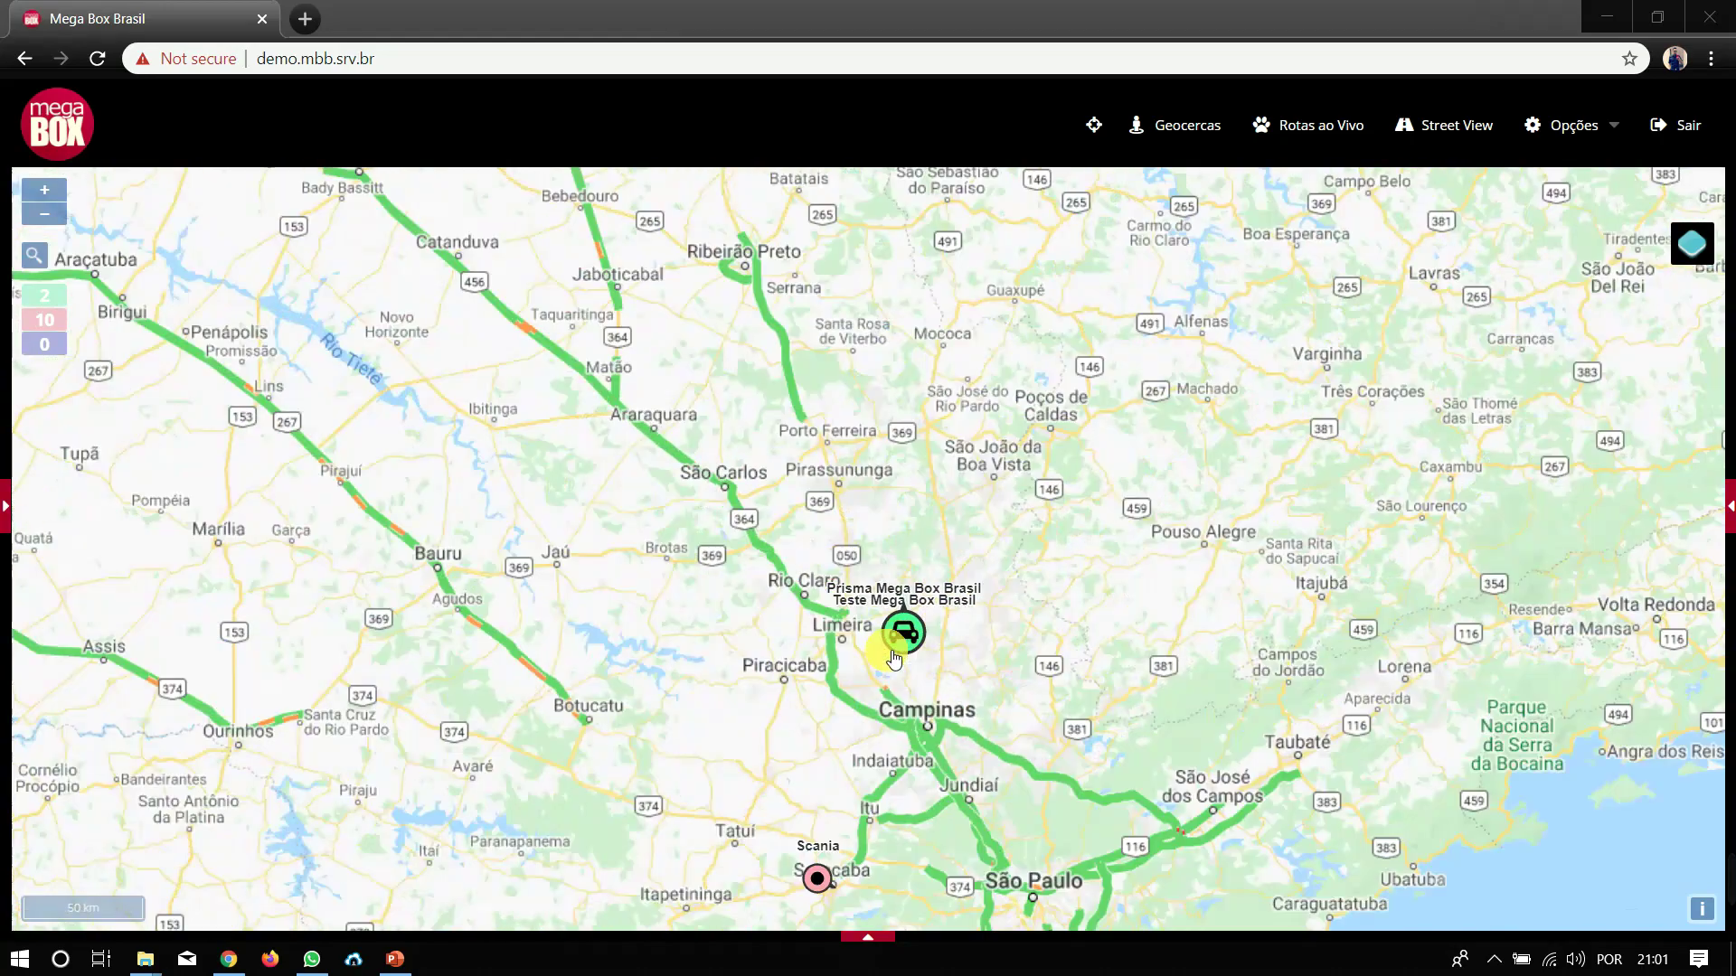
# - Zoom in on the vehicle near Campinas and show the Artur Nogueira geofence on the map
pyautogui.click(1186, 123)
pyautogui.click(724, 580)
pyautogui.scroll(1, 665, 660)
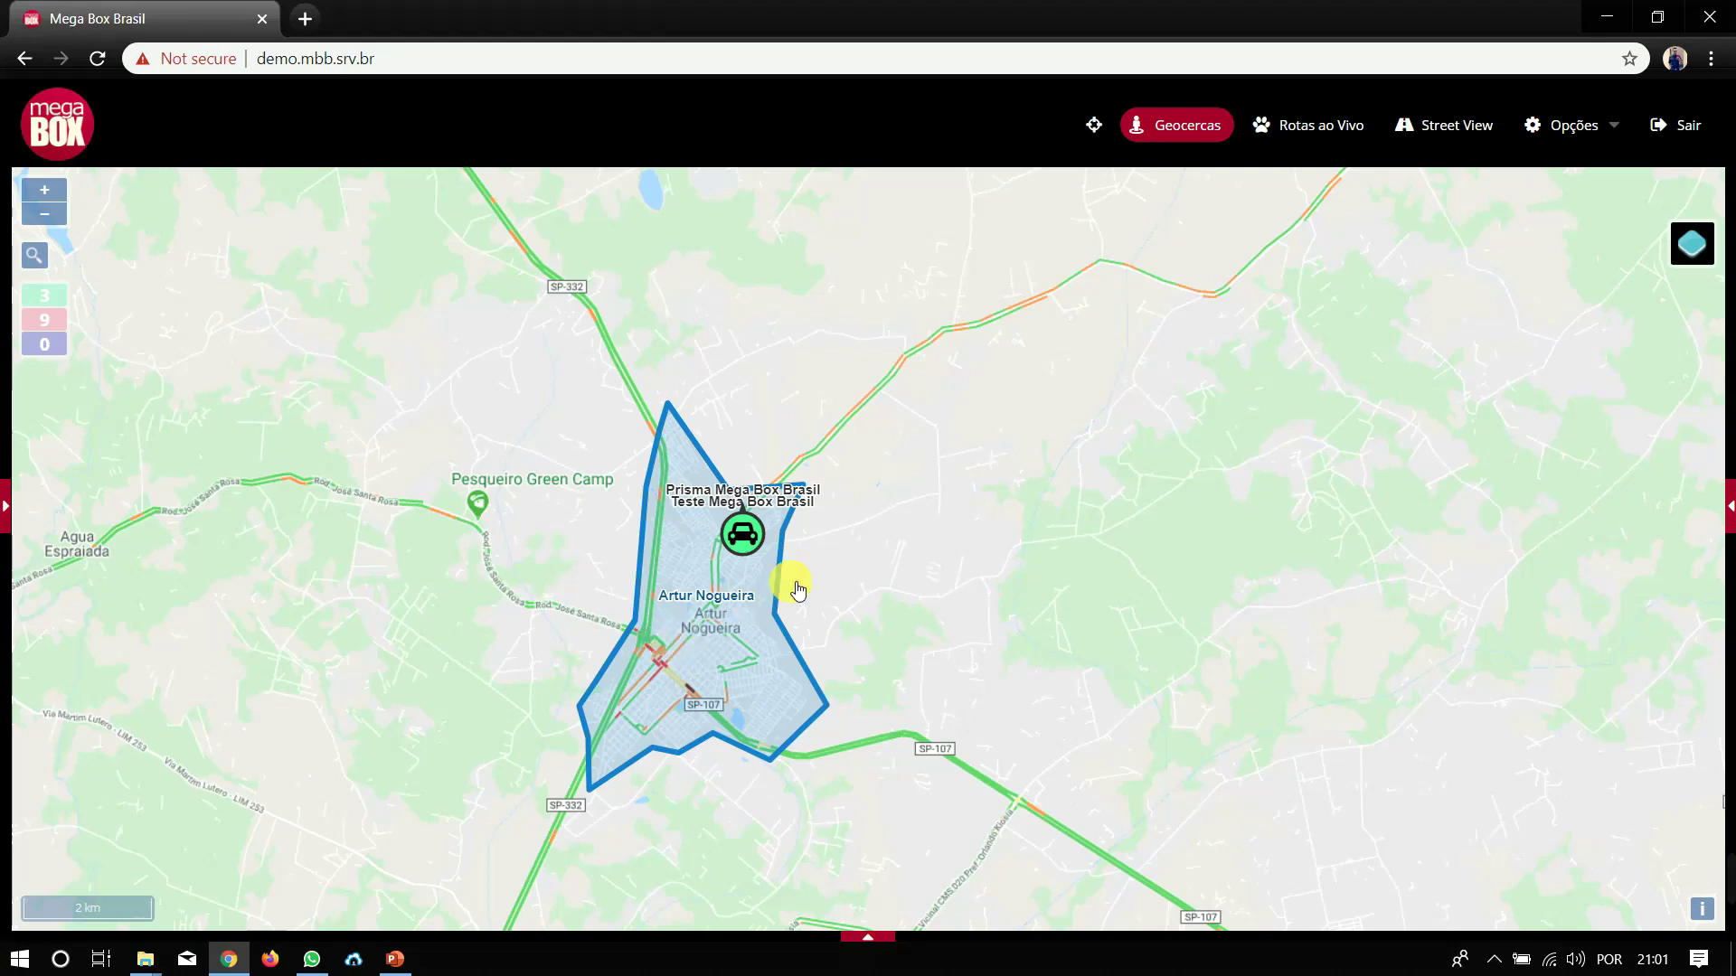
# - Turn off the geofence overlay and bring up the Opções menu
pyautogui.click(1168, 134)
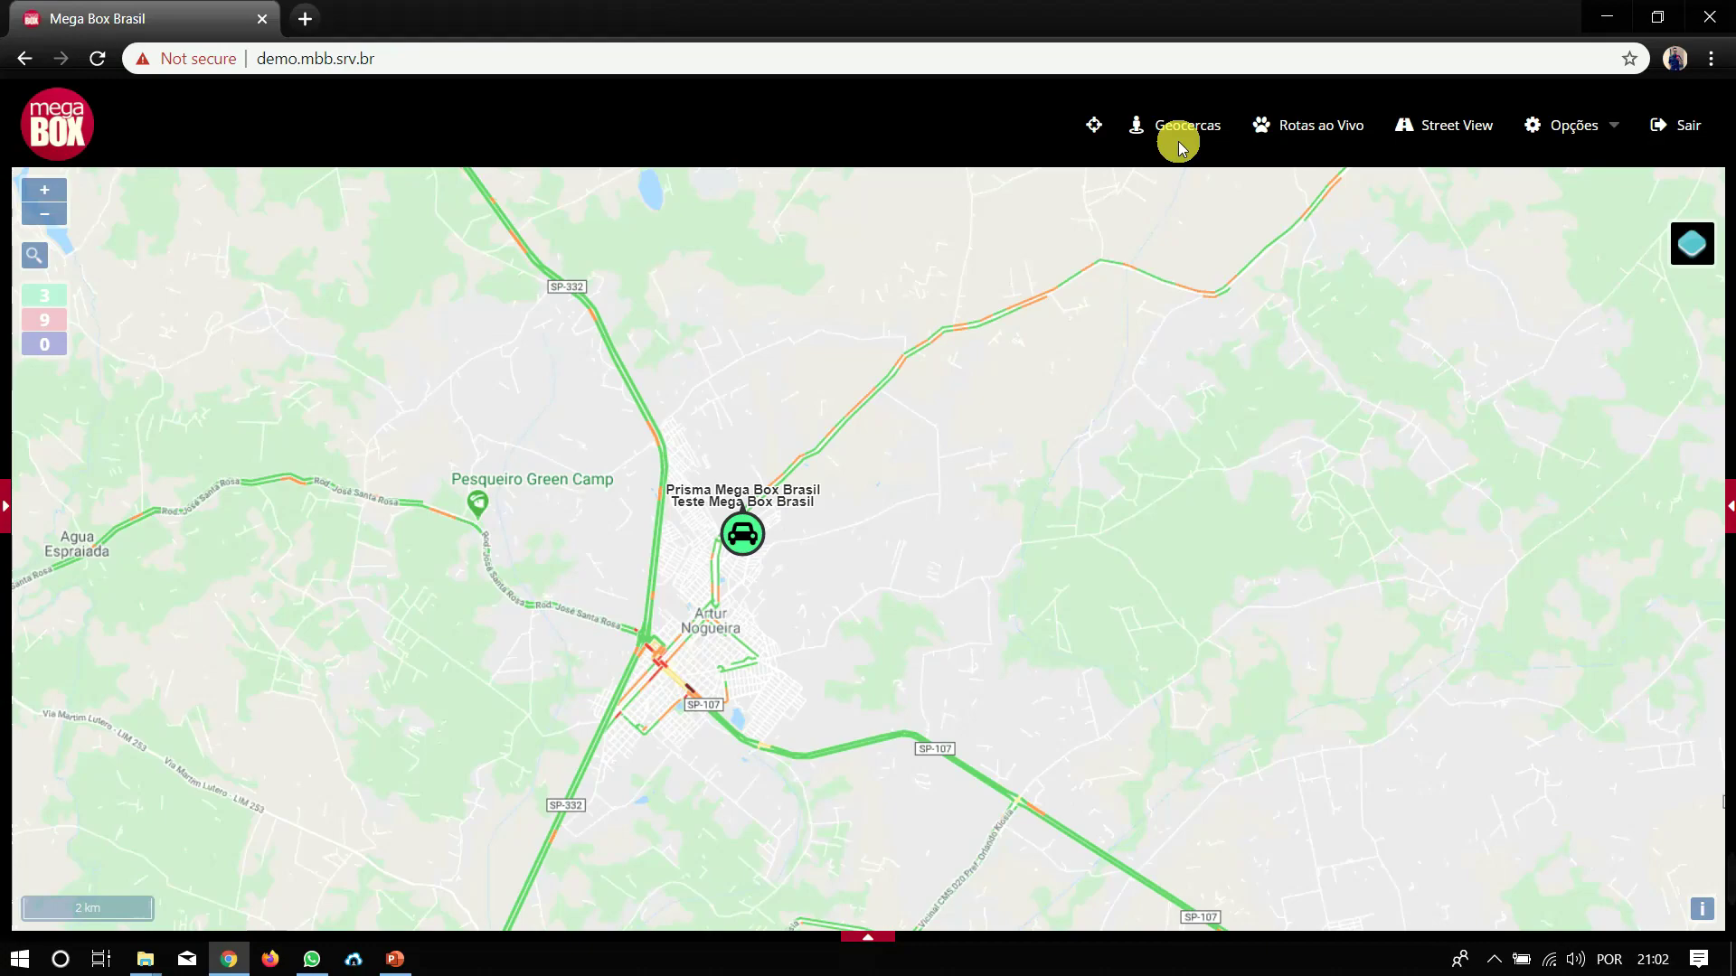
pyautogui.click(1615, 132)
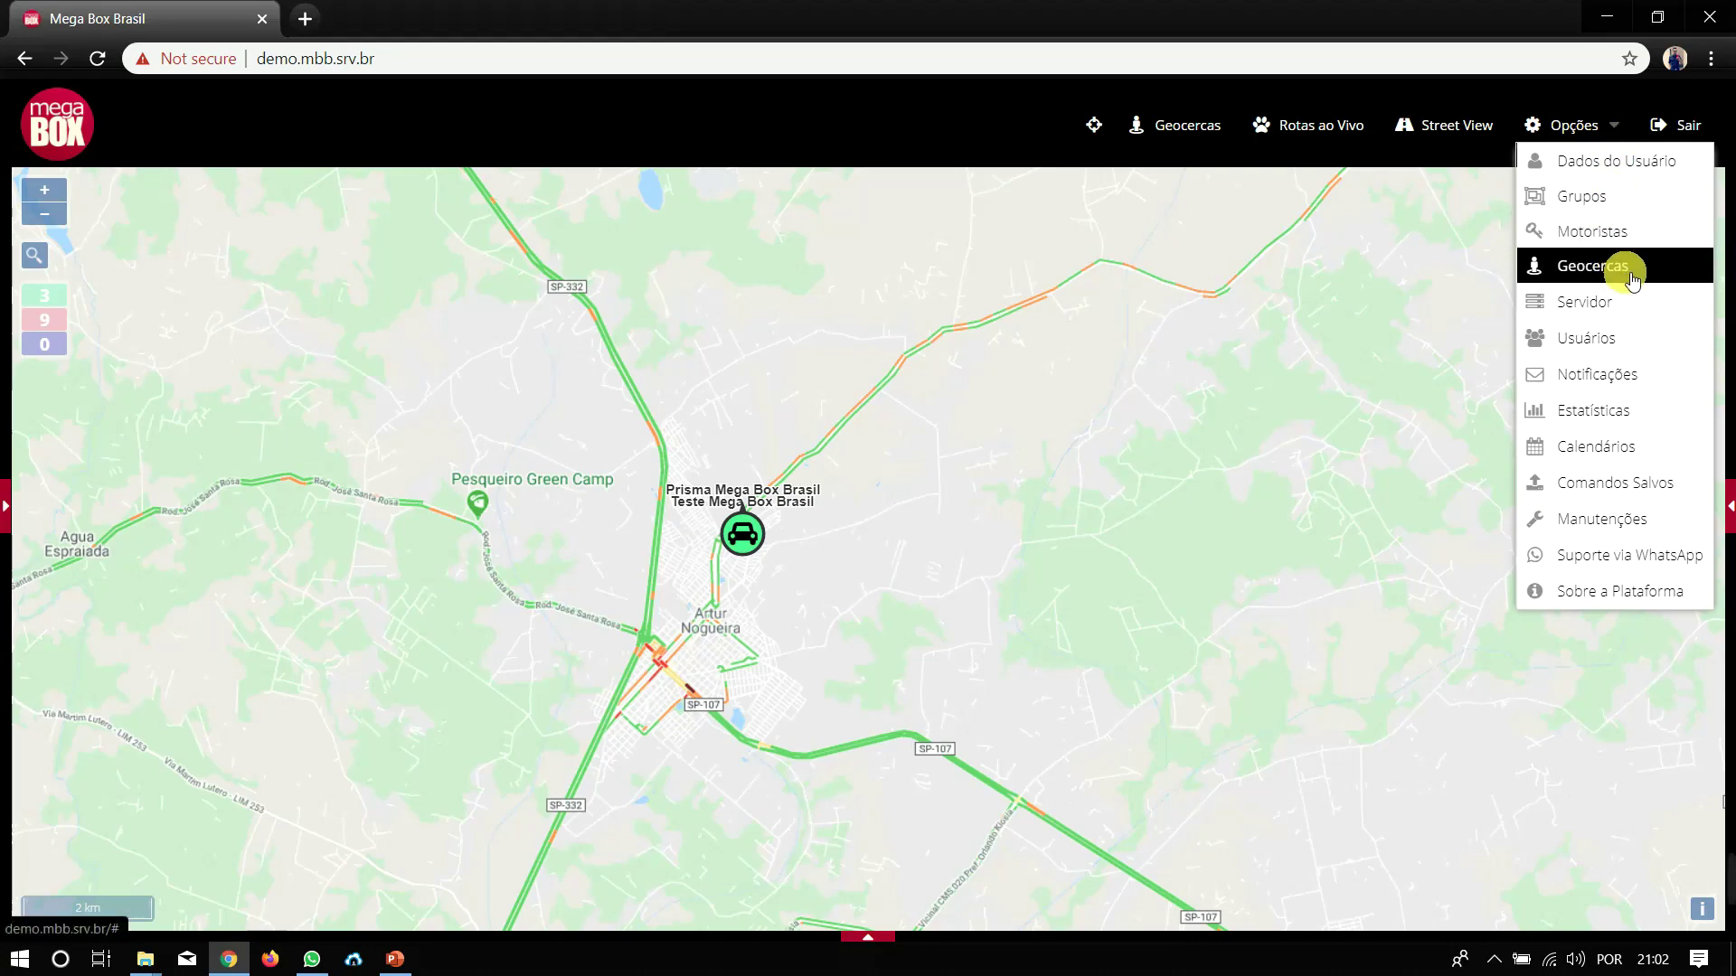
# - From Opções > Geocercas, add a new geofence and name it 'casa'
pyautogui.click(1662, 281)
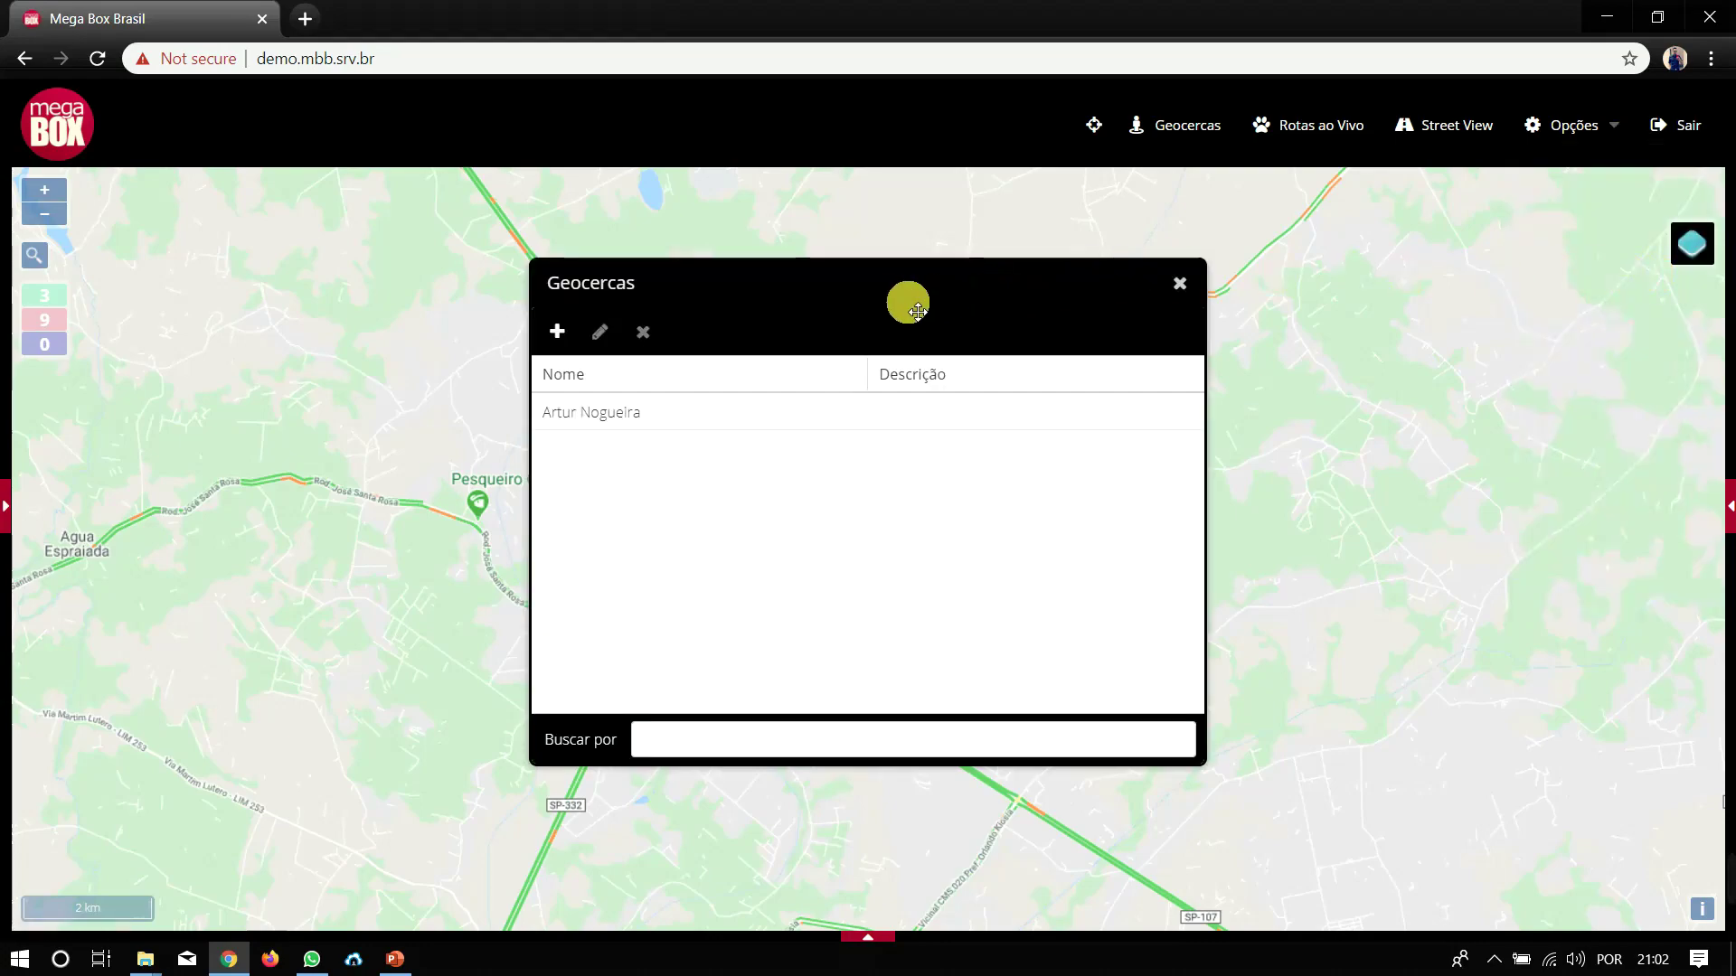
pyautogui.click(558, 342)
pyautogui.click(901, 491)
pyautogui.click(902, 490)
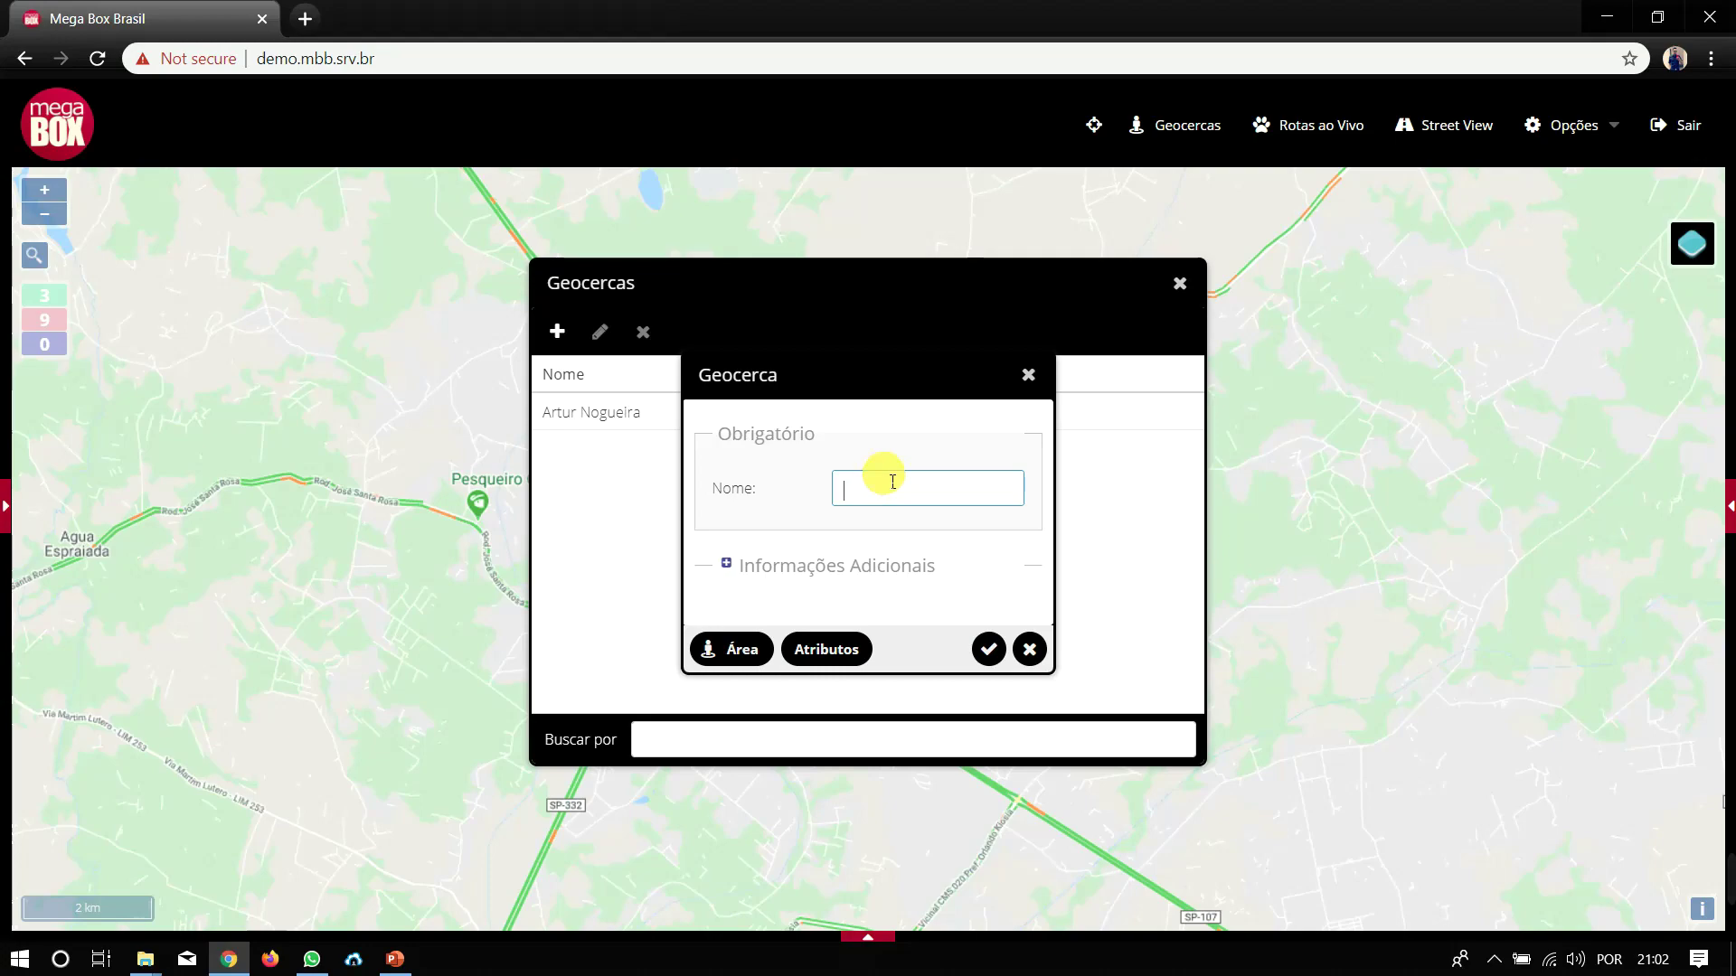
pyautogui.write('casa')
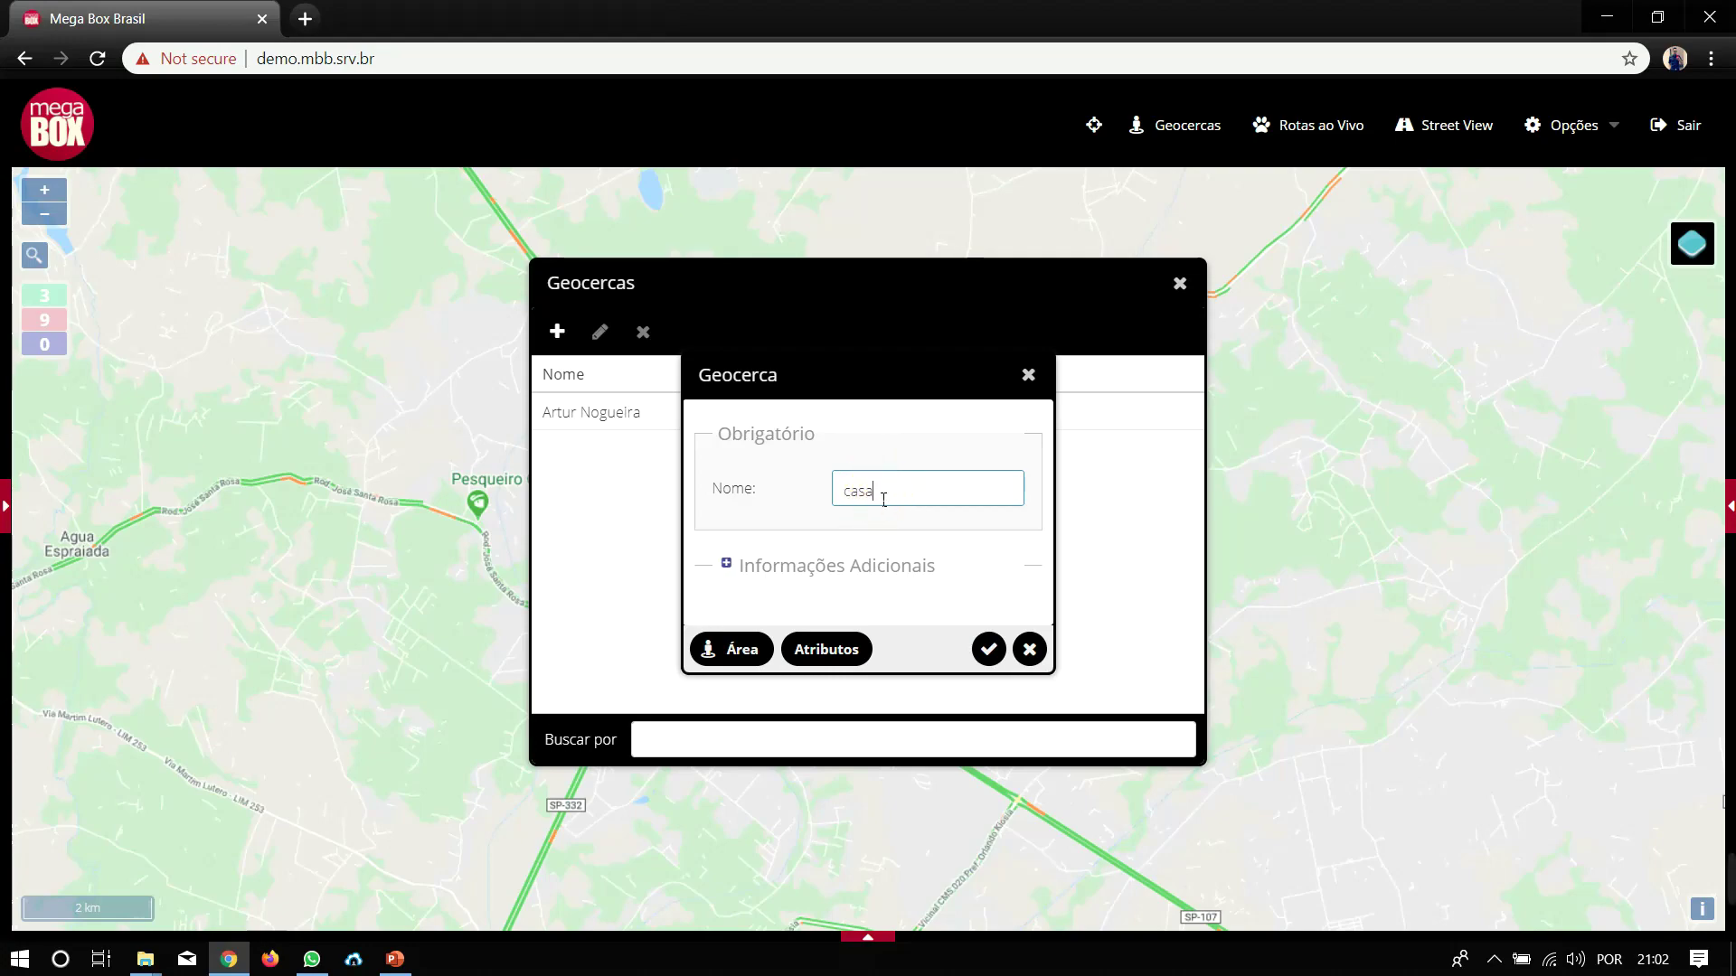
pyautogui.click(845, 496)
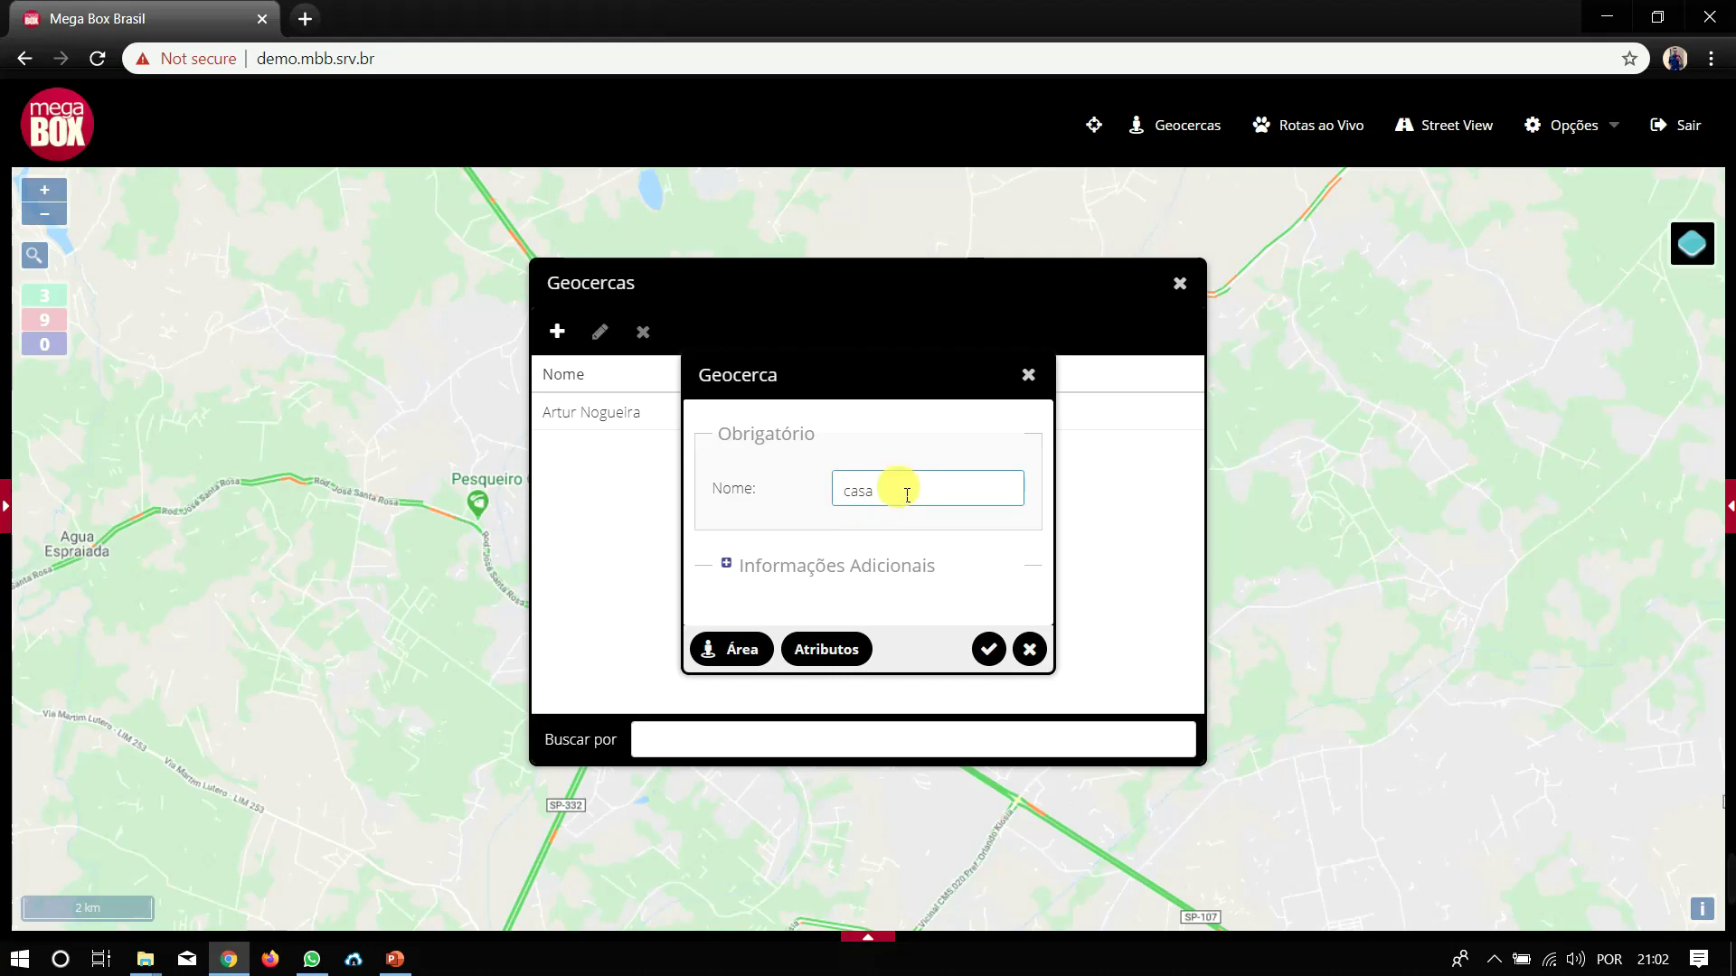
# - Abandon the unfinished casa geofence, closing its area map, form and the manager
pyautogui.click(743, 665)
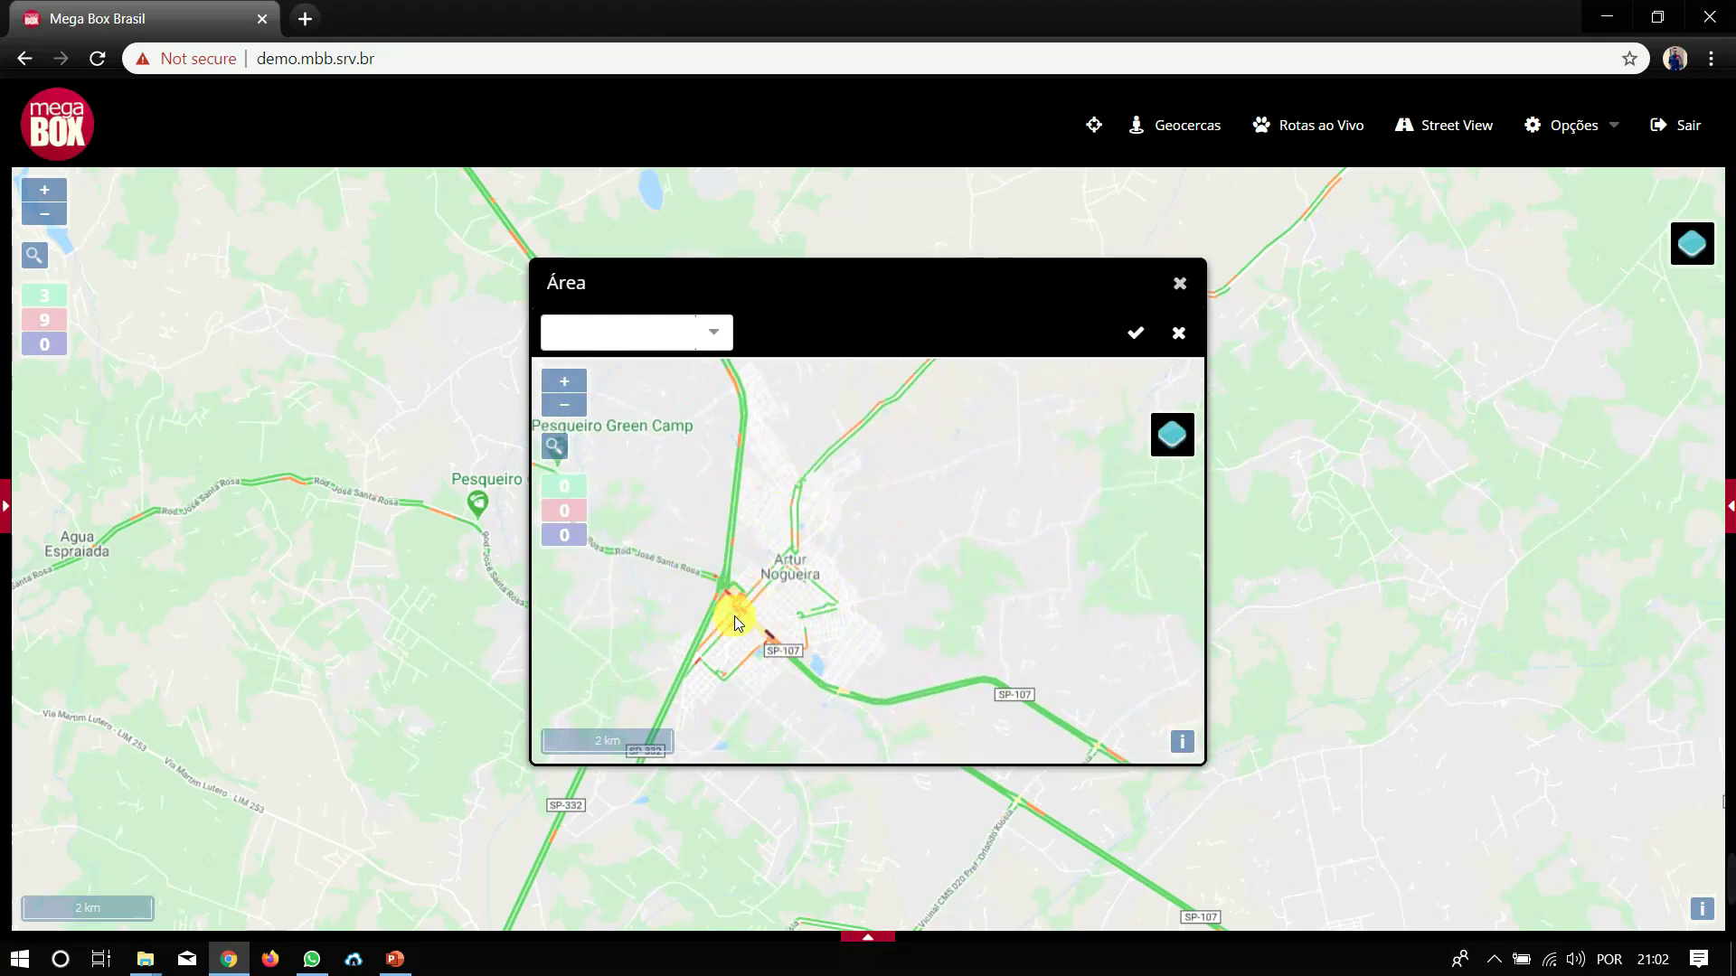
pyautogui.click(1178, 333)
pyautogui.click(1180, 284)
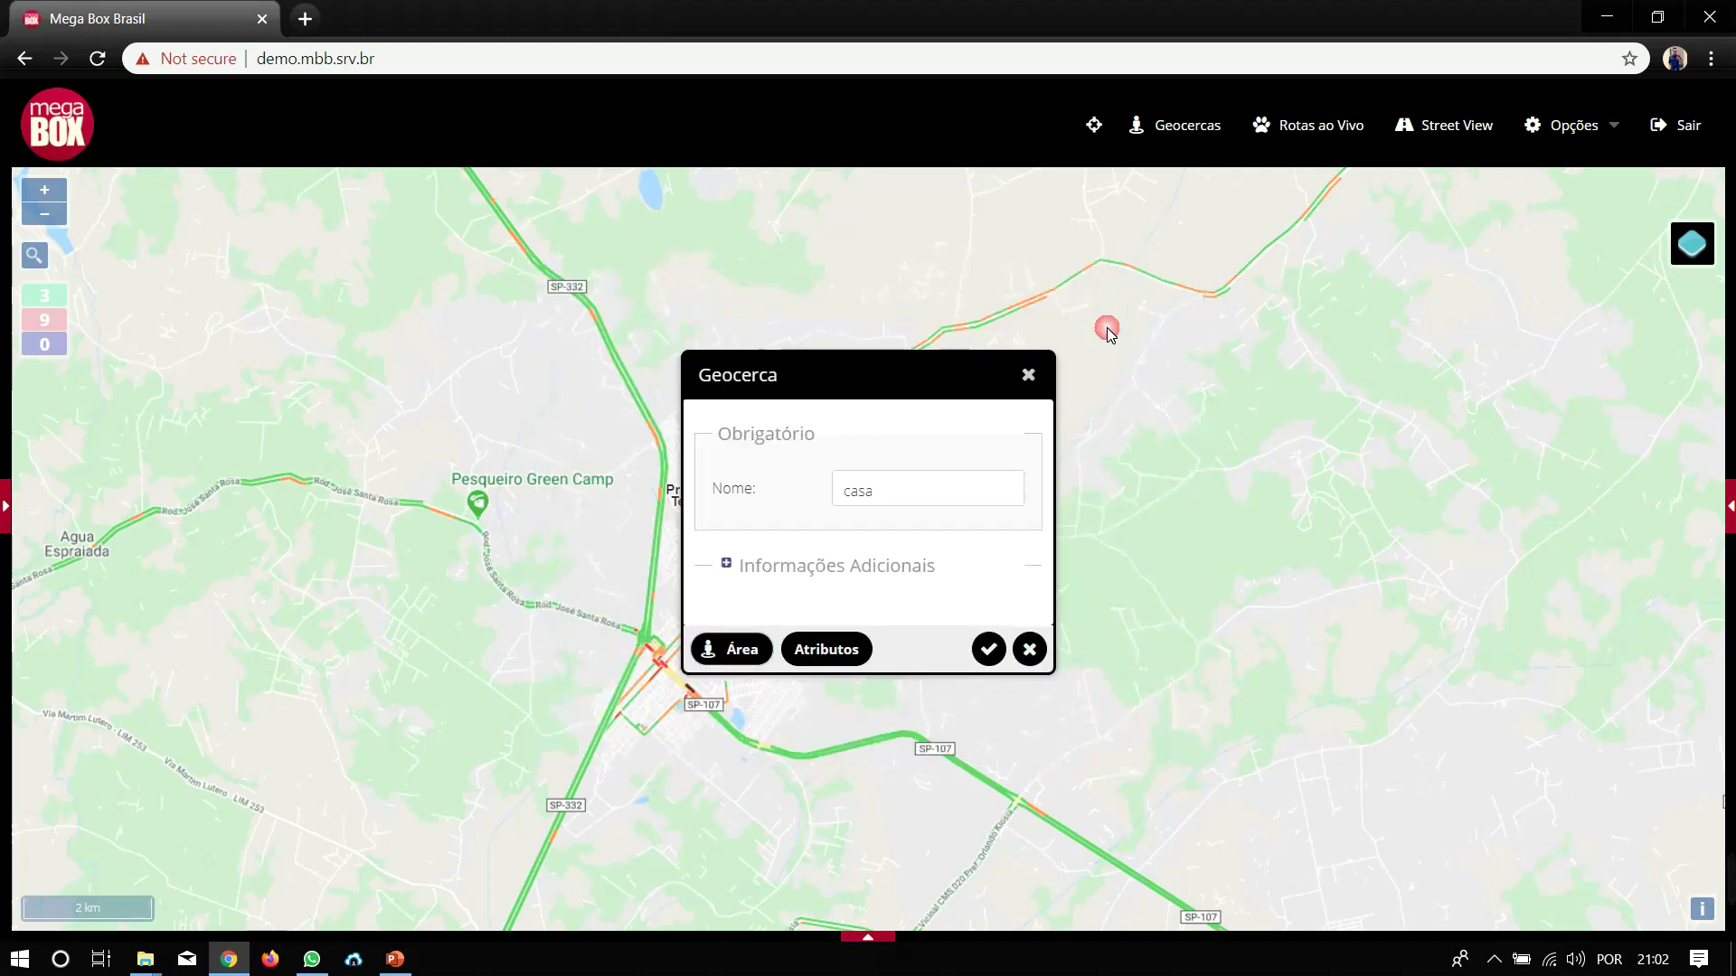
pyautogui.click(1028, 374)
# - Centre the map on the Prisma Mega Box Brasil vehicle and reopen the geofence manager
pyautogui.scroll(-4, 591, 622)
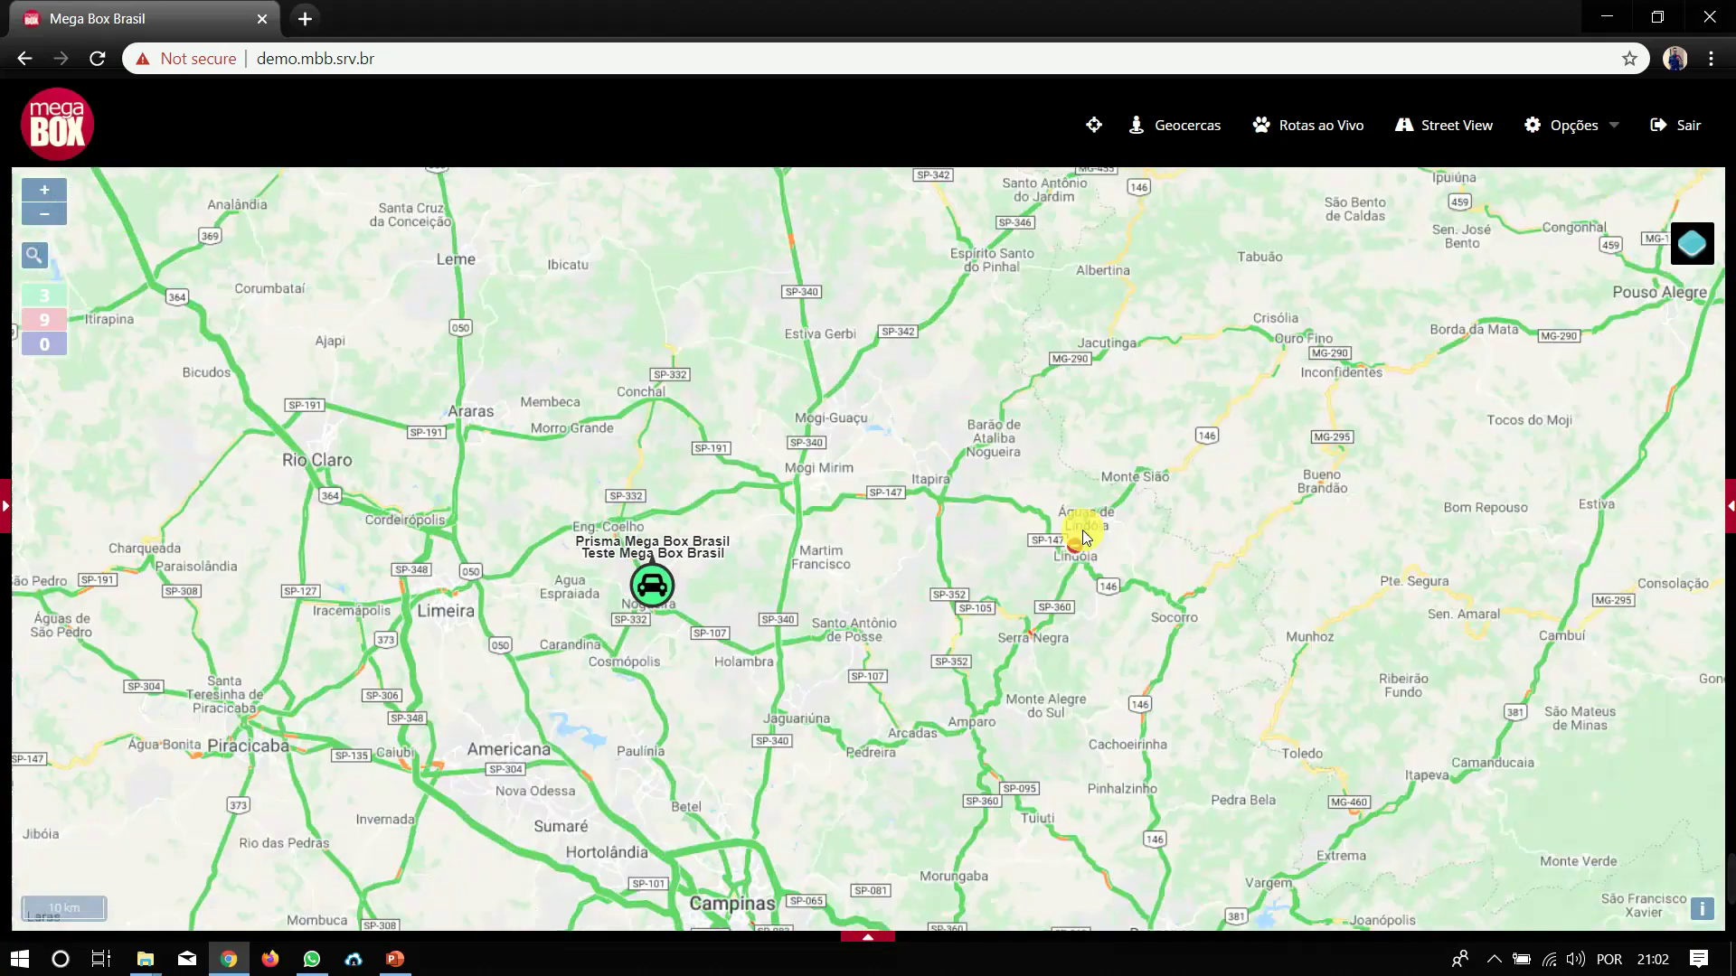
pyautogui.scroll(-2, 665, 623)
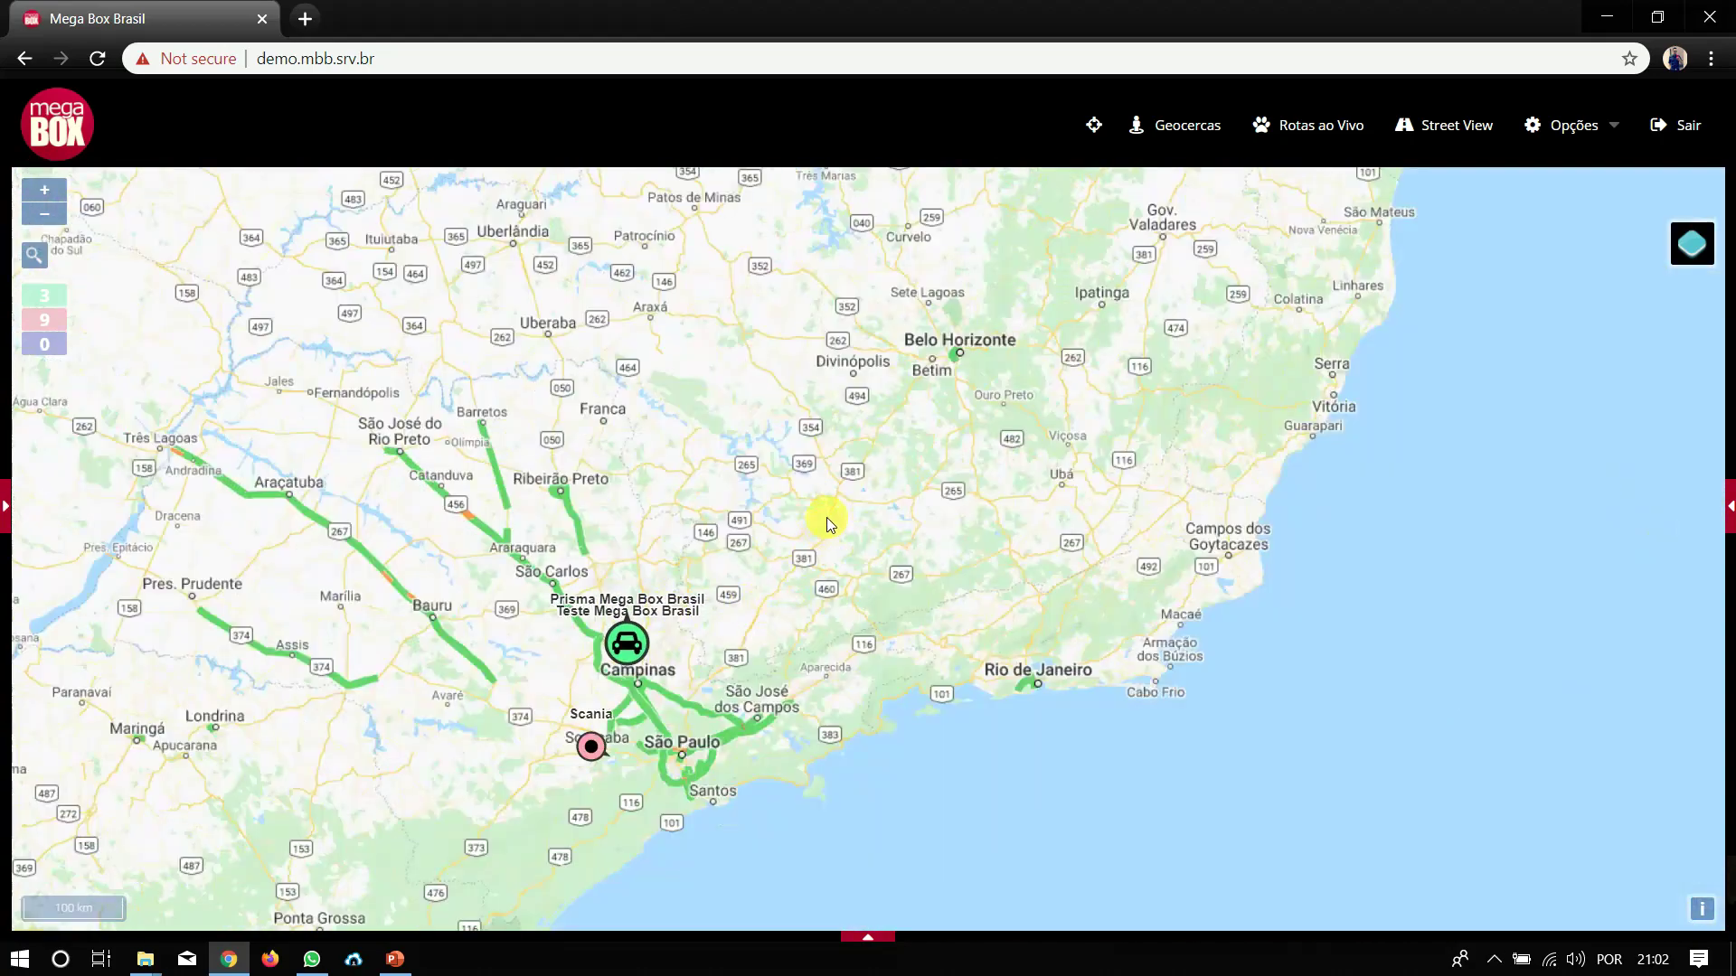
pyautogui.moveTo(1007, 387); pyautogui.dragTo(1131, 635)
pyautogui.click(1727, 470)
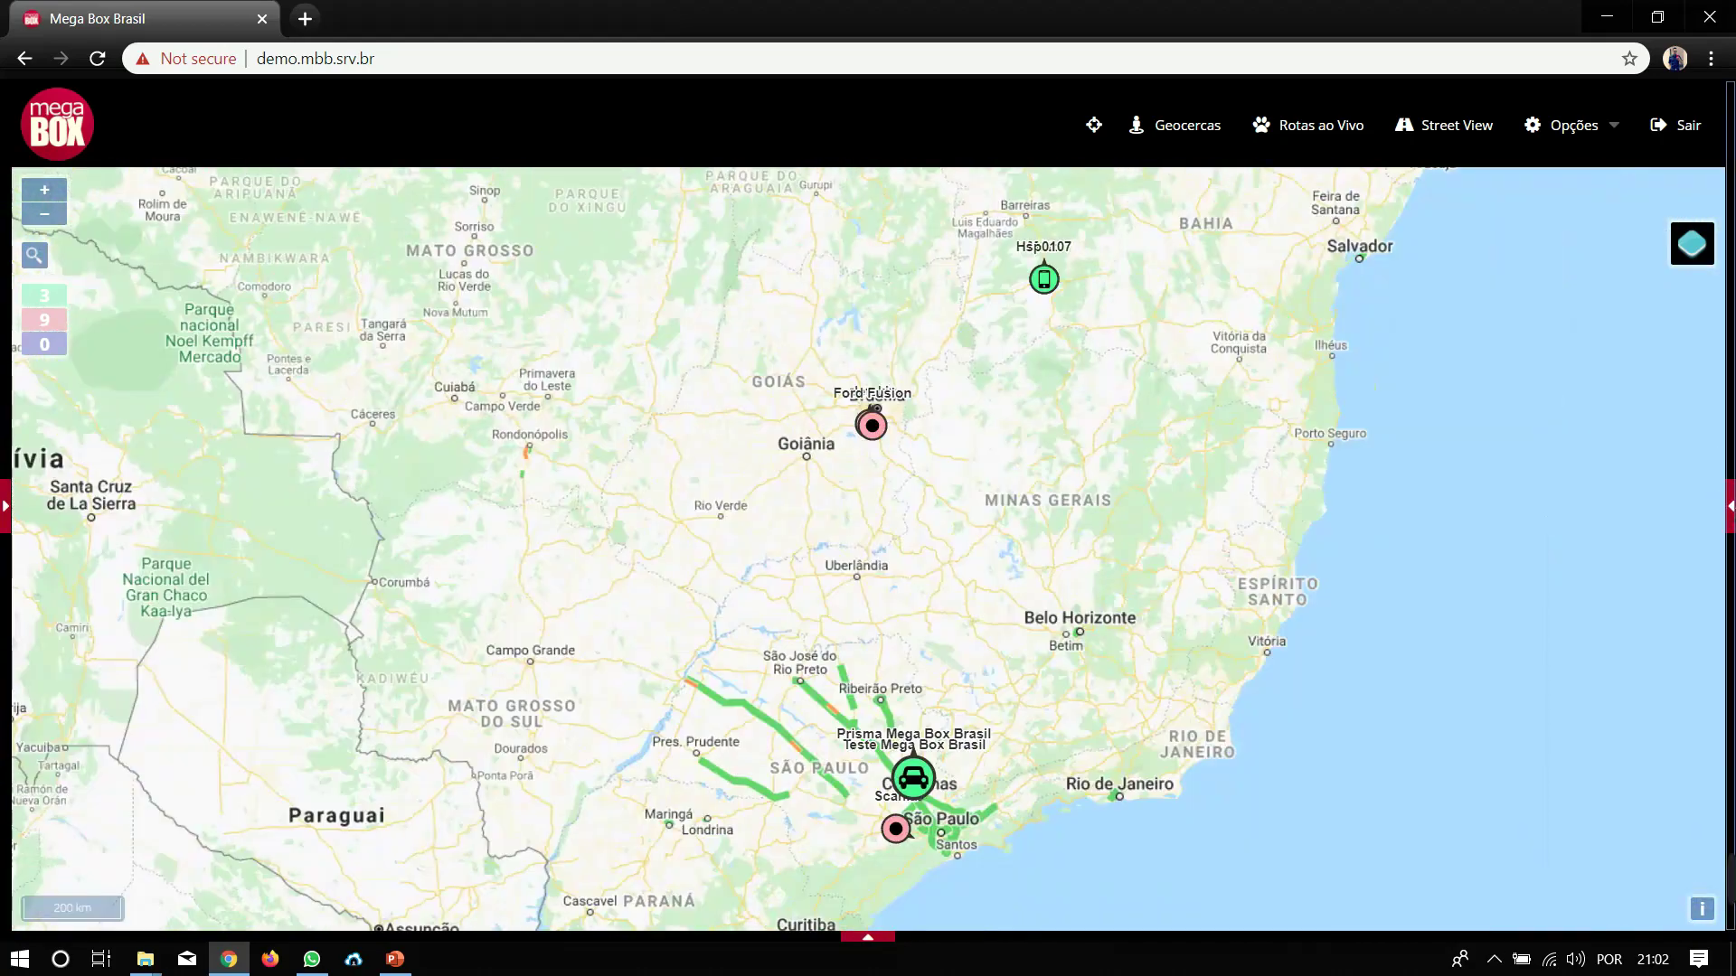
pyautogui.click(1406, 180)
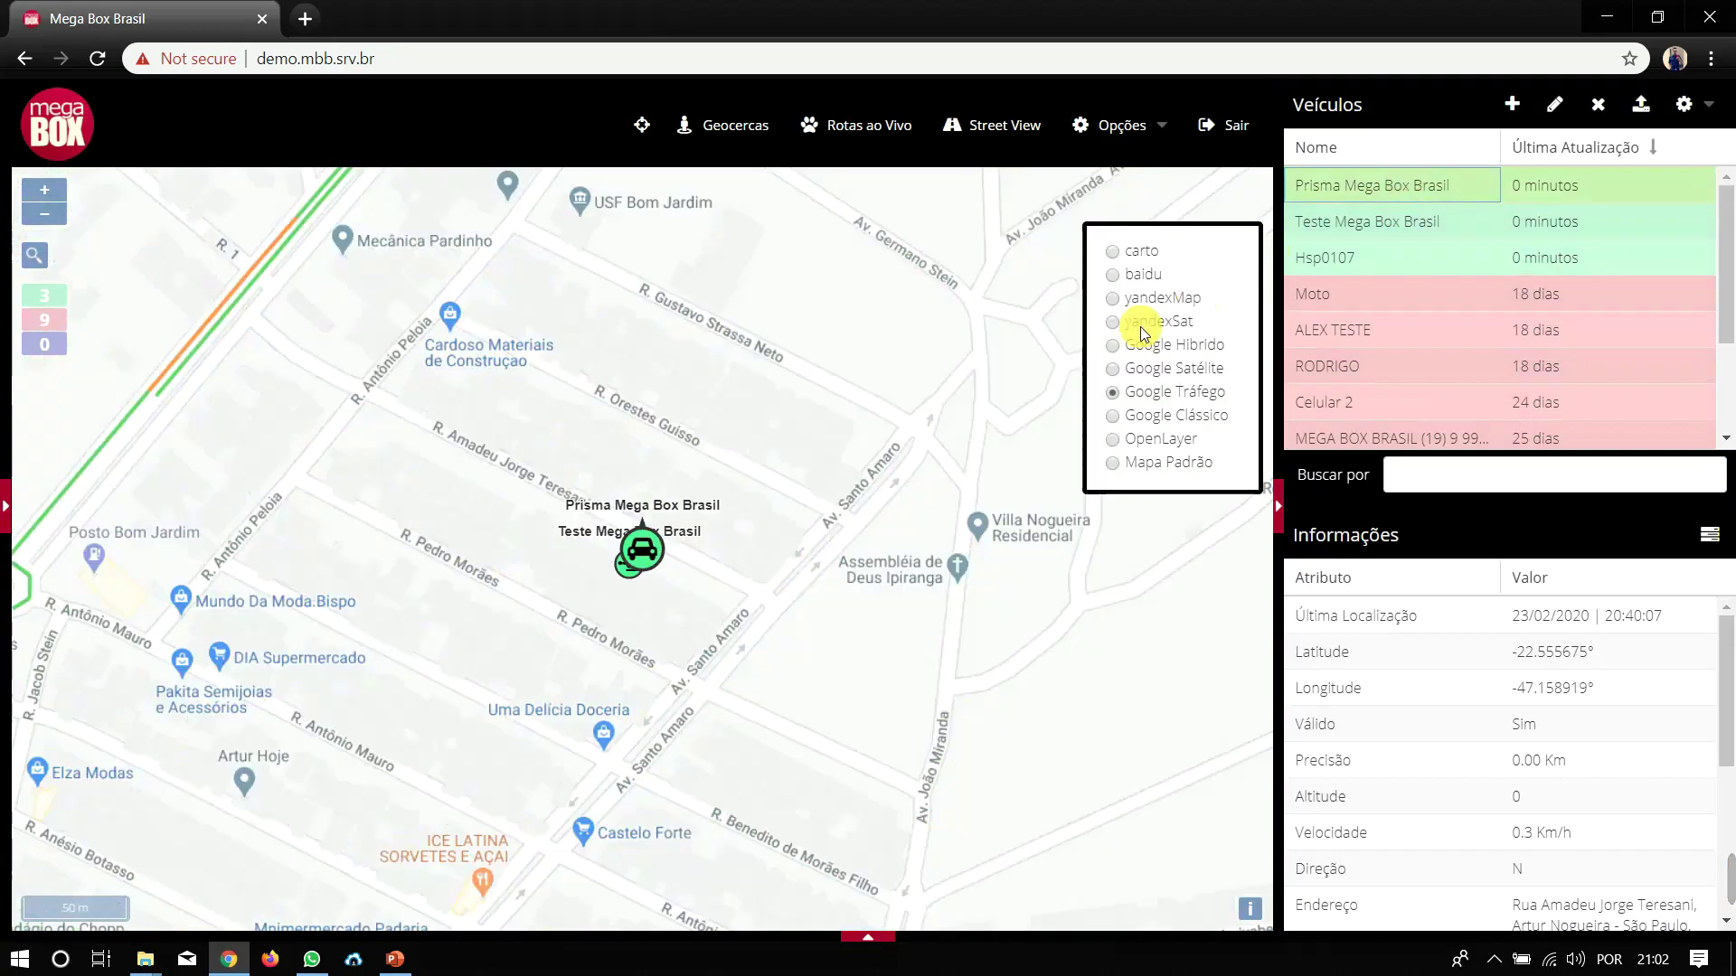
pyautogui.click(1160, 133)
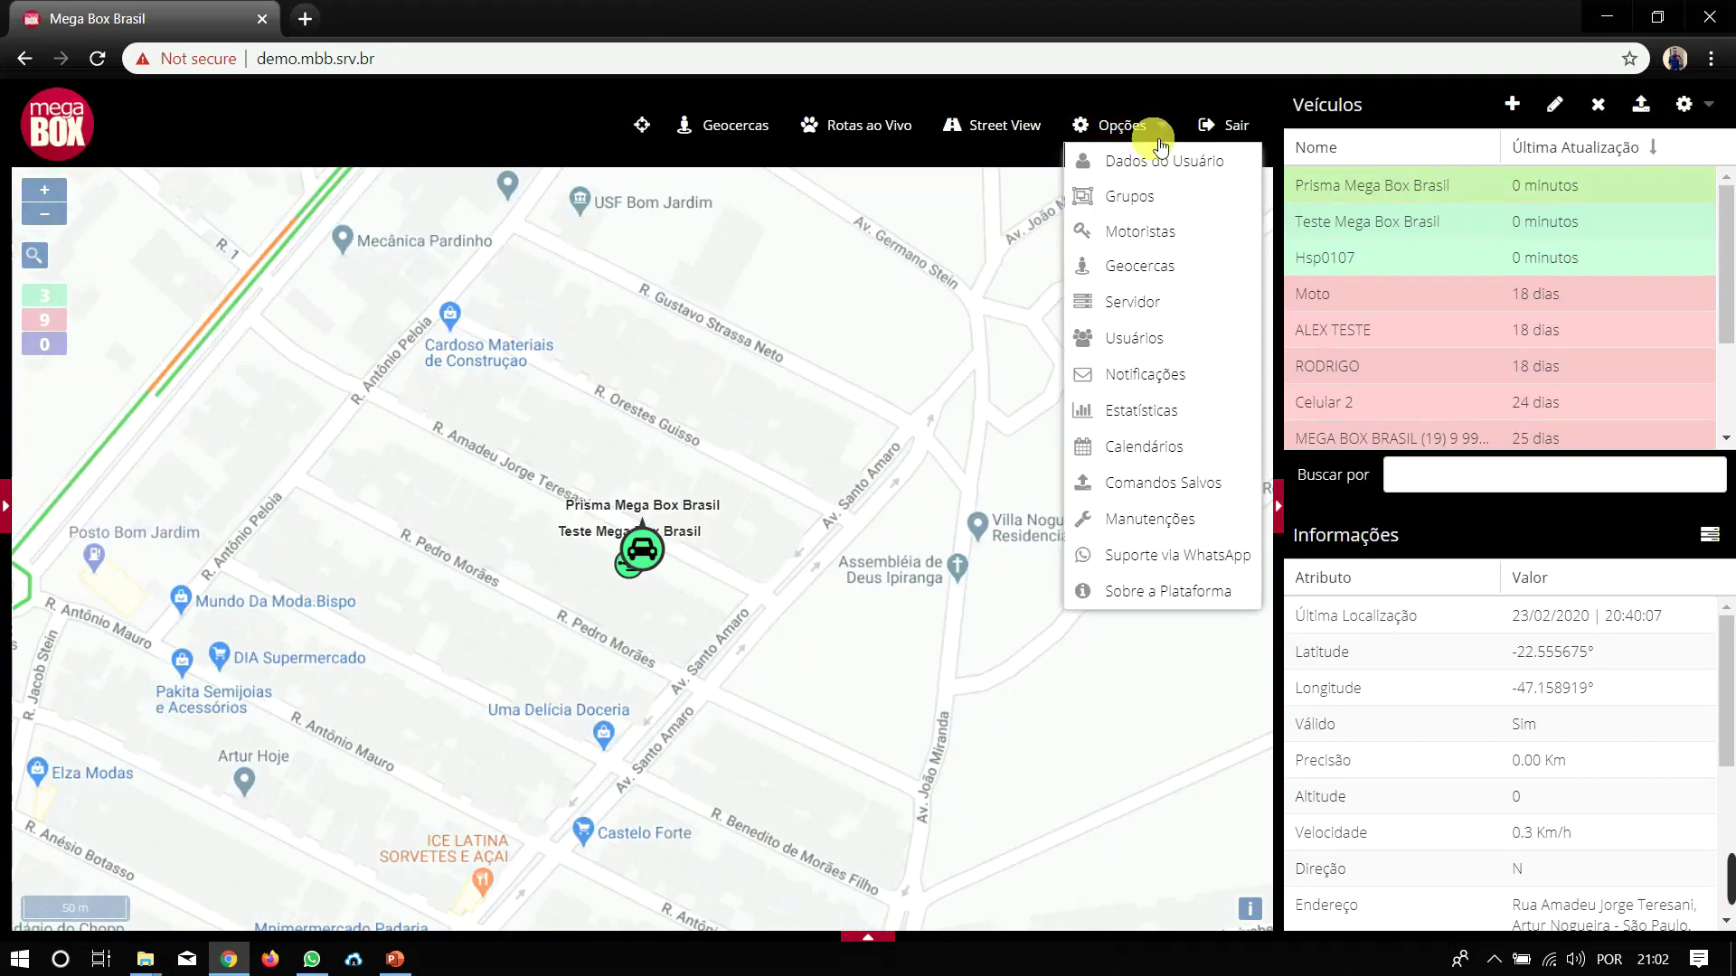
pyautogui.click(1161, 268)
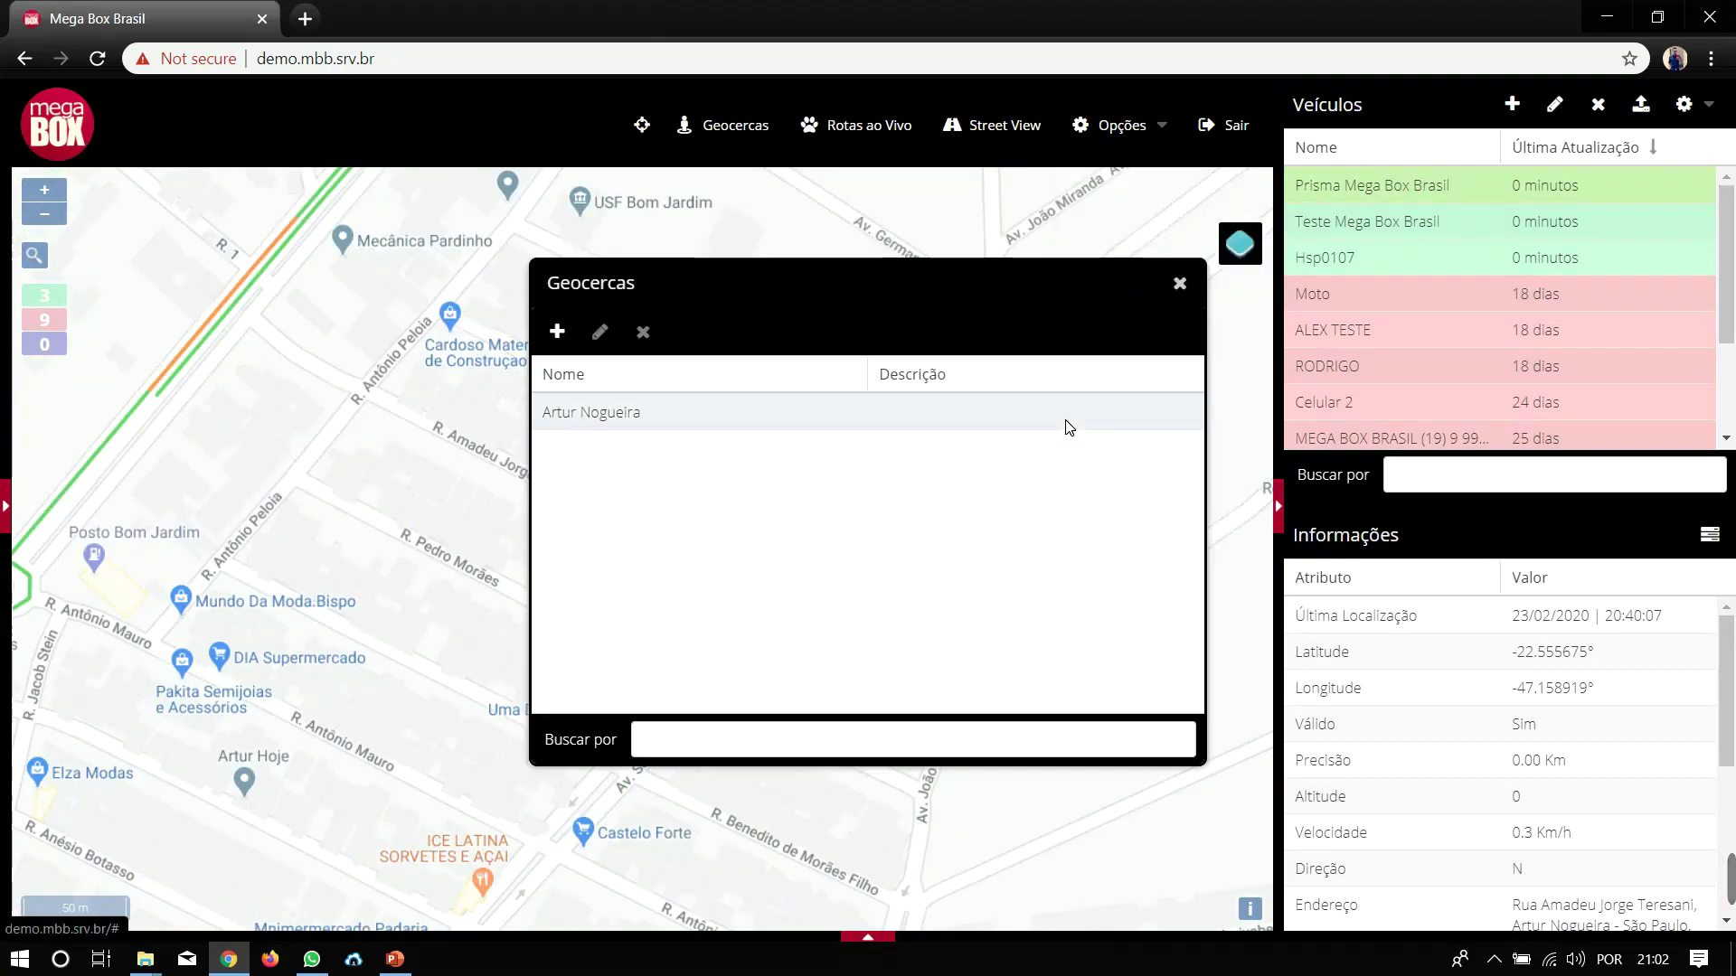
# - Start a new geofence named 'casa' and open its Área map's shape list
pyautogui.click(557, 332)
pyautogui.click(900, 489)
pyautogui.write('casa')
pyautogui.click(816, 646)
pyautogui.click(732, 649)
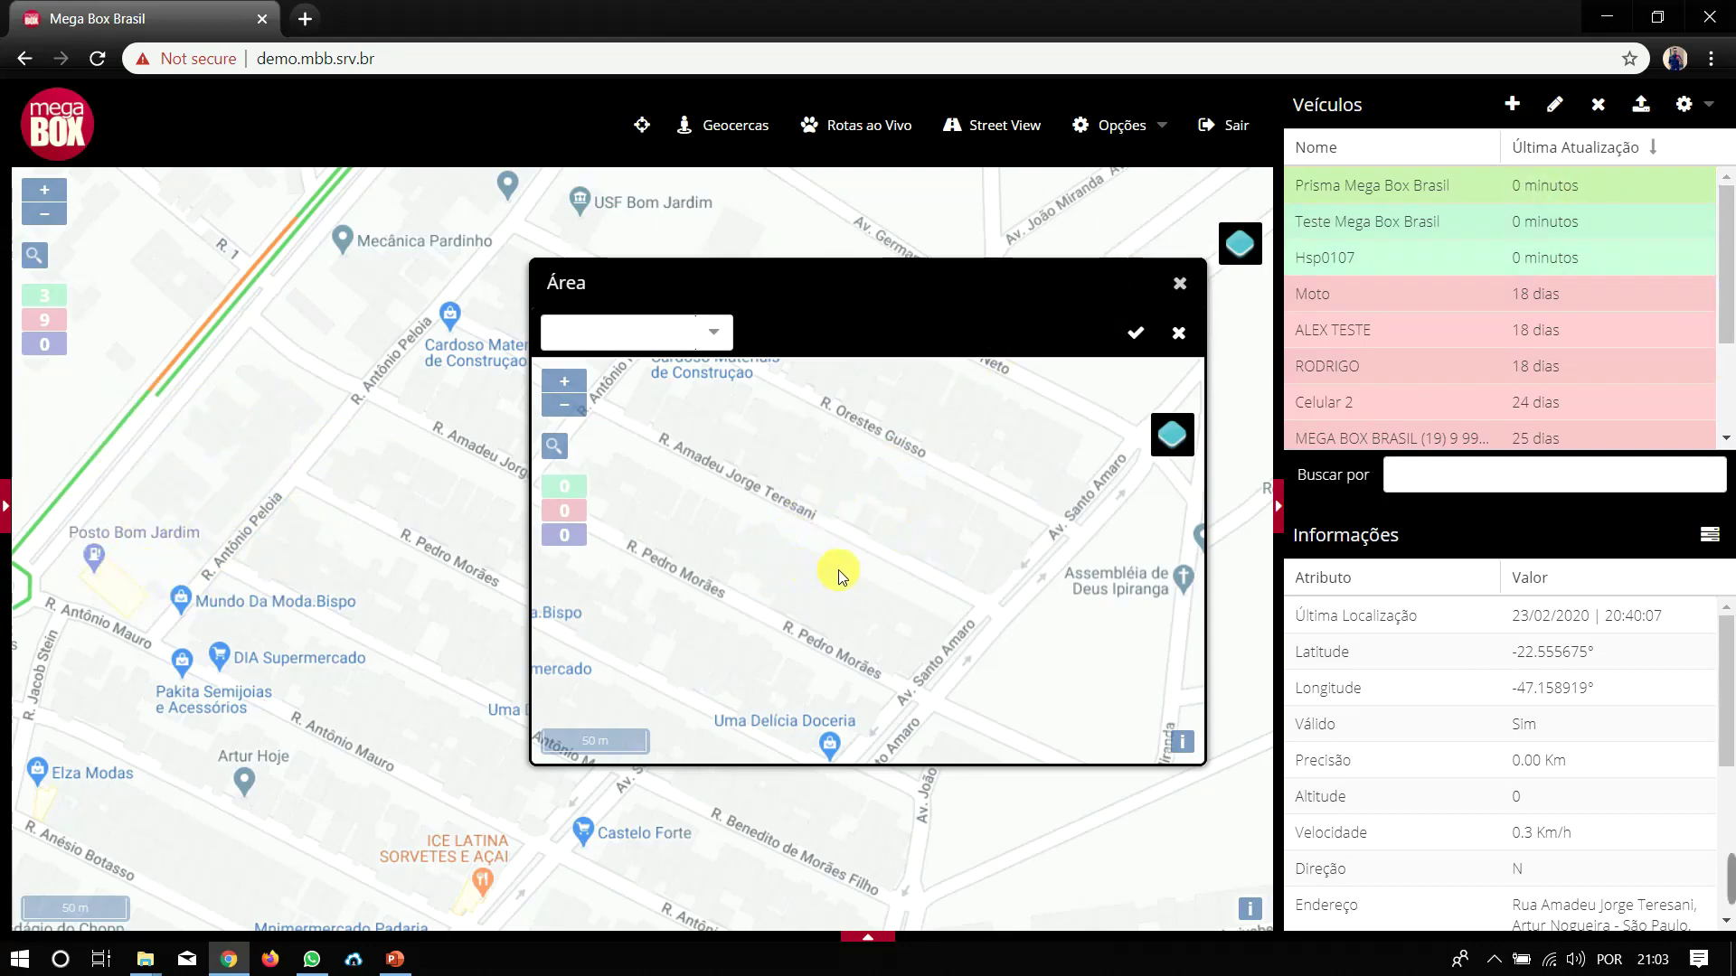
pyautogui.click(723, 338)
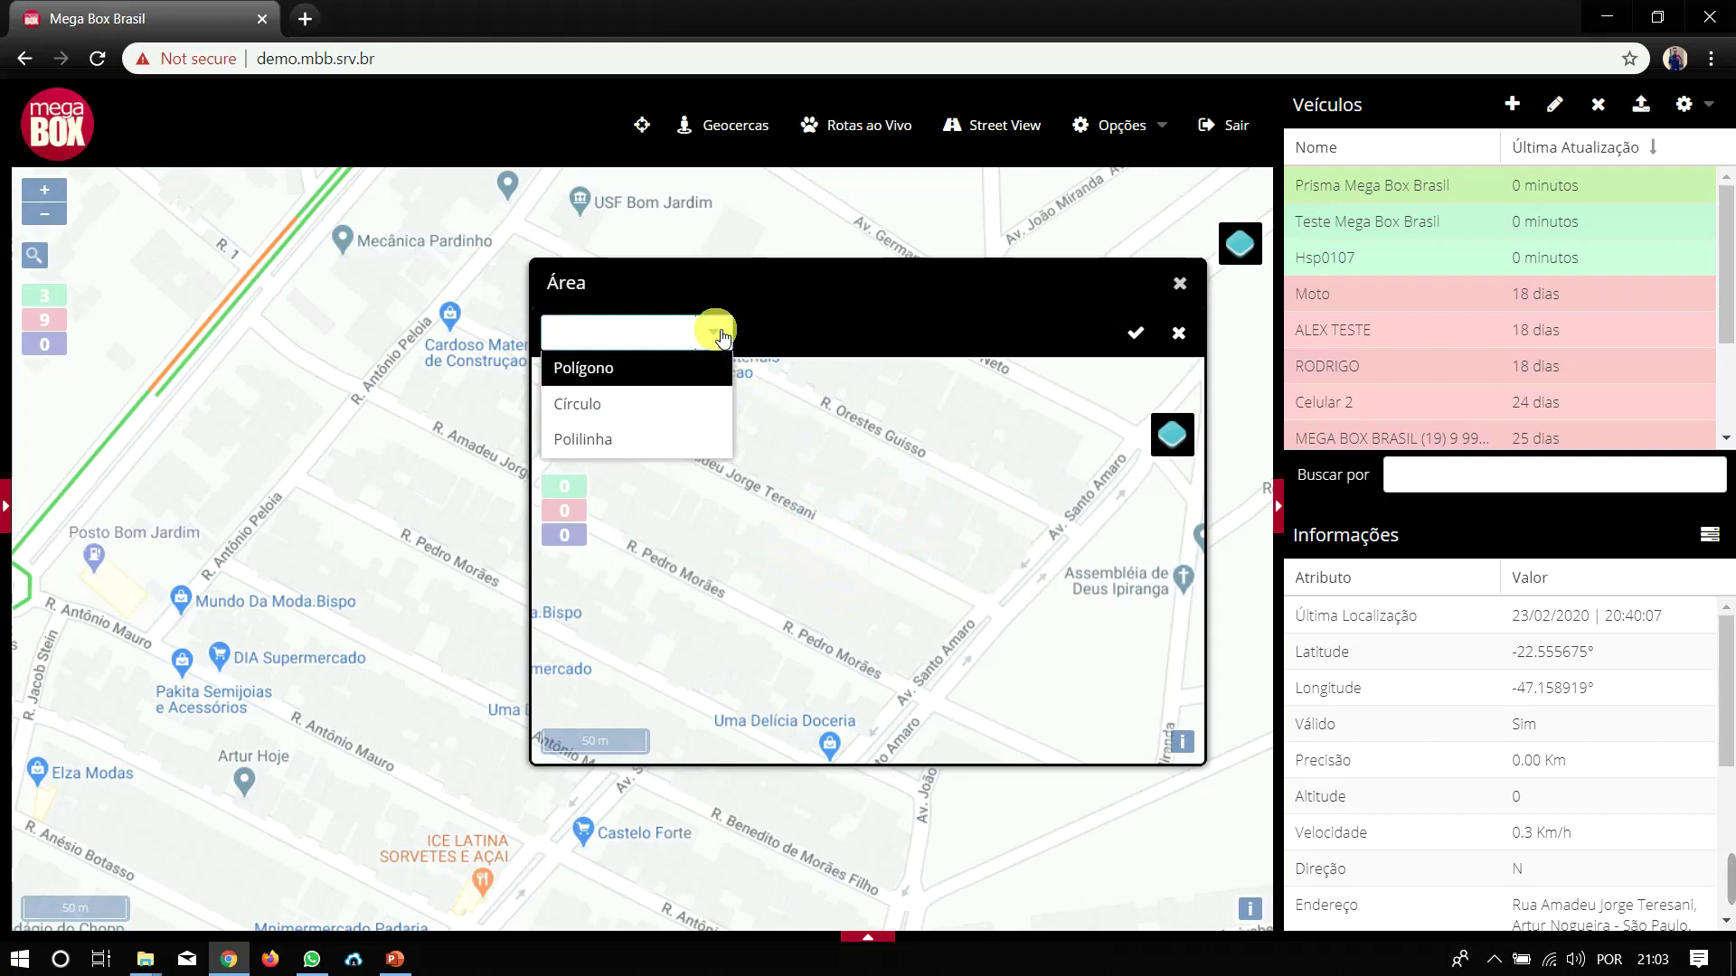
# - Choose Polígono and draw a first multi-corner outline around the car's block
pyautogui.click(631, 374)
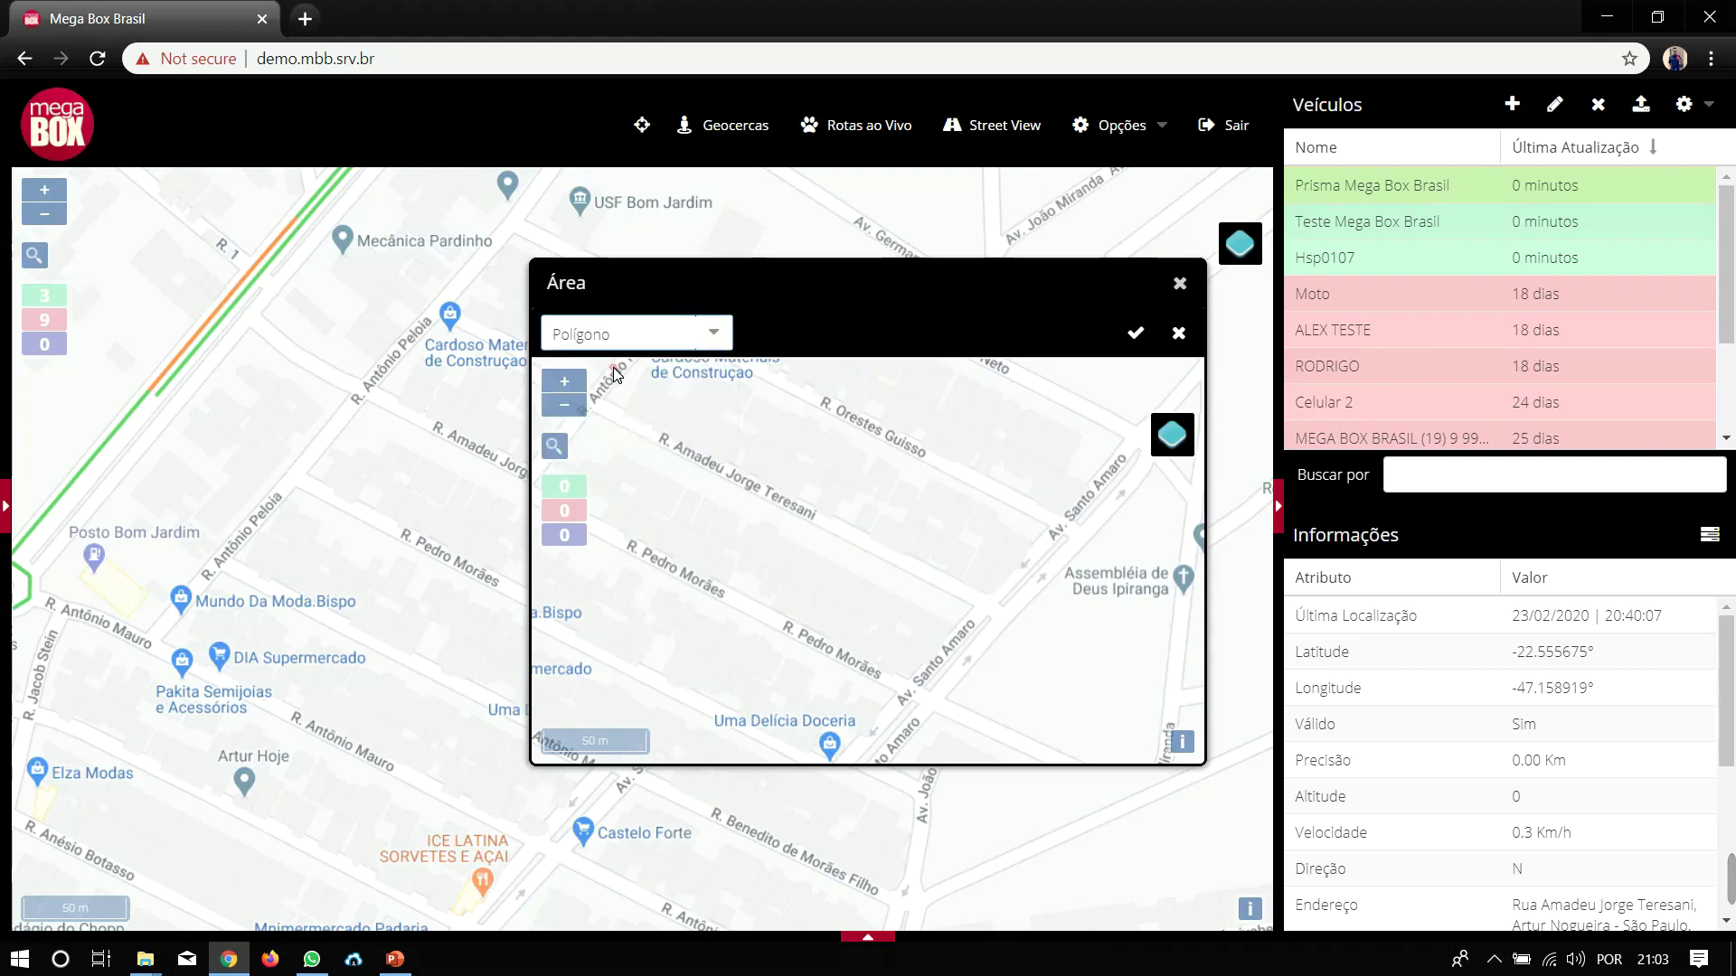
pyautogui.click(745, 459)
pyautogui.click(633, 605)
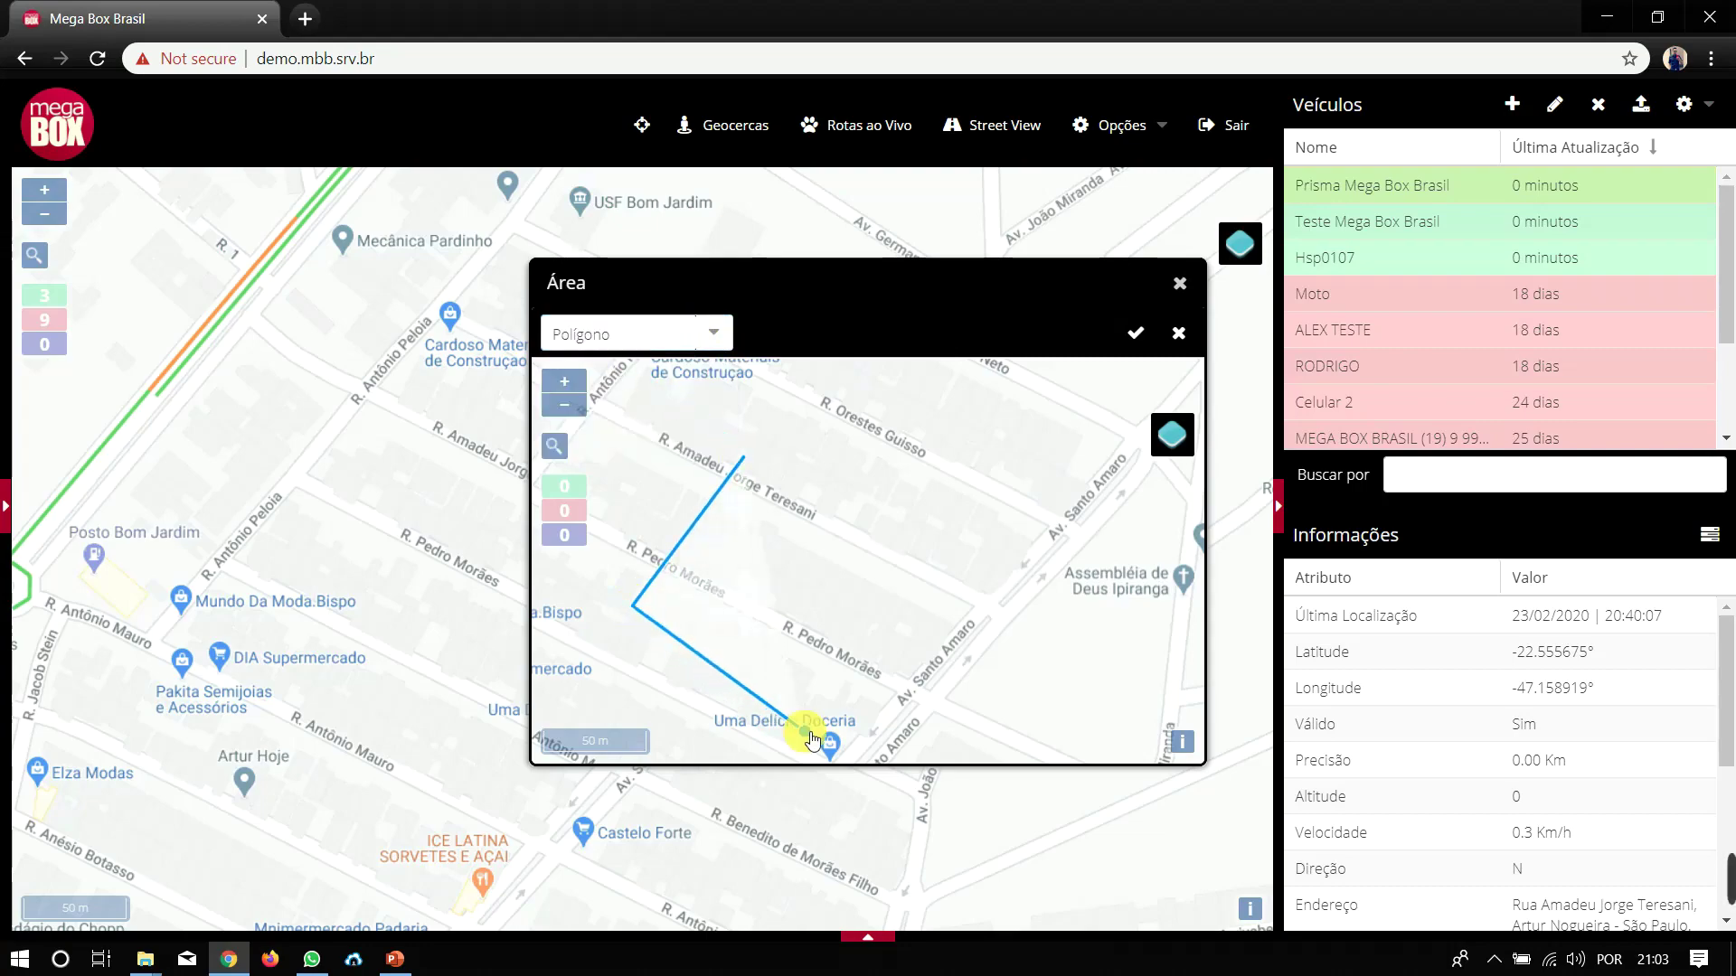
pyautogui.click(841, 711)
pyautogui.click(1096, 682)
pyautogui.click(1054, 492)
pyautogui.click(958, 602)
pyautogui.click(854, 617)
pyautogui.click(859, 659)
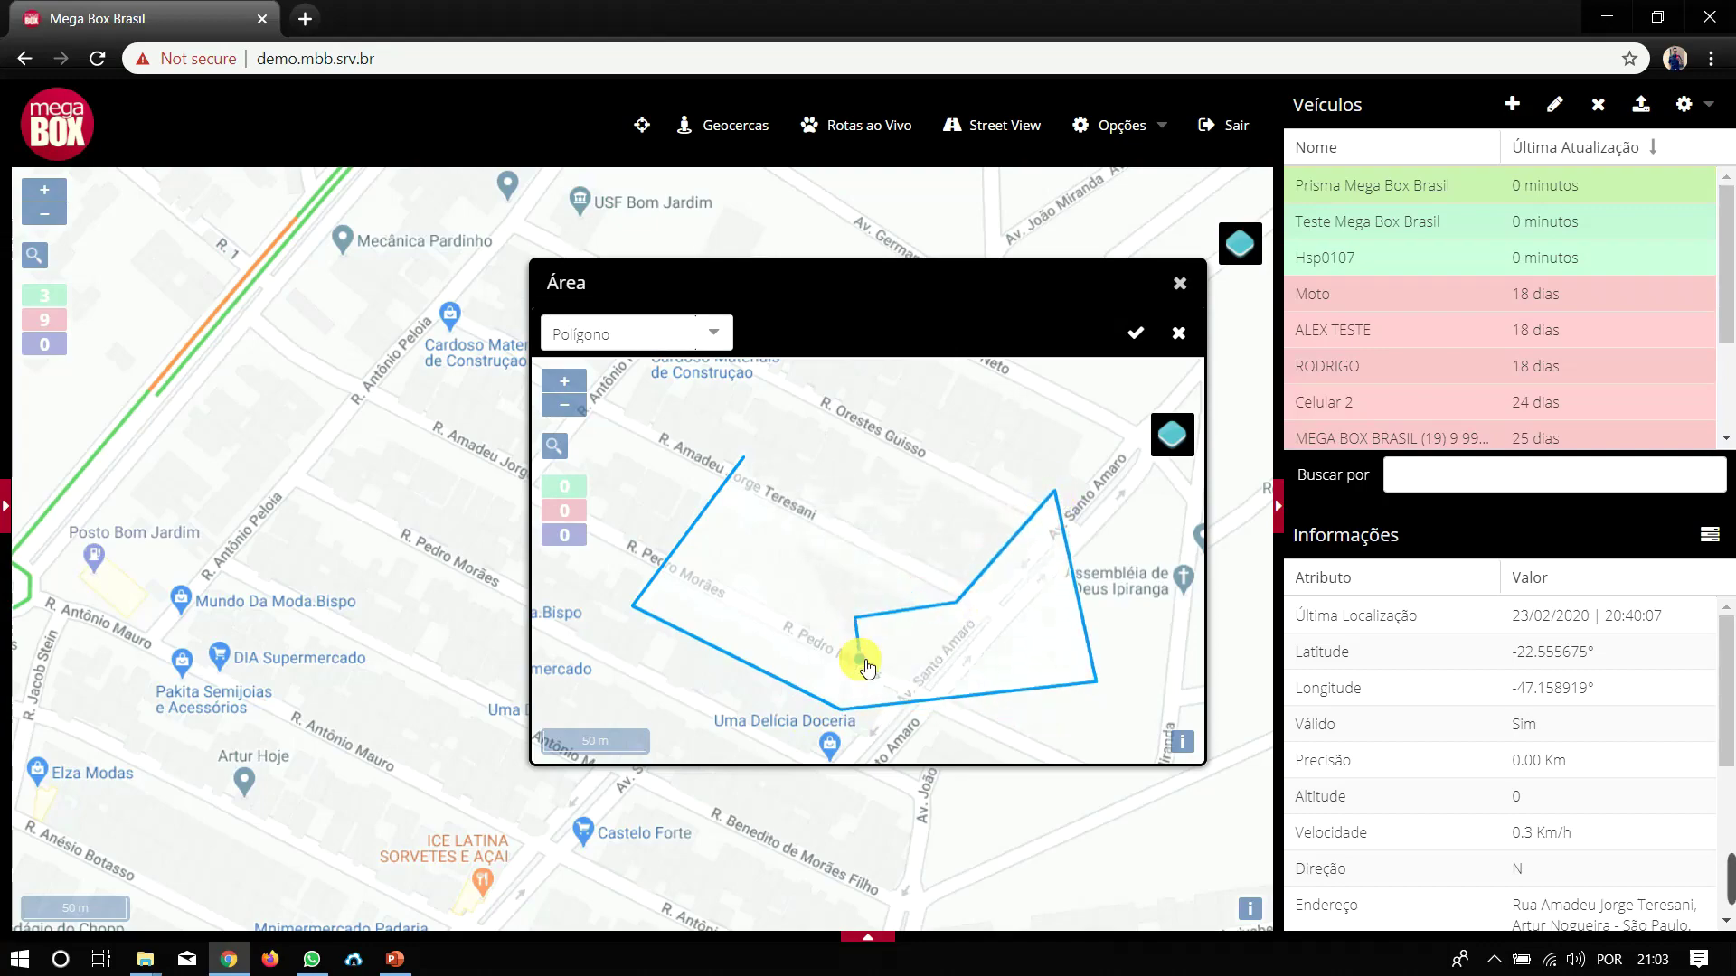
pyautogui.click(865, 664)
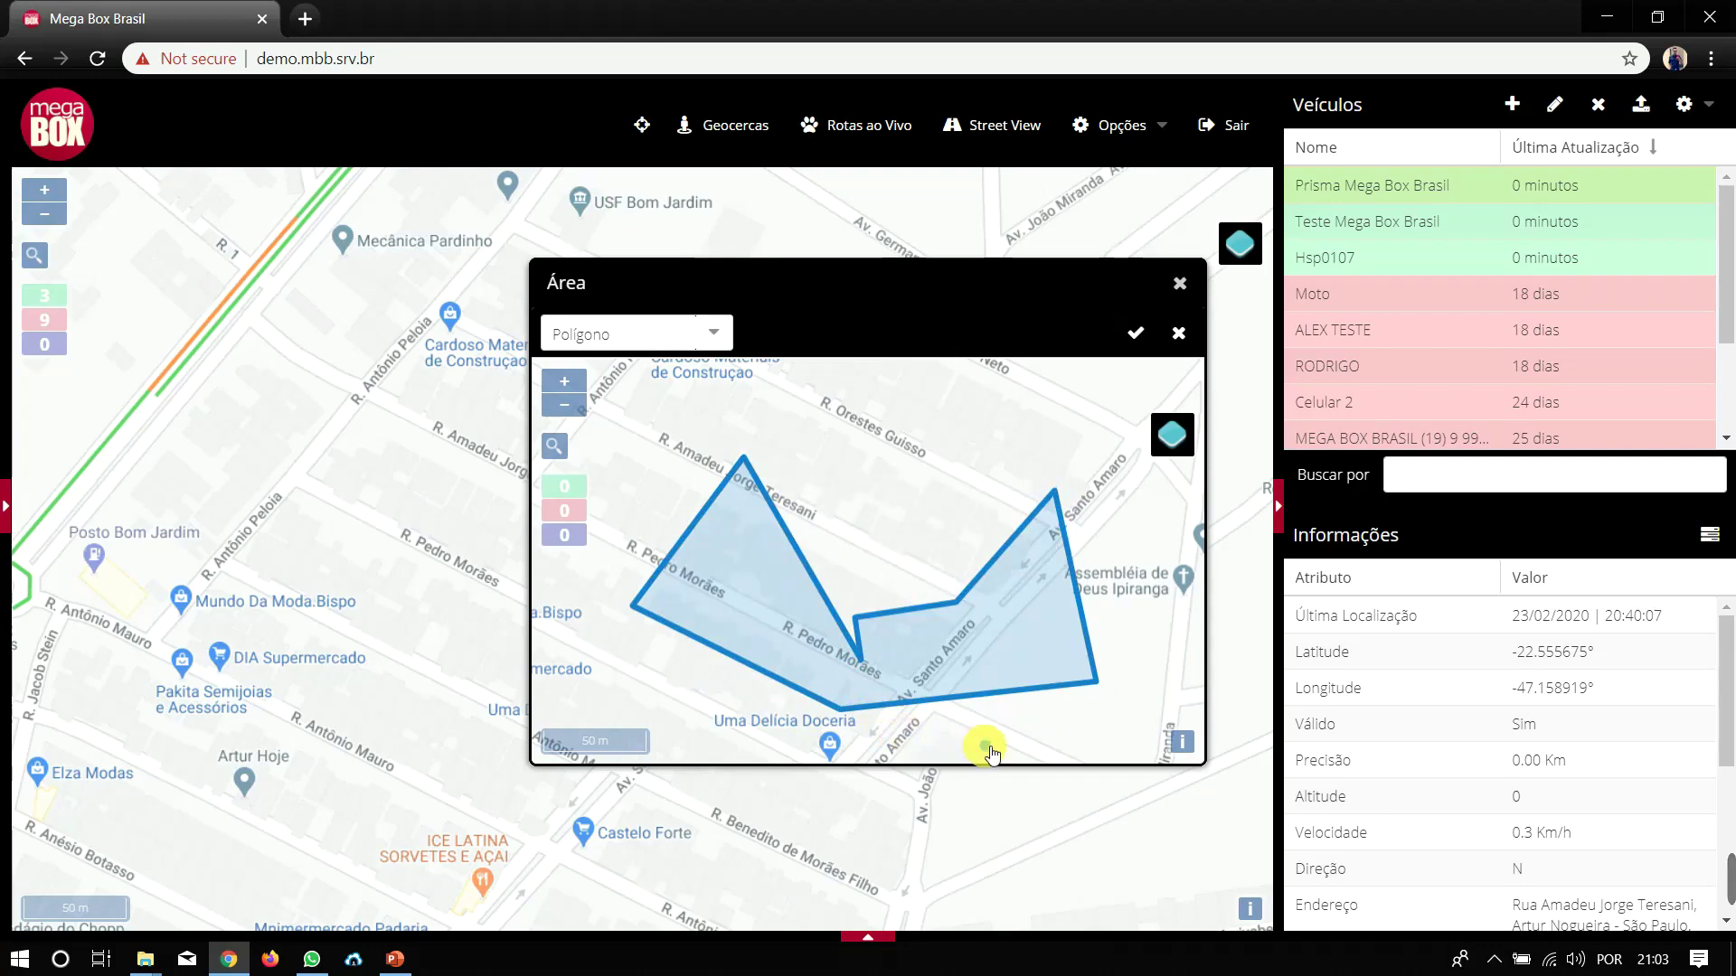
# - Discard that outline and draw a second polygon, closing it with a double-click
pyautogui.click(792, 417)
pyautogui.click(644, 556)
pyautogui.click(640, 674)
pyautogui.click(862, 705)
pyautogui.click(899, 703)
pyautogui.click(1118, 663)
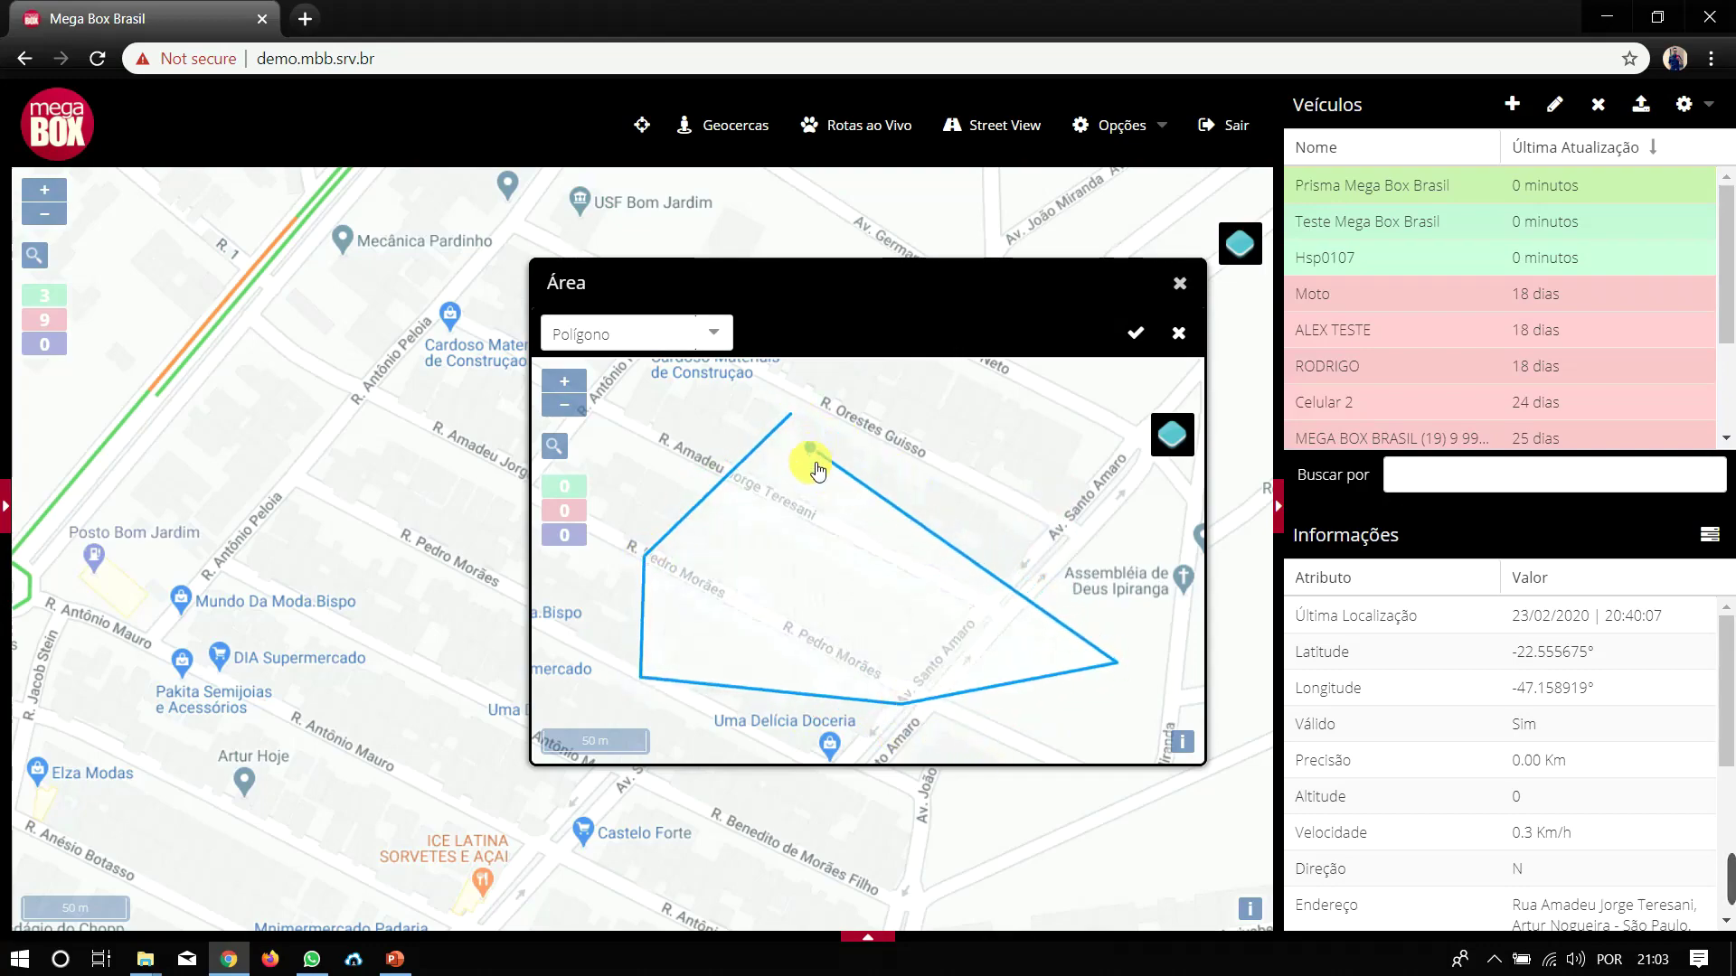
pyautogui.click(809, 642)
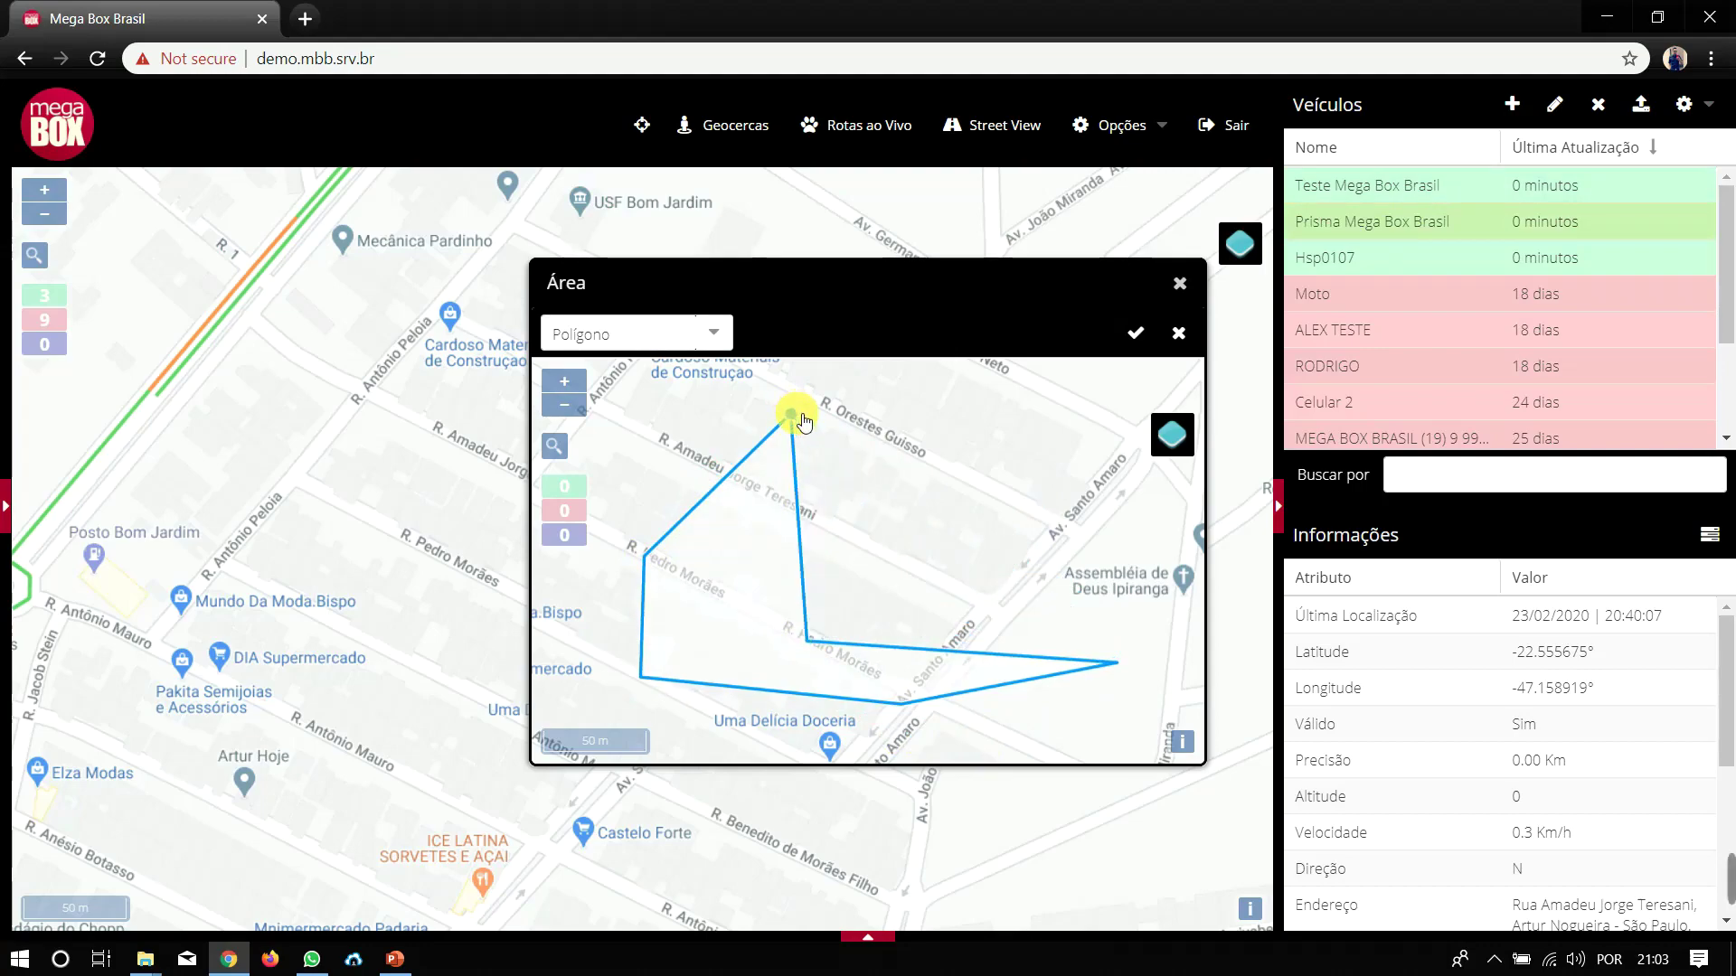
pyautogui.click(910, 520)
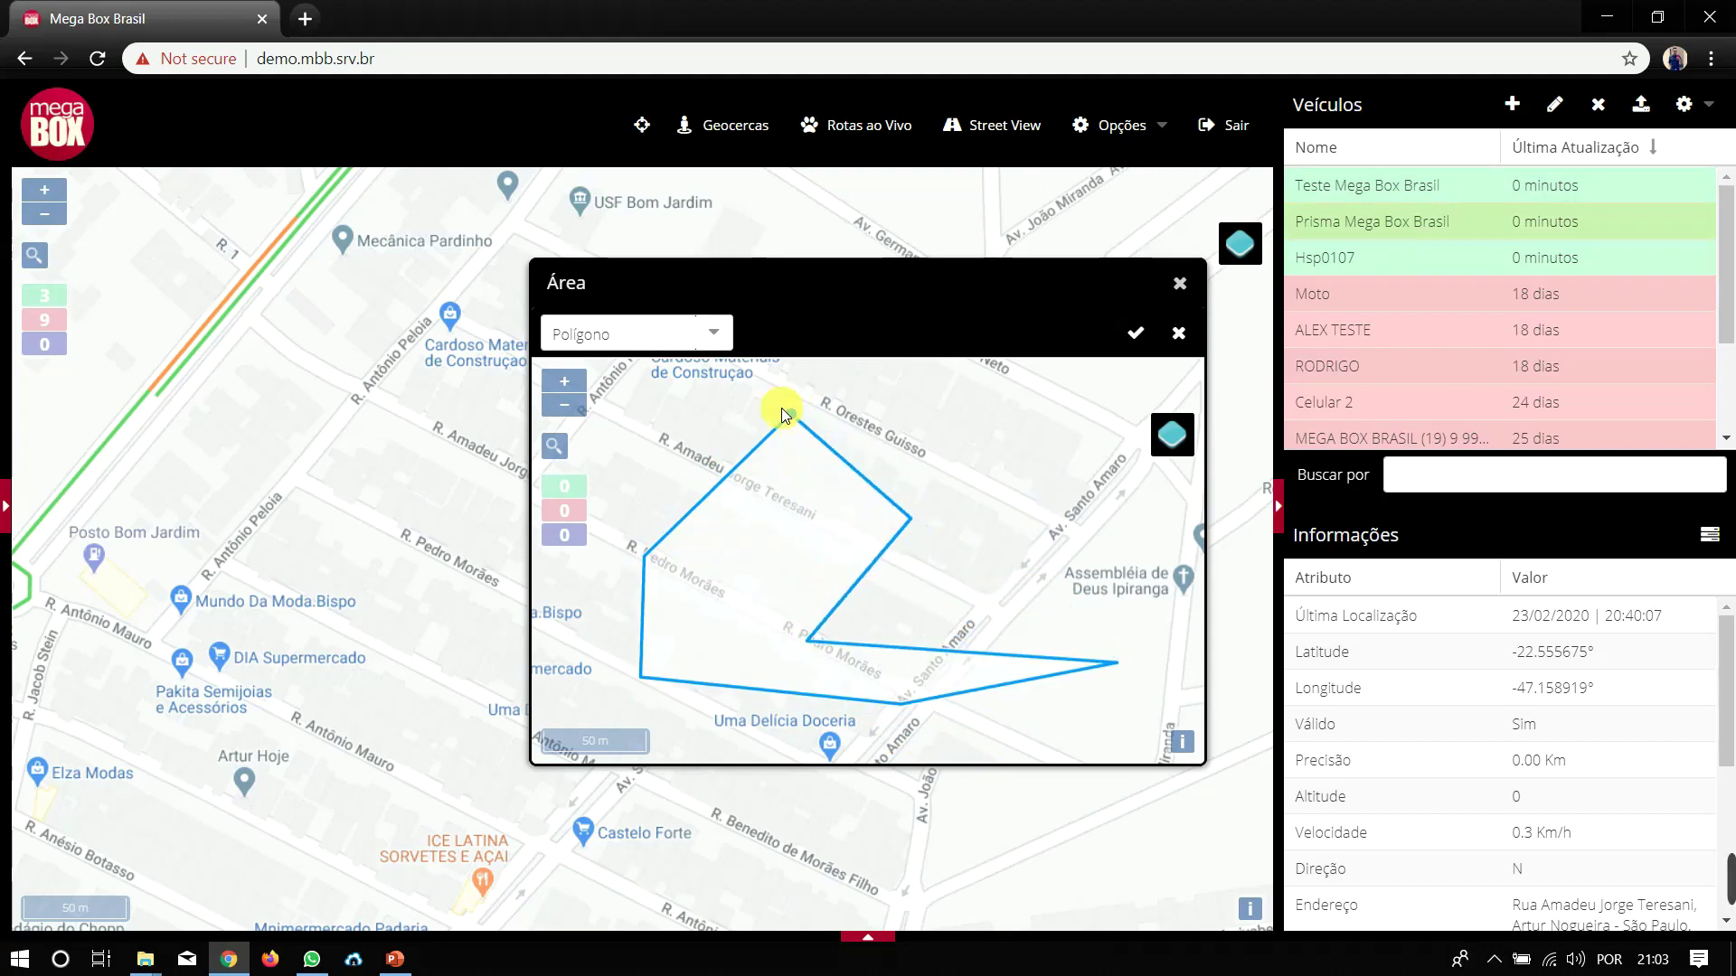
pyautogui.doubleClick(743, 585)
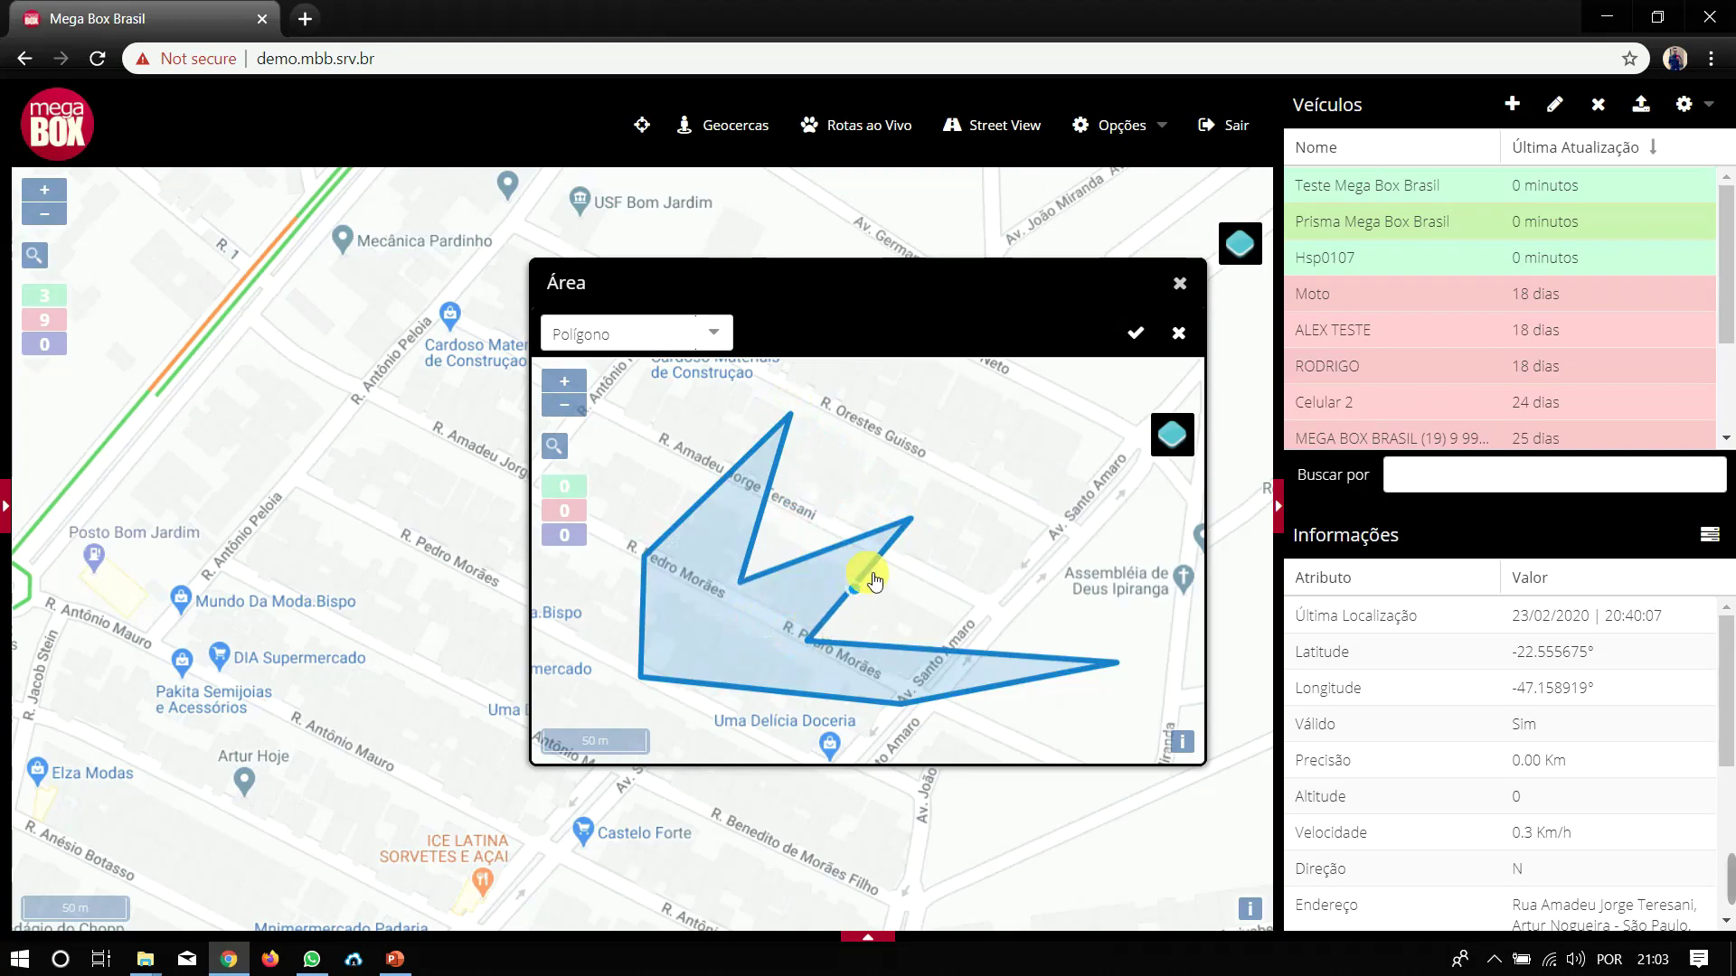
# - Replace it with a triangle spanning Rua Amadeu Jorge Teresani and Rua Pedro Morães
pyautogui.click(981, 477)
pyautogui.click(719, 499)
pyautogui.click(696, 660)
pyautogui.click(998, 483)
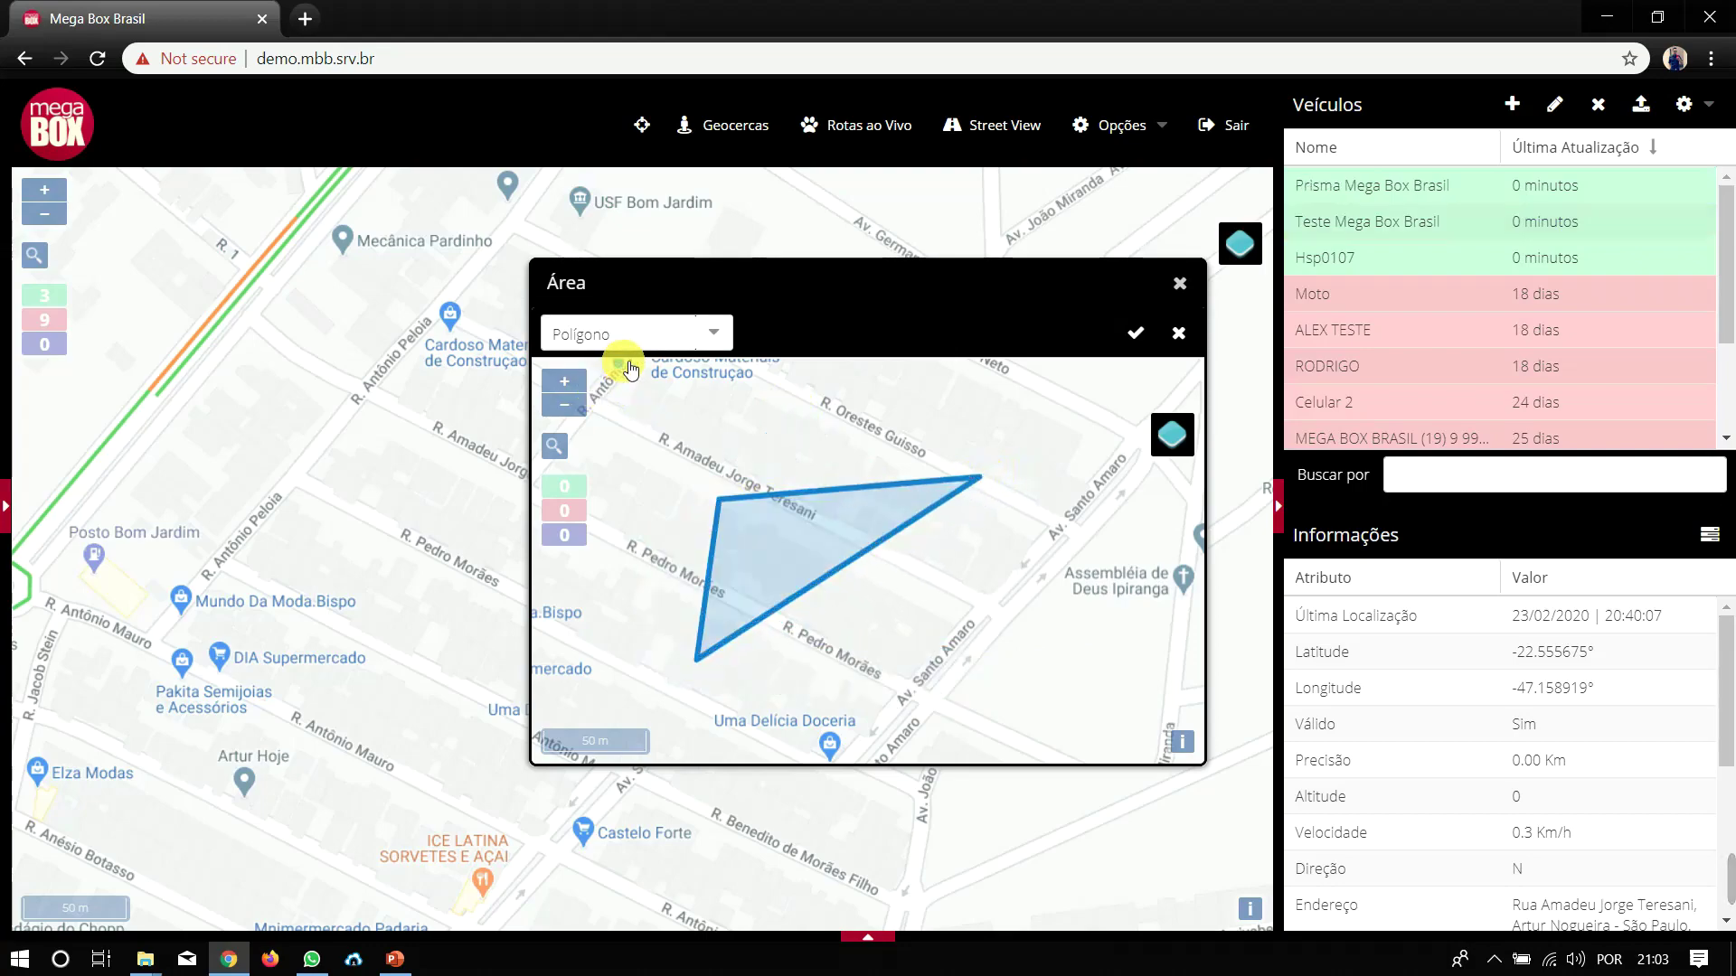
pyautogui.click(718, 333)
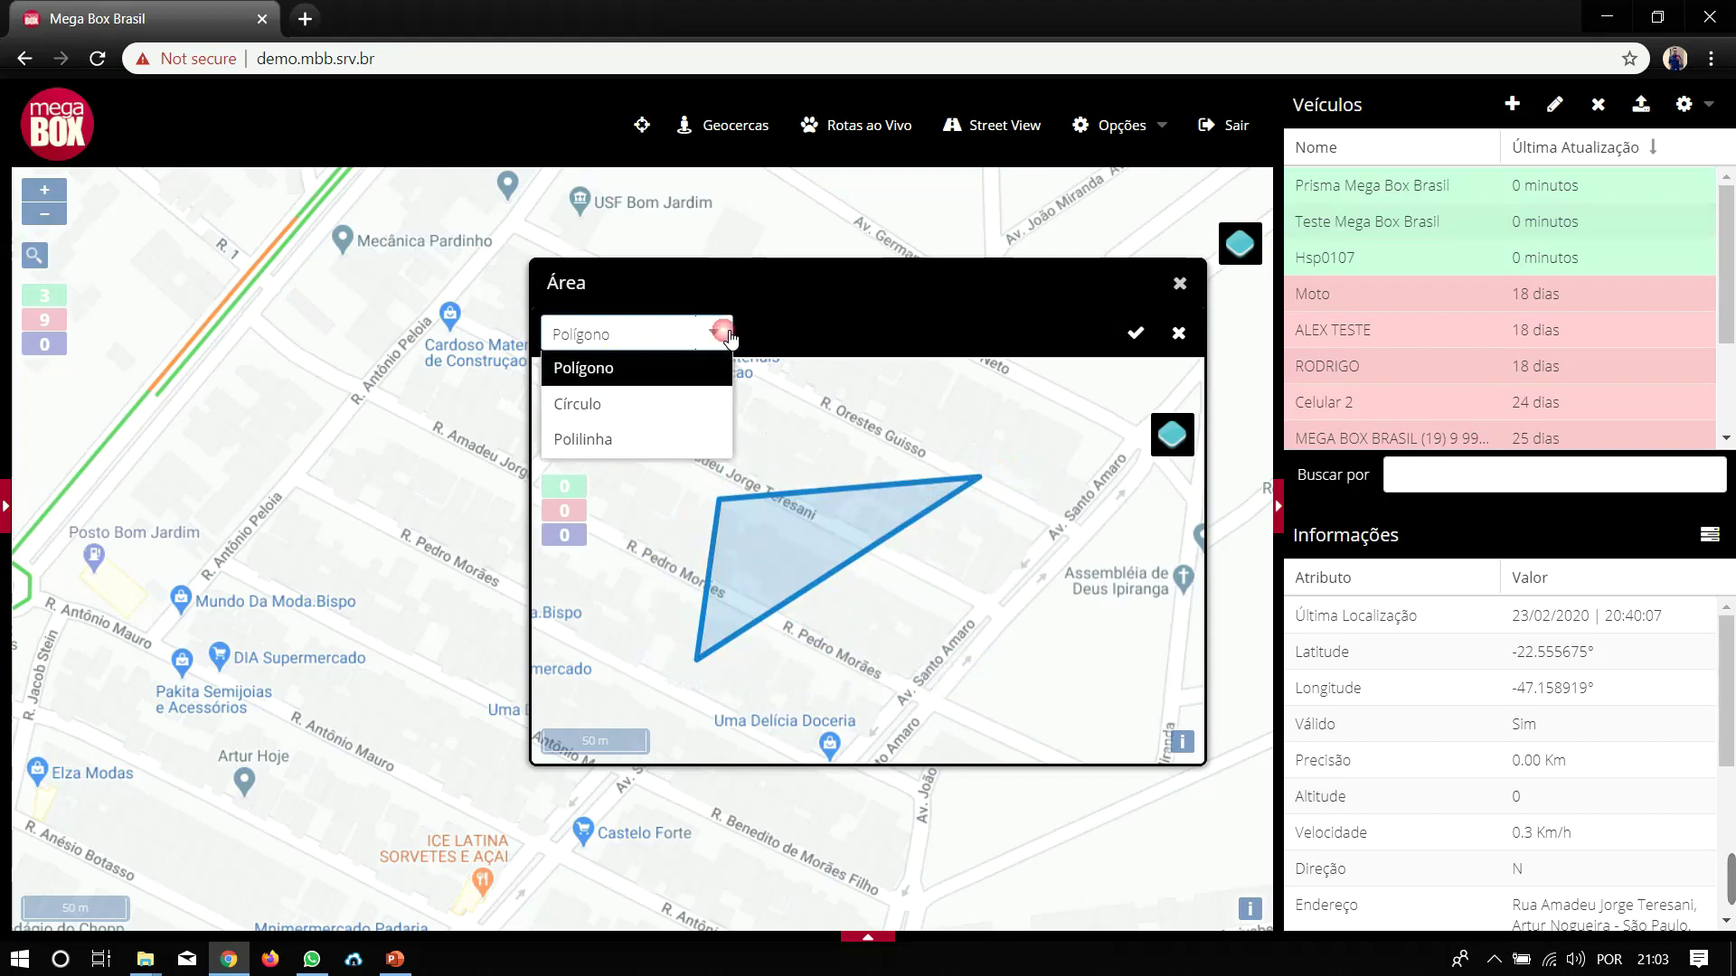
# - Switch to a circle area on Rua Amadeu Jorge Teresani, redrawing it to its final size
pyautogui.click(633, 407)
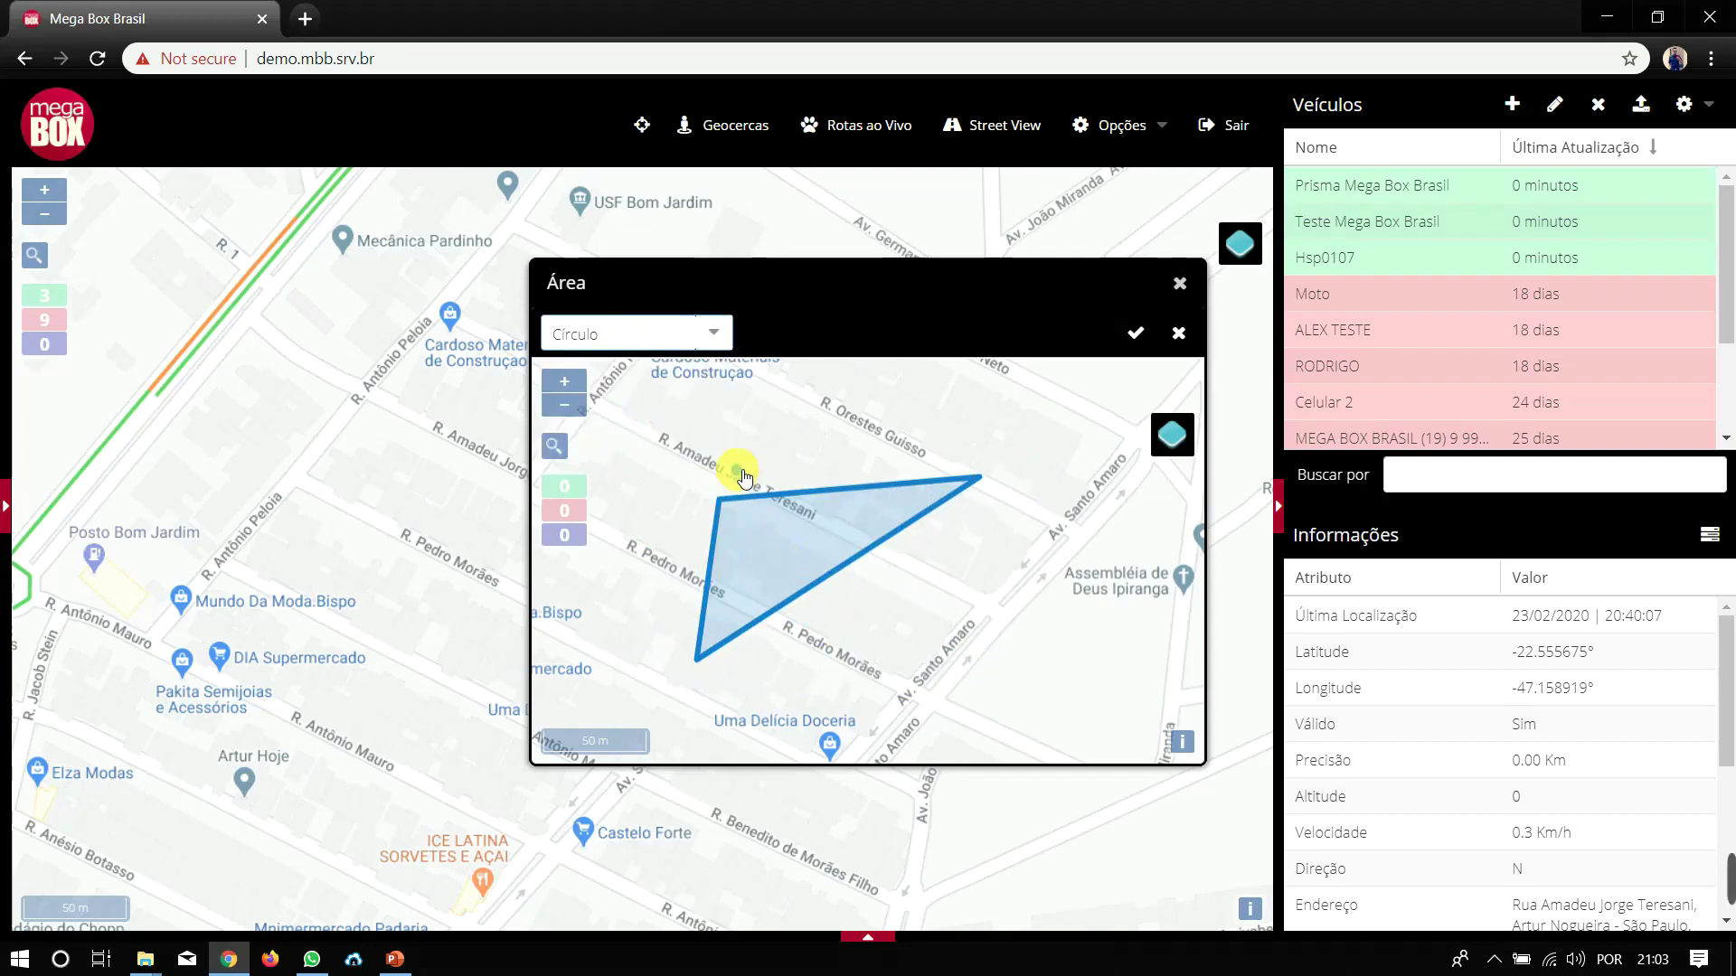
pyautogui.click(737, 467)
pyautogui.moveTo(739, 472); pyautogui.dragTo(773, 572)
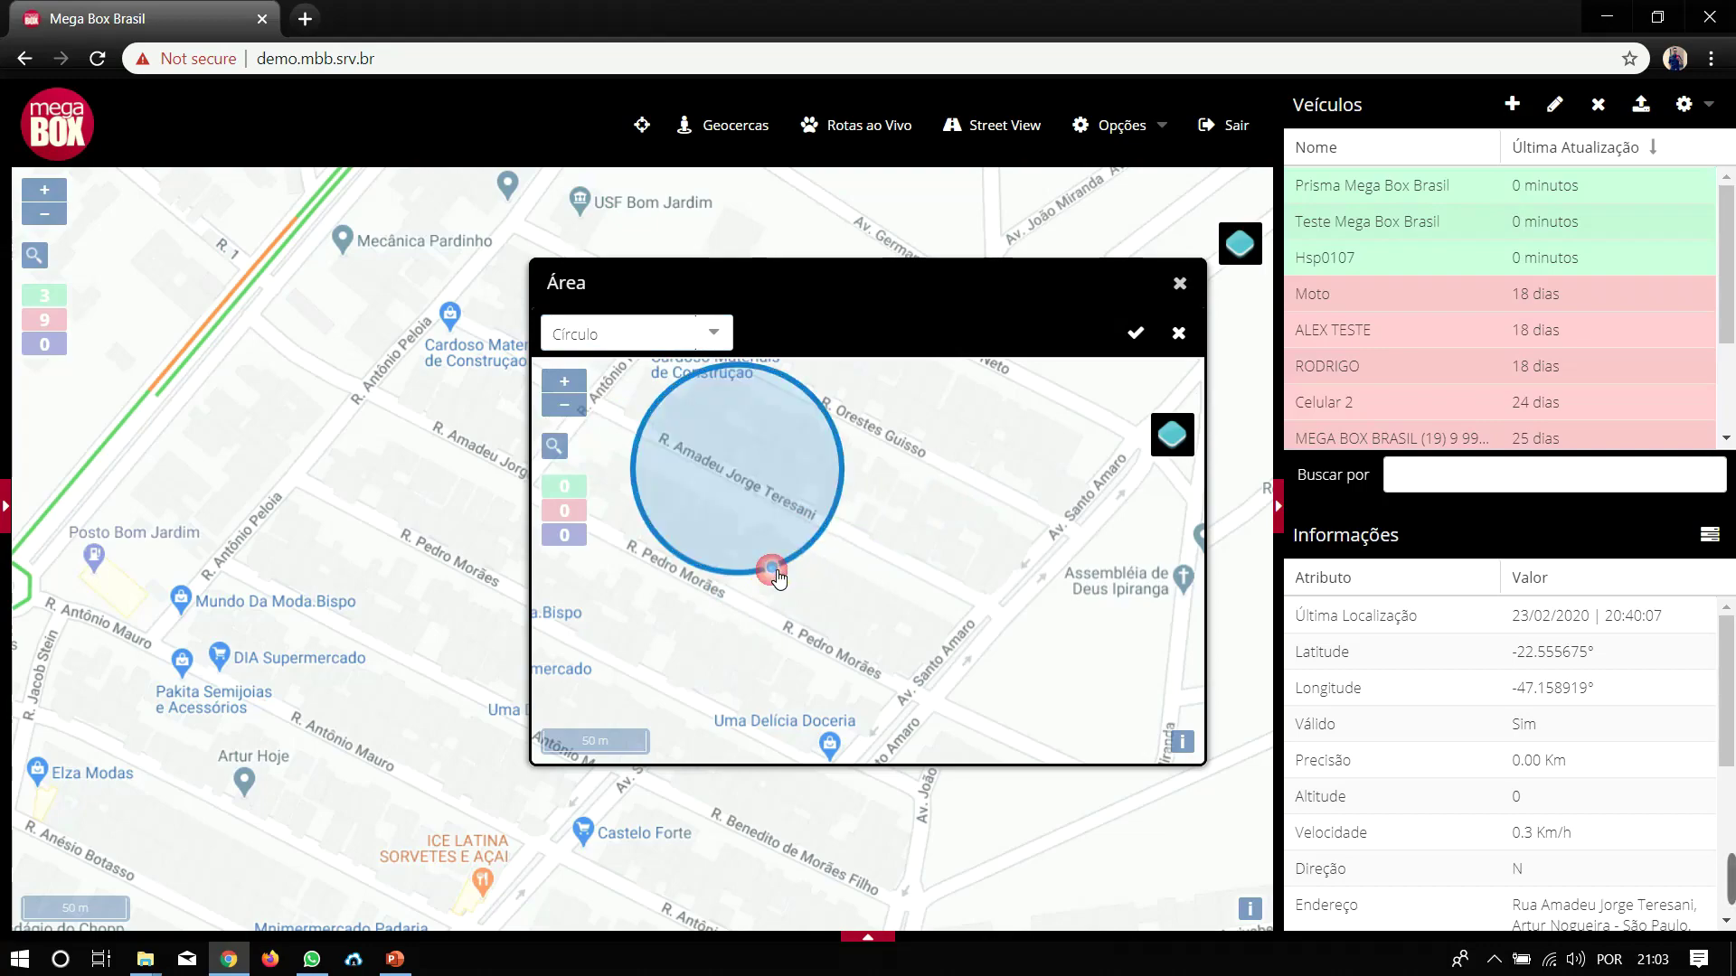
pyautogui.click(822, 601)
pyautogui.moveTo(820, 616)
pyautogui.mouseDown()
pyautogui.moveTo(860, 670)
pyautogui.moveTo(904, 675)
pyautogui.mouseUp()
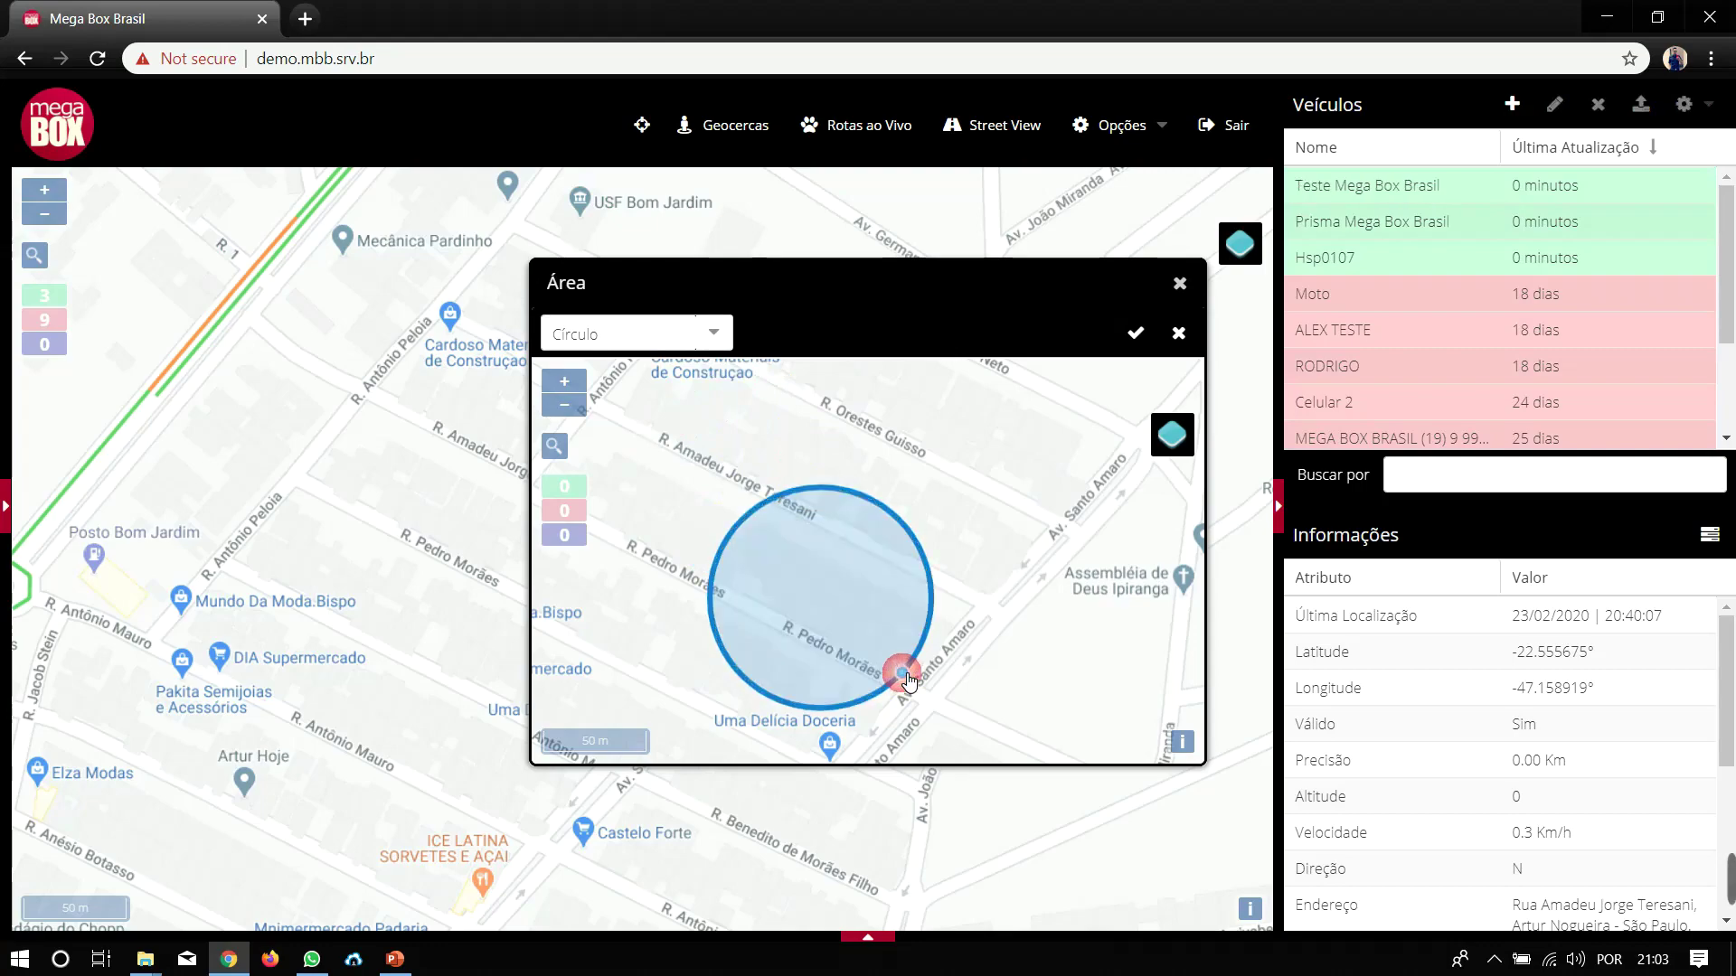
# - Change to Polilinha and trace a line along R. Pedro Moraes toward Assembléia de Deus Ipiranga
pyautogui.click(711, 343)
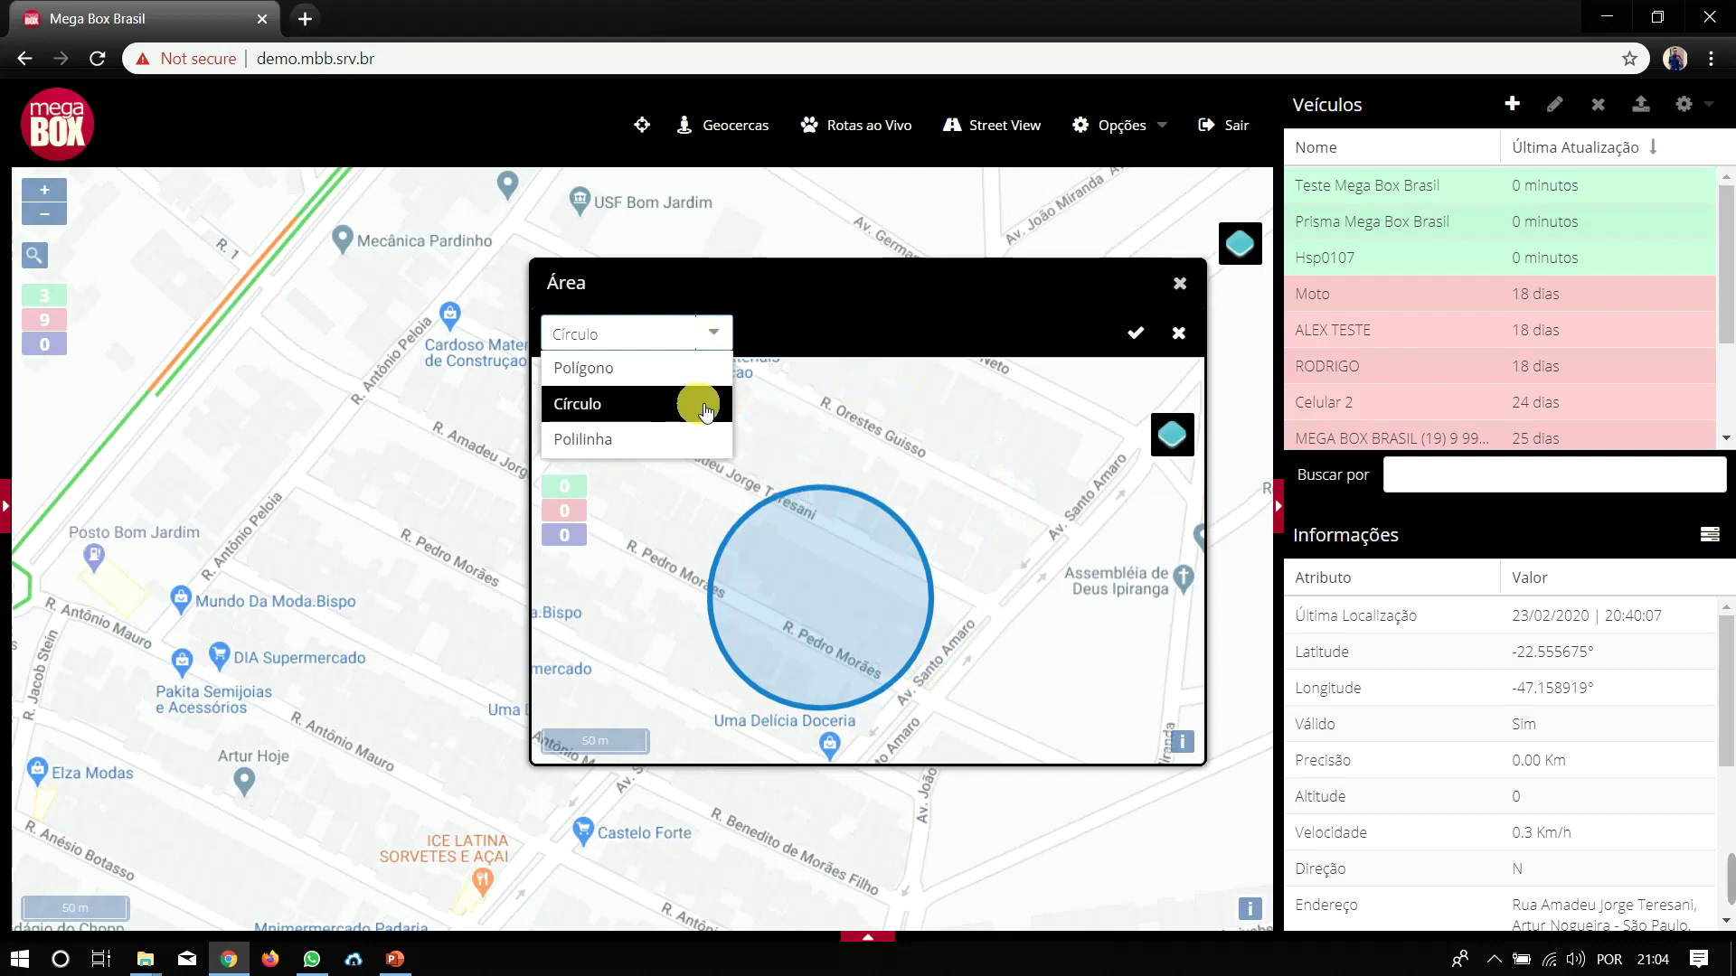
pyautogui.click(674, 440)
pyautogui.click(703, 443)
pyautogui.click(636, 560)
pyautogui.click(809, 653)
pyautogui.click(1051, 586)
pyautogui.doubleClick(846, 554)
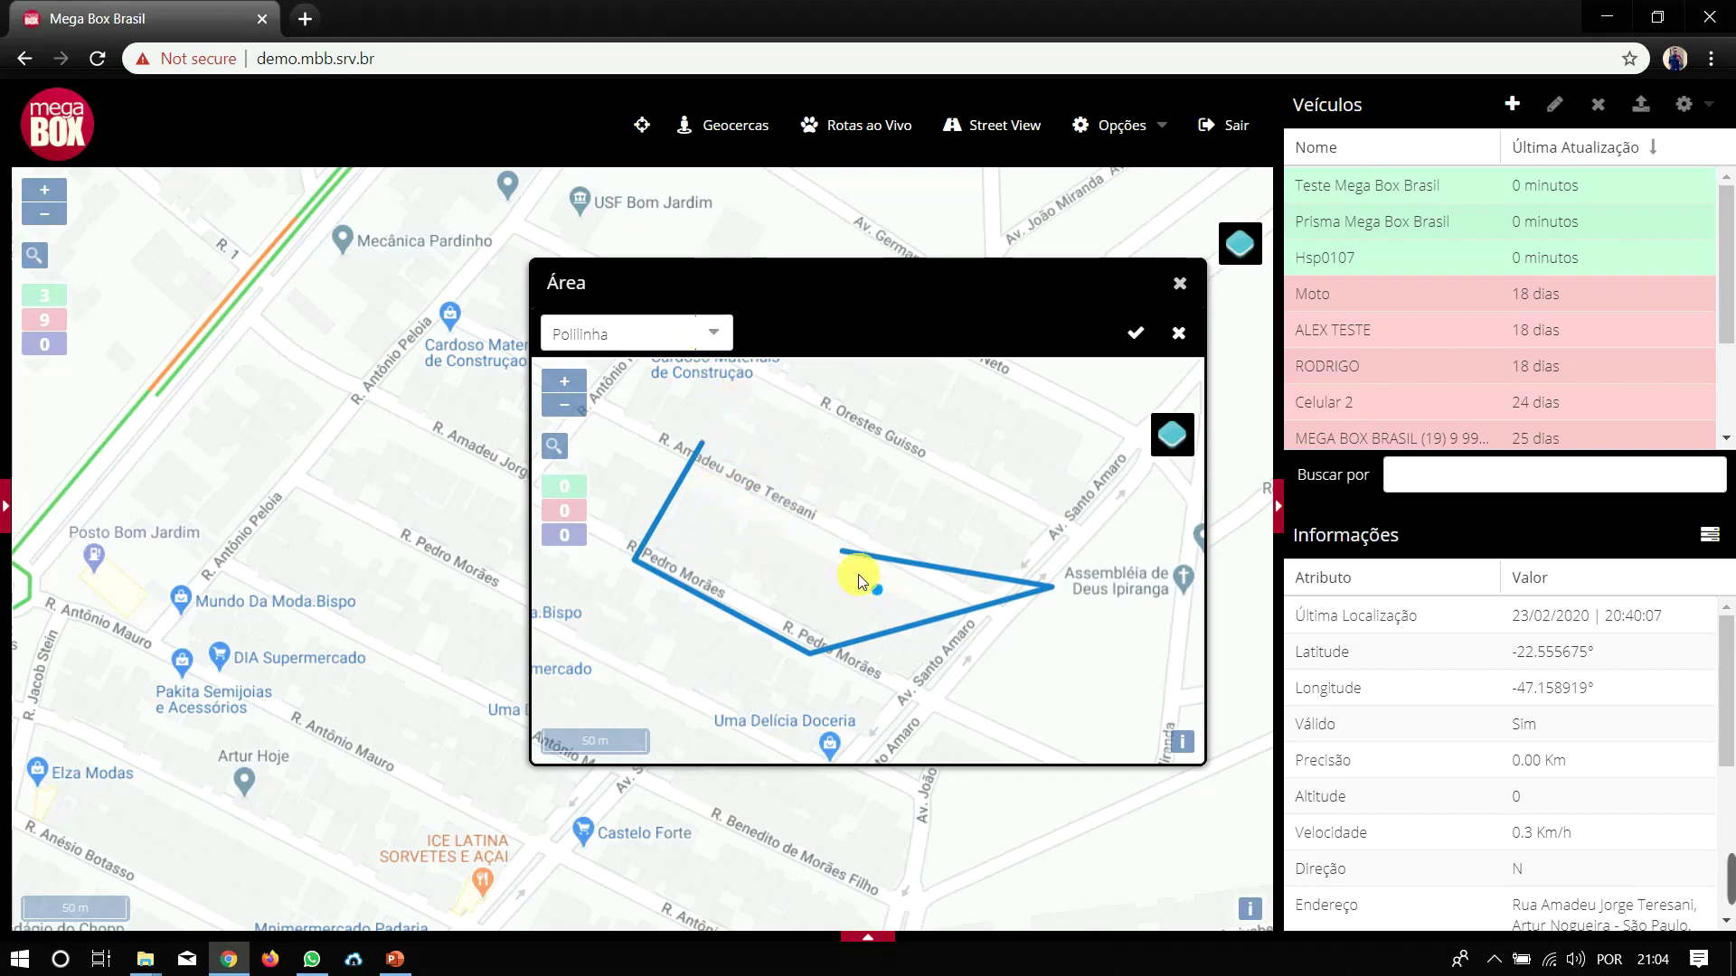
pyautogui.click(707, 338)
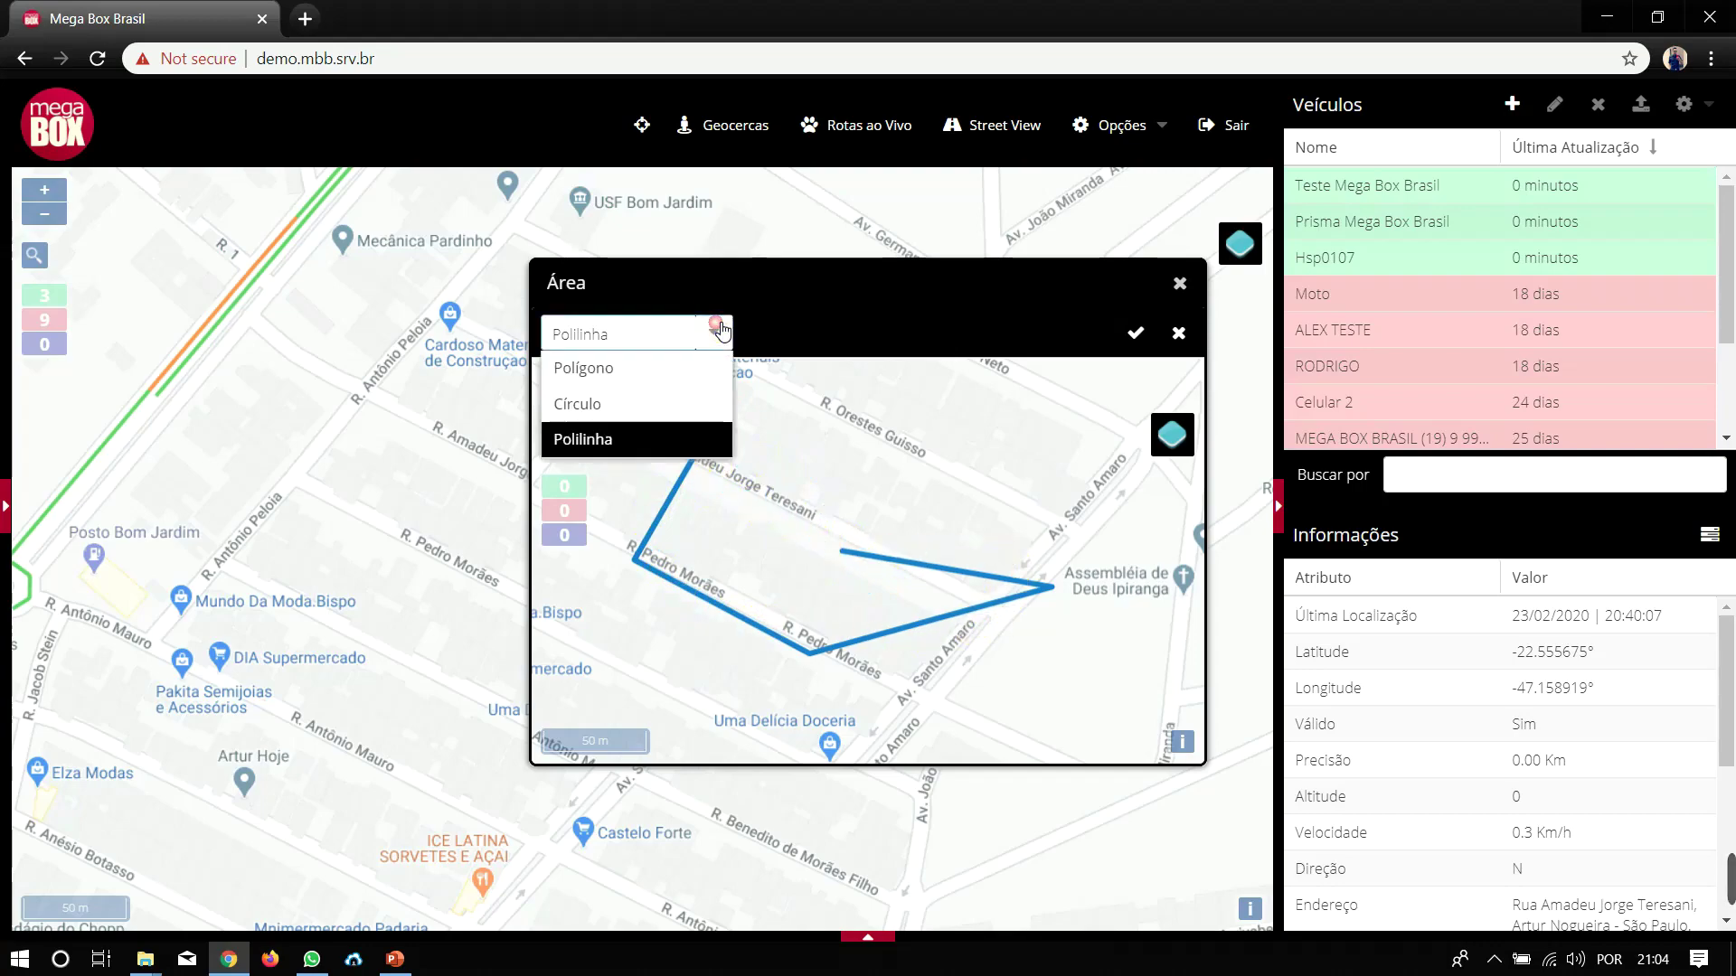
# - Switch to Polígono and outline the block between R. Amadeu Jorge Teresani and R. Pedro Moraes
pyautogui.click(625, 368)
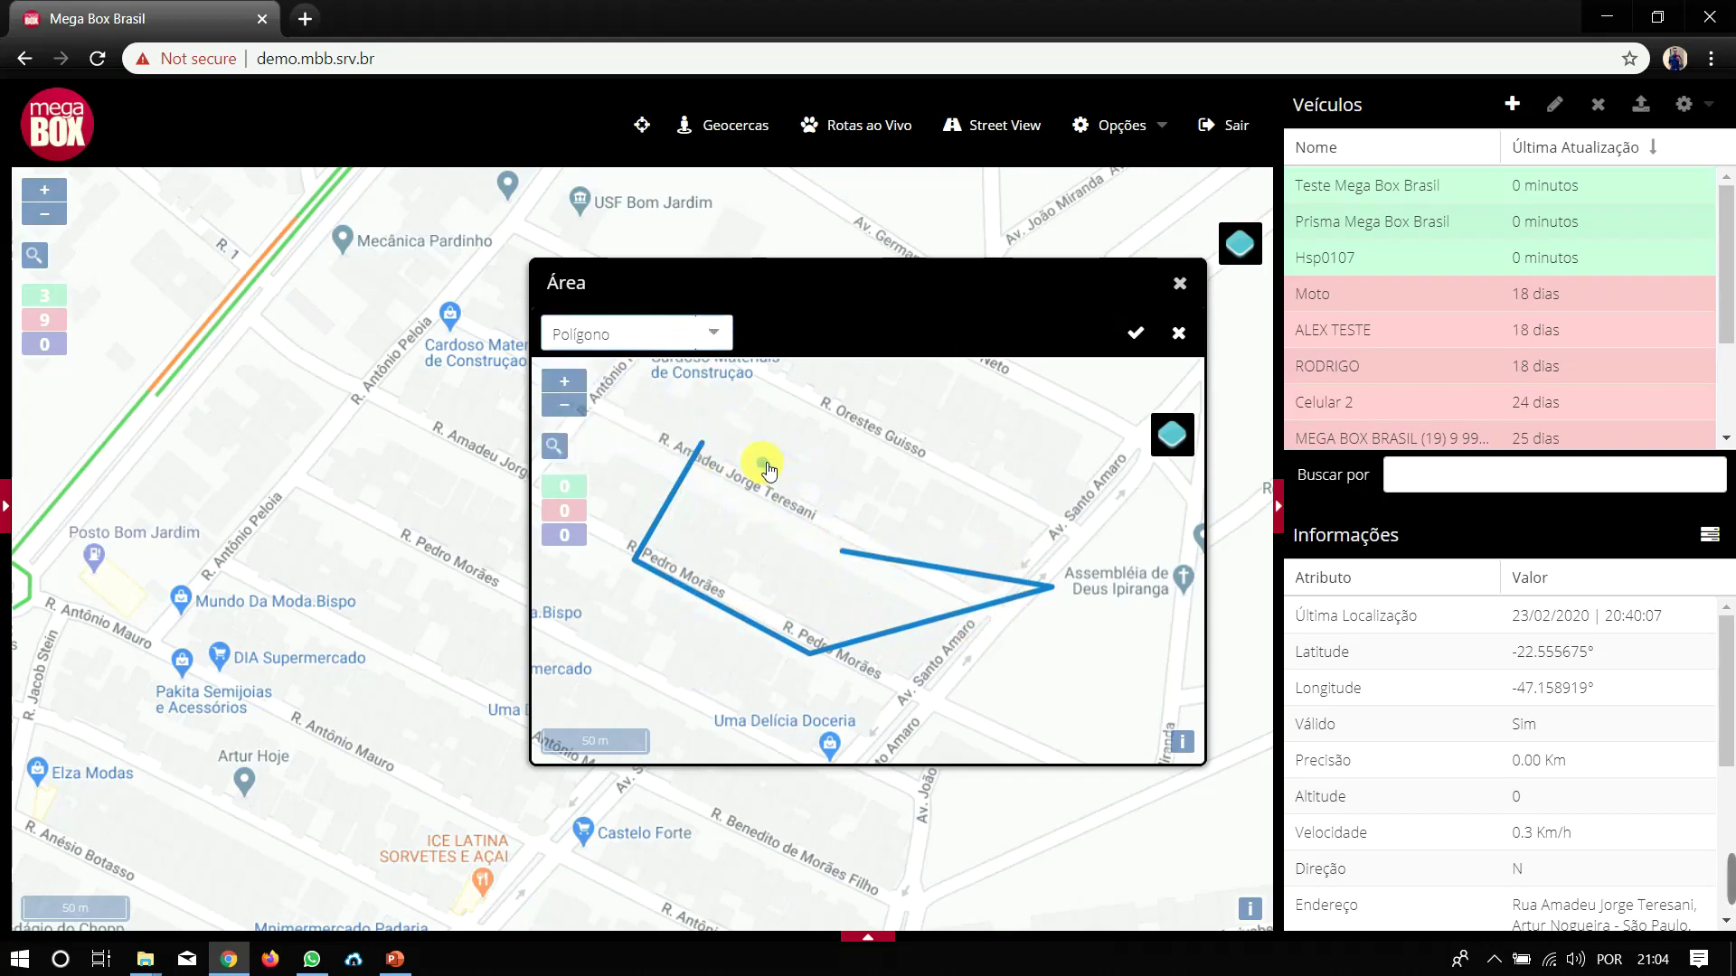
pyautogui.click(748, 456)
pyautogui.click(687, 579)
pyautogui.click(911, 697)
pyautogui.click(1000, 583)
pyautogui.click(922, 552)
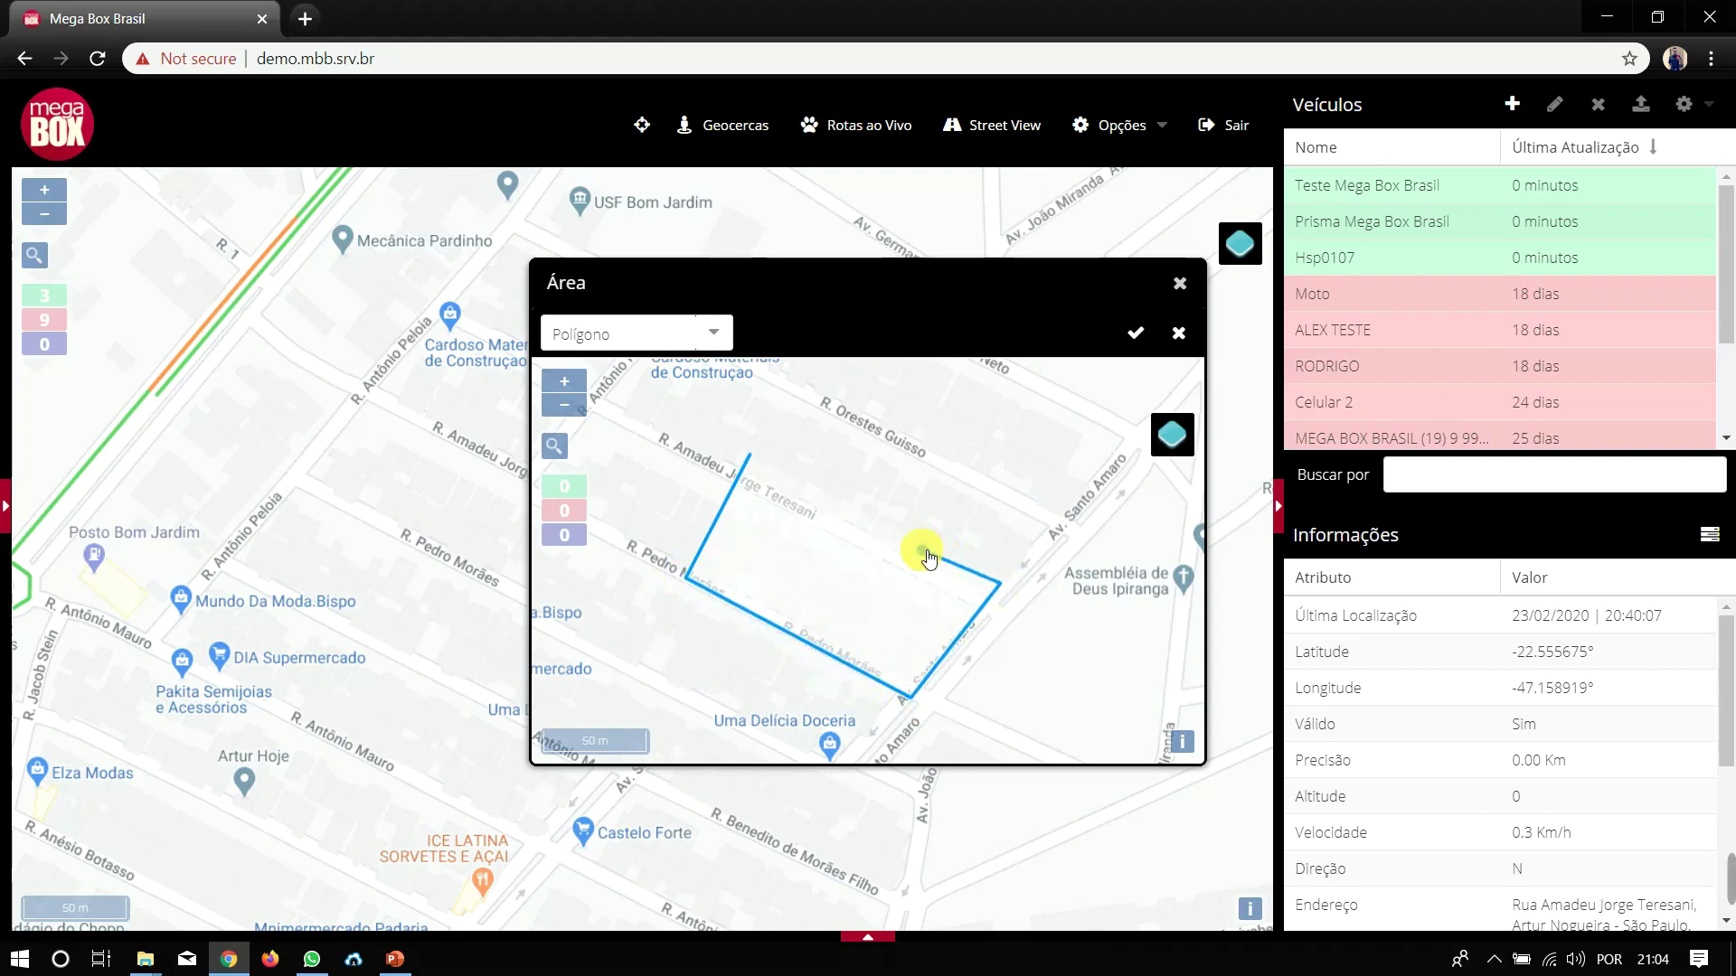
pyautogui.click(922, 551)
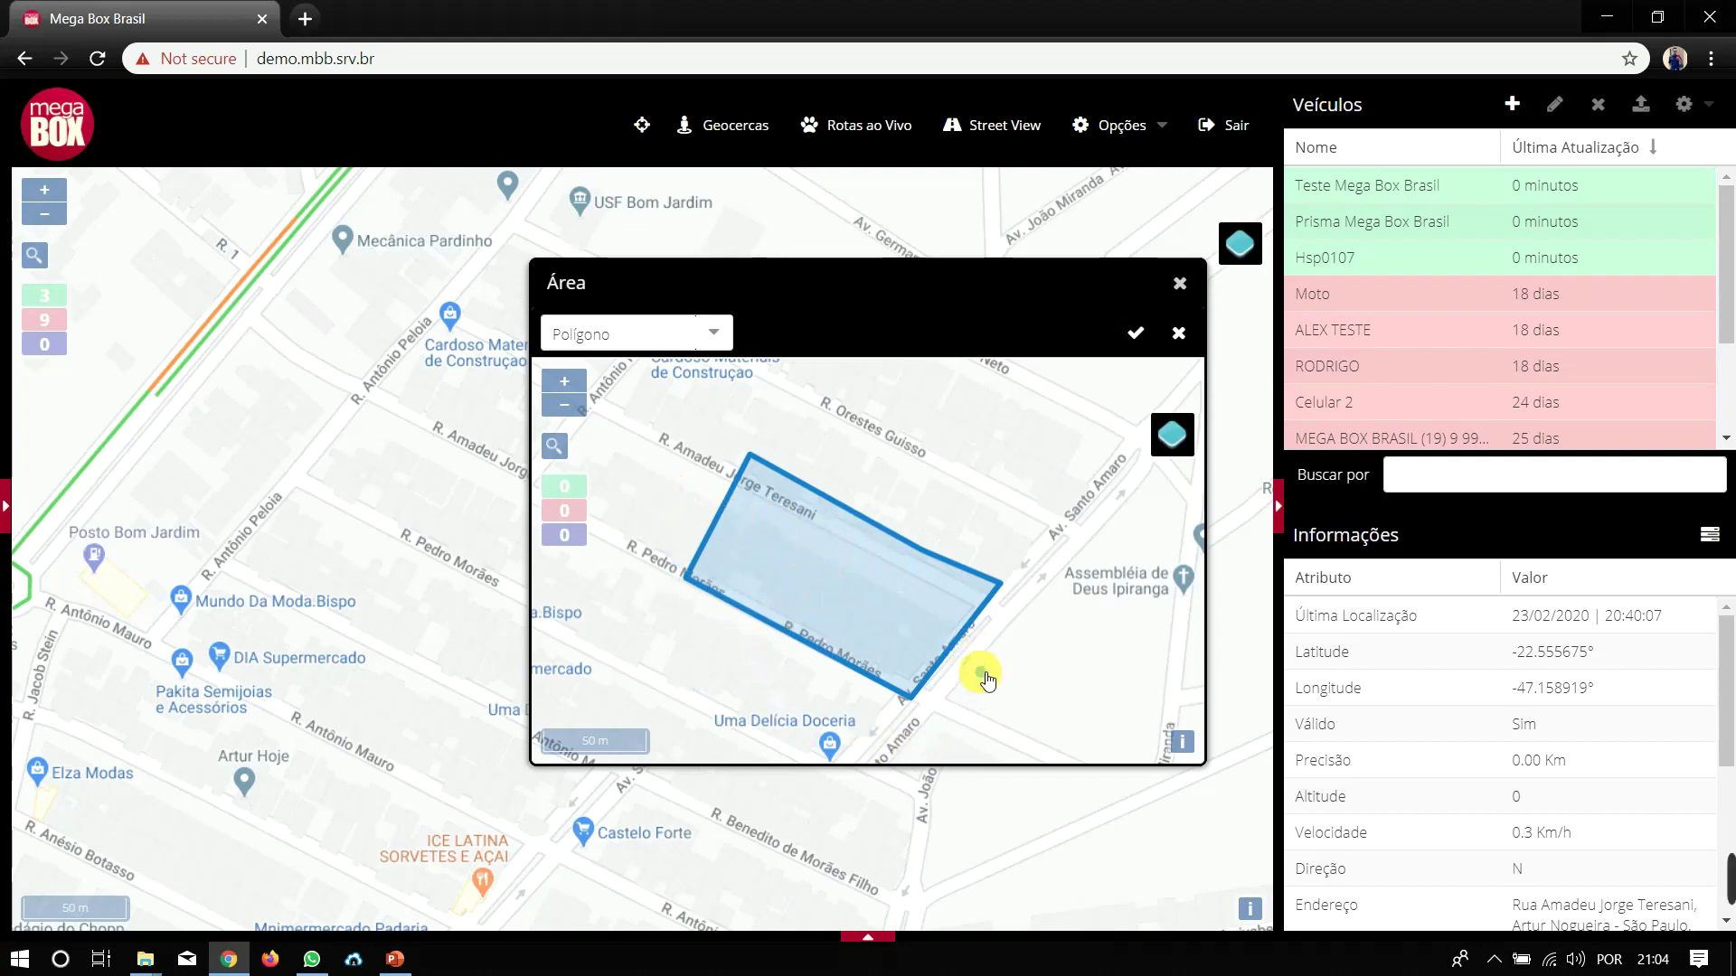
# - Reshape the polygon's edges, remove an extra vertex, and accept the area
pyautogui.moveTo(880, 518); pyautogui.dragTo(929, 482)
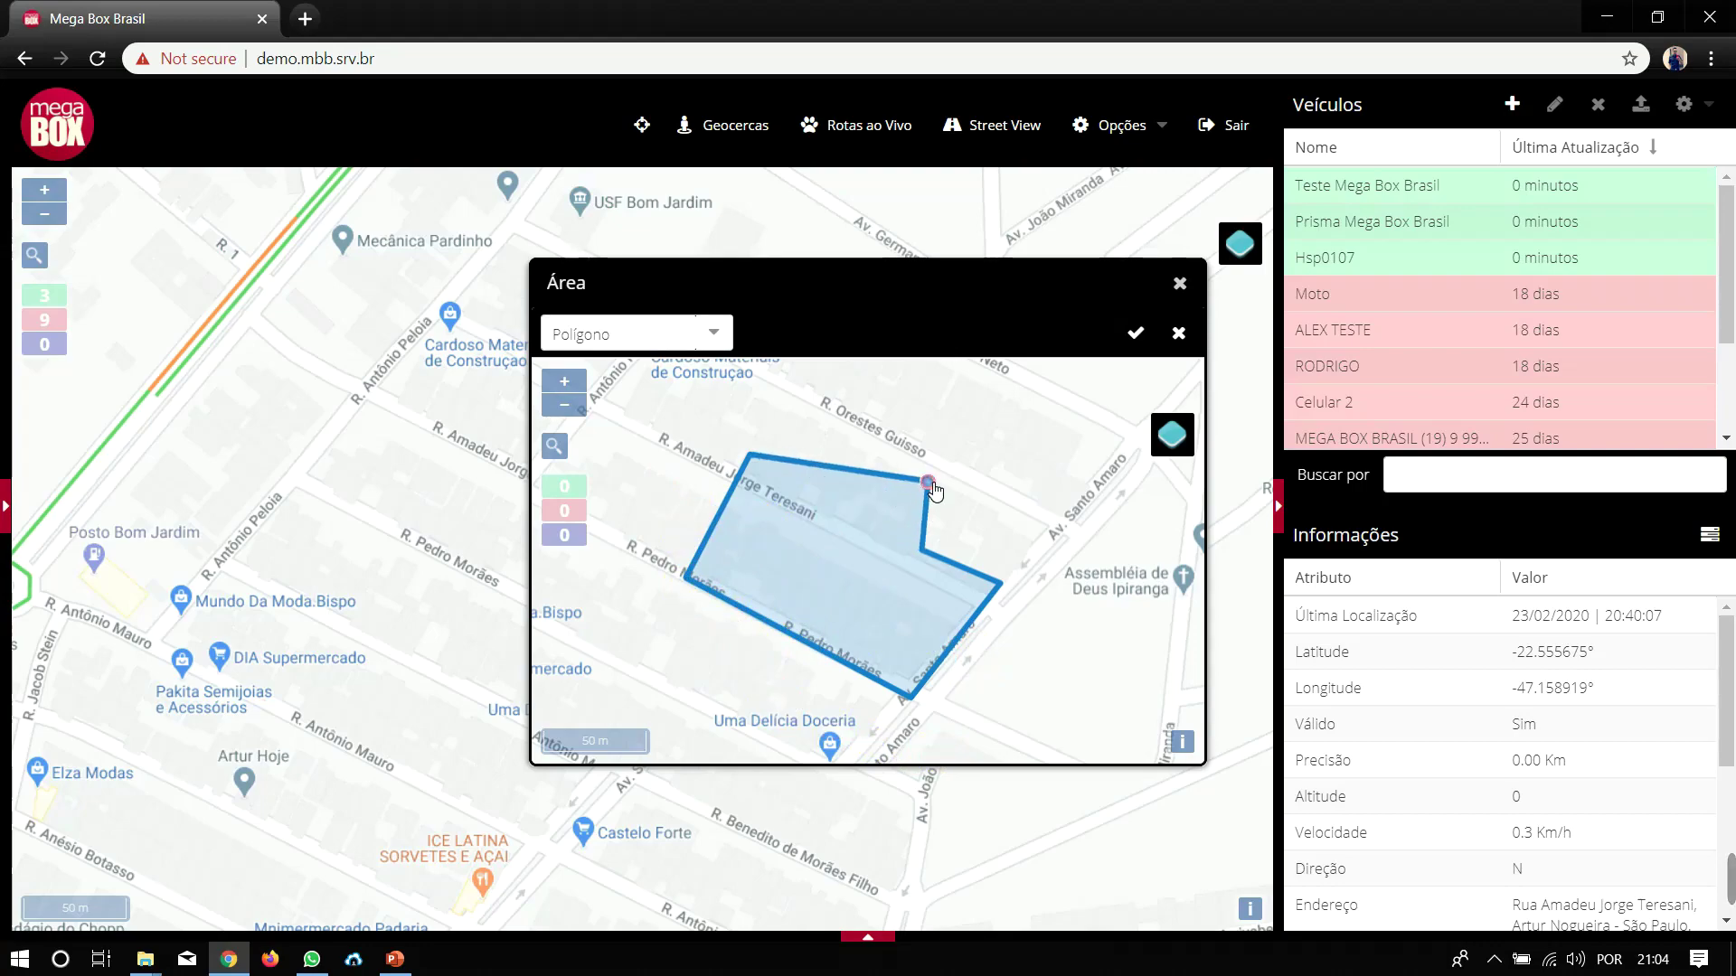
pyautogui.moveTo(946, 567); pyautogui.dragTo(868, 515)
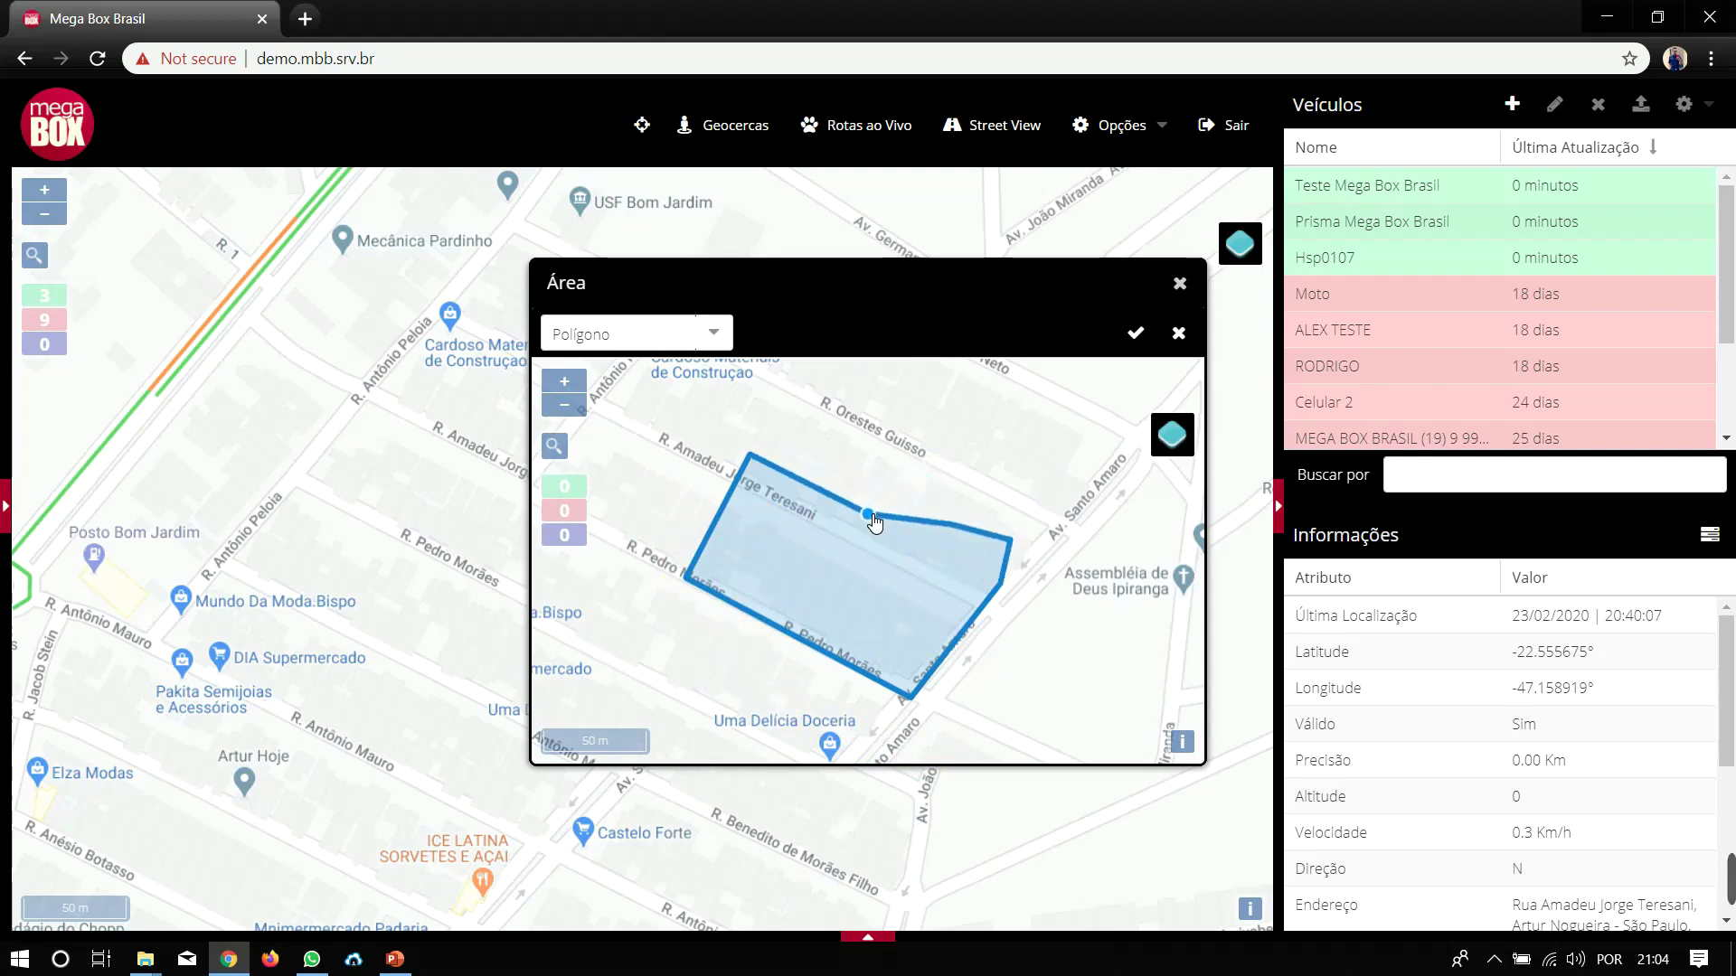
pyautogui.click(1009, 540)
pyautogui.click(949, 526)
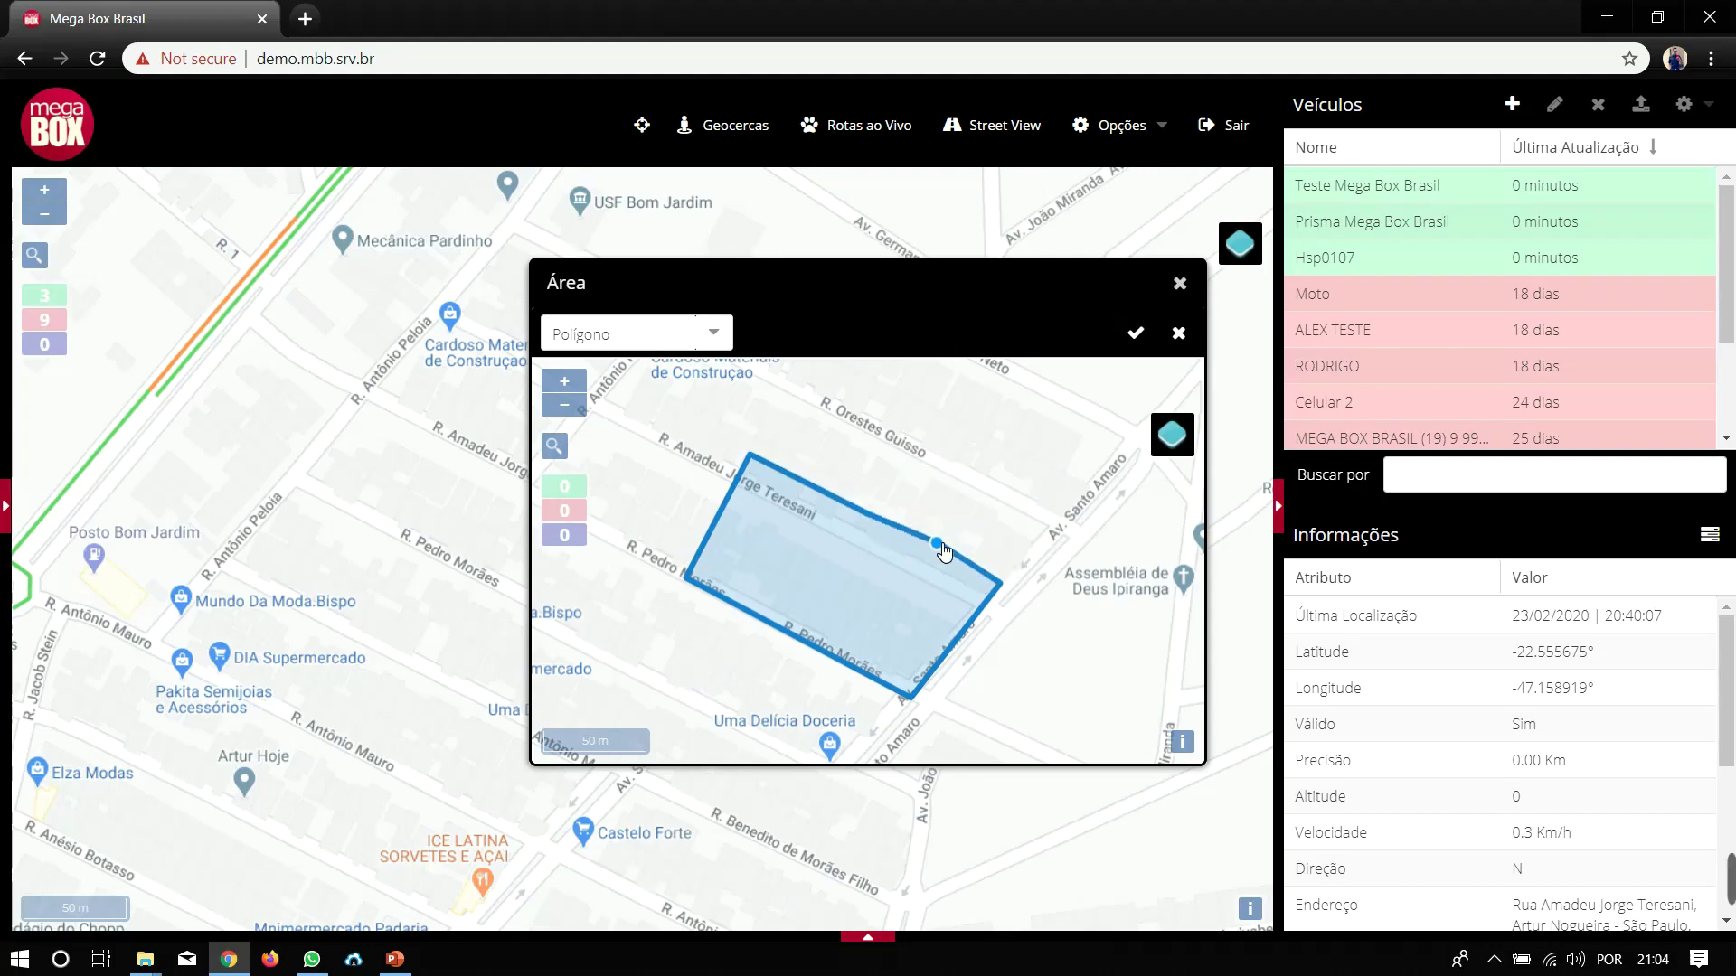
pyautogui.click(1135, 334)
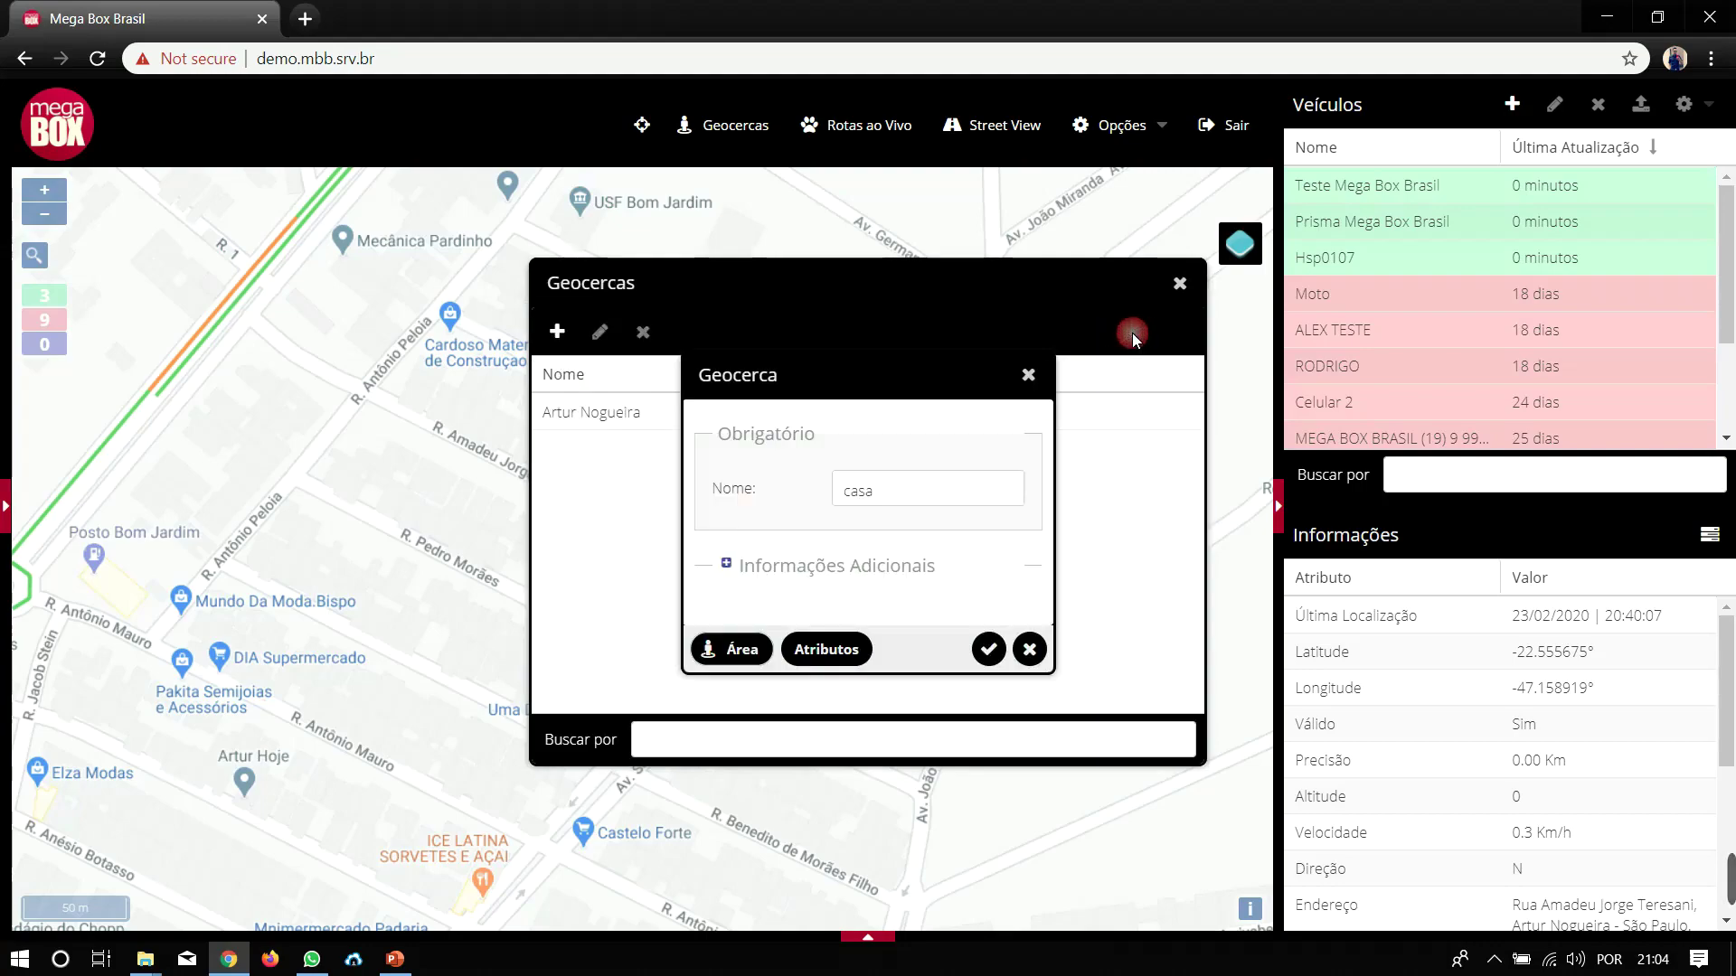
# - Save the casa geofence and display it on the map beside the Artur Nogueira fence
pyautogui.click(989, 649)
pyautogui.click(1179, 283)
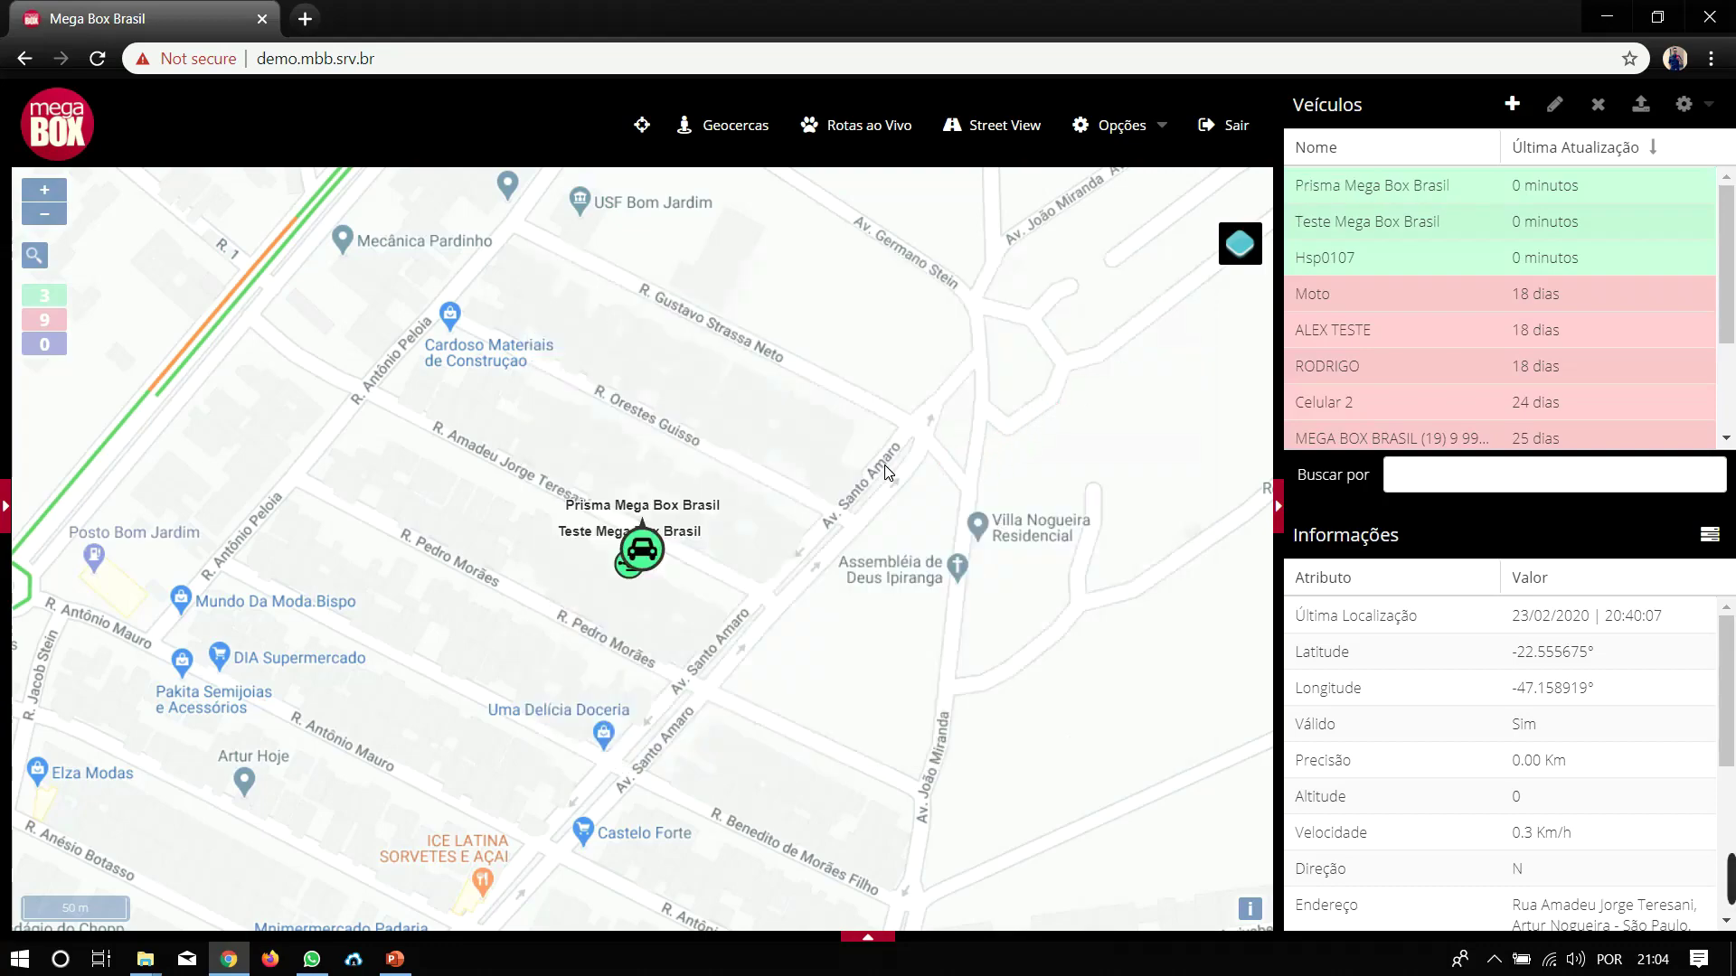
pyautogui.click(749, 127)
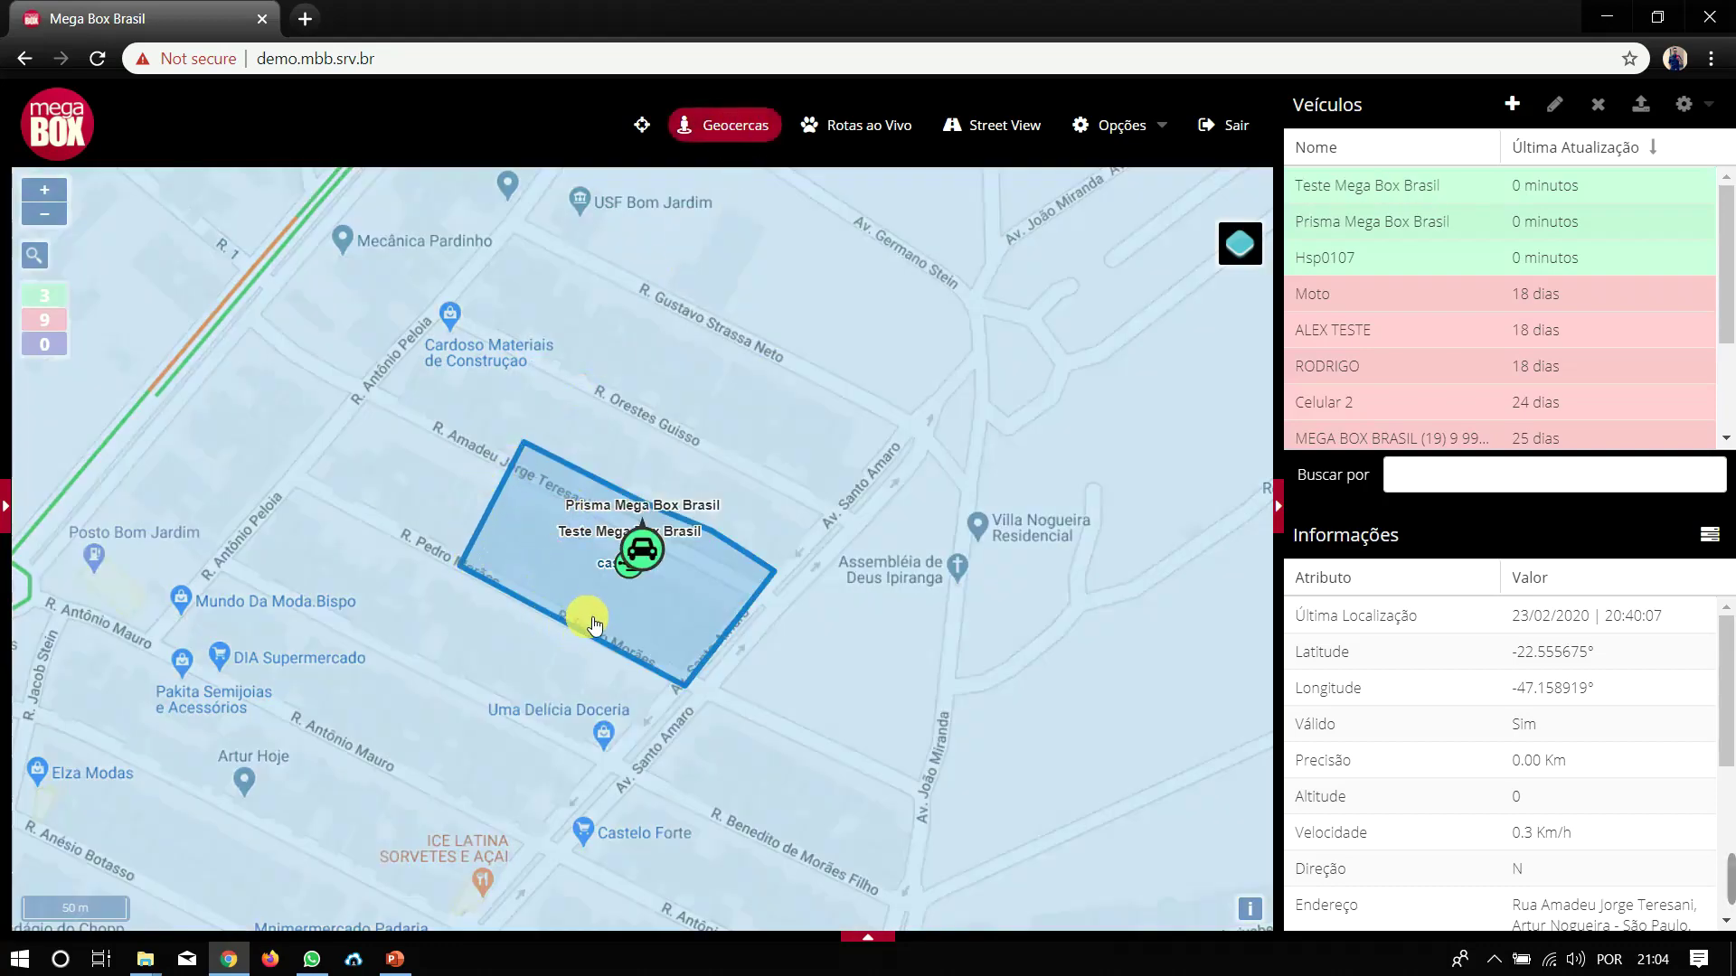
pyautogui.scroll(-6, 594, 624)
pyautogui.scroll(2, 561, 619)
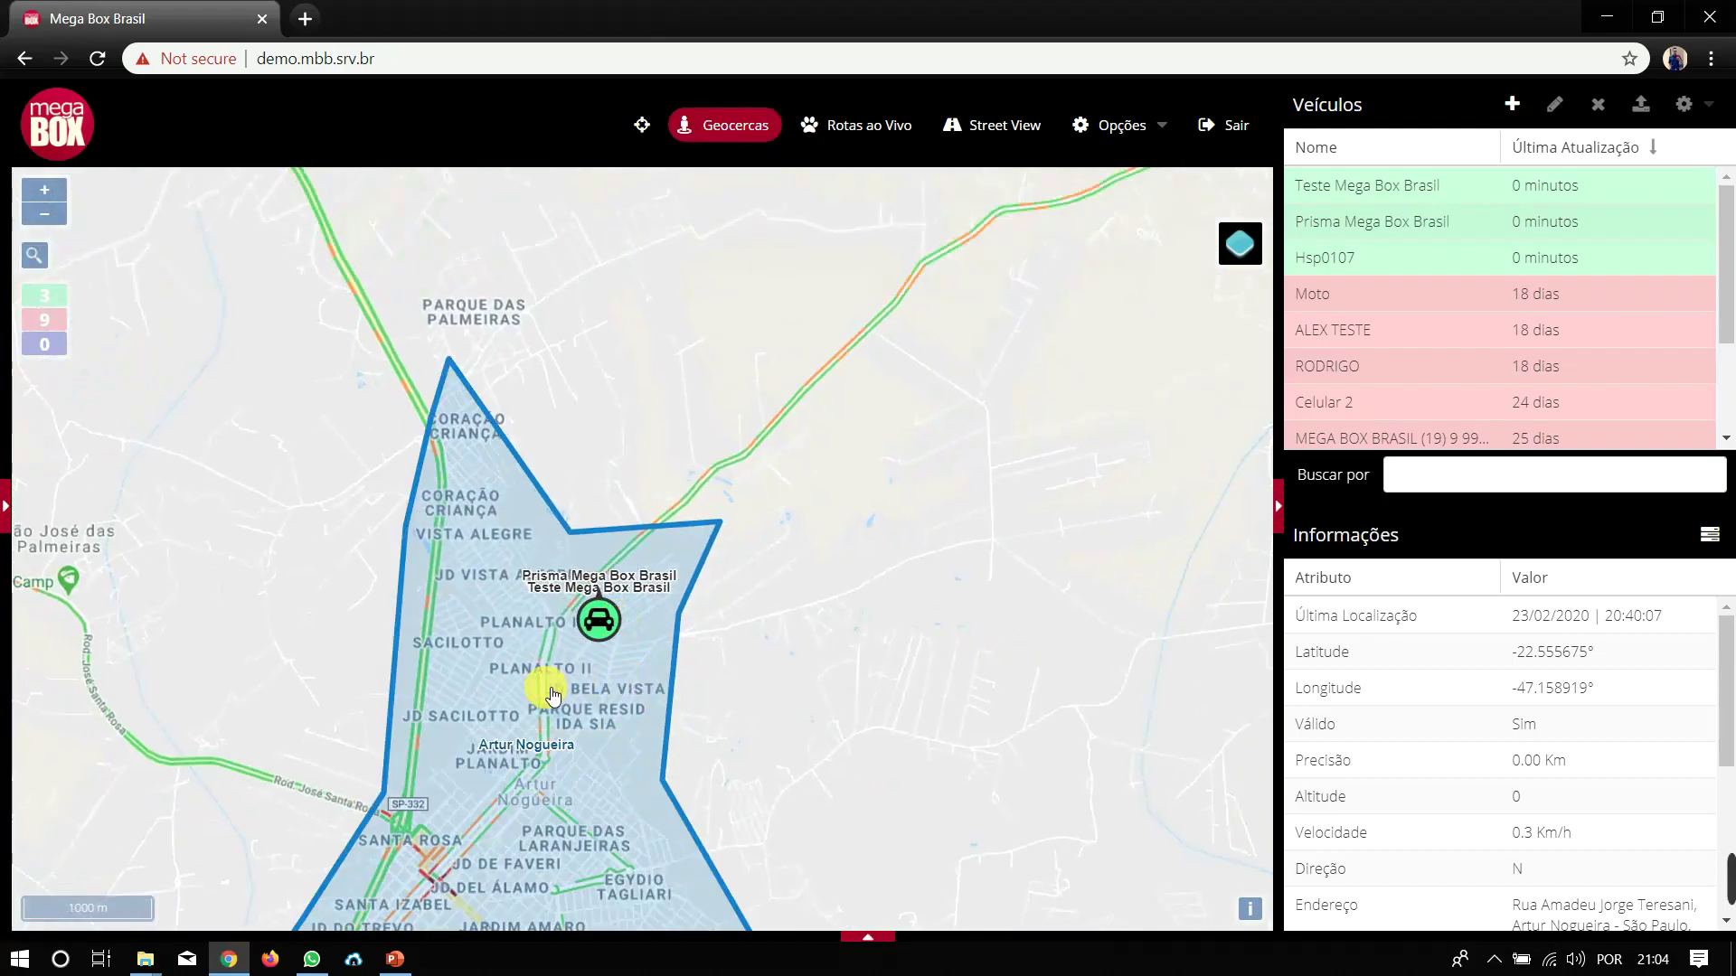
pyautogui.scroll(-1, 553, 694)
pyautogui.scroll(4, 561, 664)
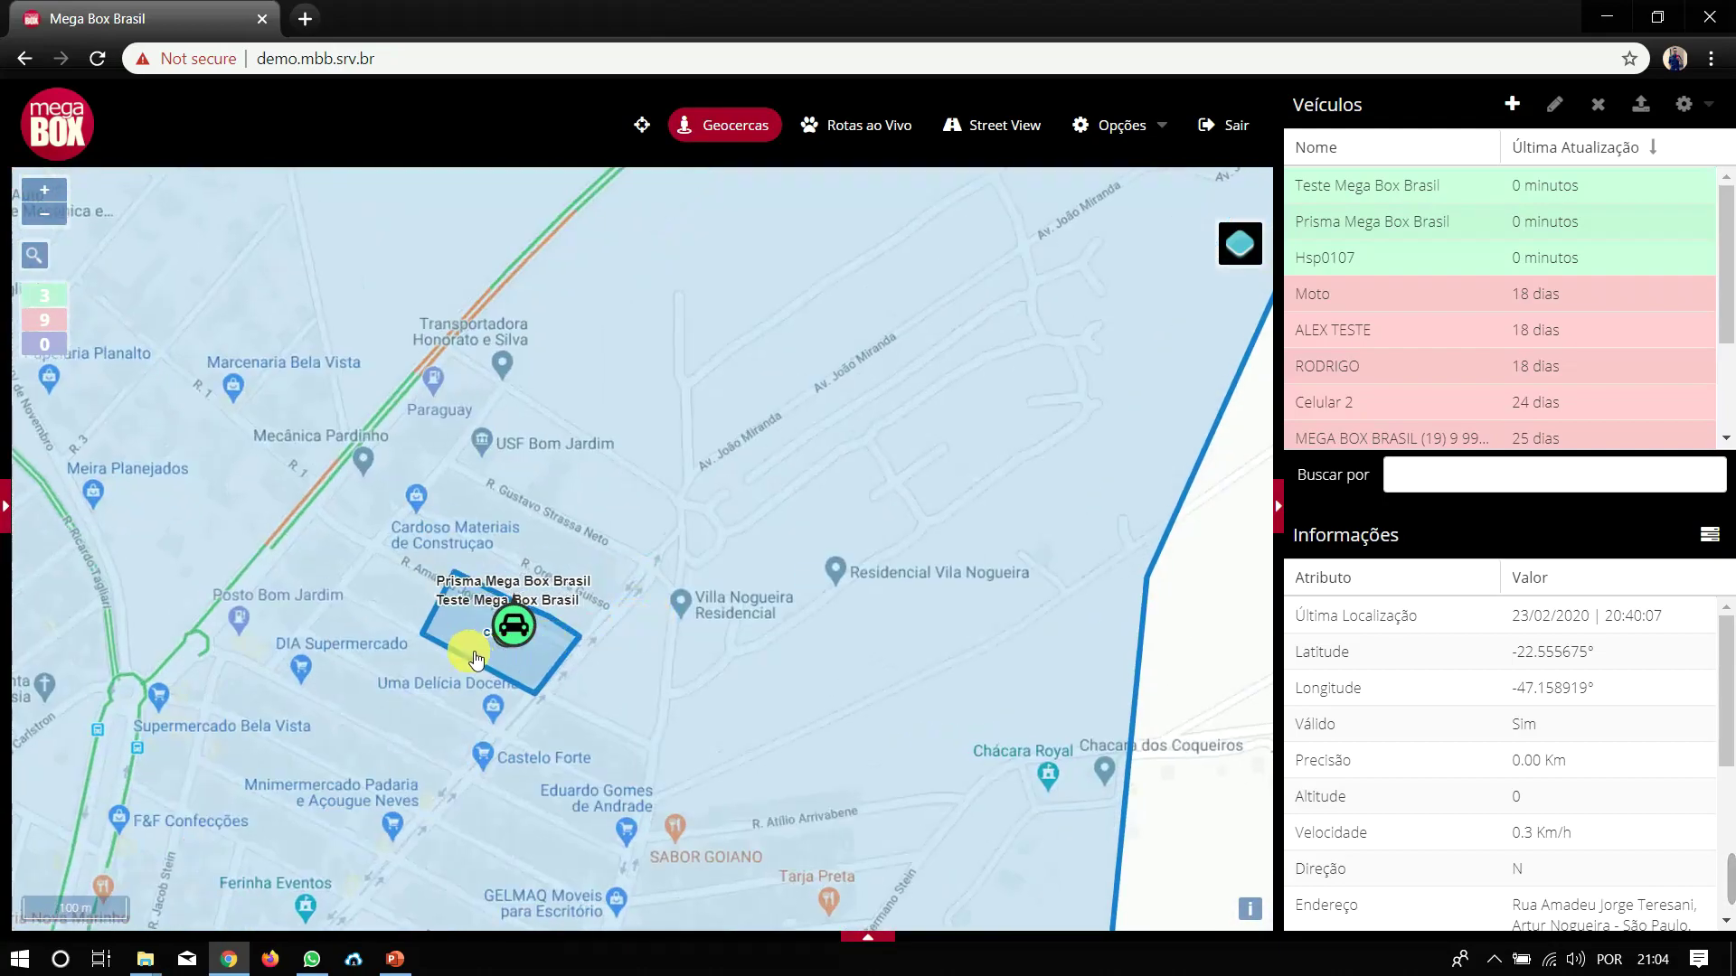
pyautogui.scroll(1, 476, 659)
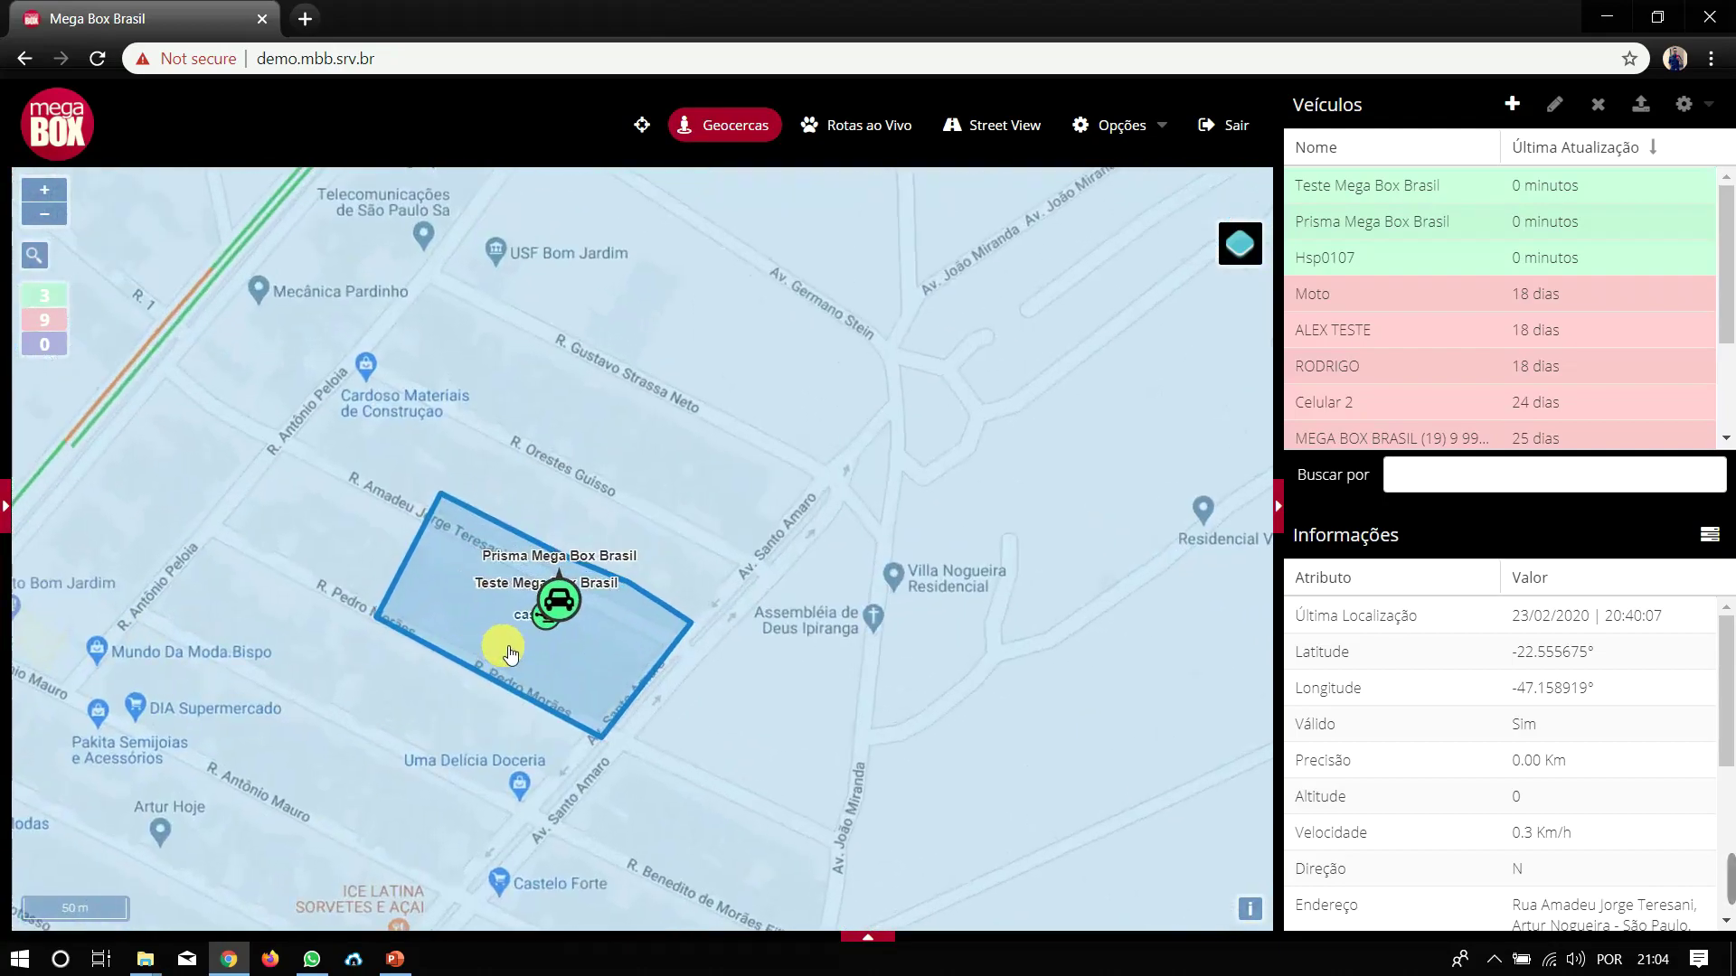
# - Open the casa geofence for editing from Opções > Geocercas and go to its Atributos
pyautogui.click(1163, 127)
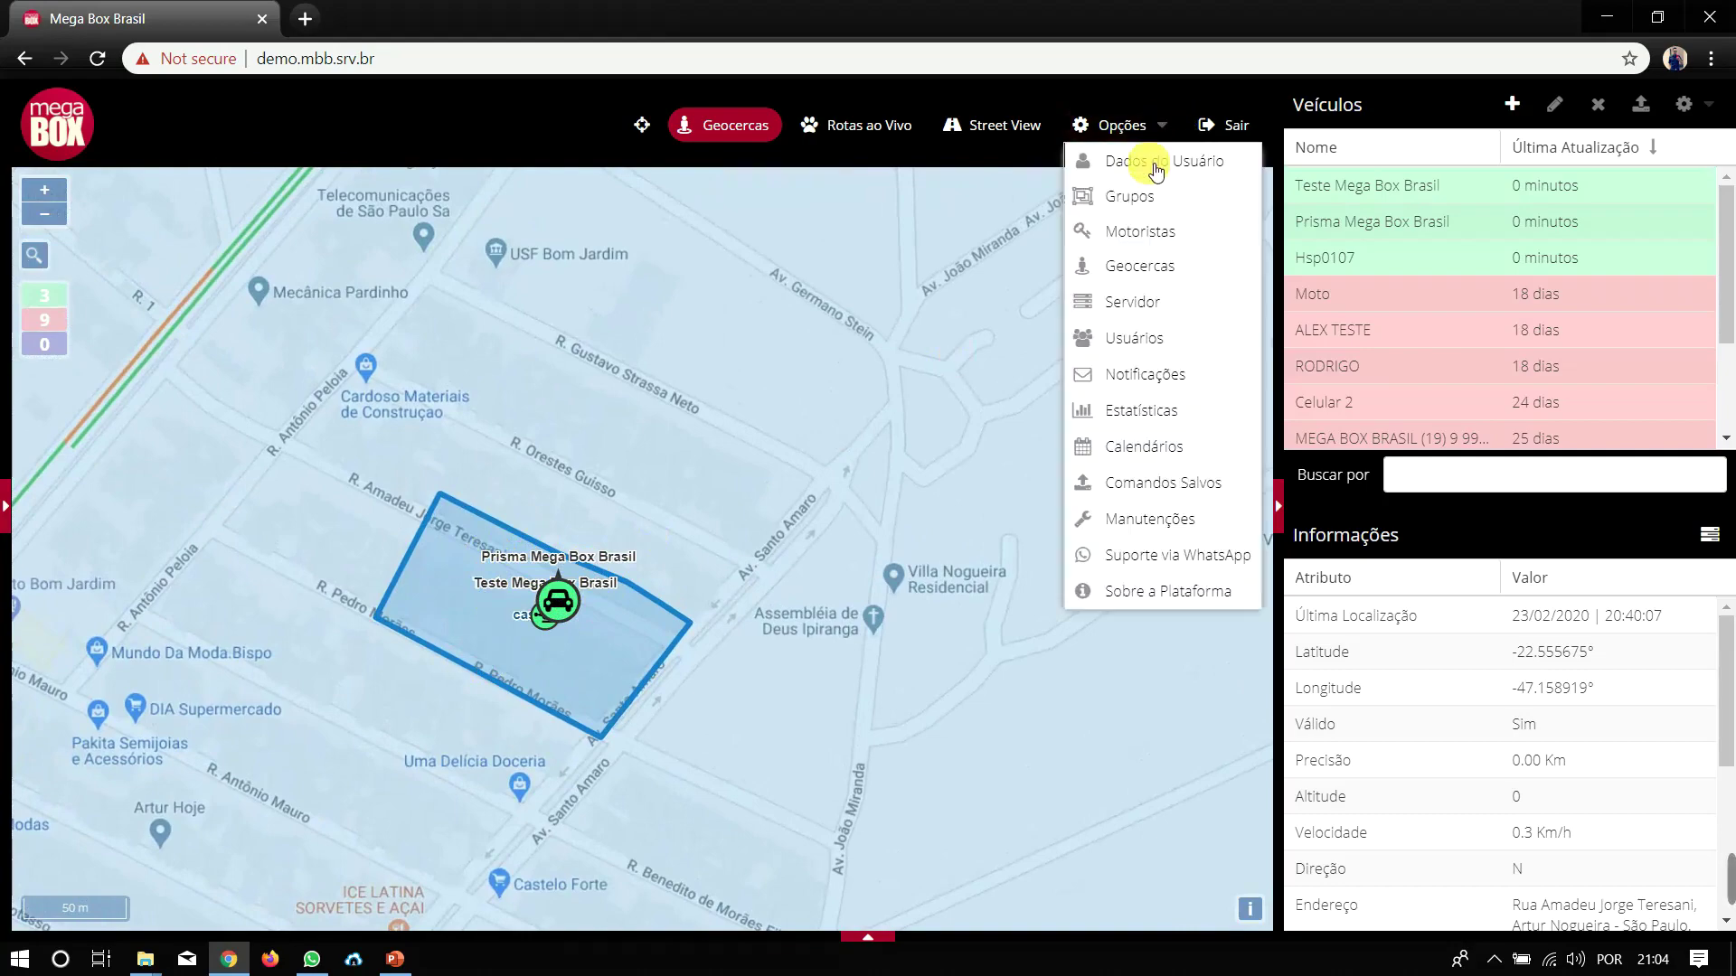
pyautogui.click(1162, 268)
pyautogui.click(608, 457)
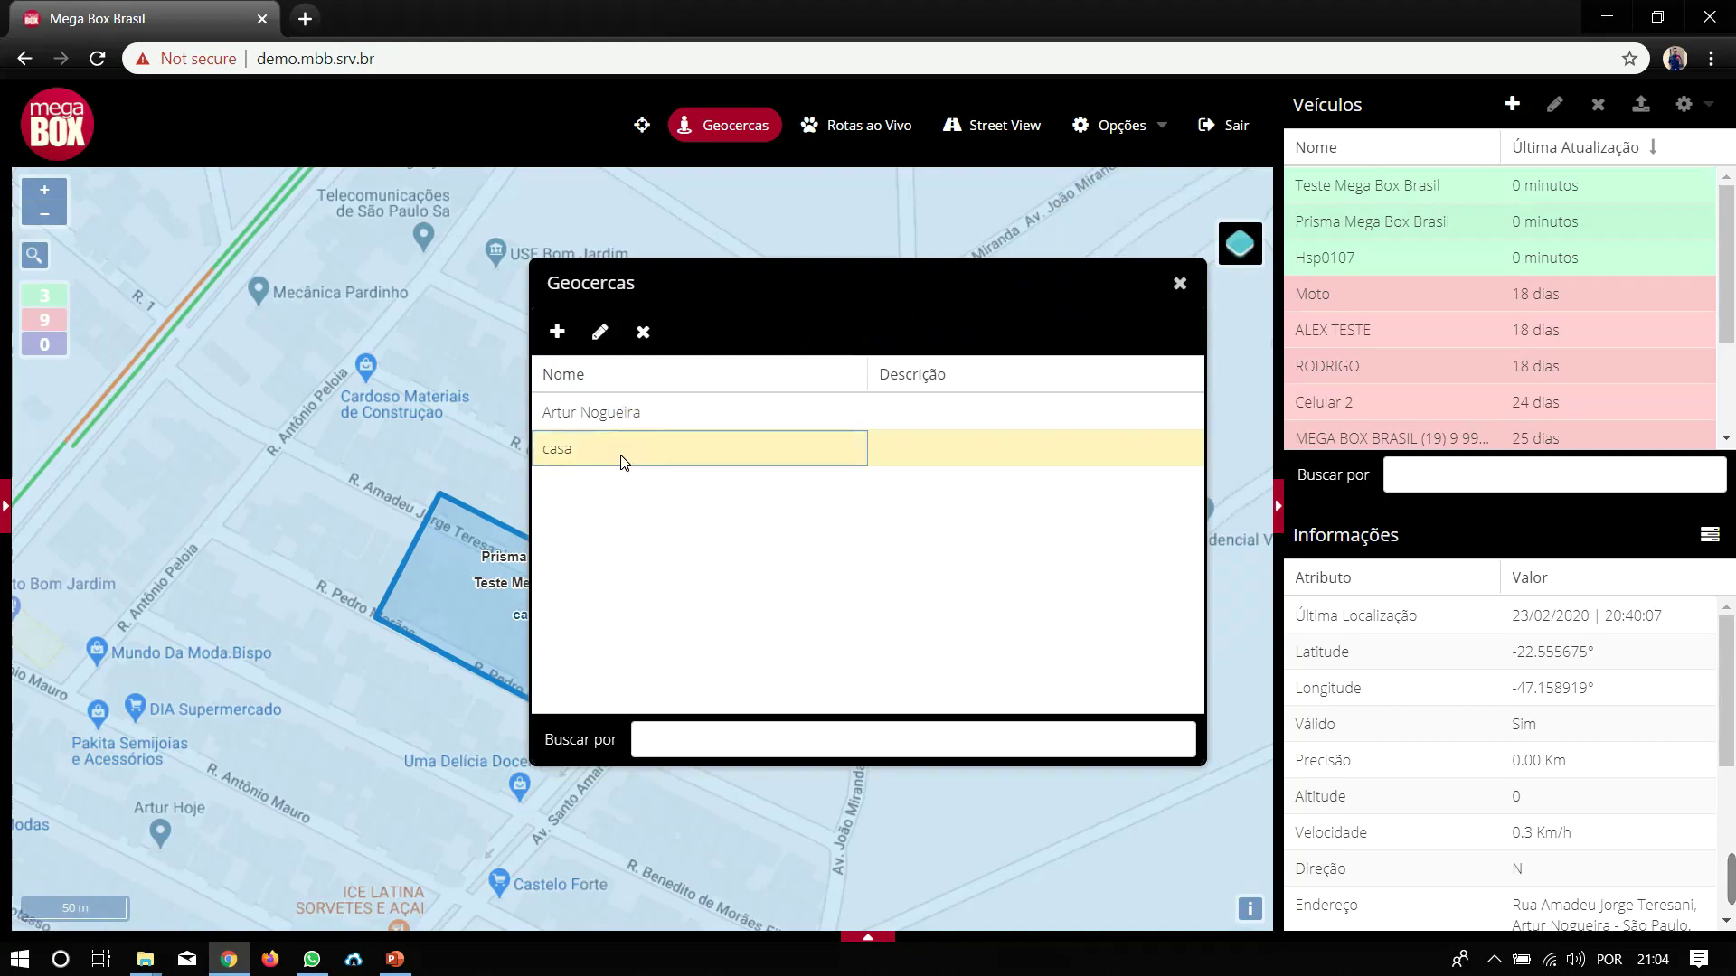
pyautogui.click(599, 332)
pyautogui.click(846, 644)
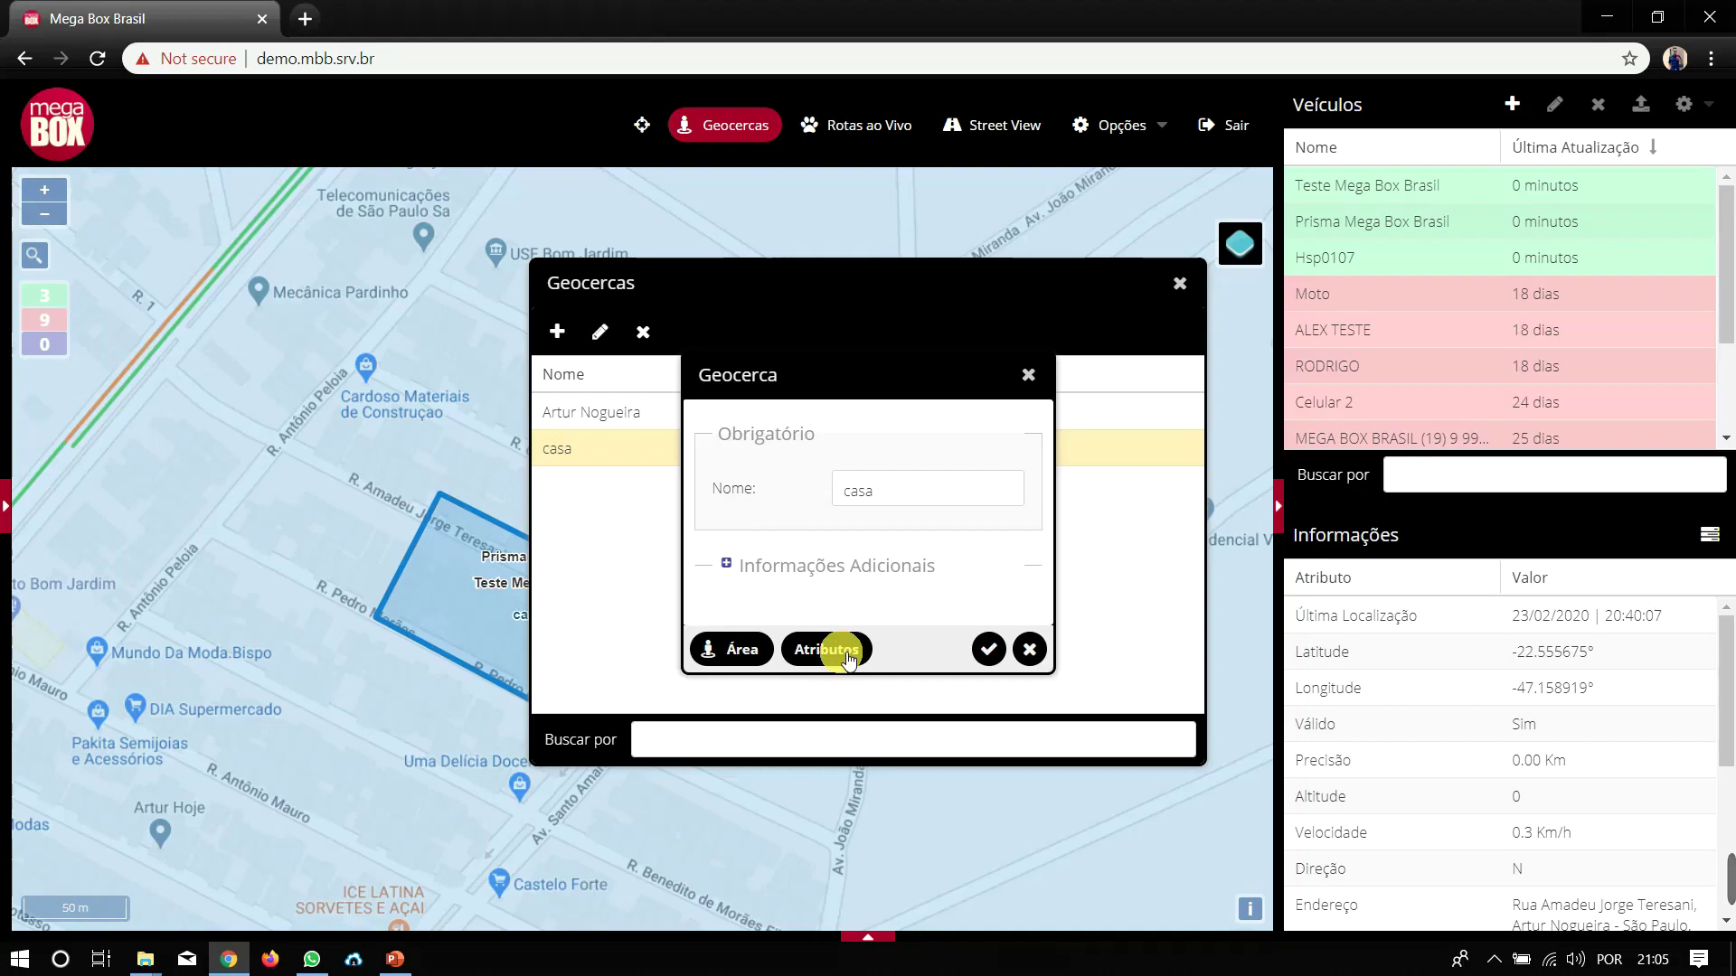
# - Add a Cor attribute set to yellow #FFFF00 and save the casa geofence
pyautogui.click(559, 332)
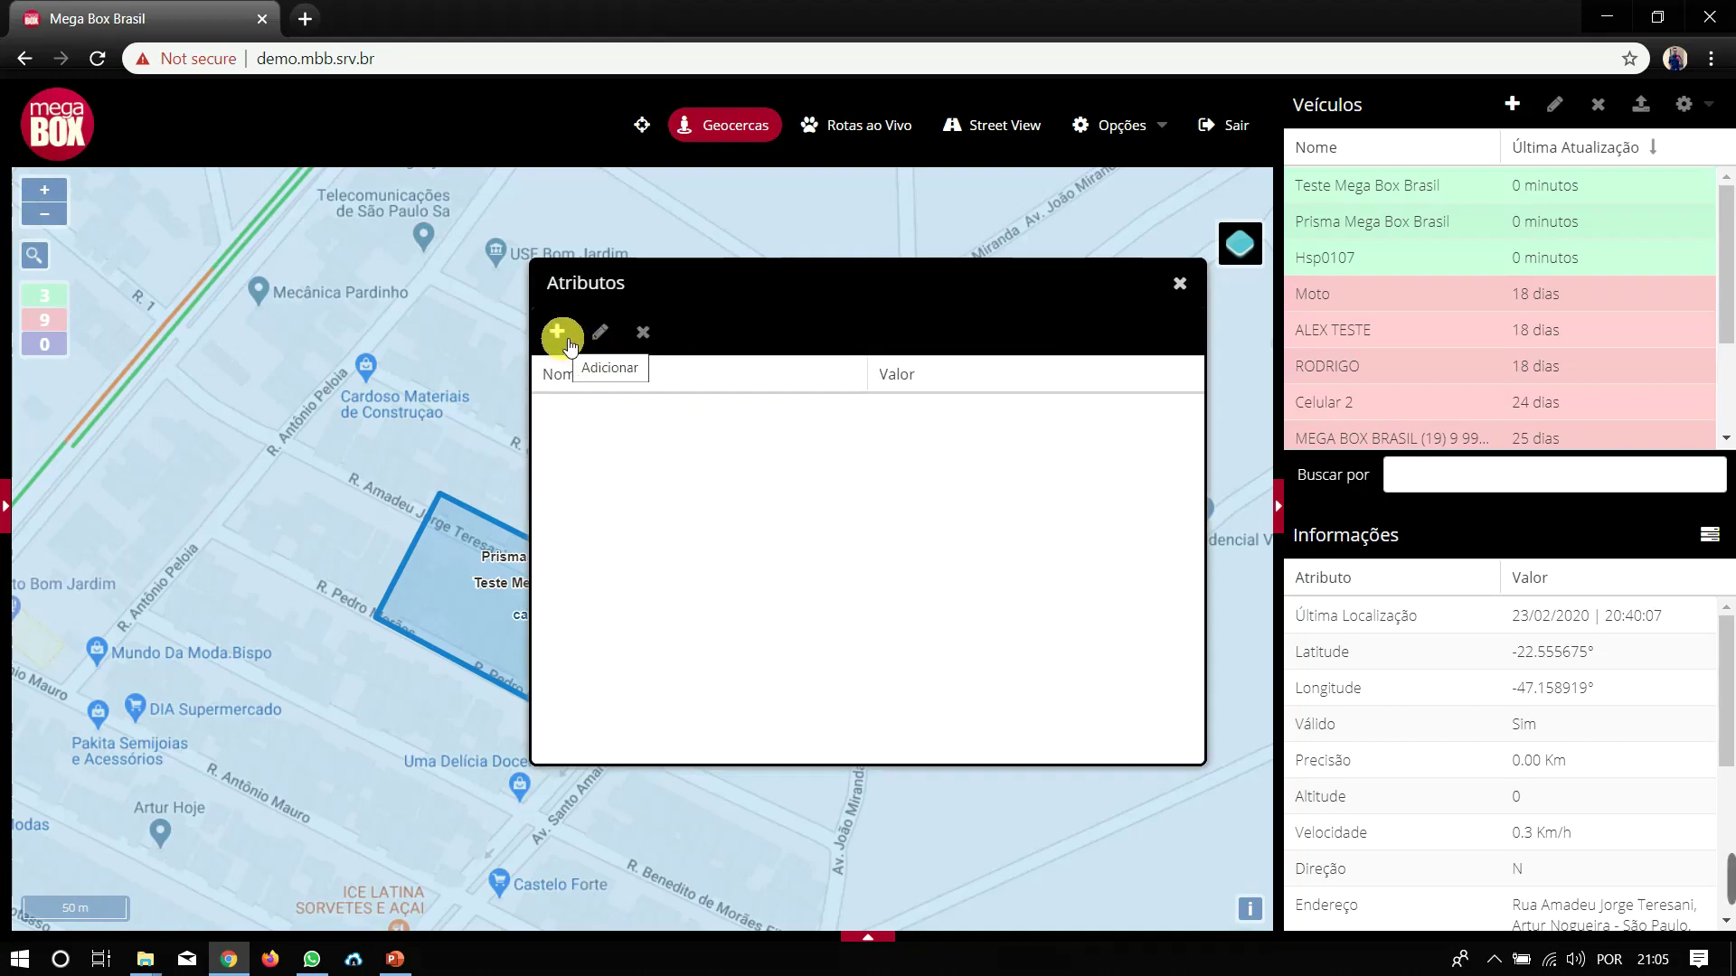
pyautogui.click(1017, 494)
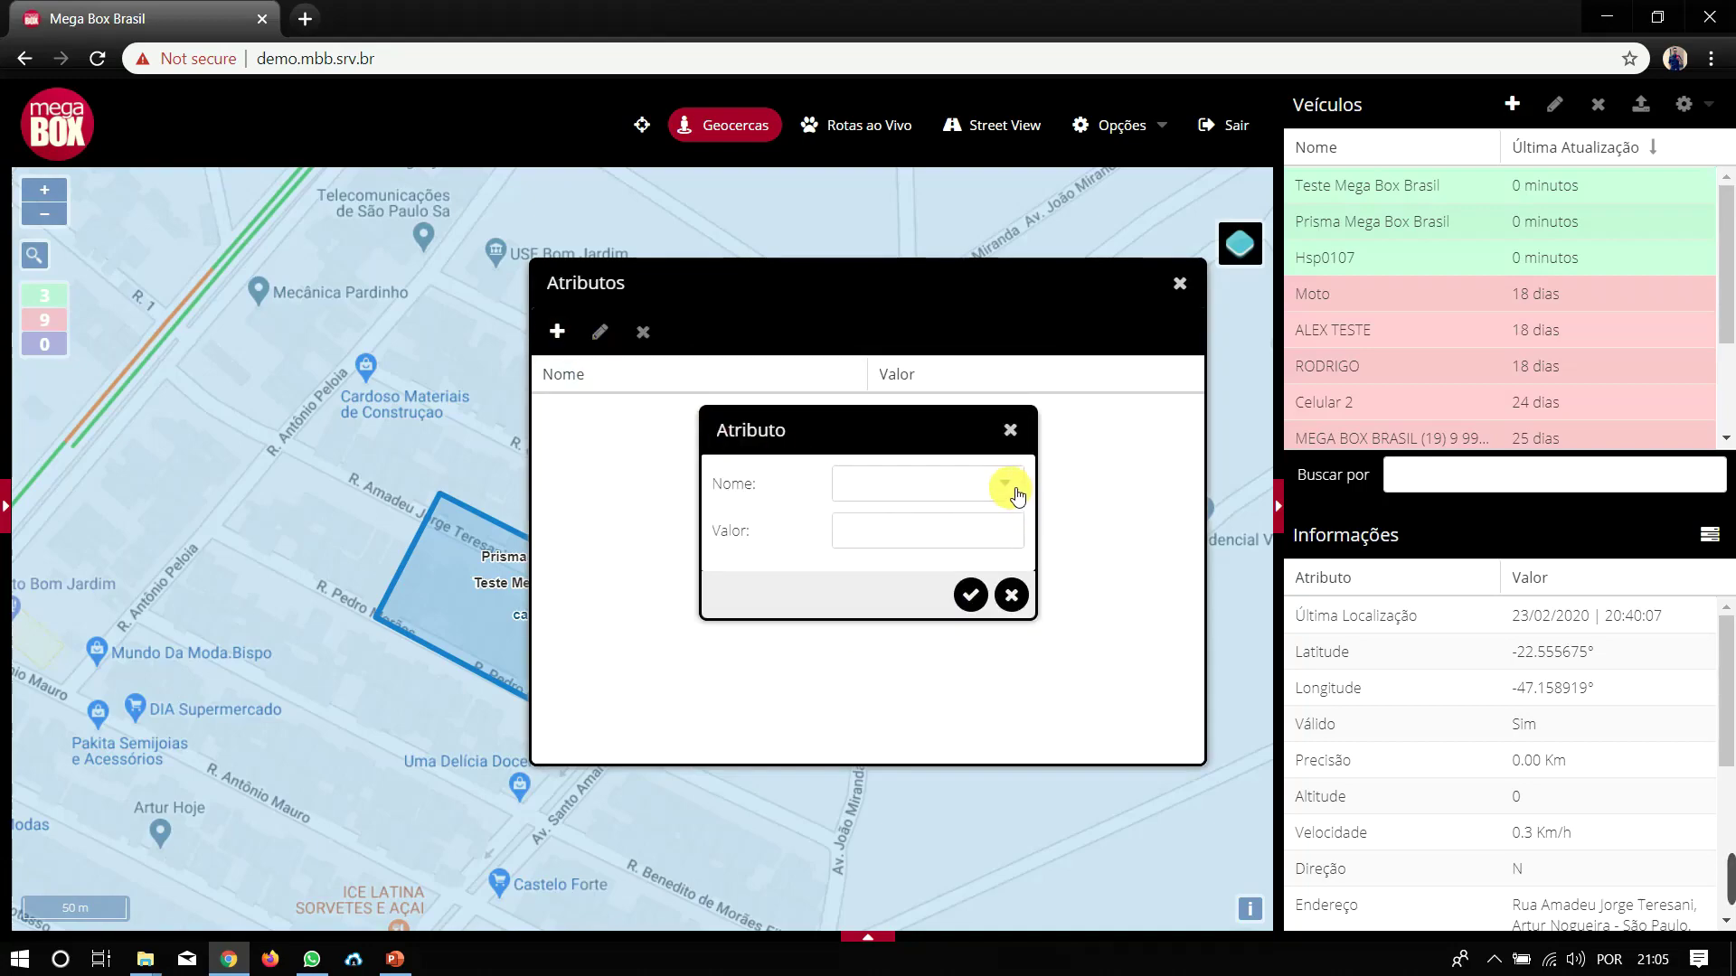
pyautogui.click(890, 521)
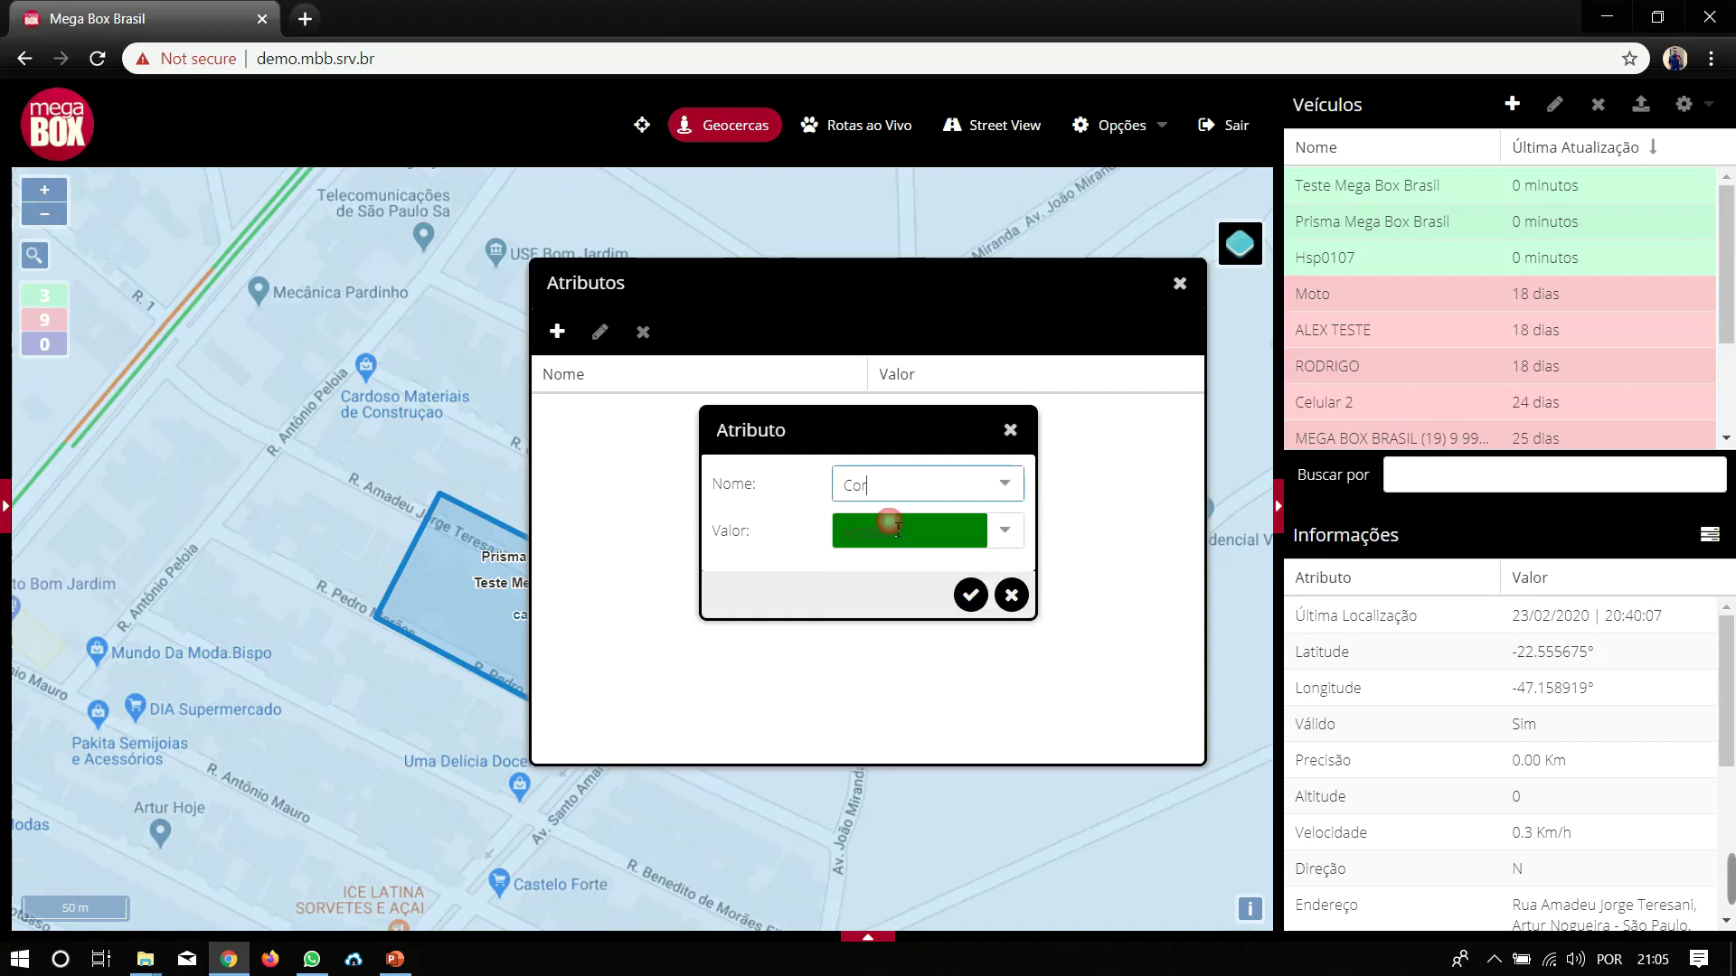
pyautogui.click(1005, 531)
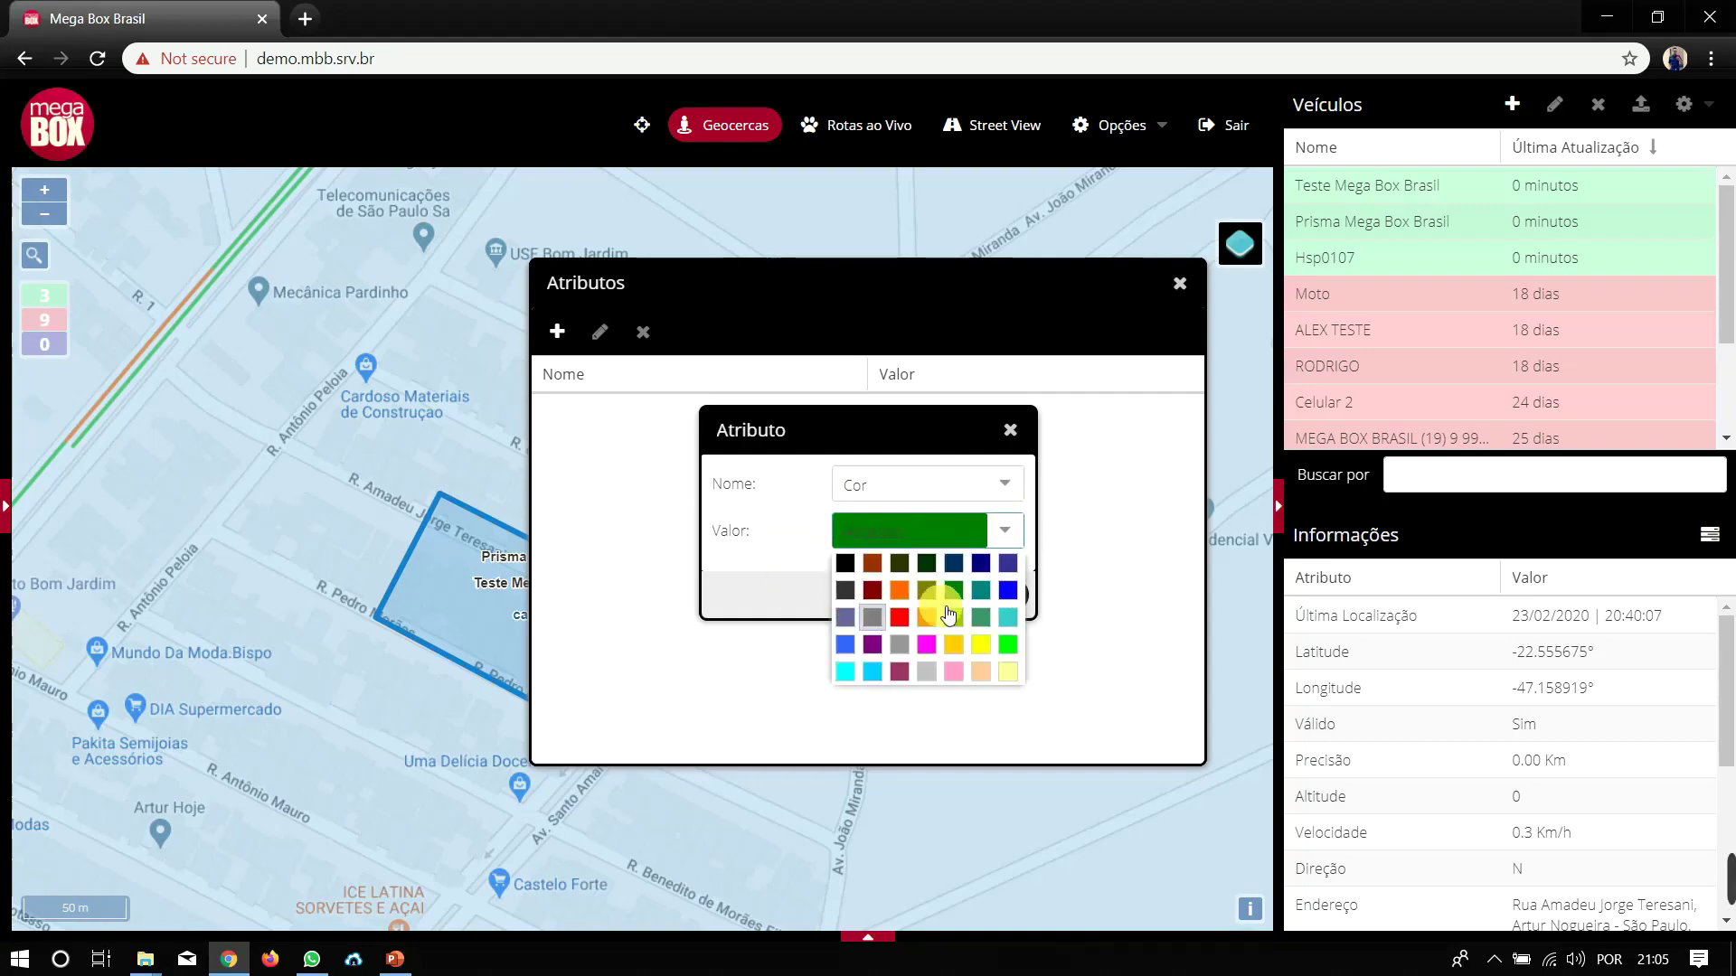
pyautogui.click(981, 644)
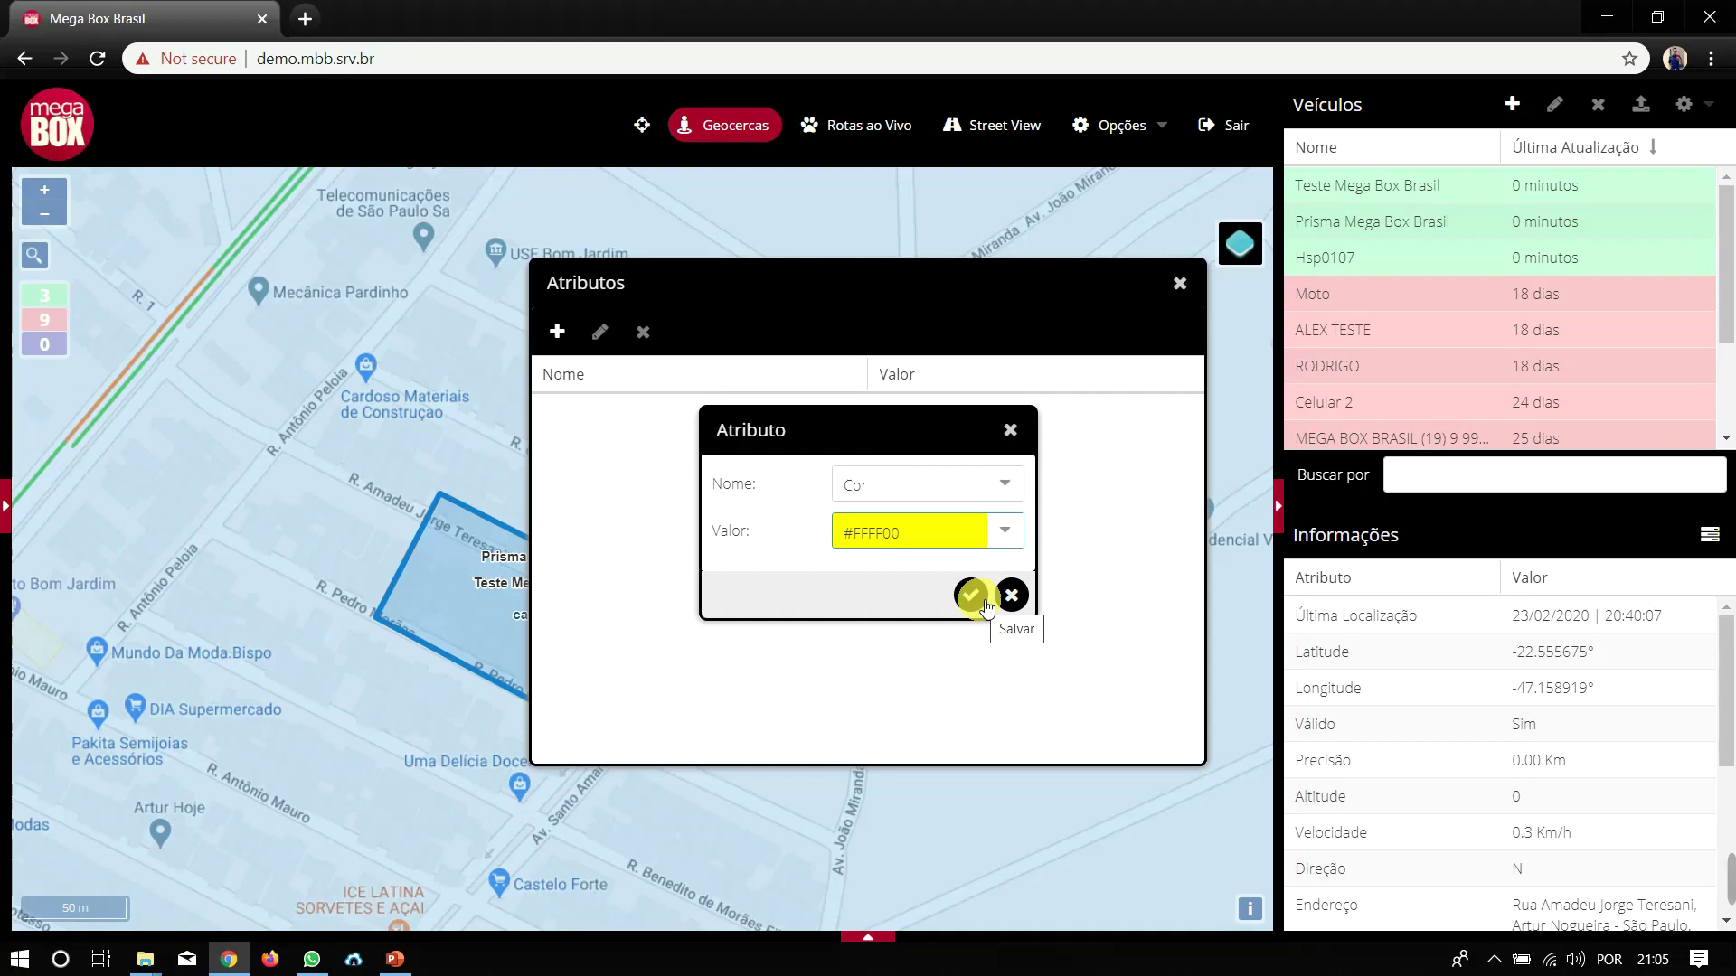
pyautogui.click(984, 603)
pyautogui.click(1180, 294)
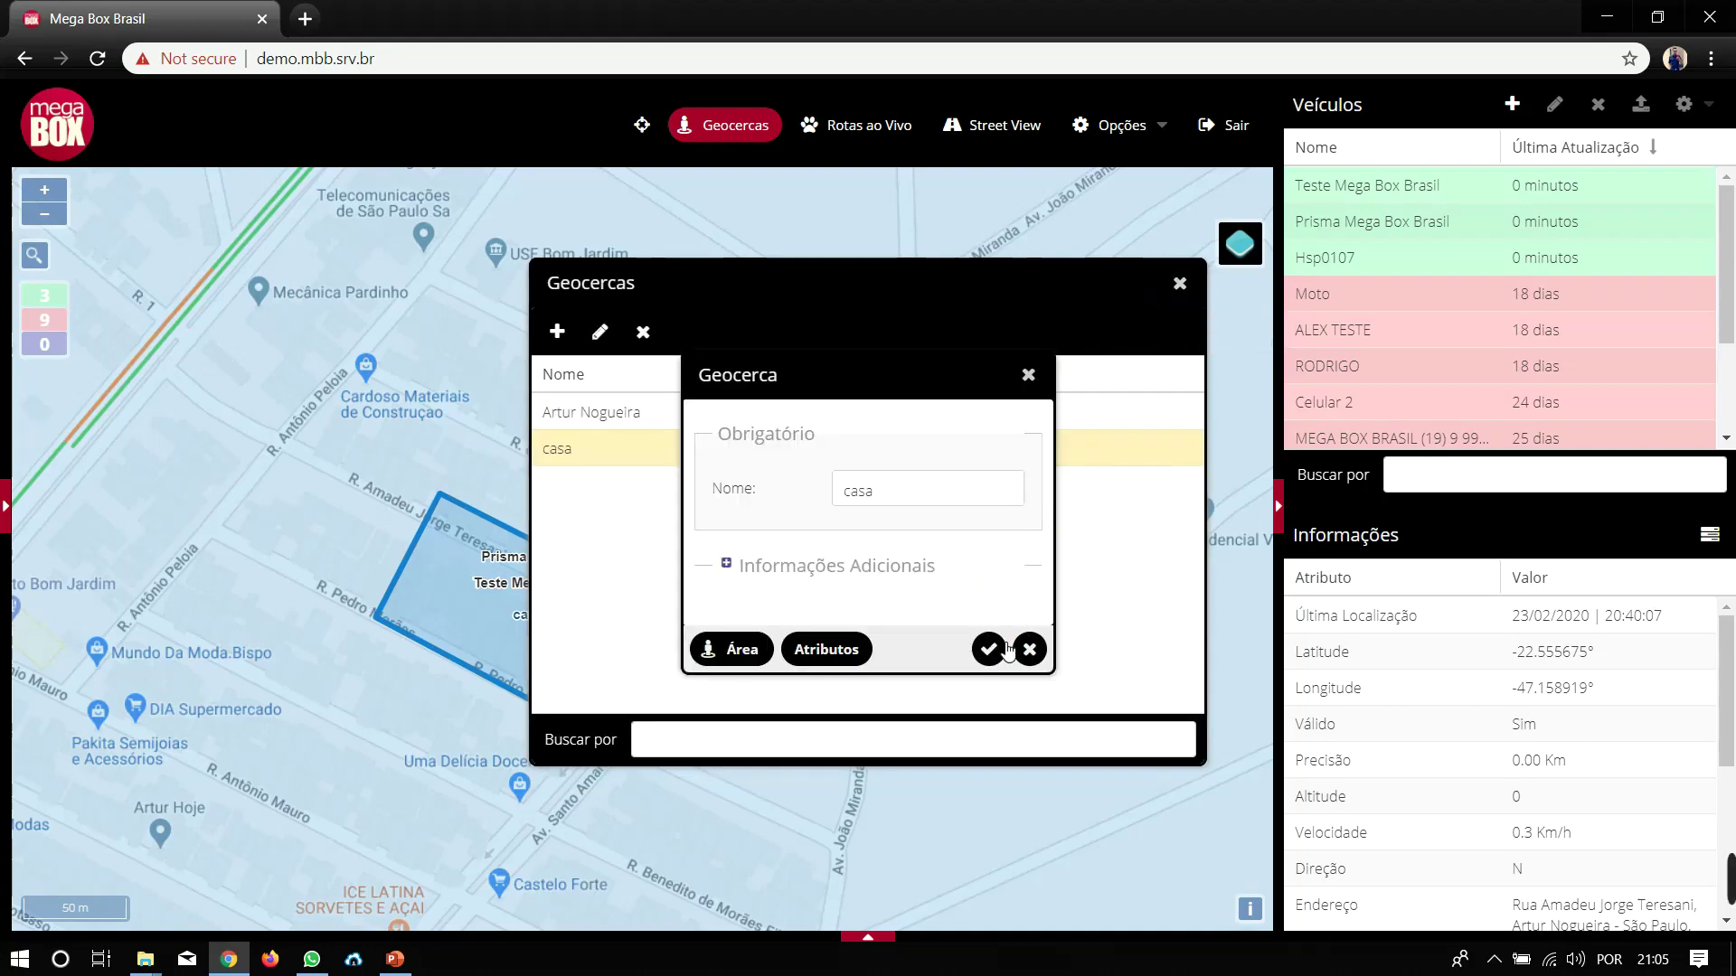
pyautogui.click(985, 644)
pyautogui.click(1181, 286)
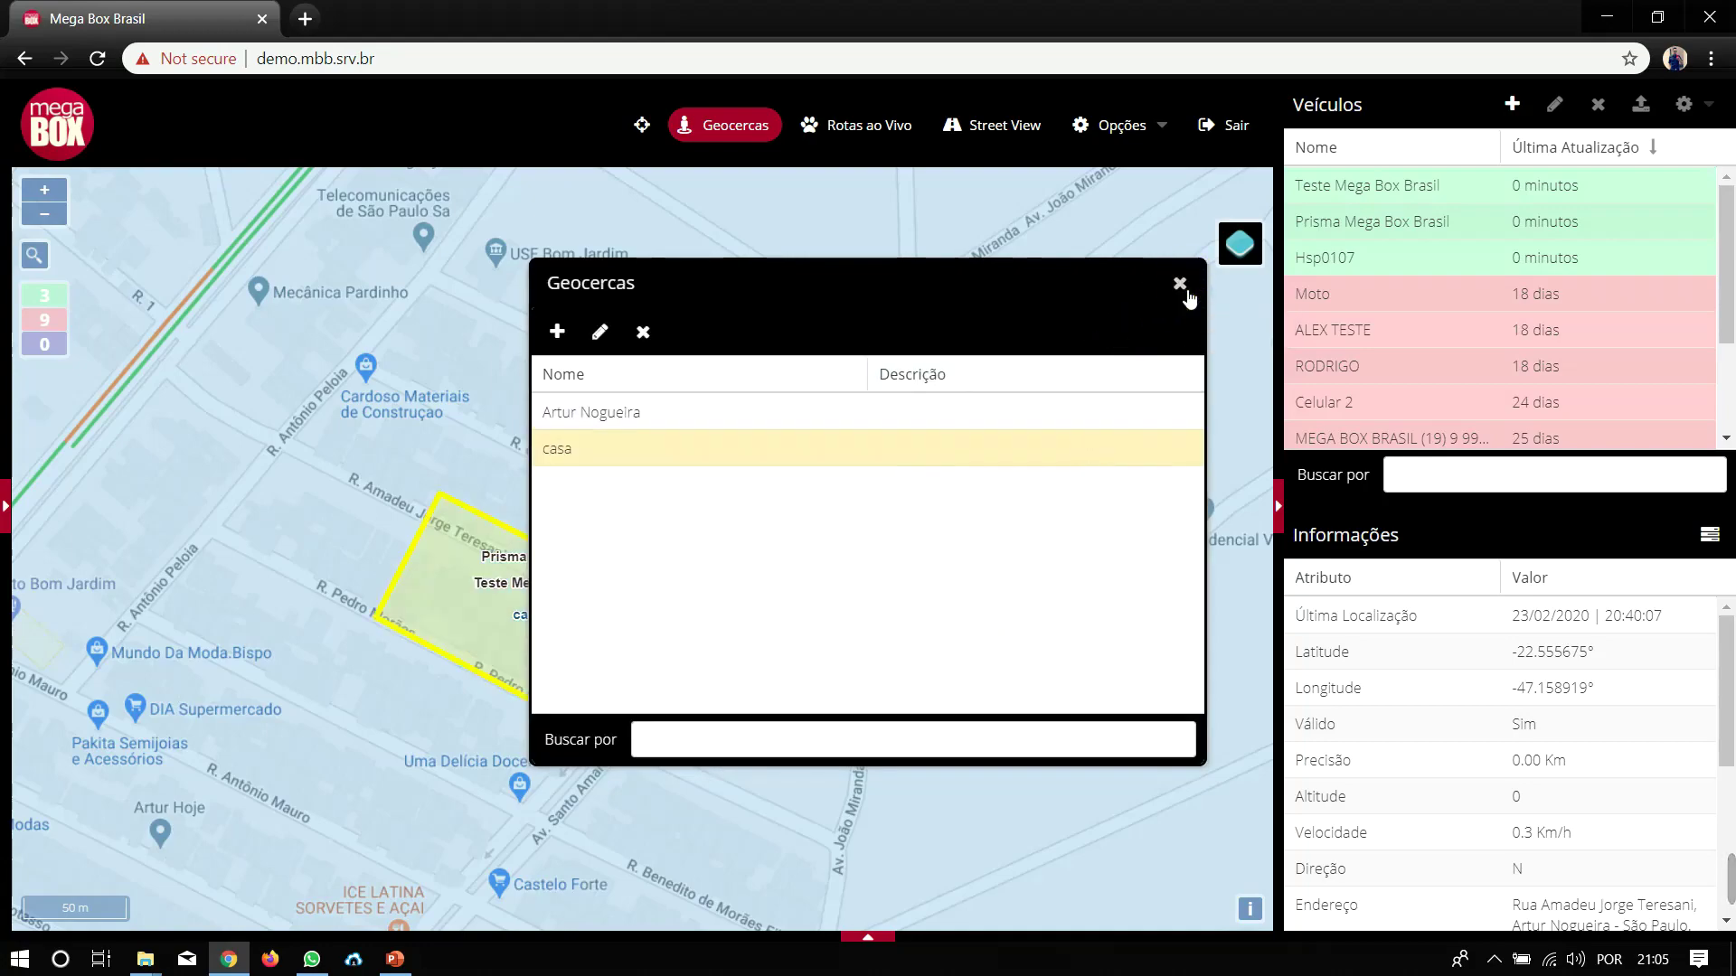
# - Close the geofence list and zoom around the cars to check the yellow casa area
pyautogui.click(751, 128)
pyautogui.scroll(-4, 565, 592)
pyautogui.scroll(3, 583, 586)
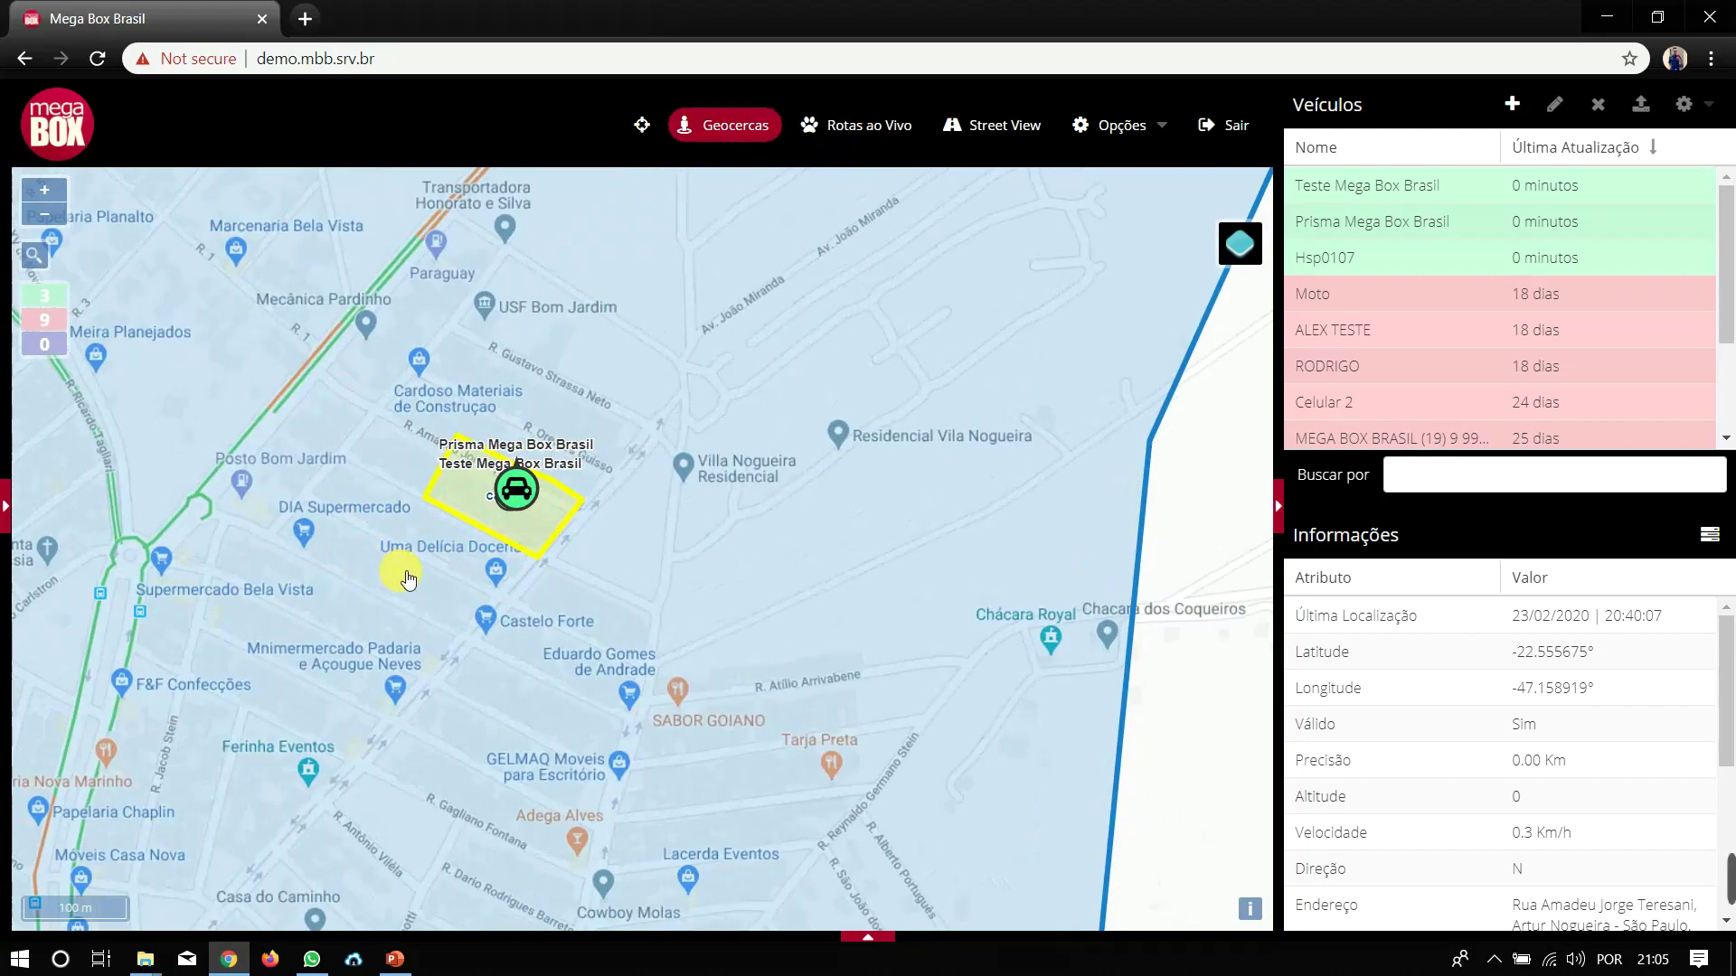
pyautogui.scroll(1, 479, 459)
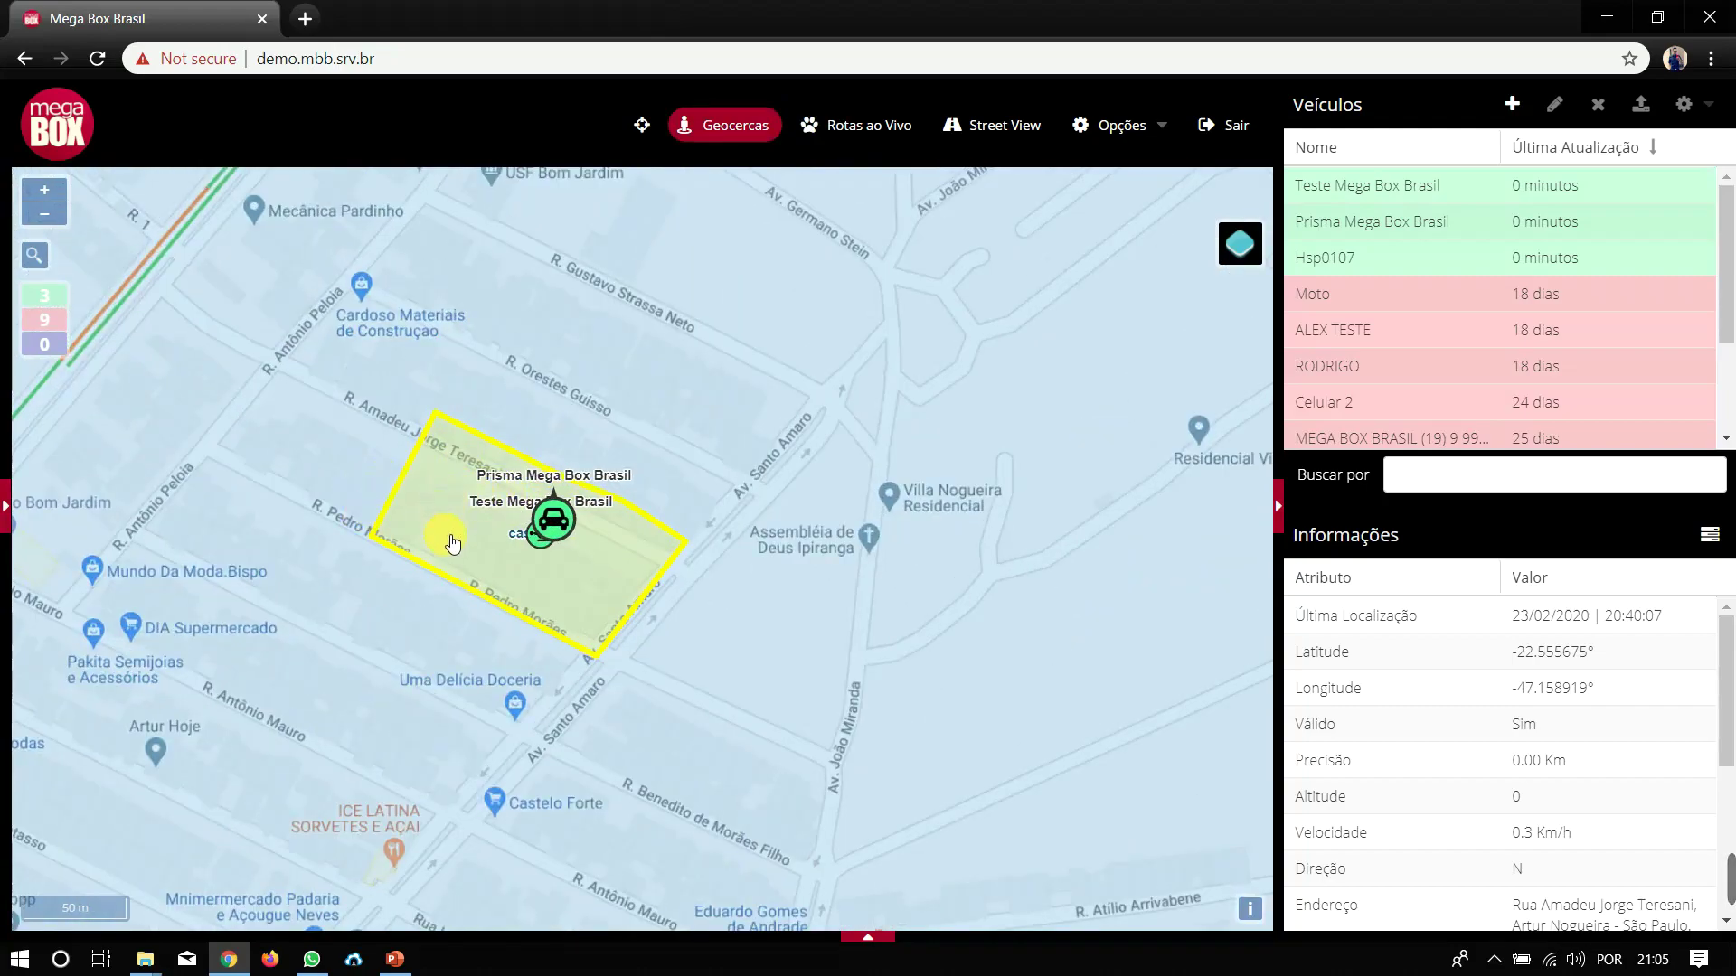
pyautogui.scroll(-2, 593, 615)
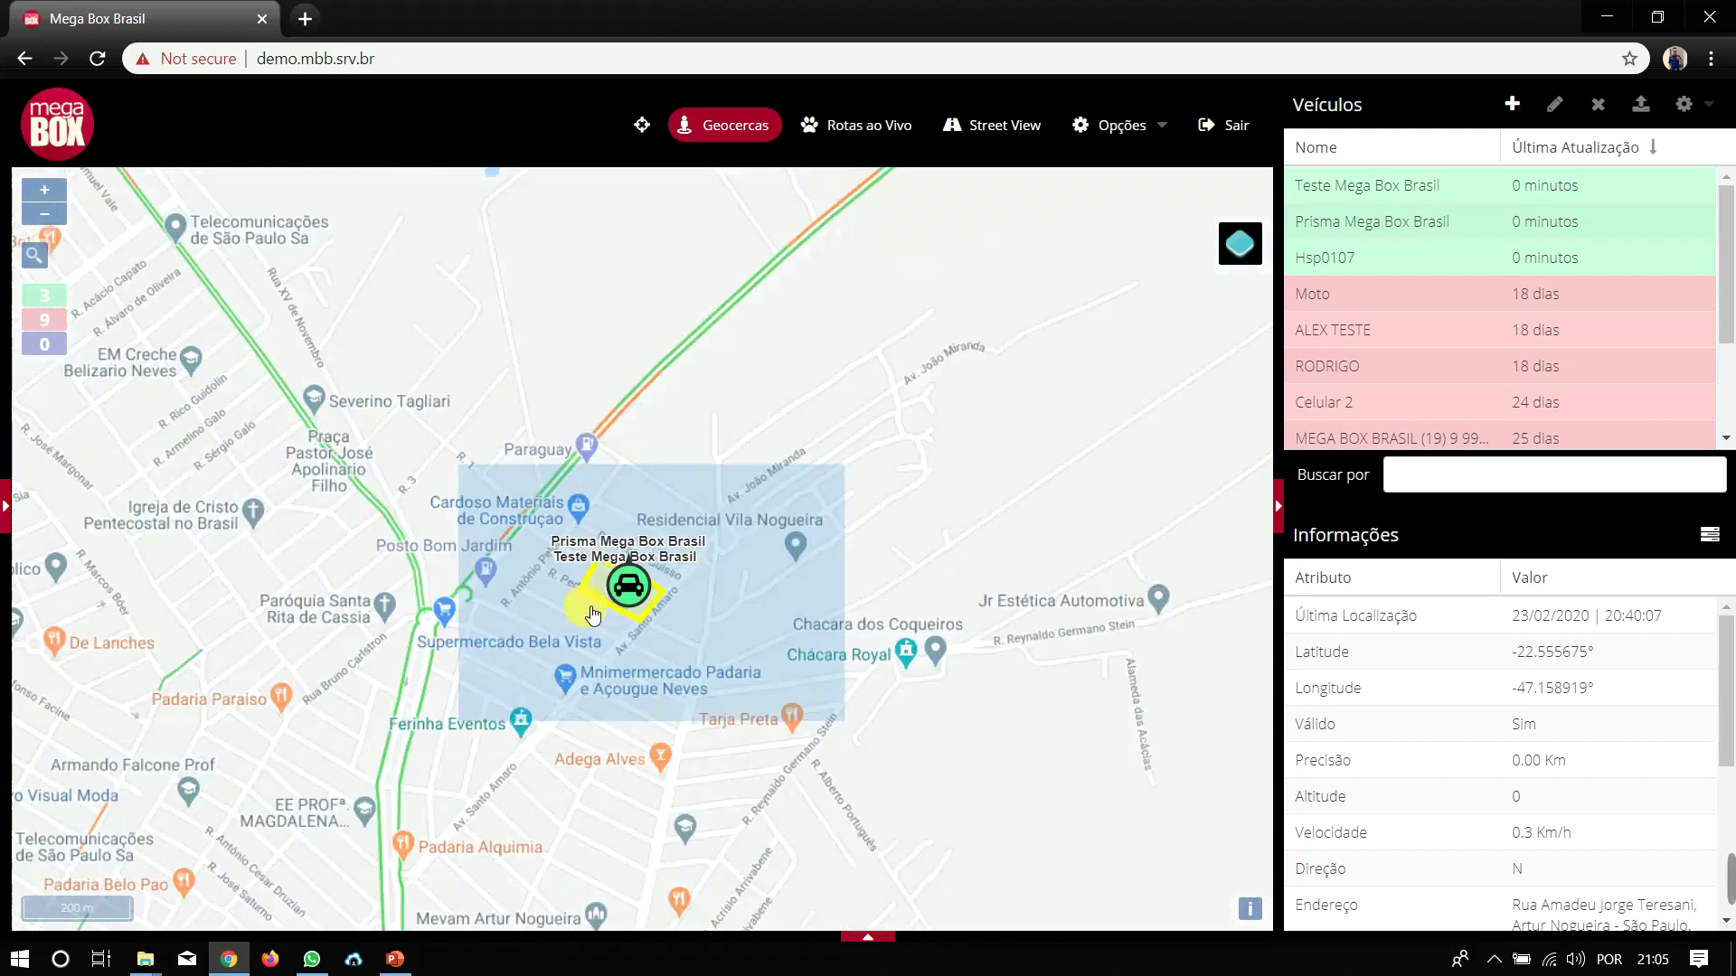
# - Turn off the geofence overlay on the map and select the Prisma Mega Box Brasil vehicle
pyautogui.click(720, 127)
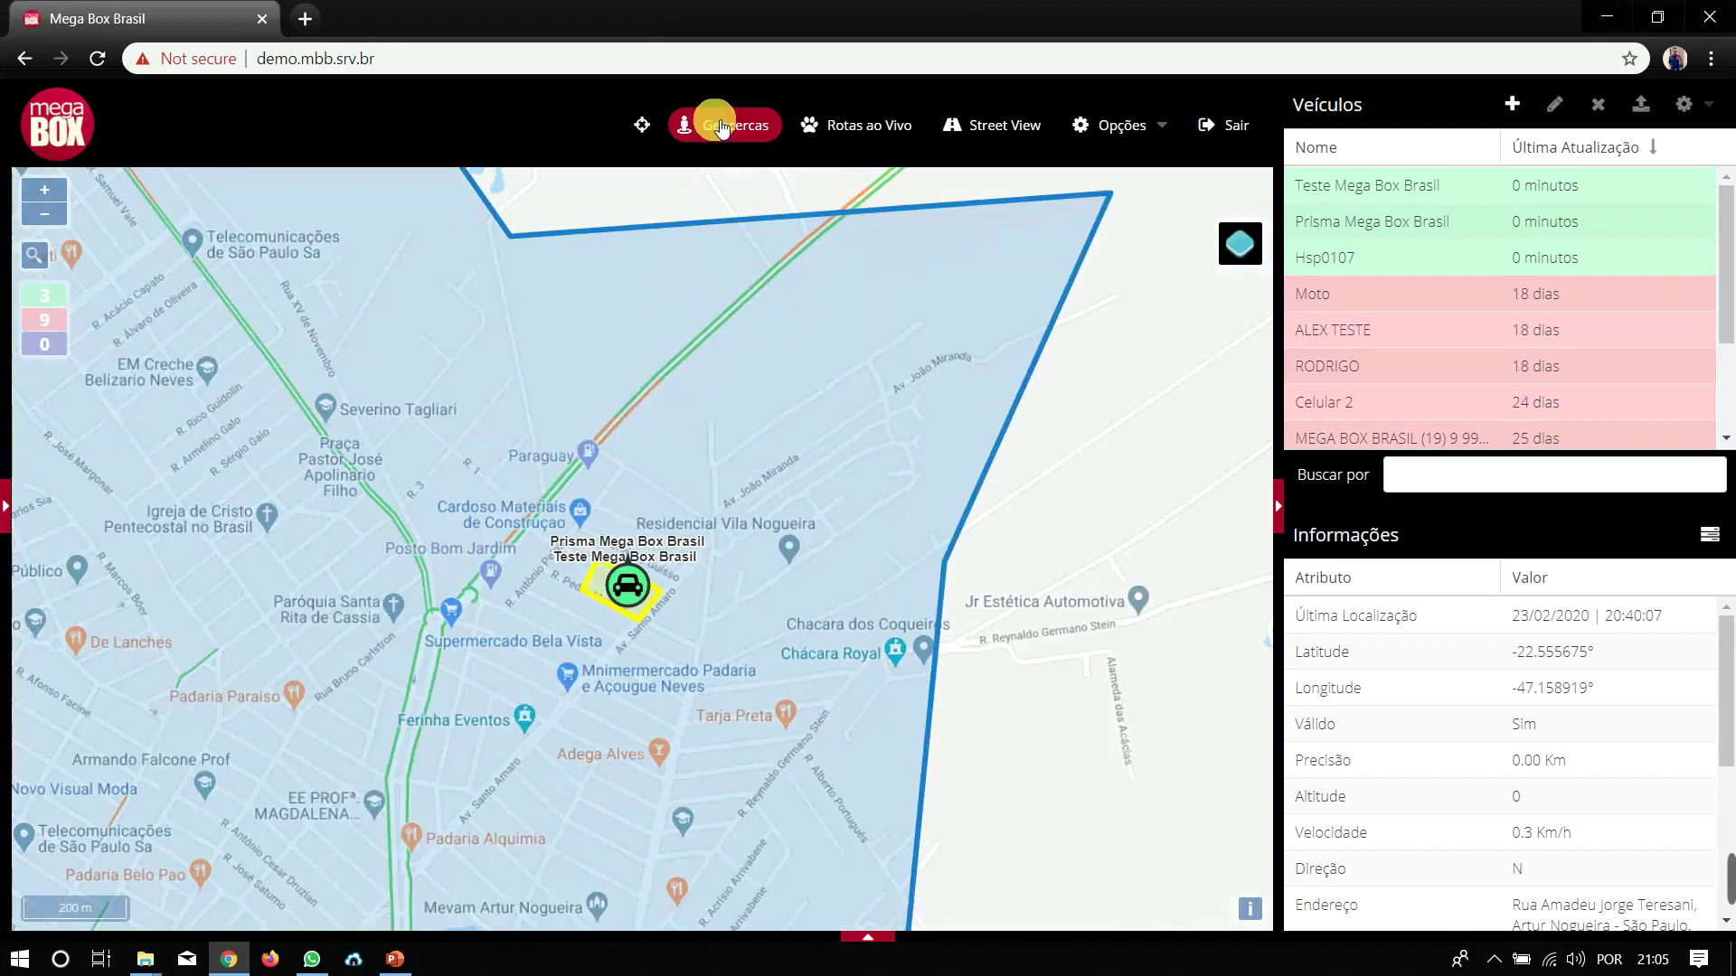
pyautogui.click(720, 127)
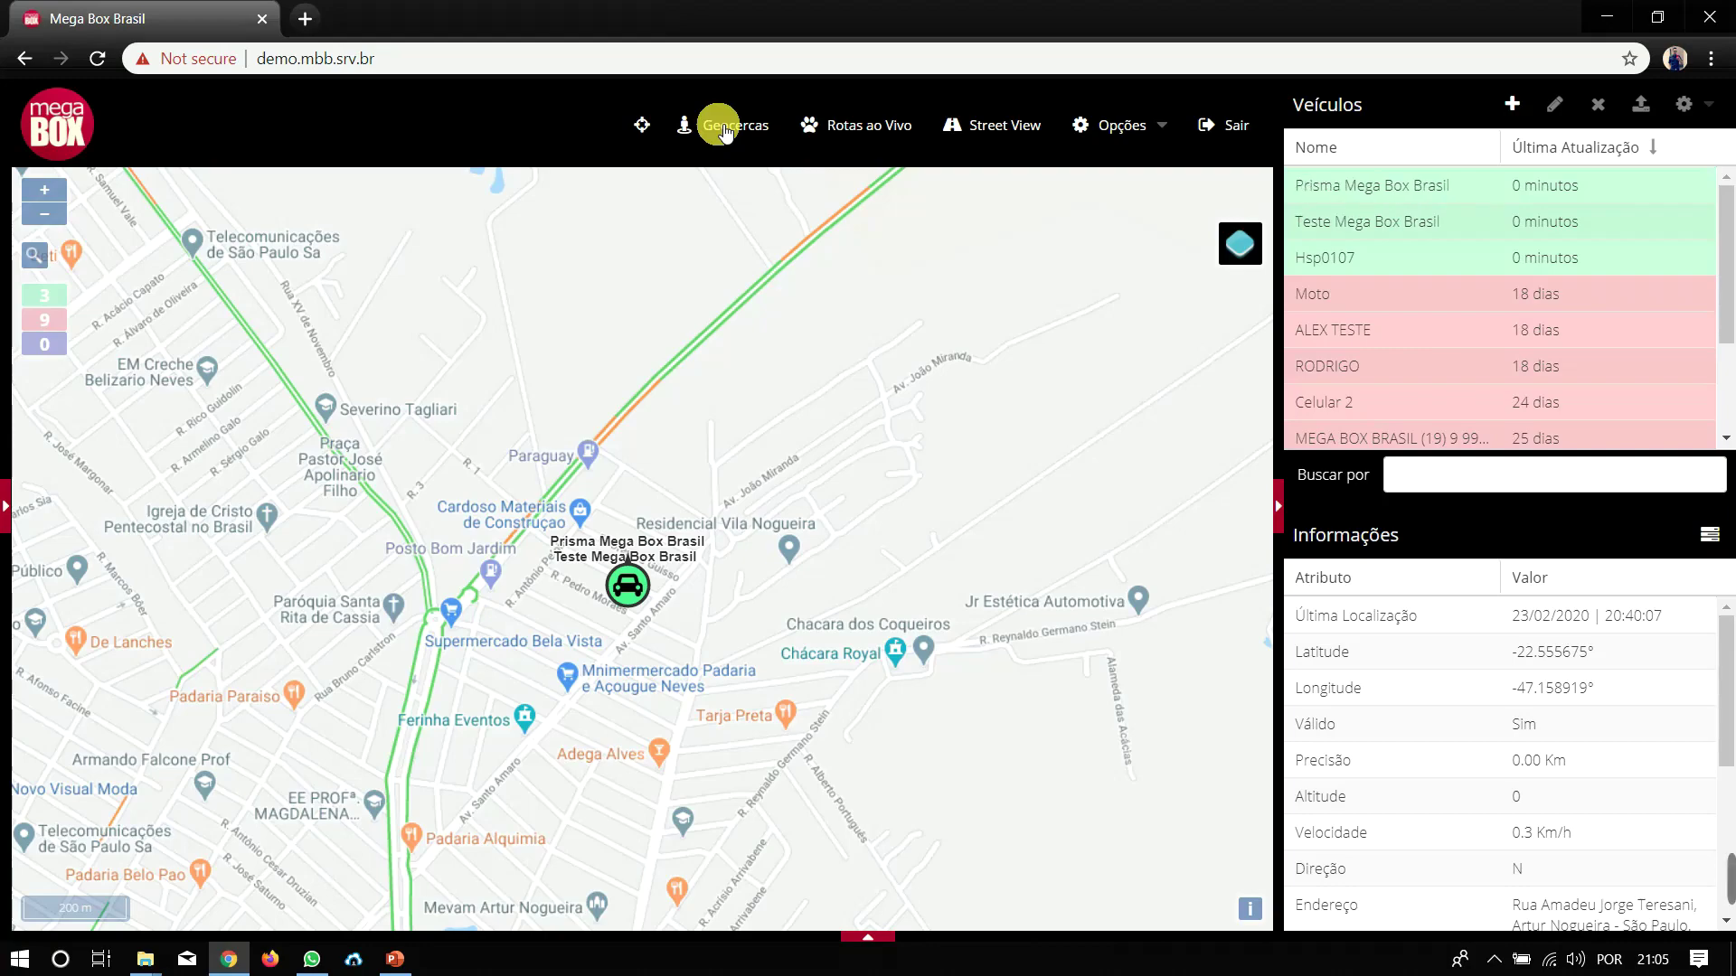
pyautogui.click(1373, 186)
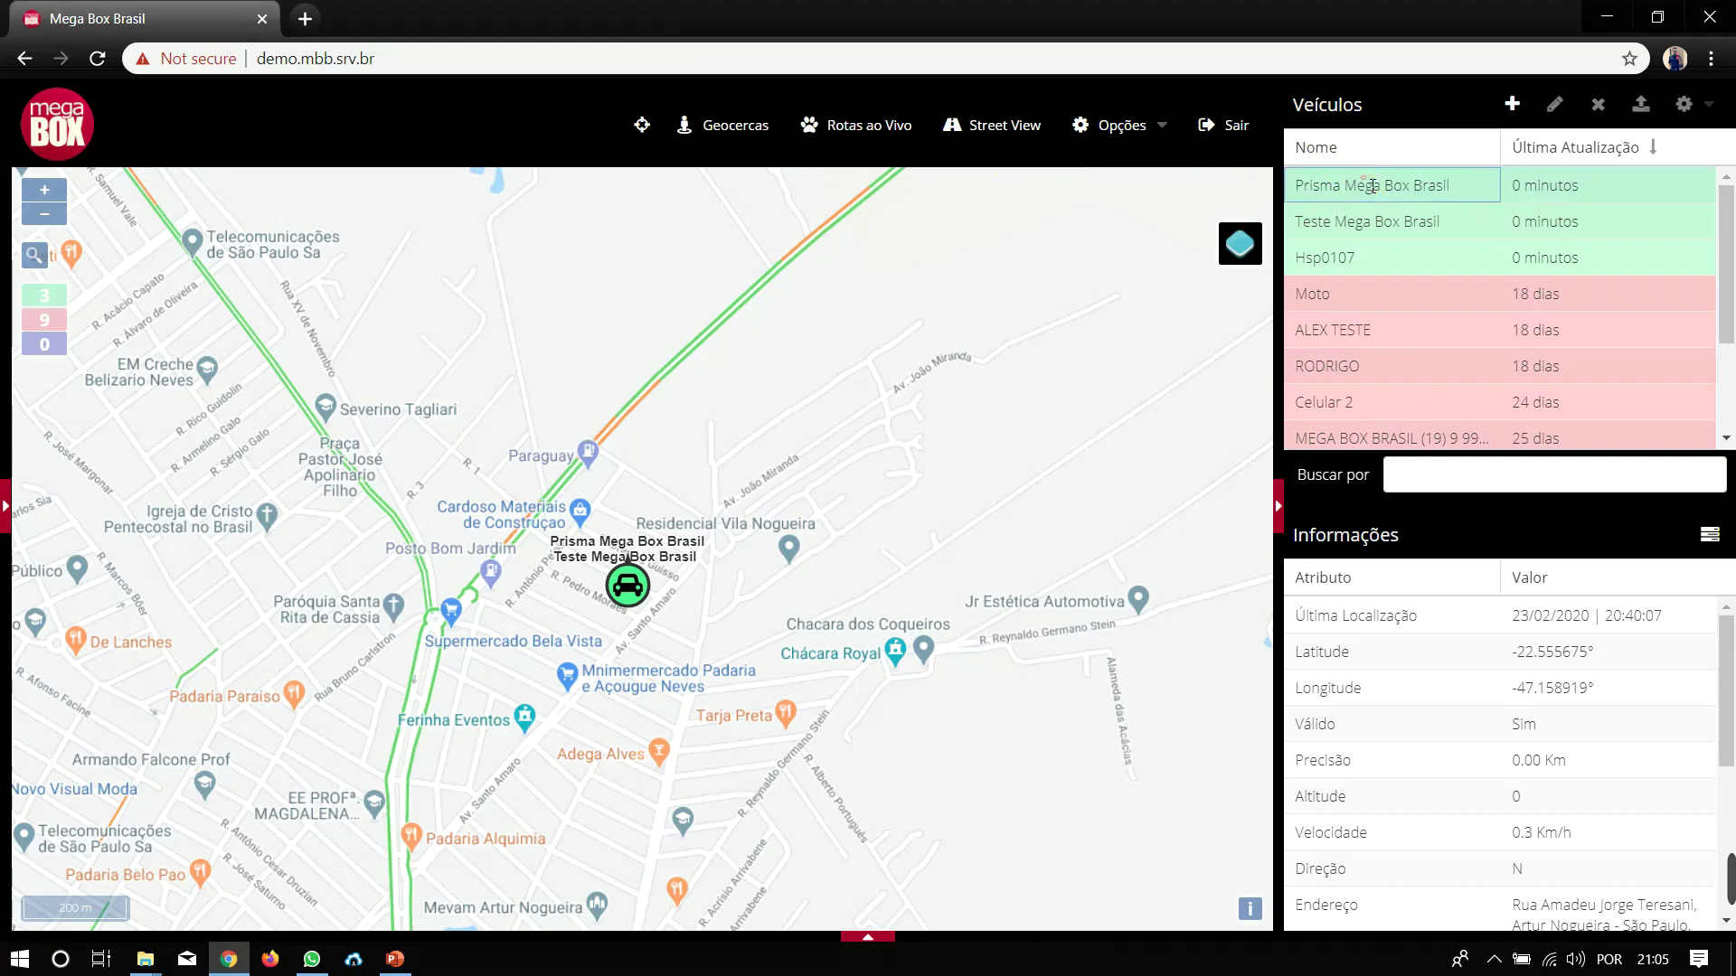
# - Tick casa in the Prisma Mega Box Brasil vehicle's Geocercas list, then close it
pyautogui.click(1373, 185)
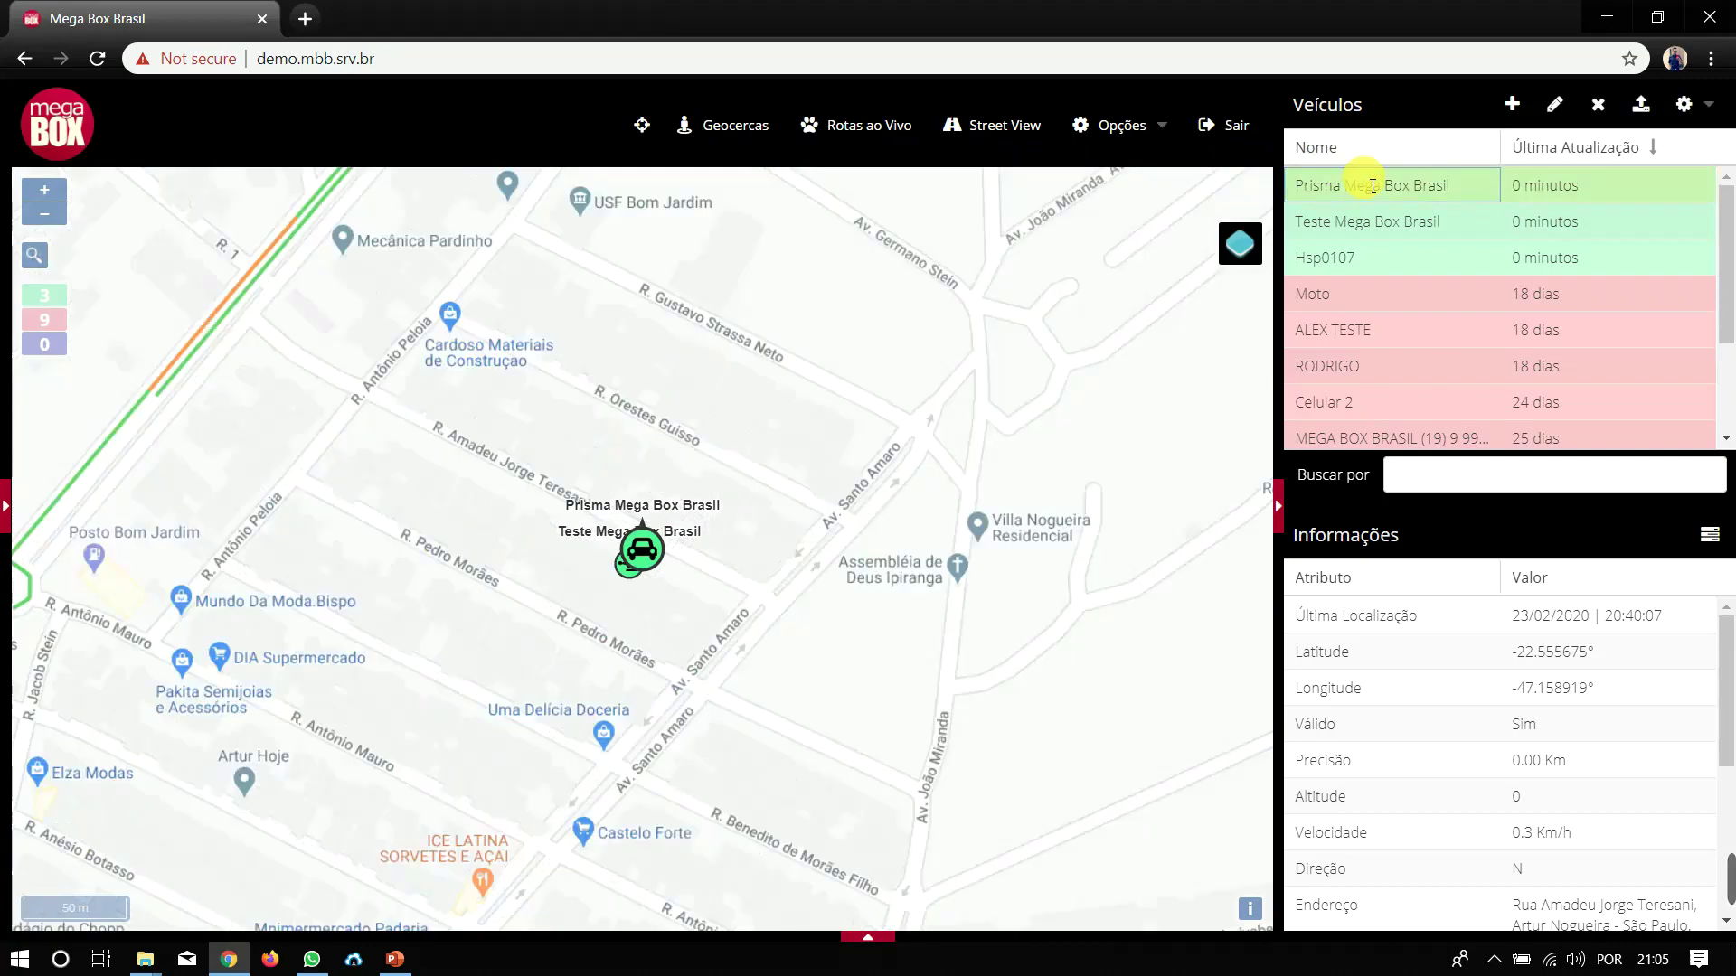
pyautogui.click(1706, 113)
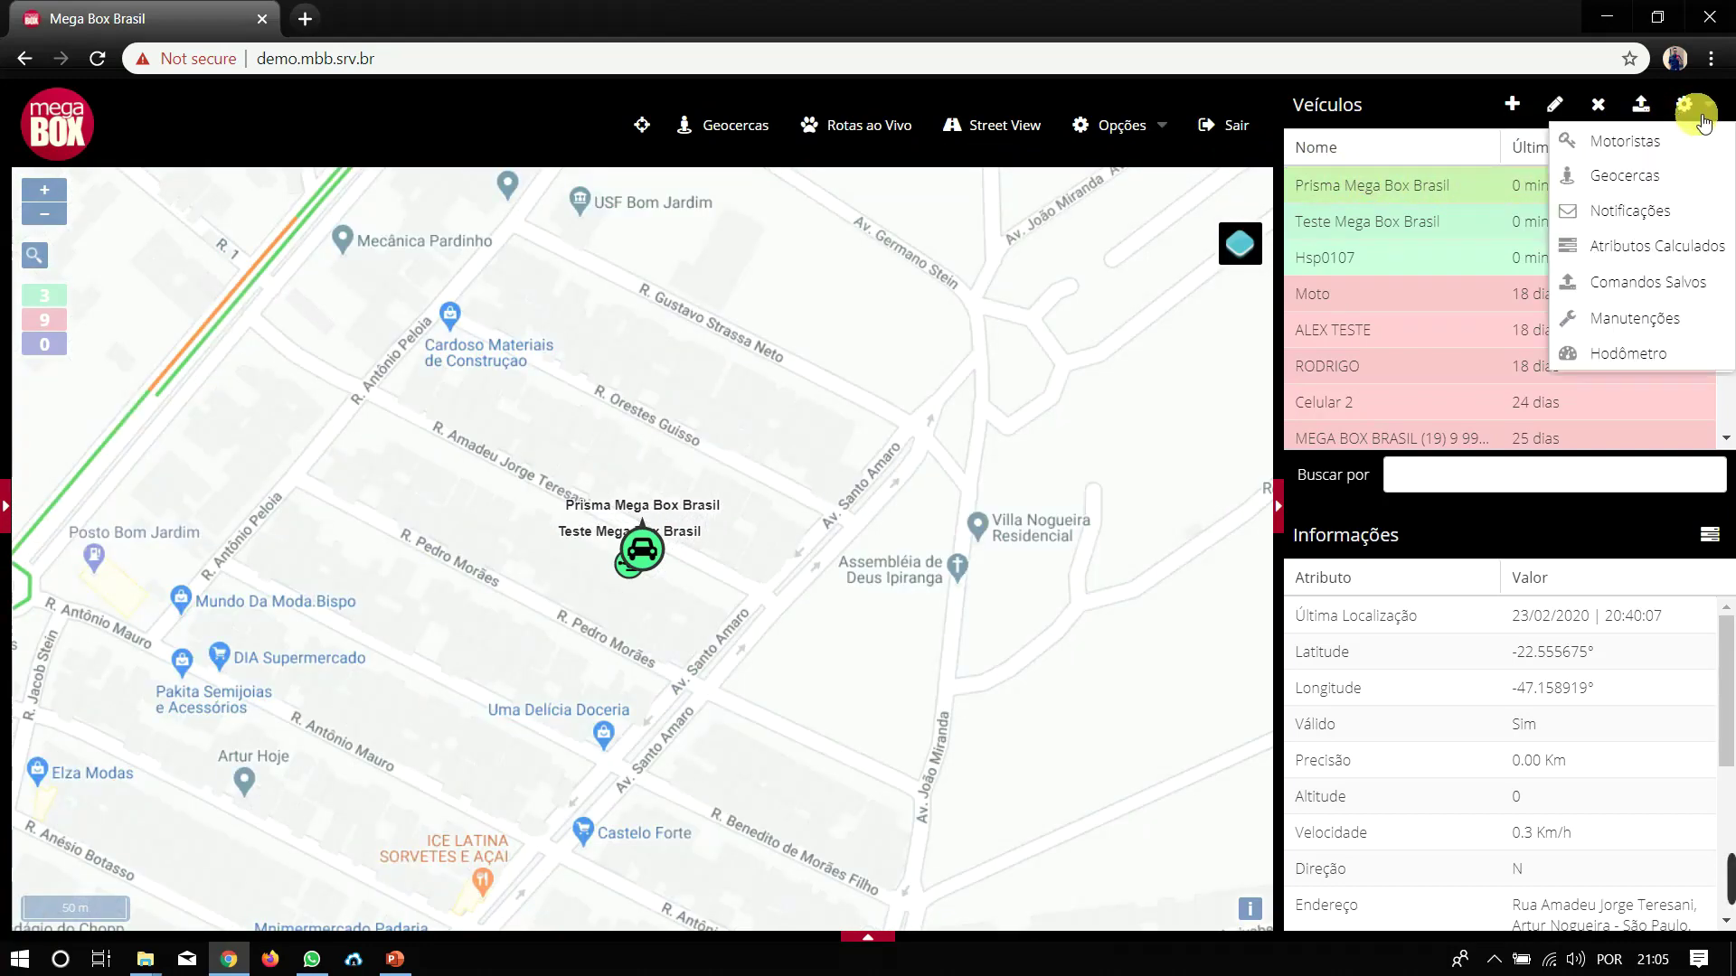
pyautogui.click(1625, 176)
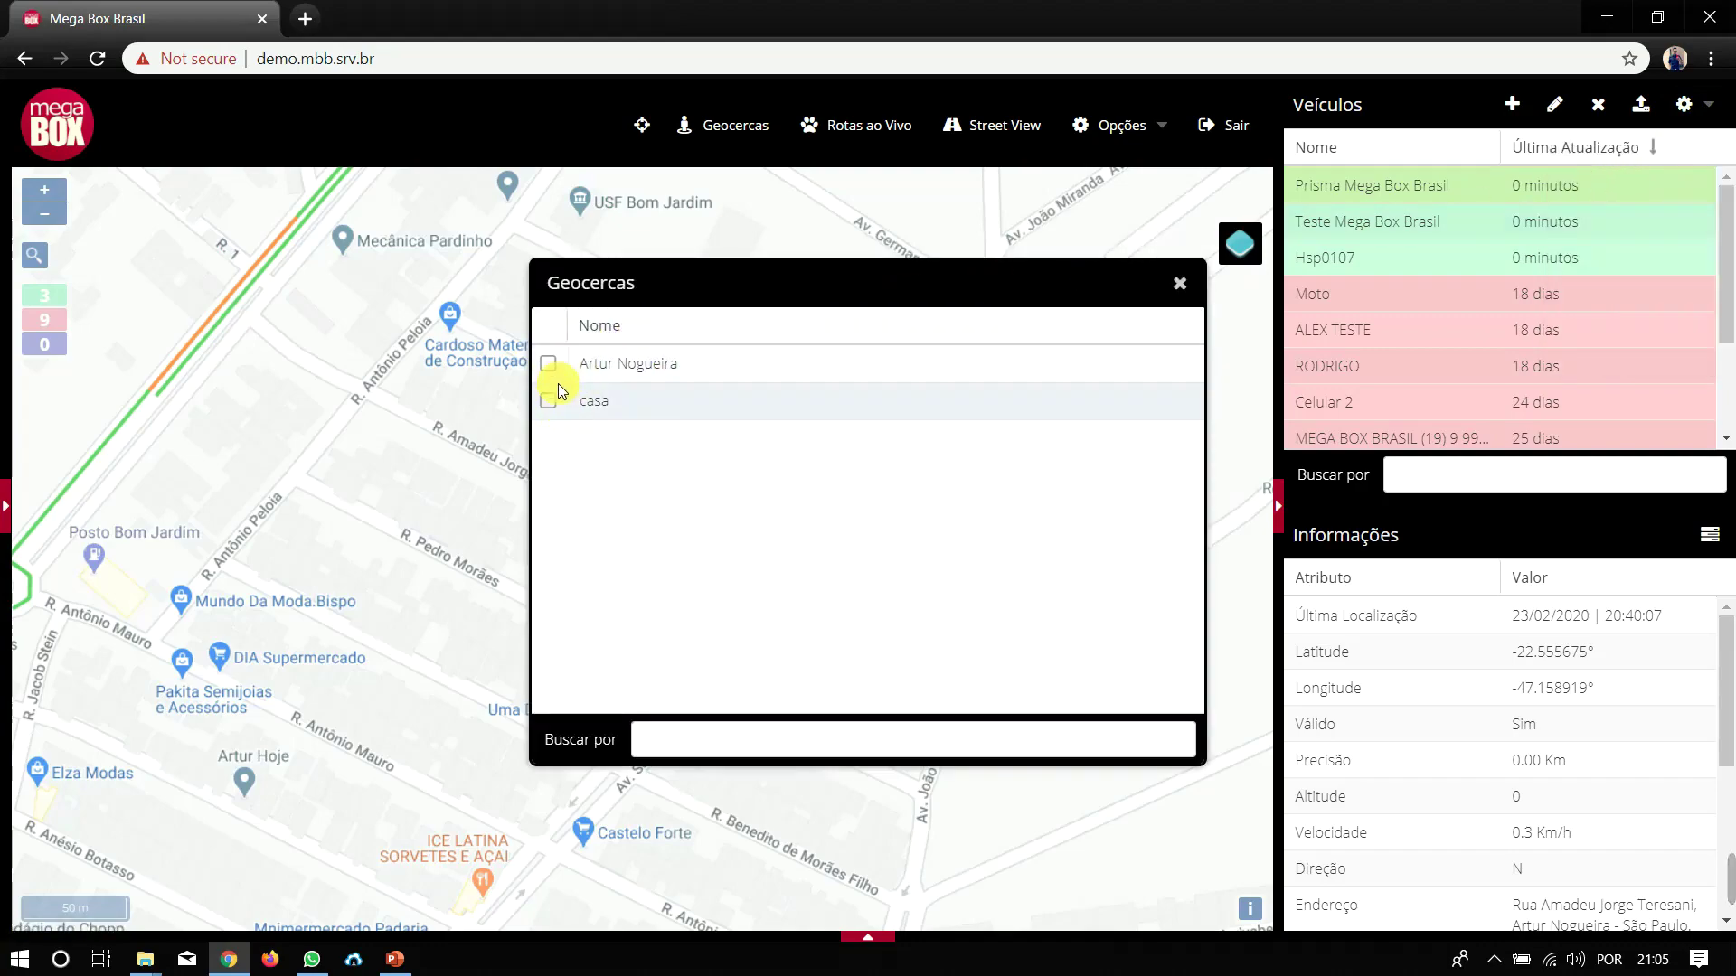
pyautogui.click(545, 404)
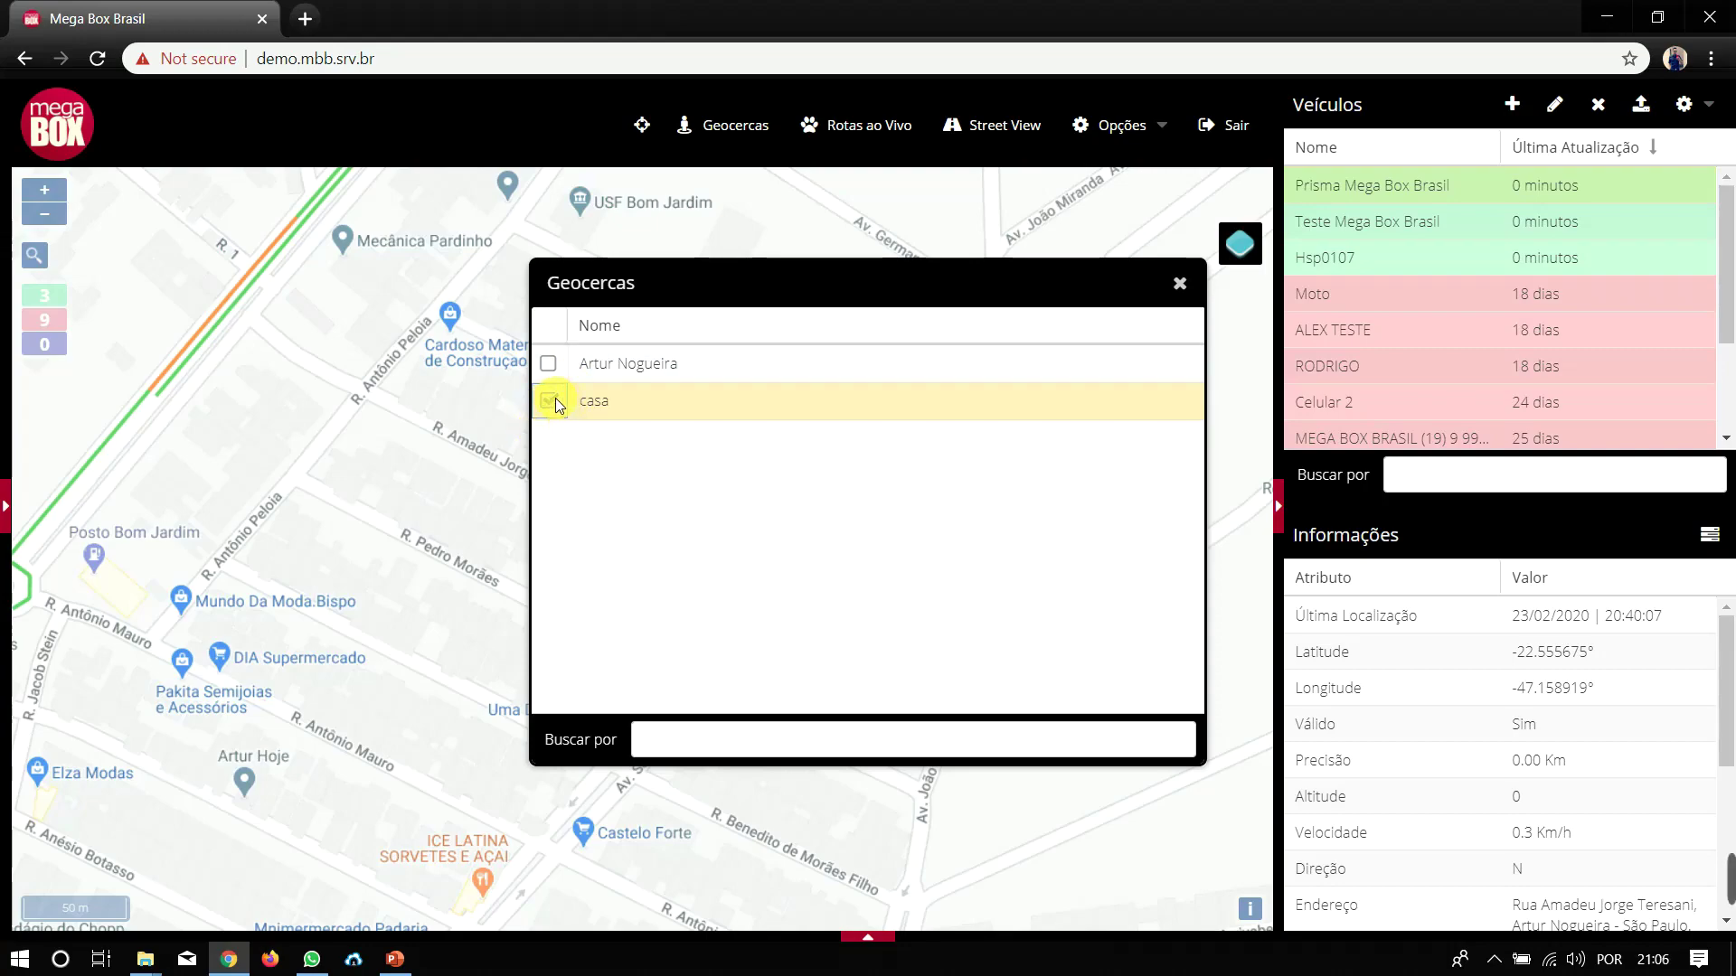
pyautogui.click(1178, 282)
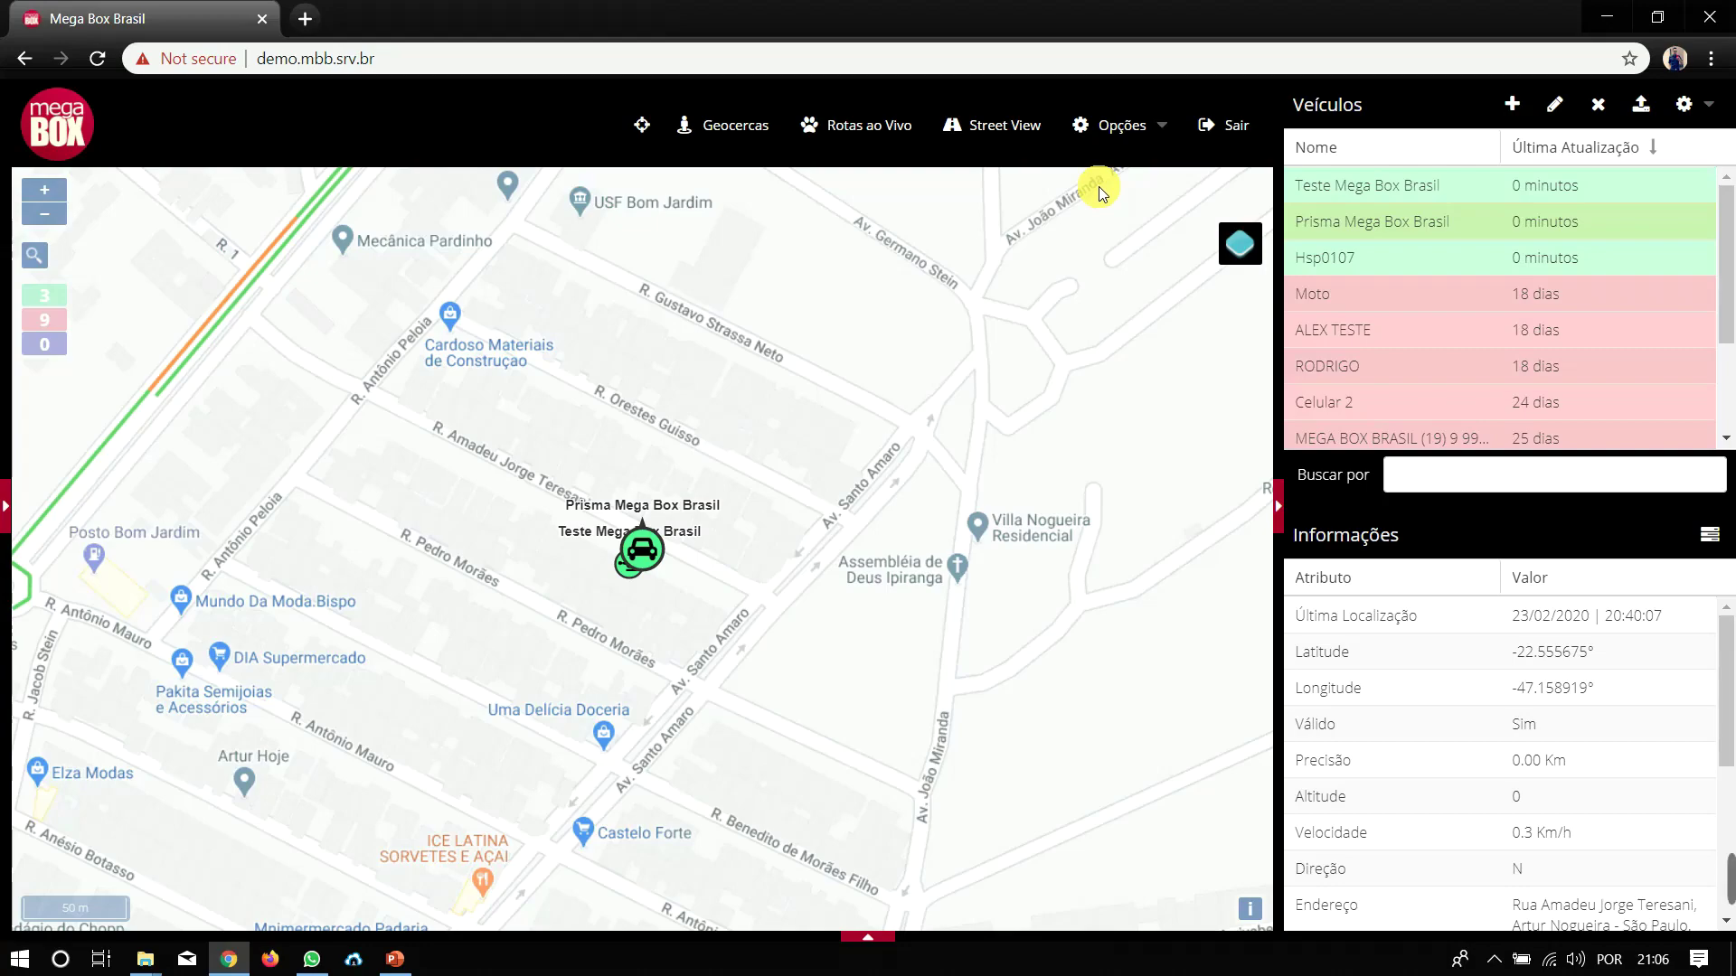
# - Open the admin user's geofence list from Opções > Usuários
pyautogui.click(1124, 127)
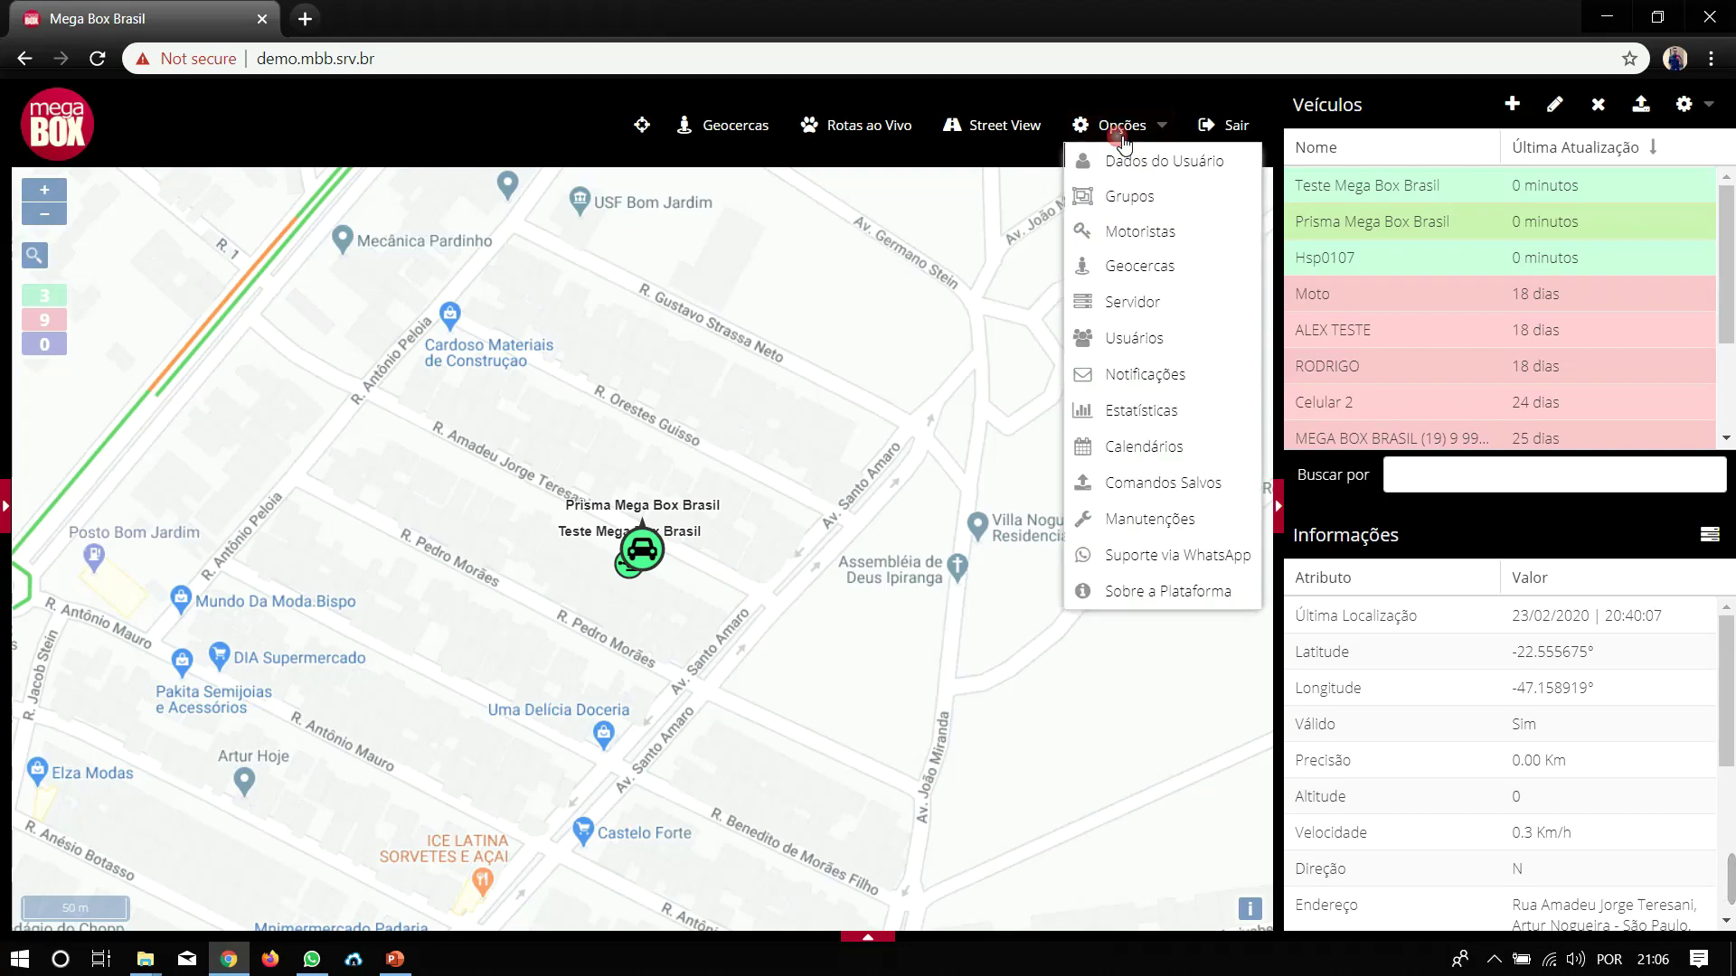
pyautogui.click(1144, 330)
pyautogui.click(735, 414)
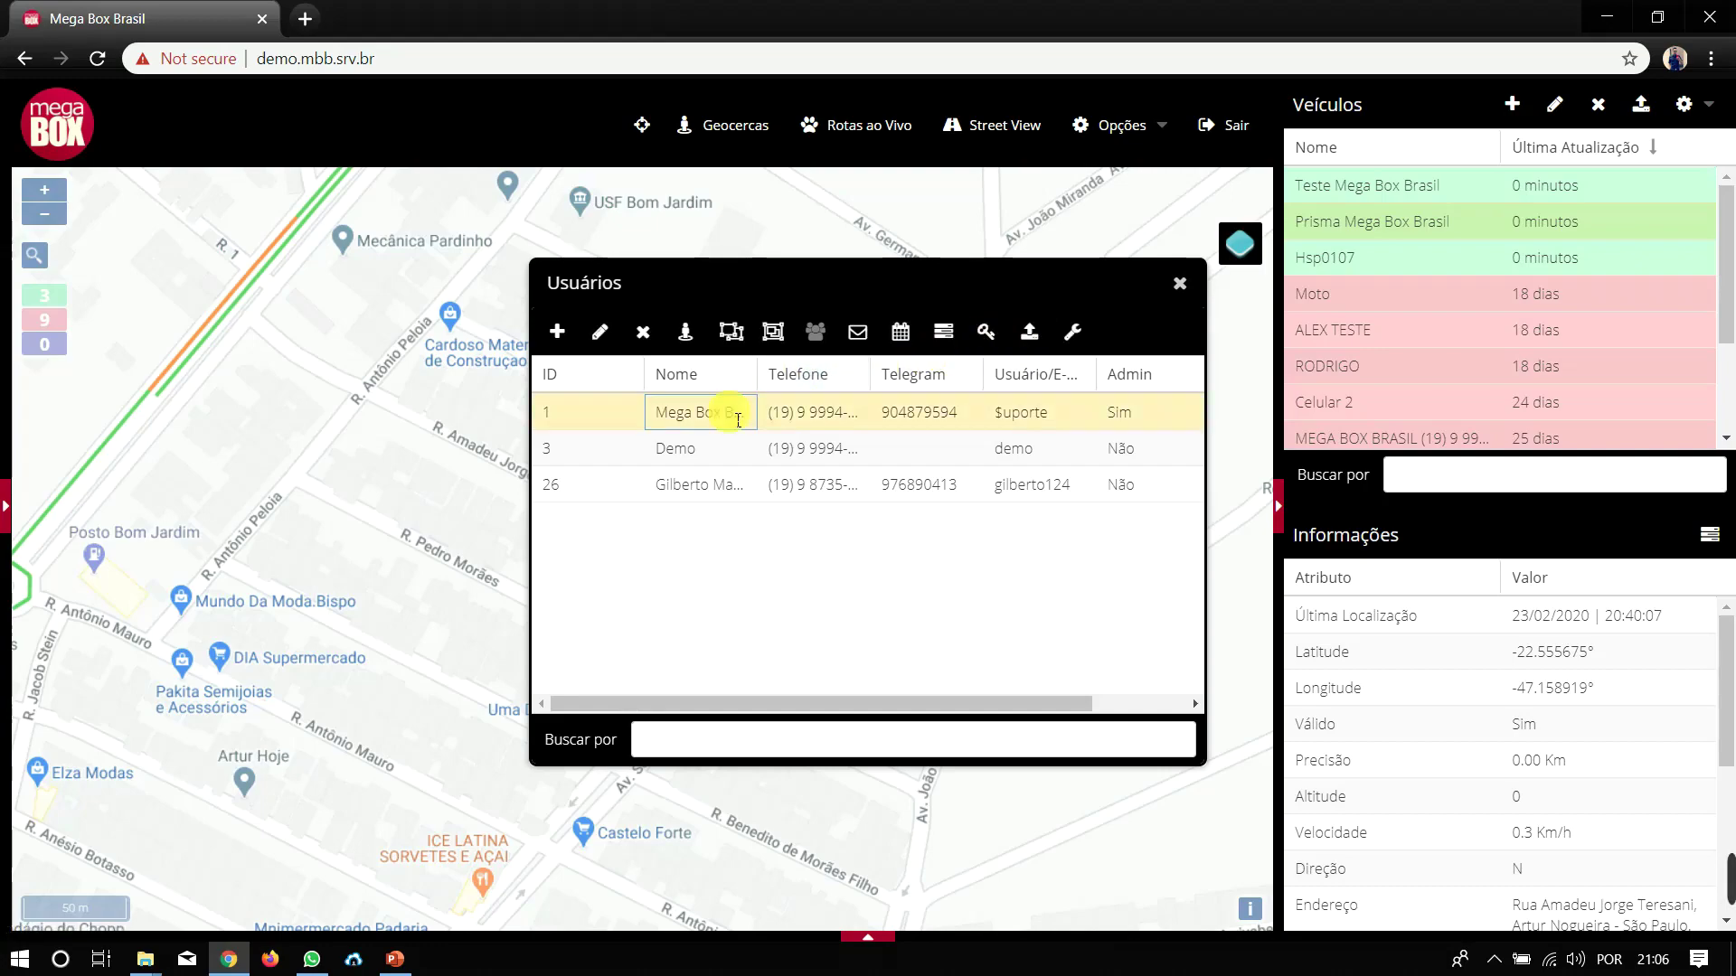
pyautogui.click(689, 339)
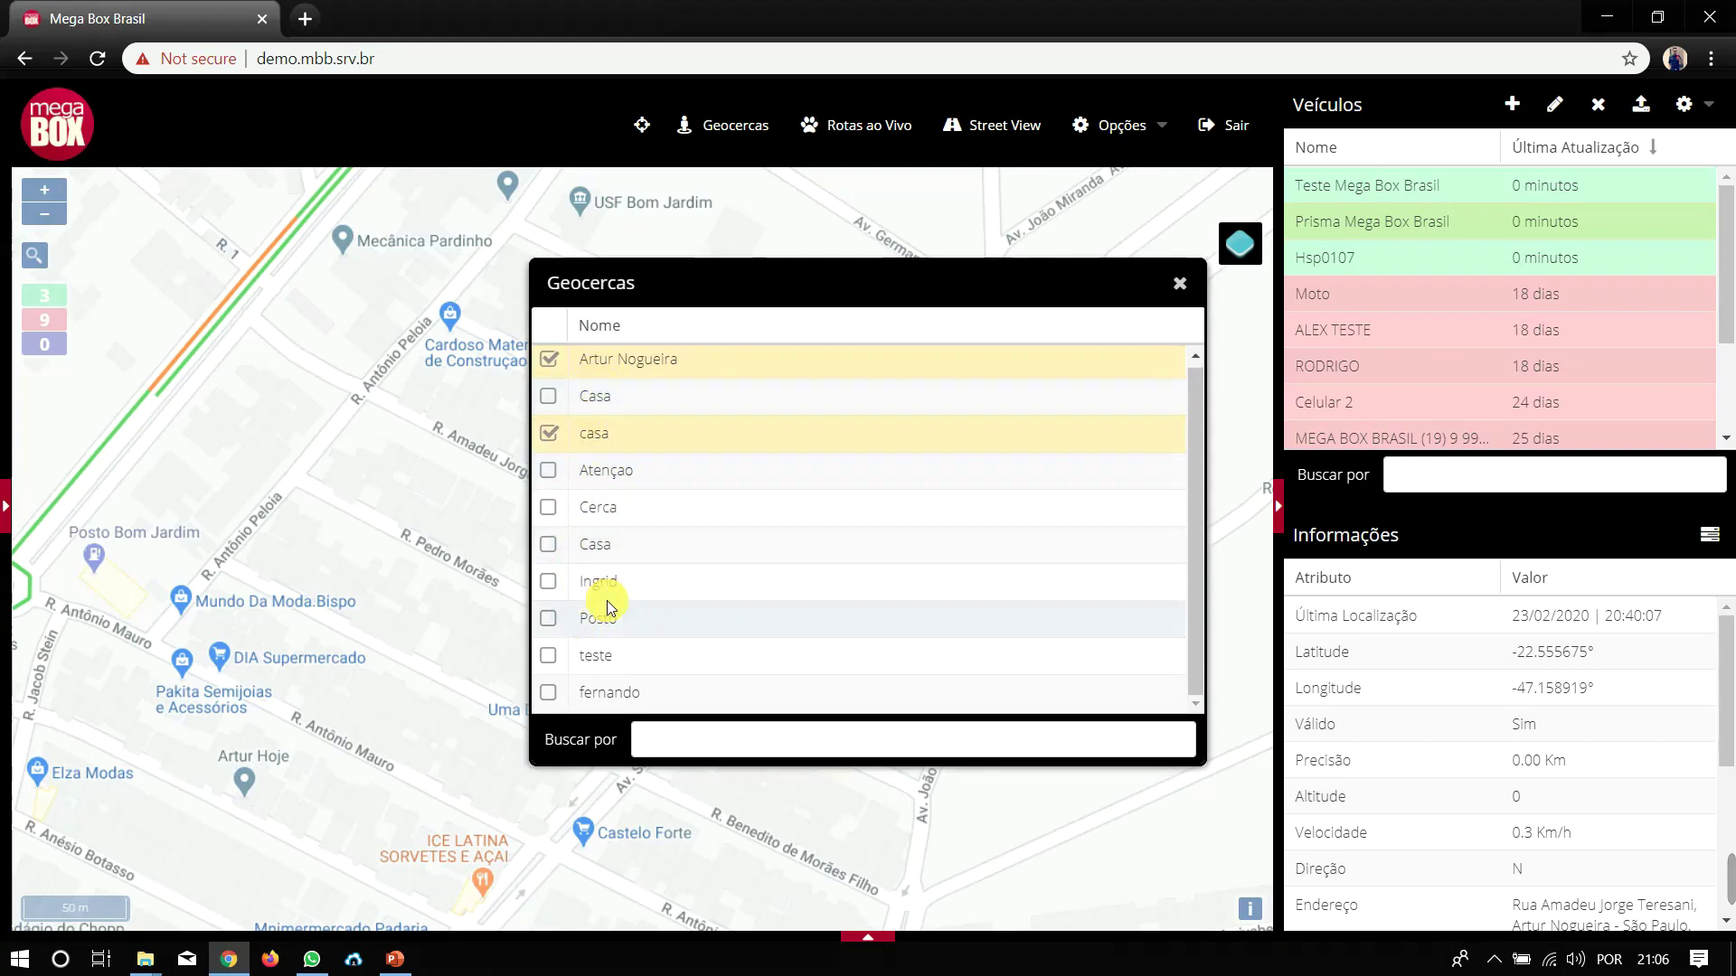
# - Tick Casa for the admin user, leave Atençao unticked, and close the list
pyautogui.click(549, 396)
pyautogui.click(548, 470)
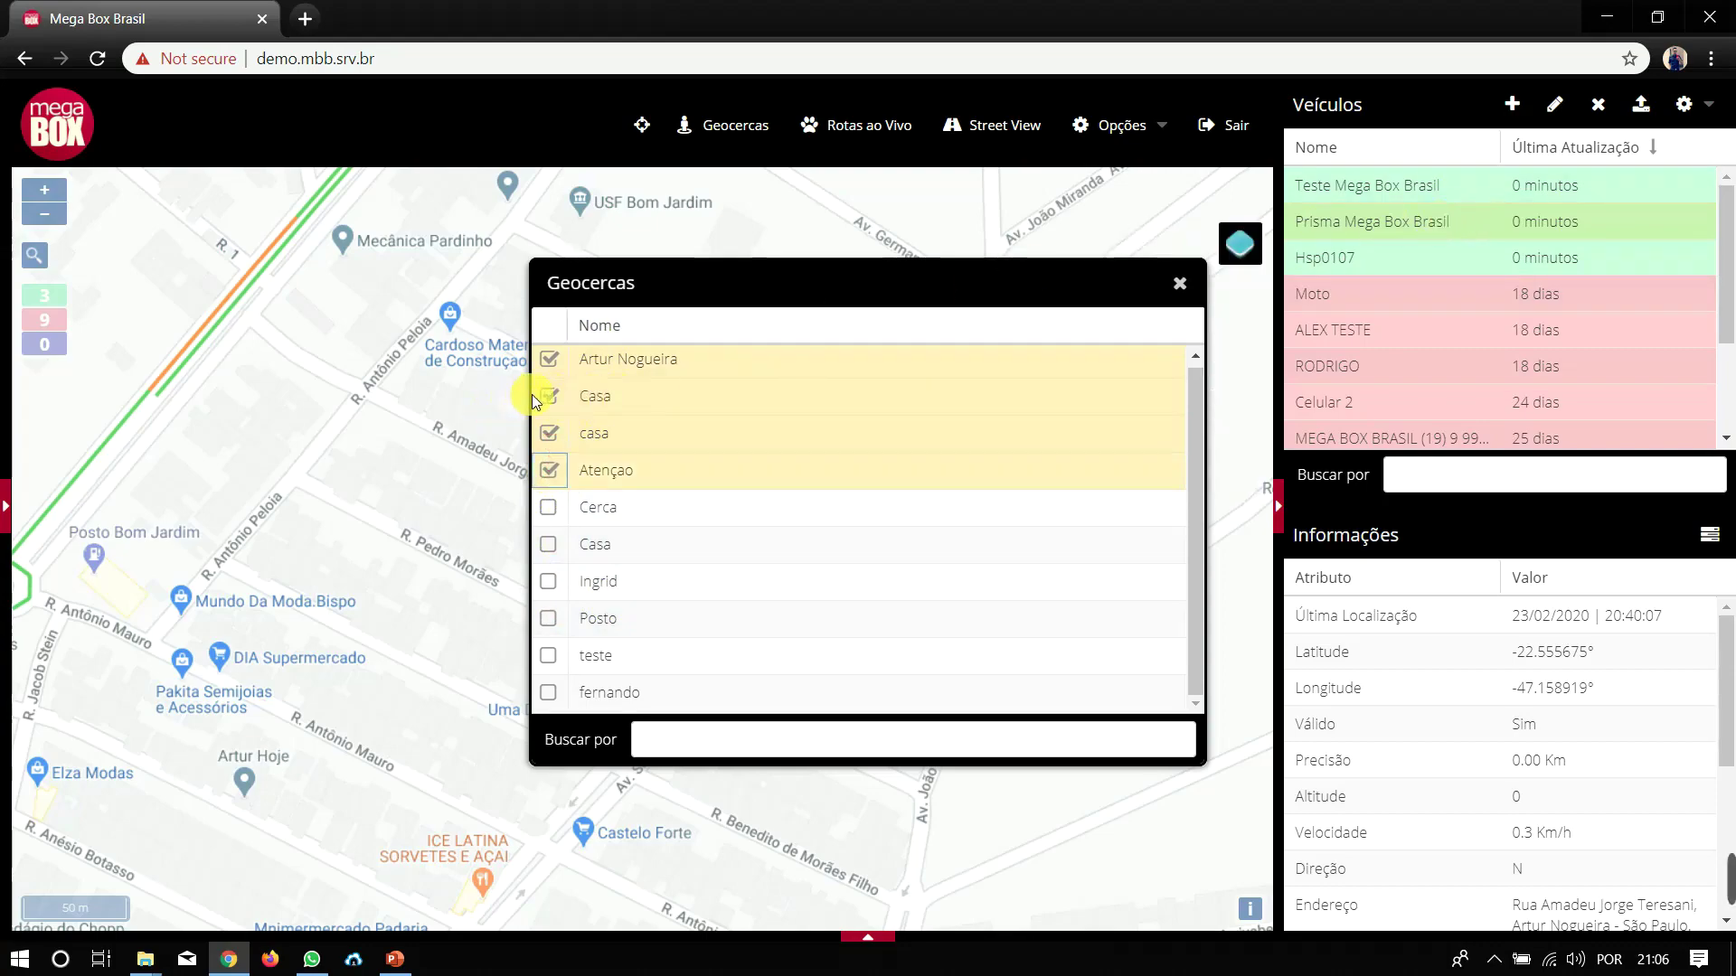
pyautogui.click(547, 472)
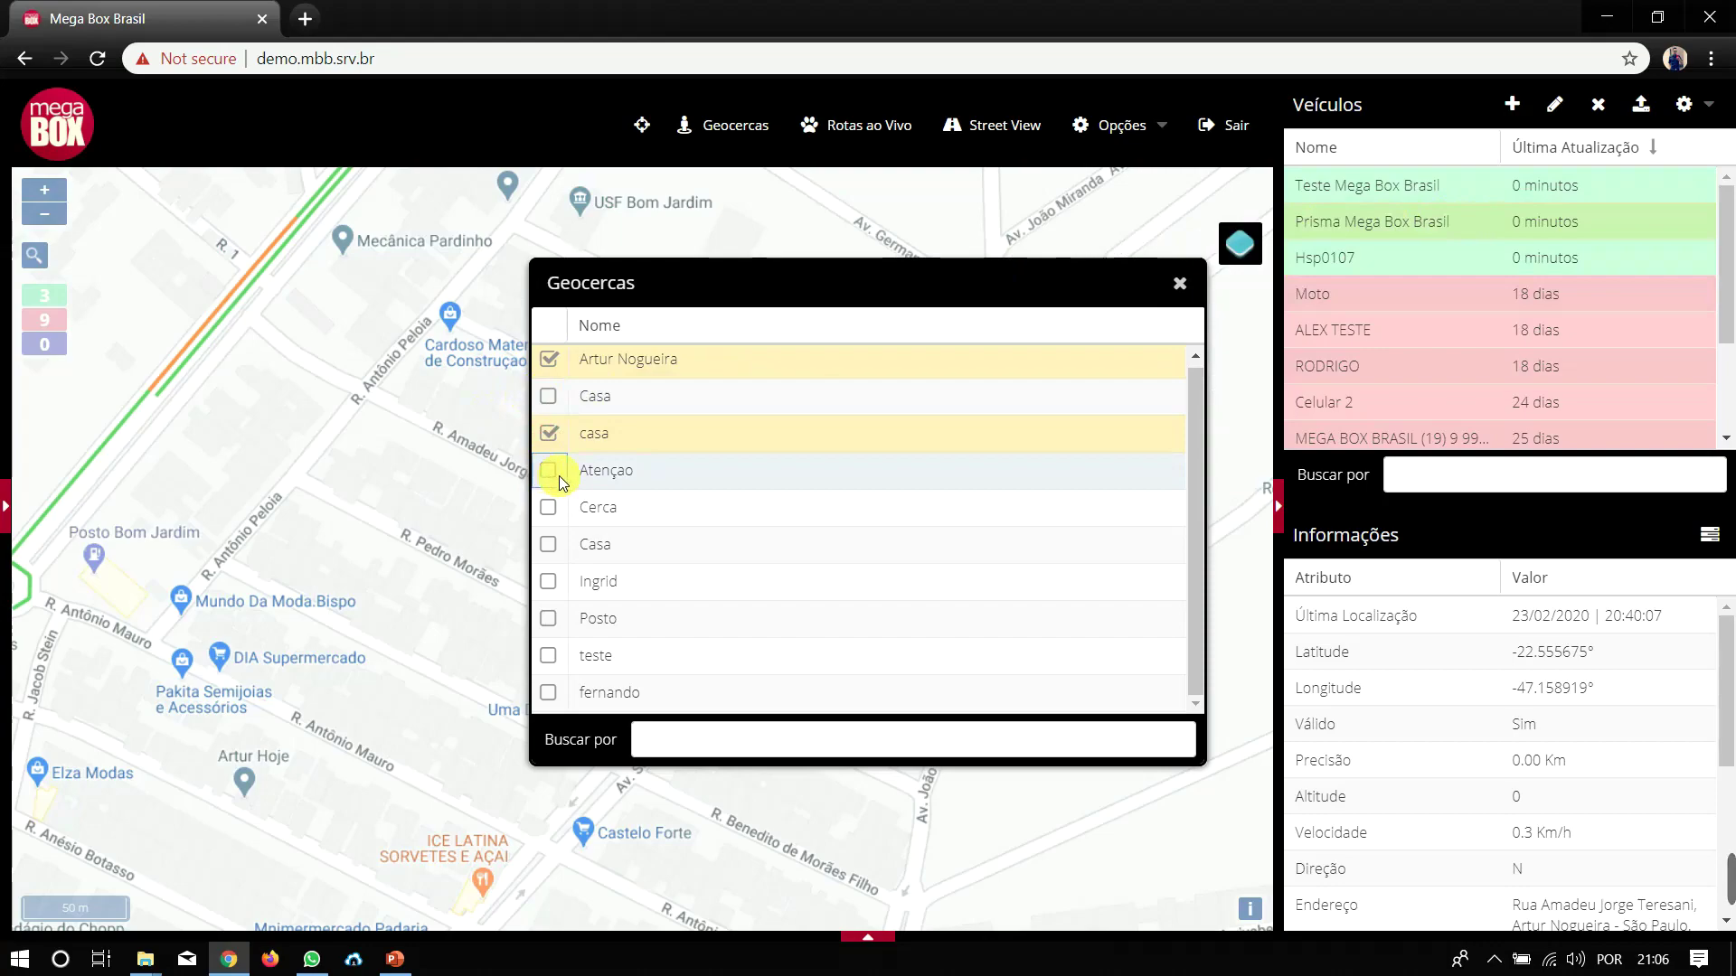
pyautogui.click(1180, 283)
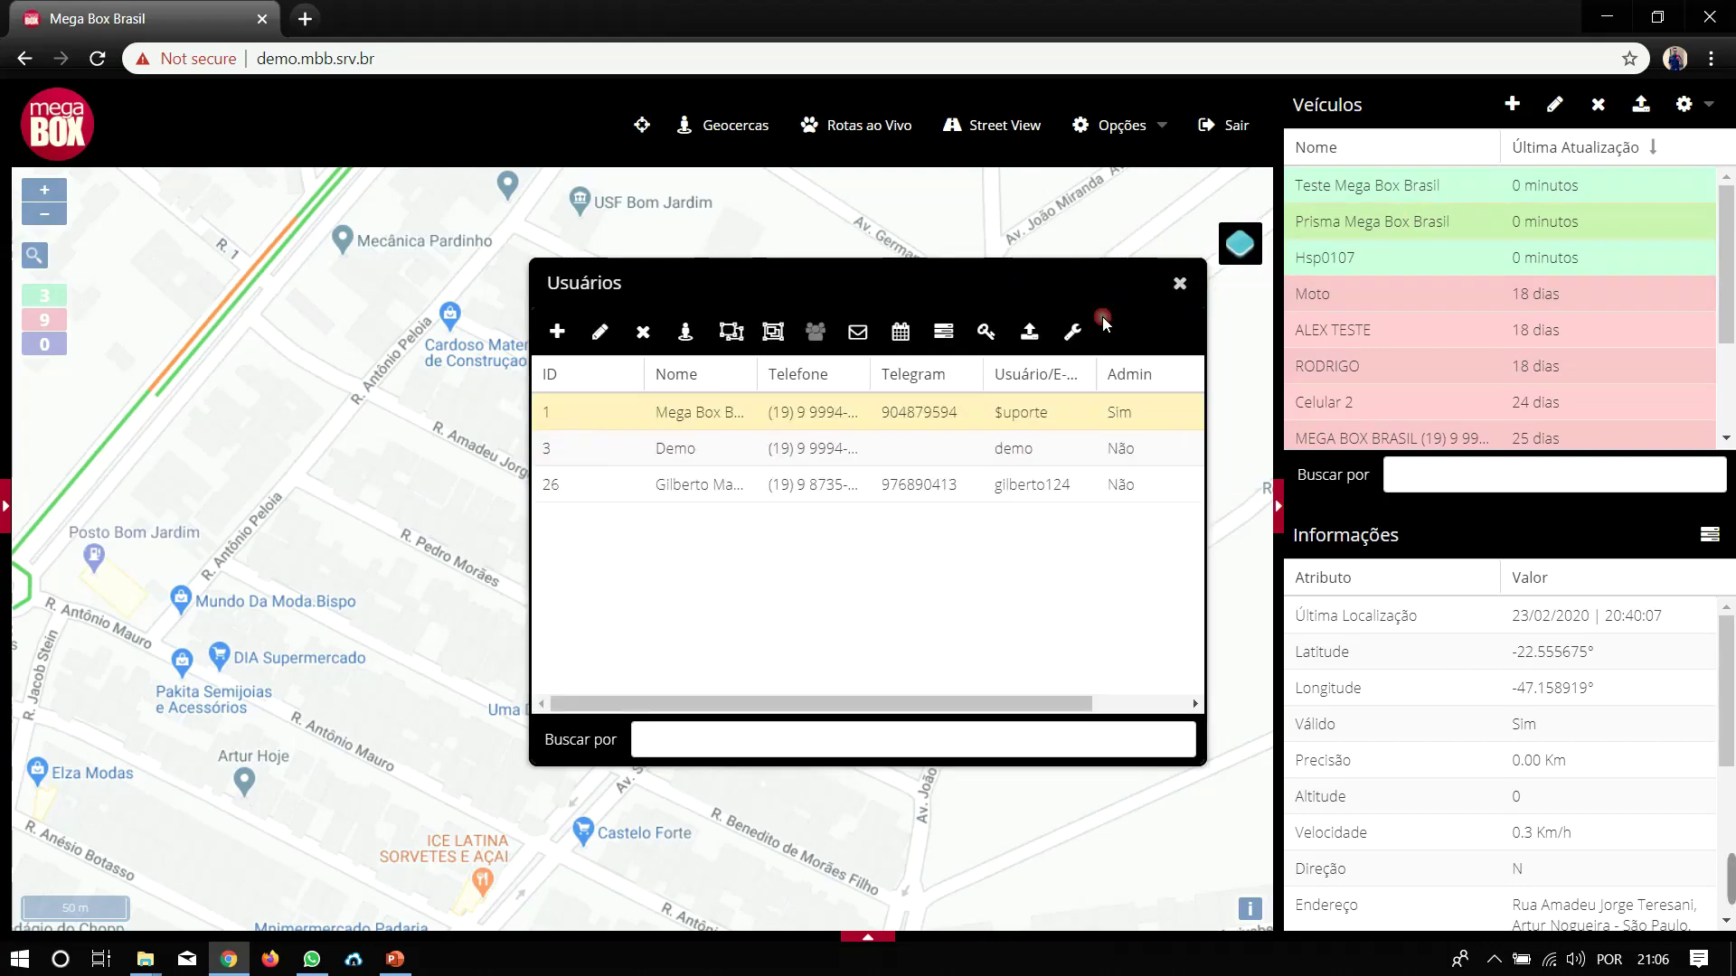
pyautogui.click(719, 465)
pyautogui.click(684, 332)
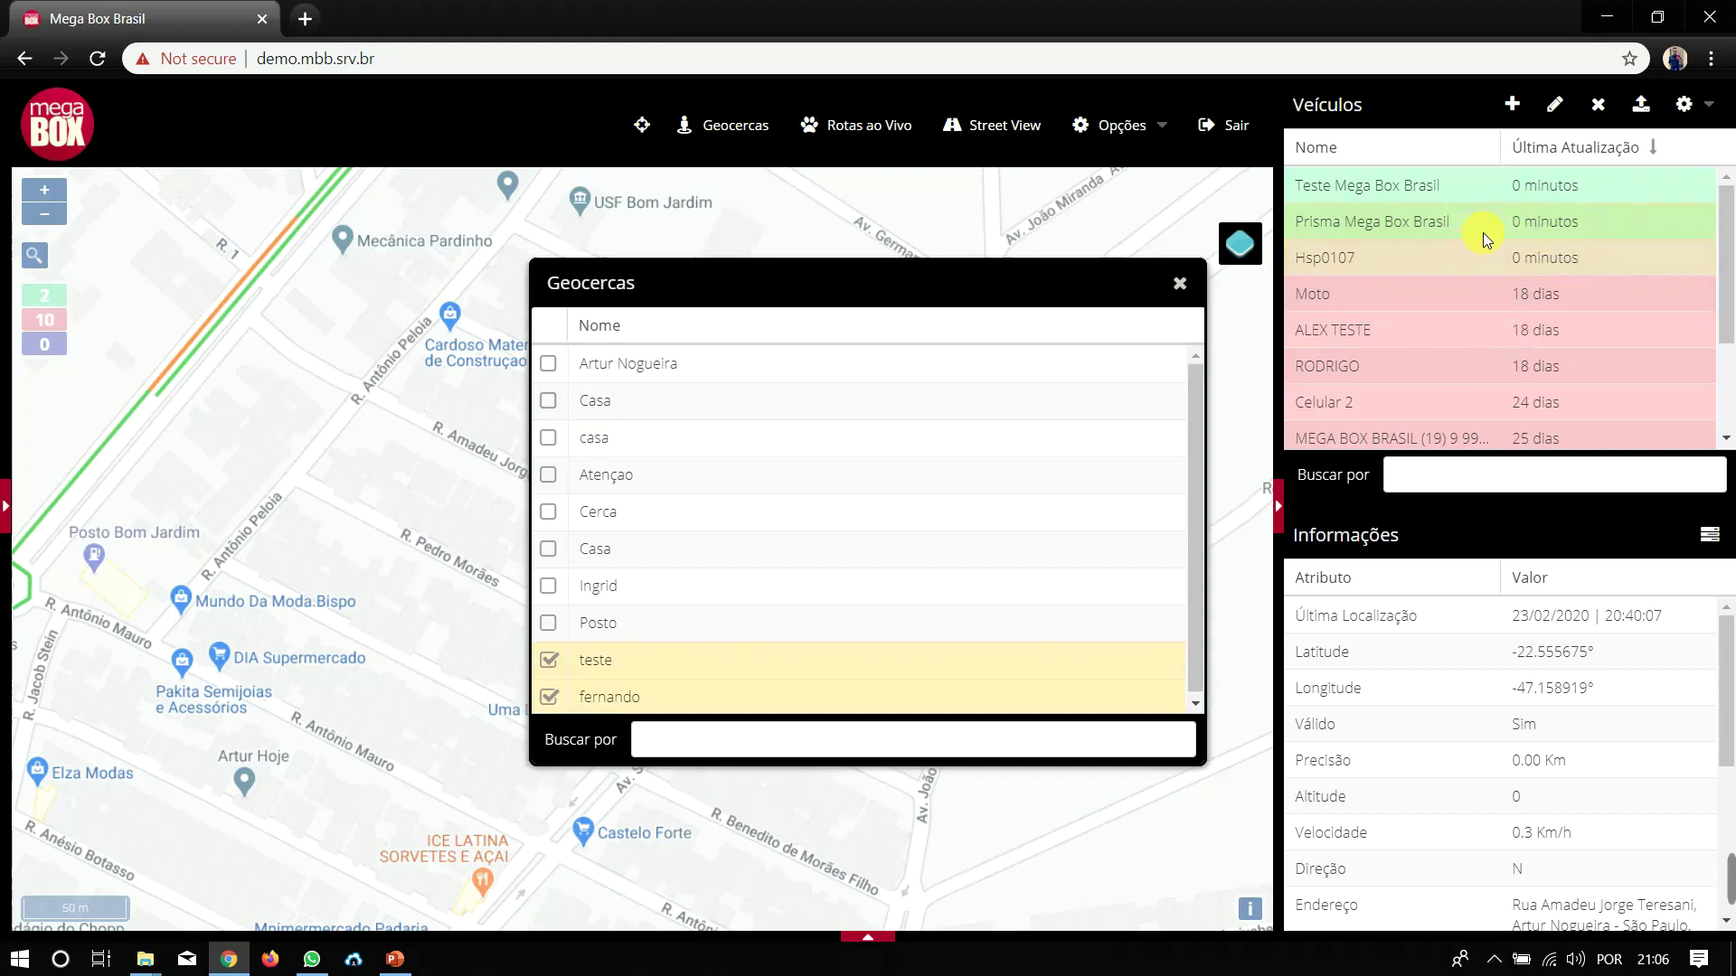
pyautogui.scroll(-1, 680, 474)
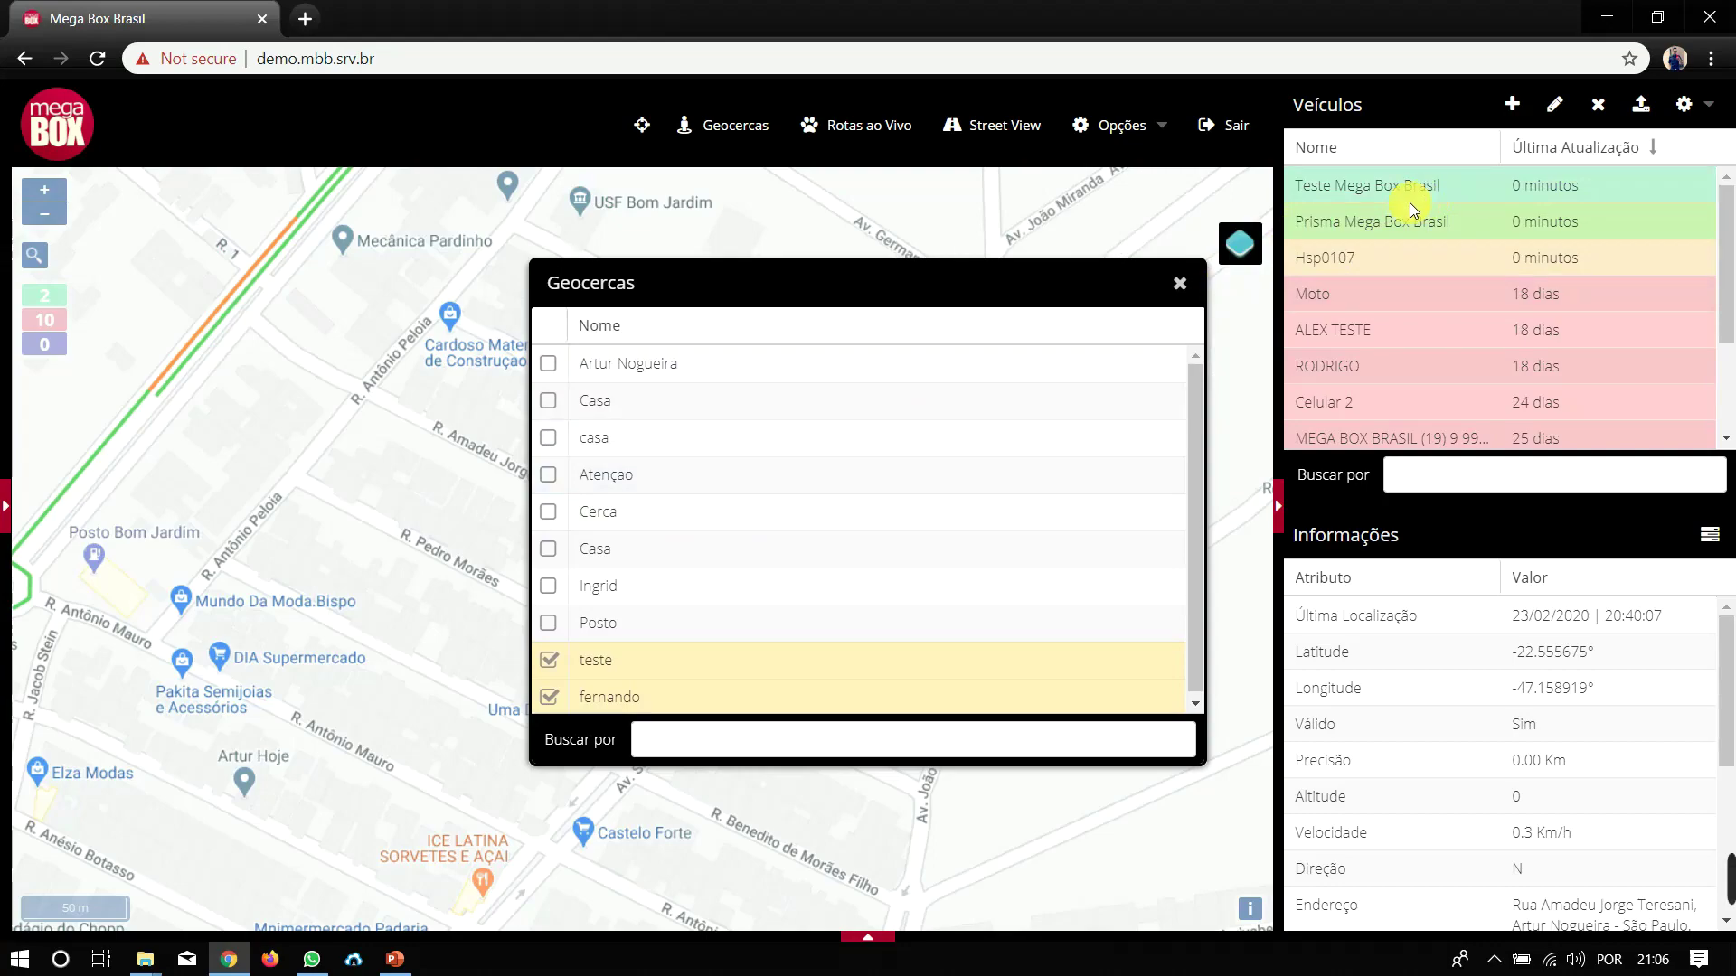
pyautogui.click(1180, 286)
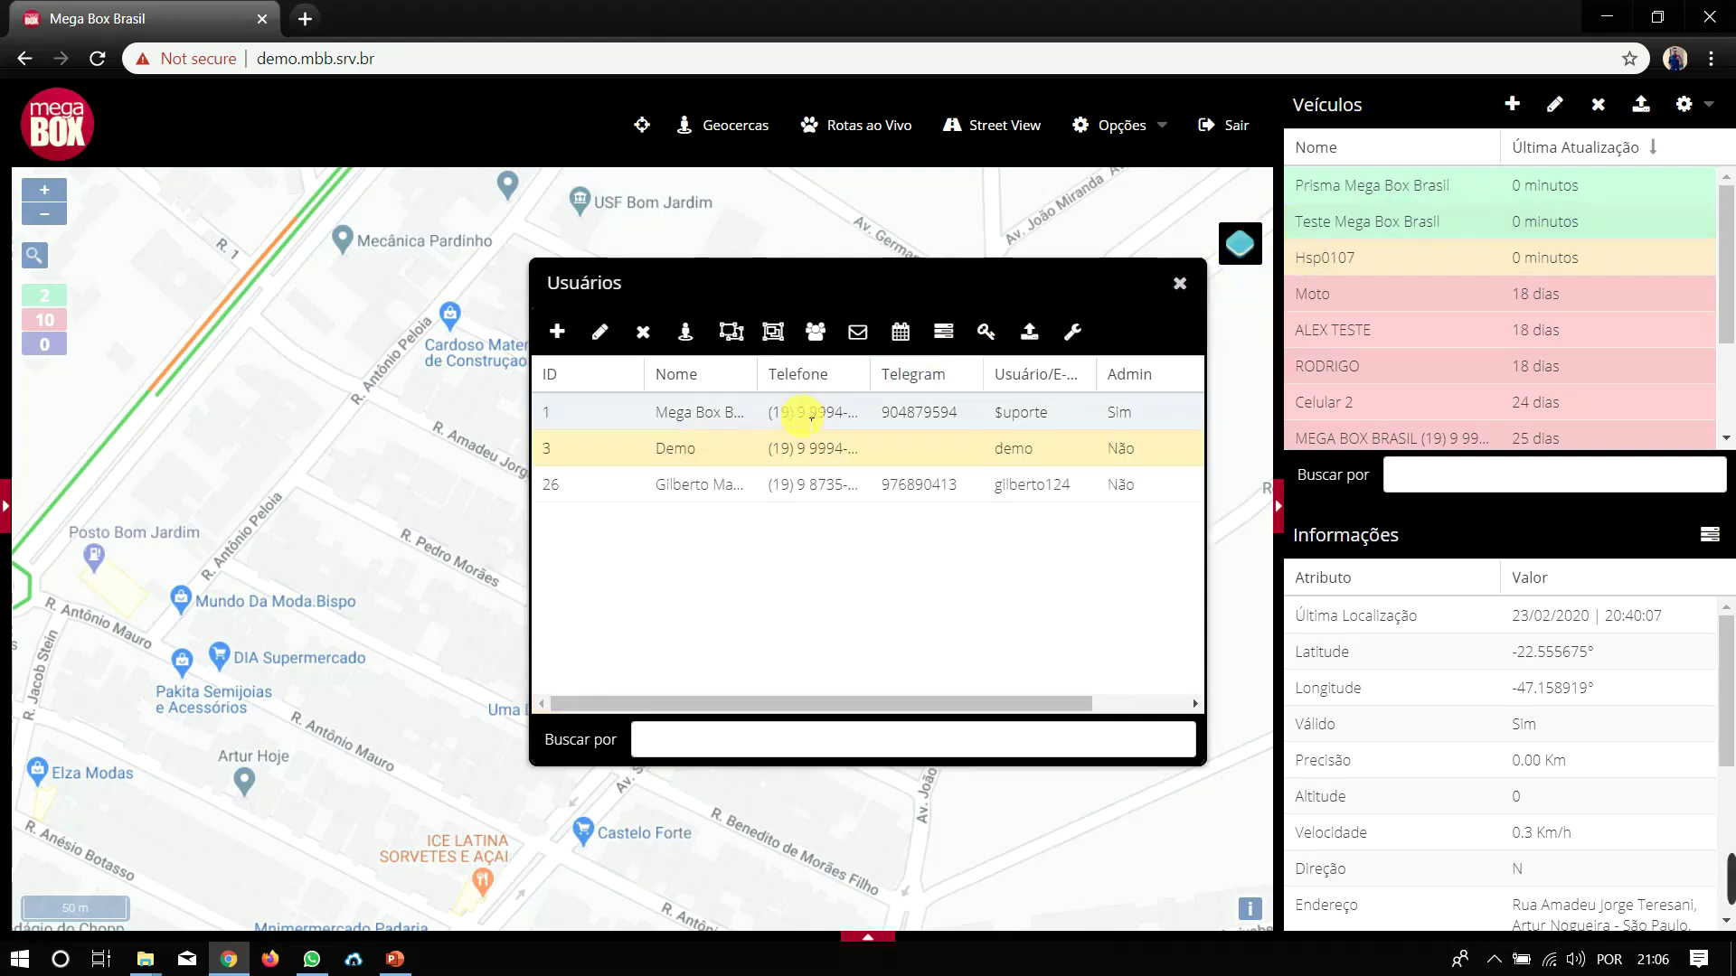
pyautogui.click(737, 482)
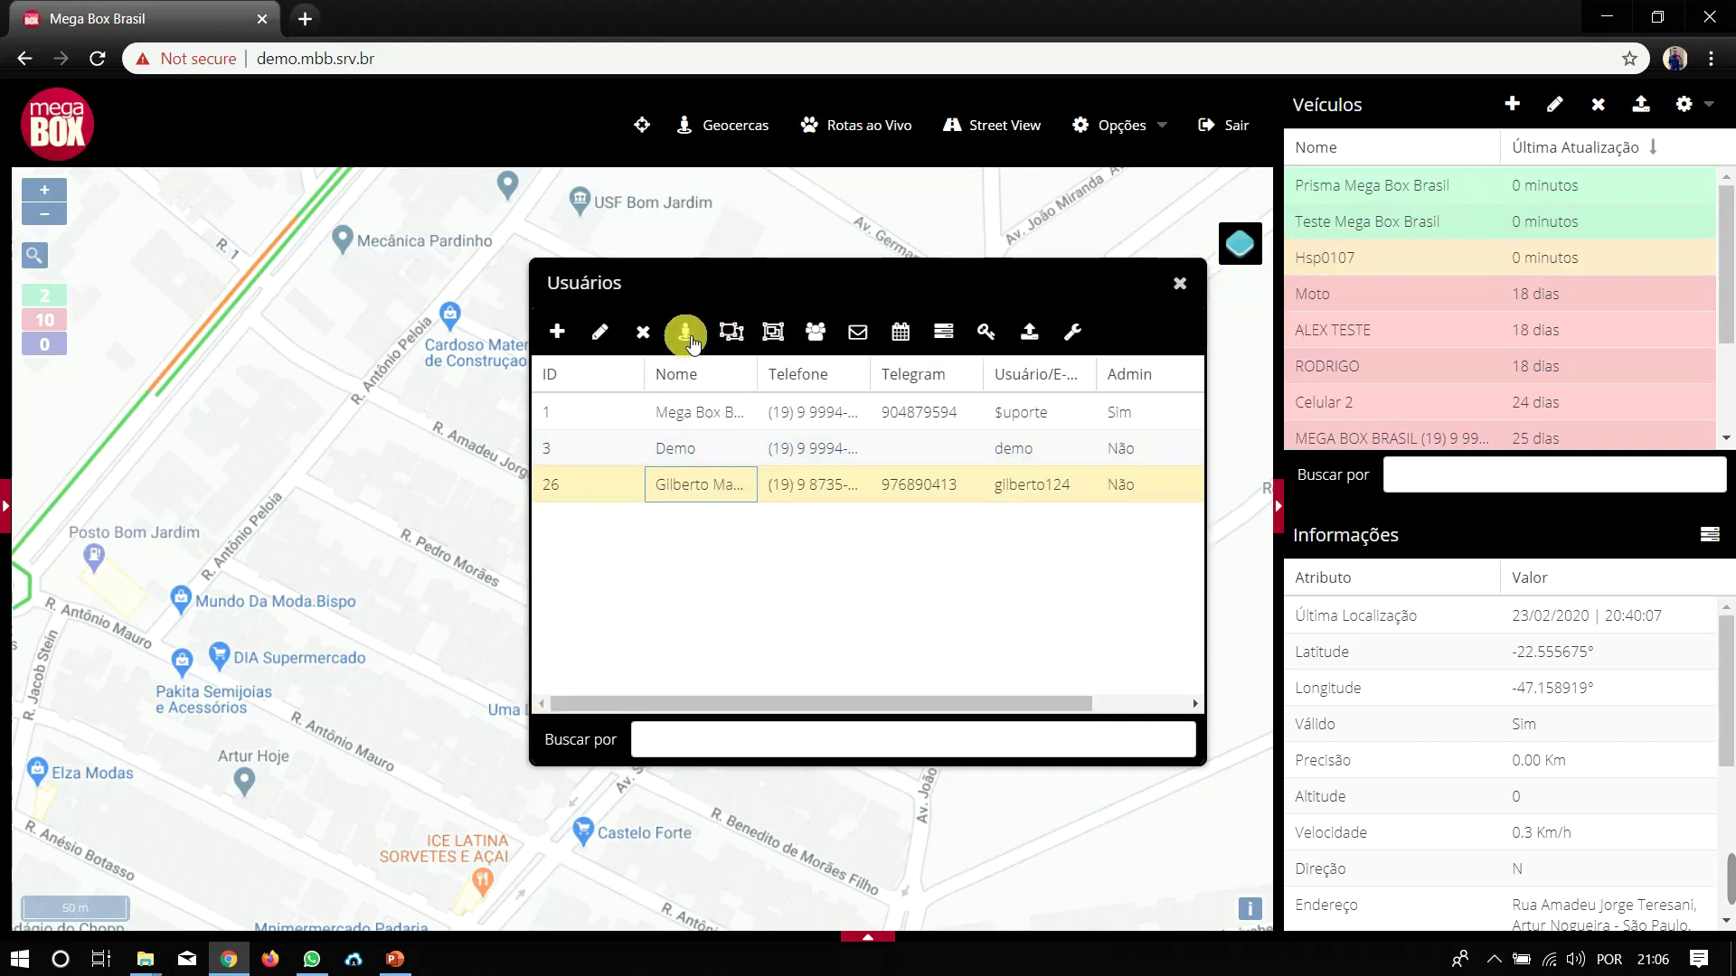
pyautogui.click(686, 331)
pyautogui.click(558, 403)
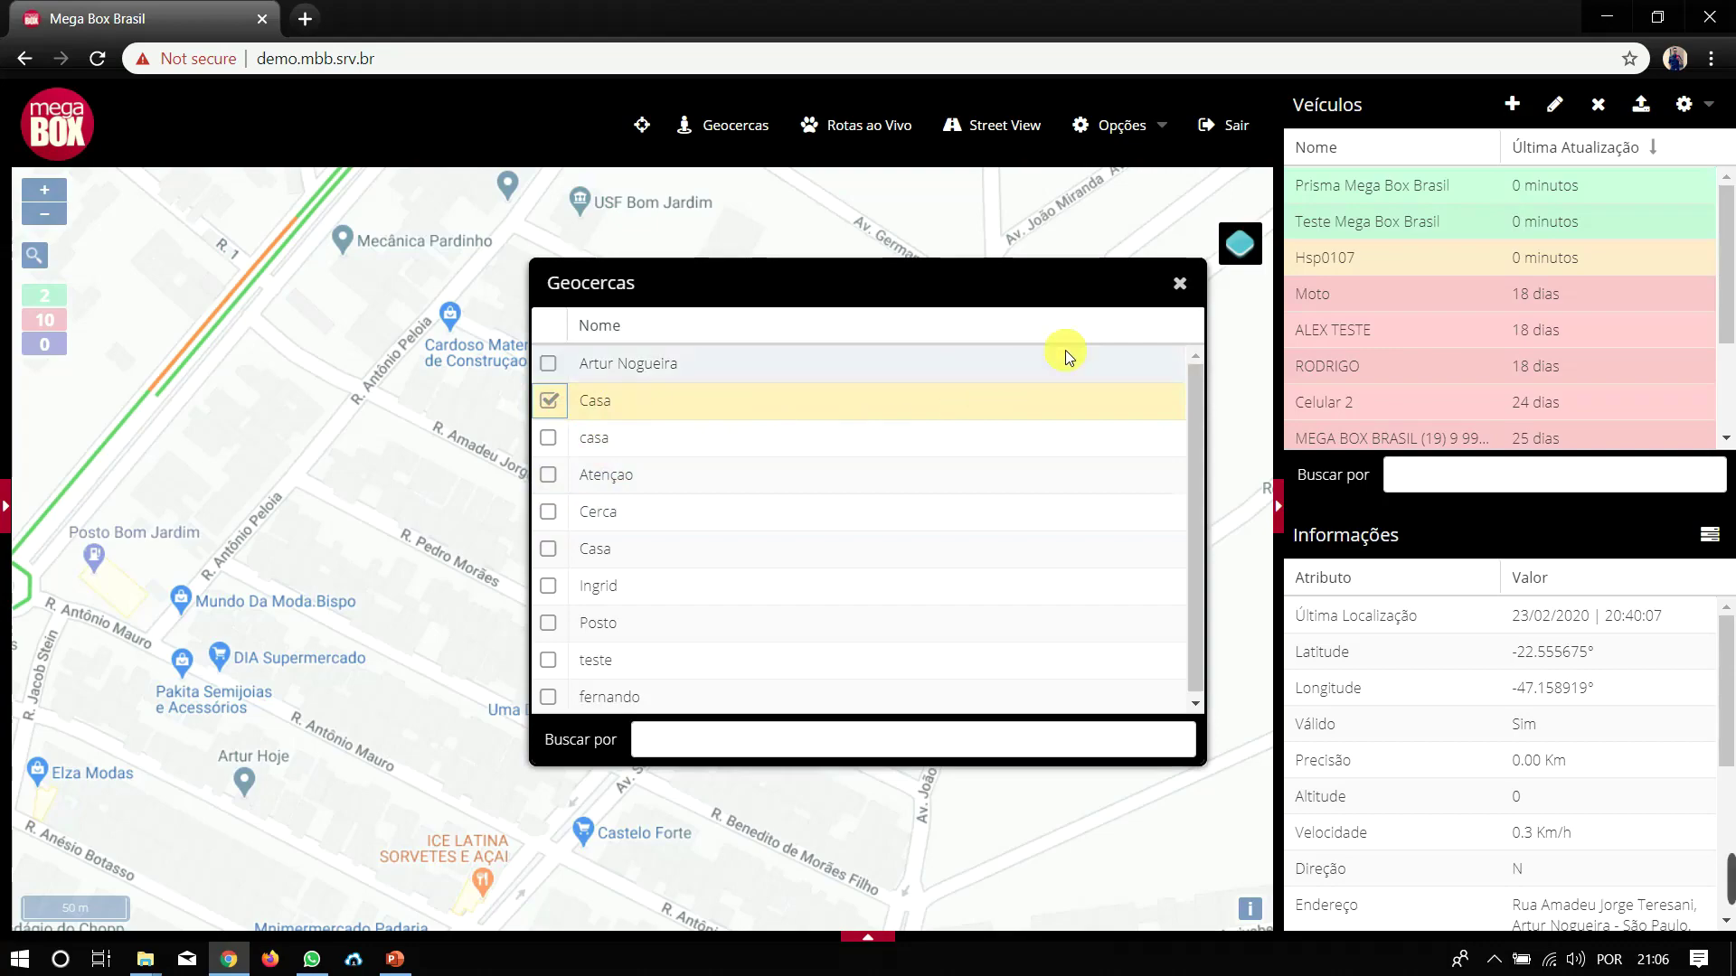
pyautogui.click(559, 401)
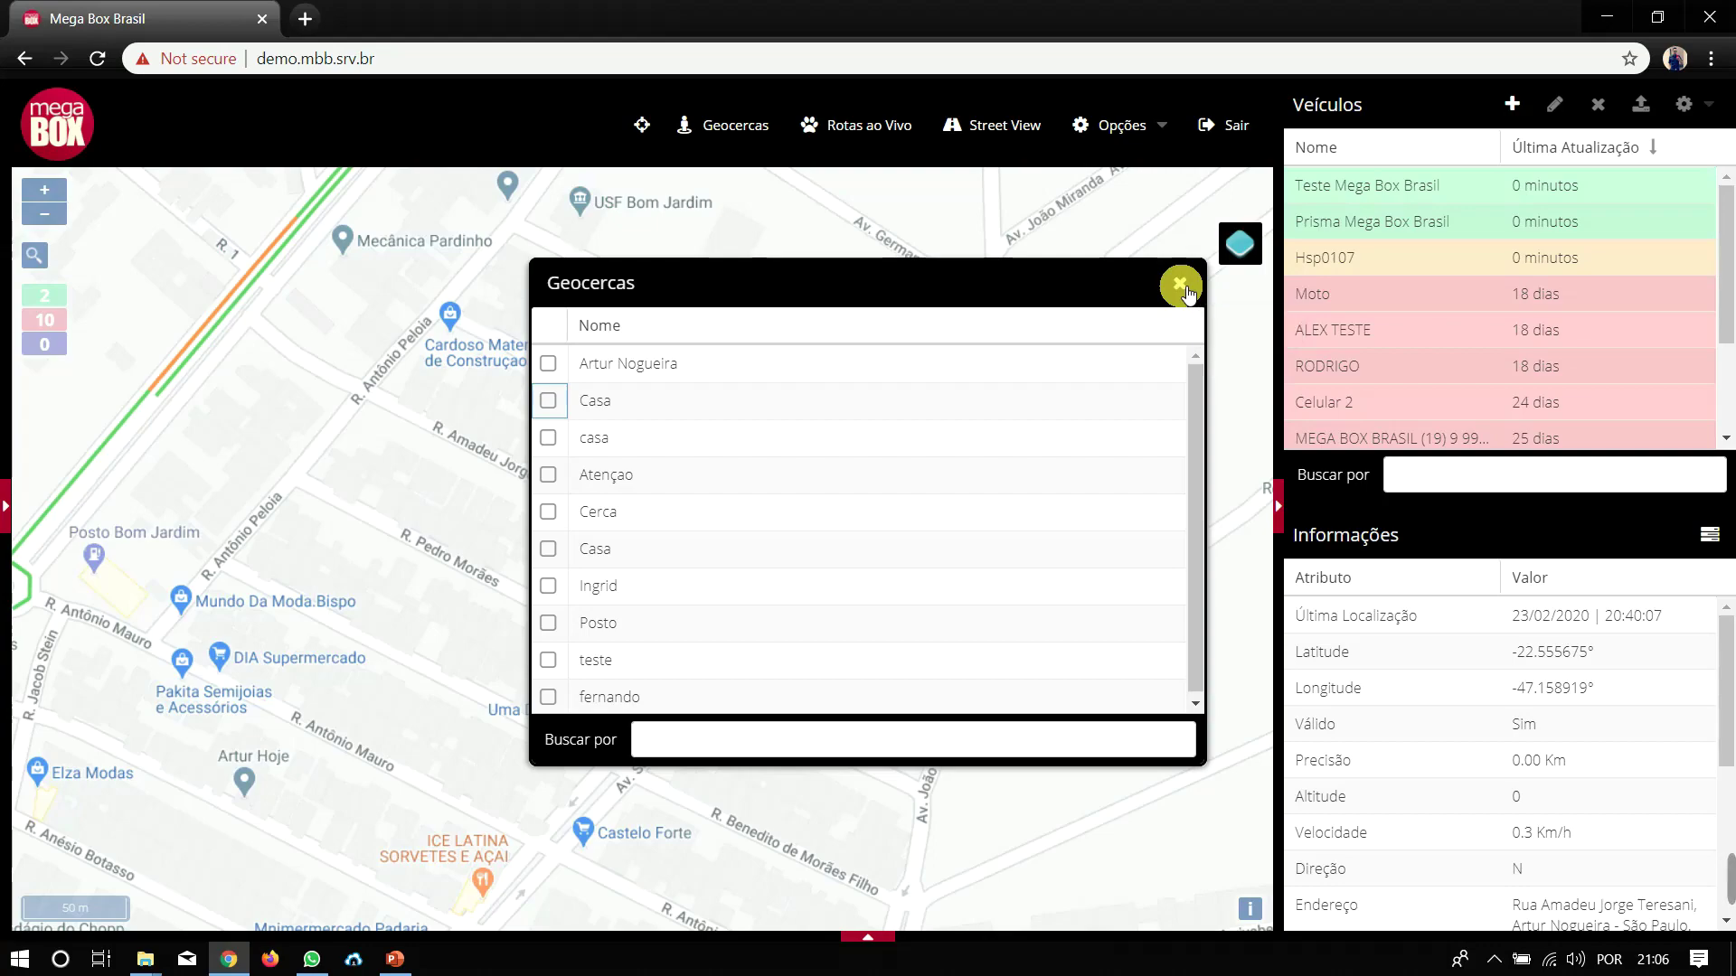
pyautogui.click(1180, 286)
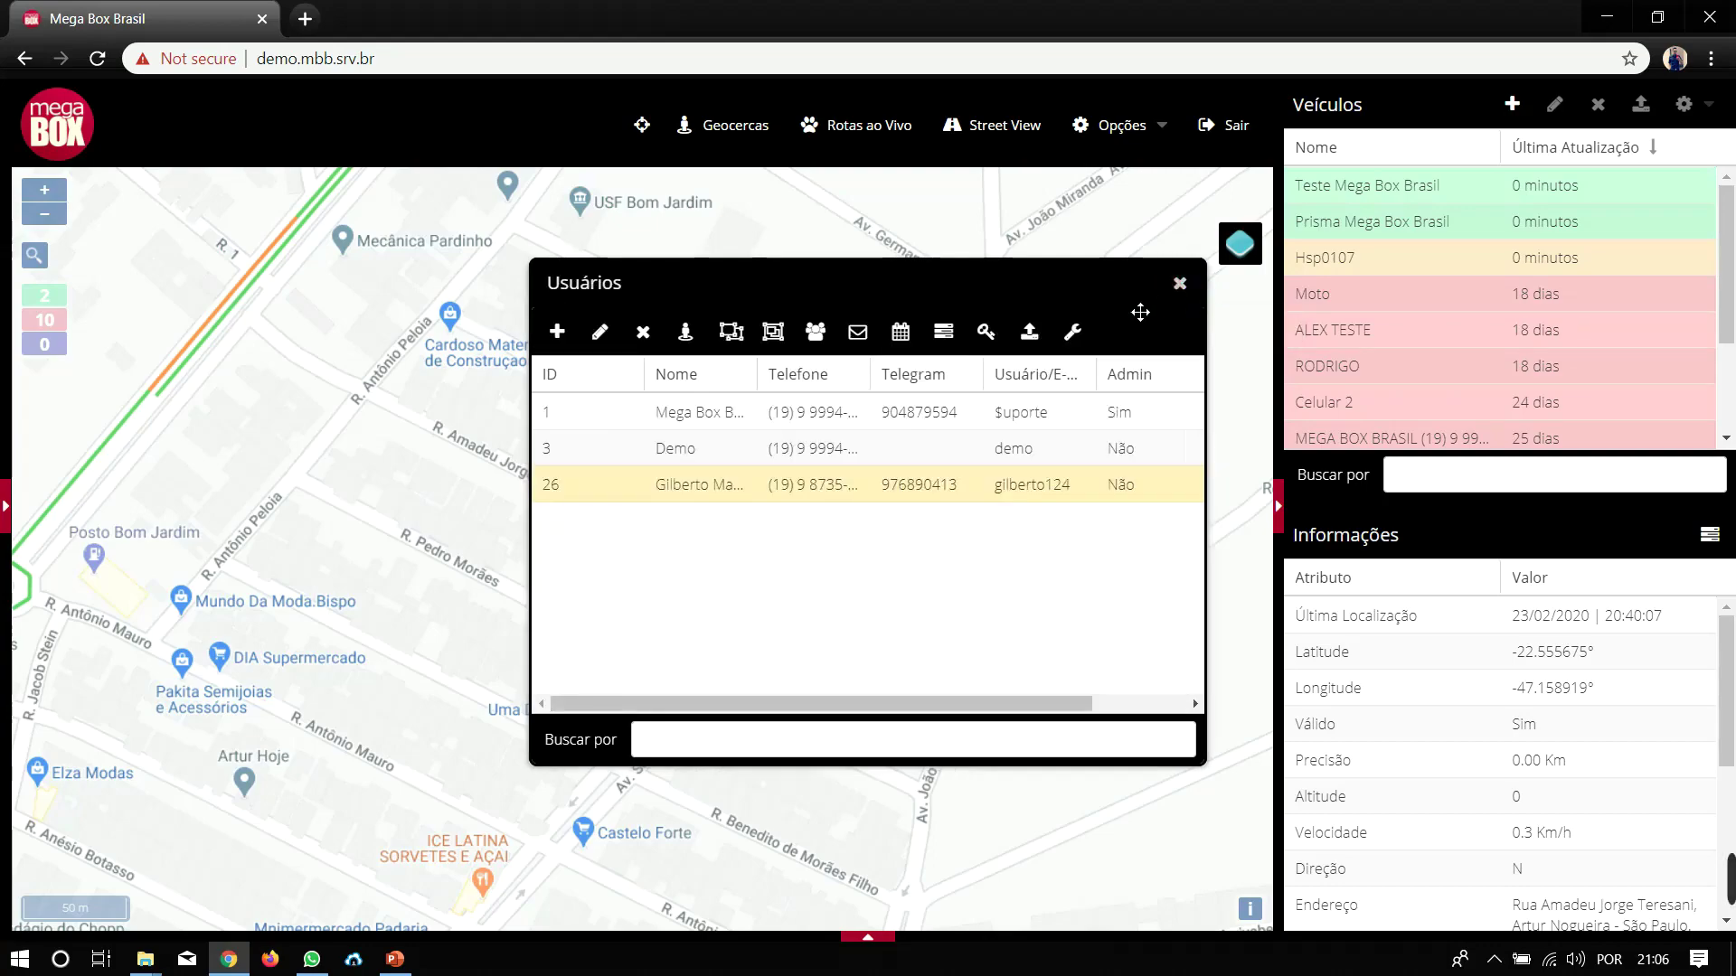
# - Review user 26's Permissões without saving, then close the Usuários list
pyautogui.click(599, 332)
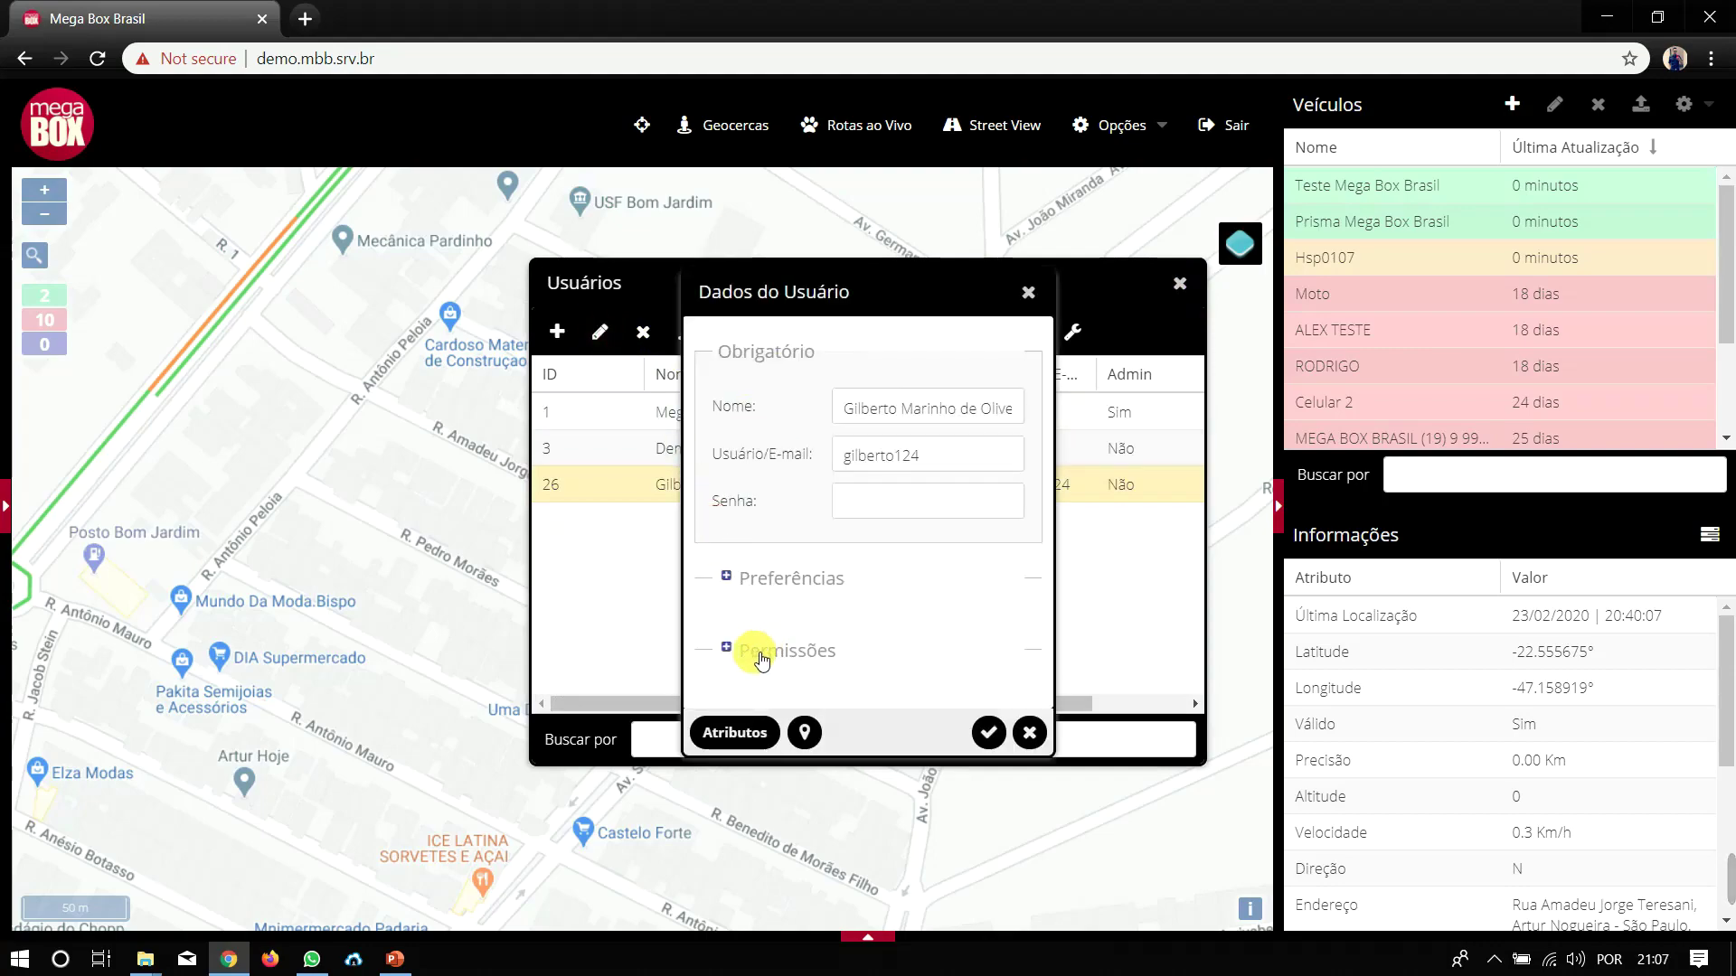
pyautogui.click(783, 652)
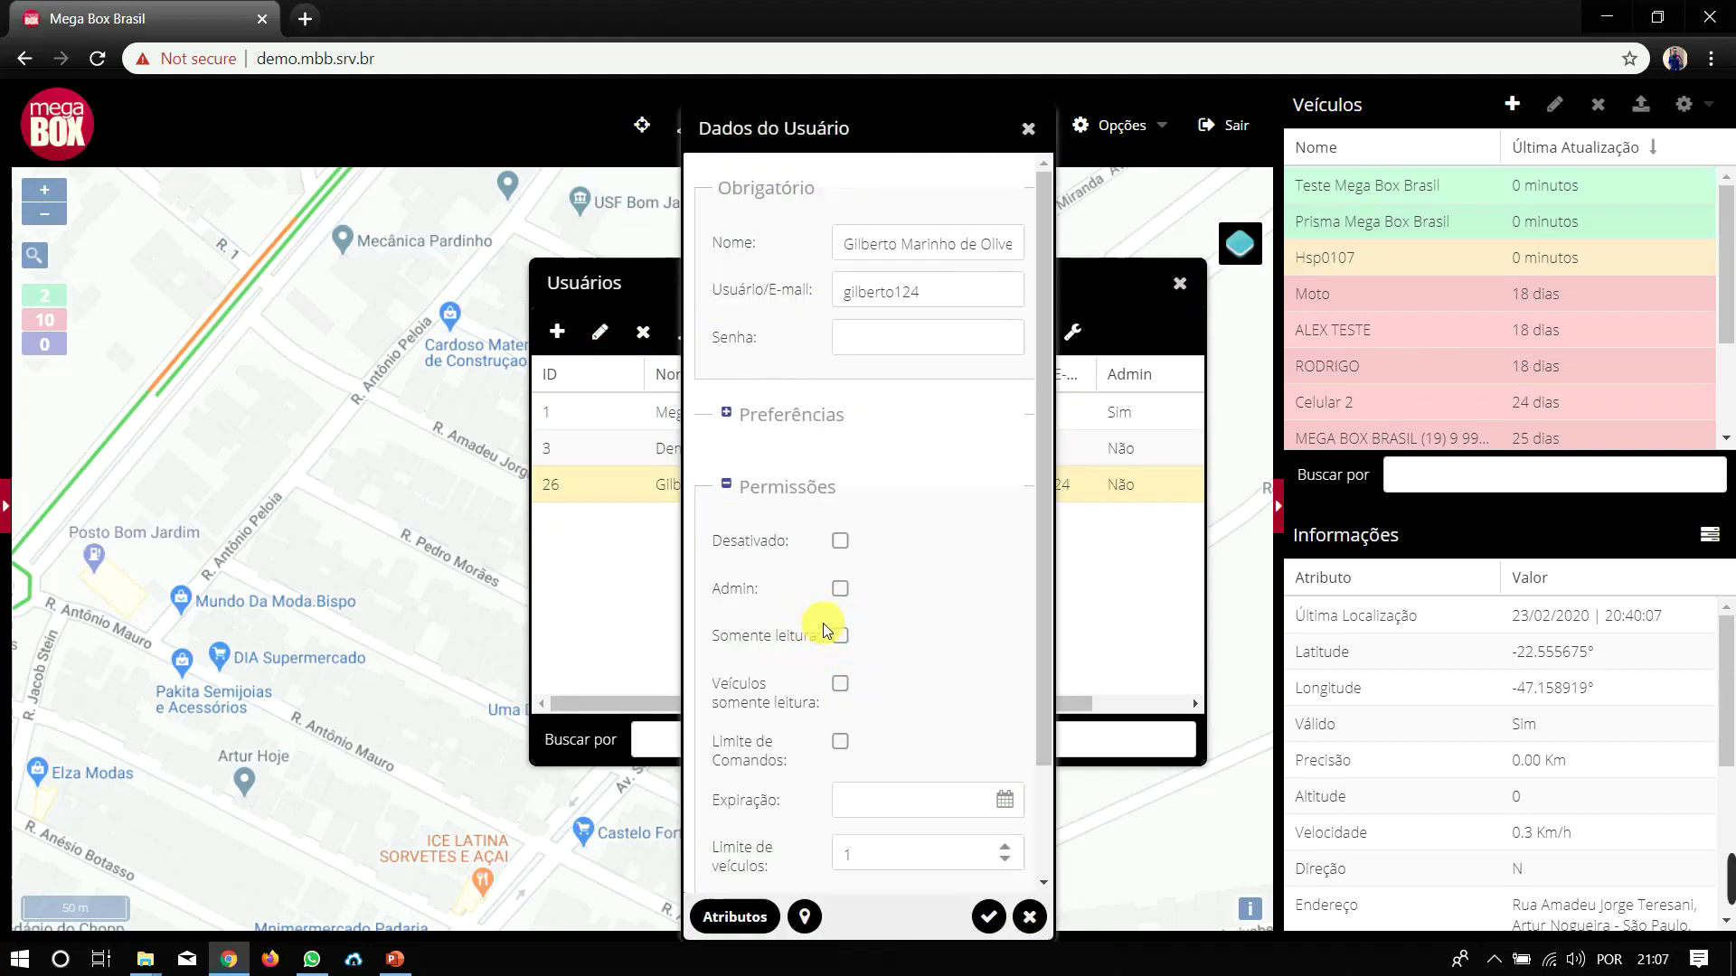
pyautogui.click(1027, 918)
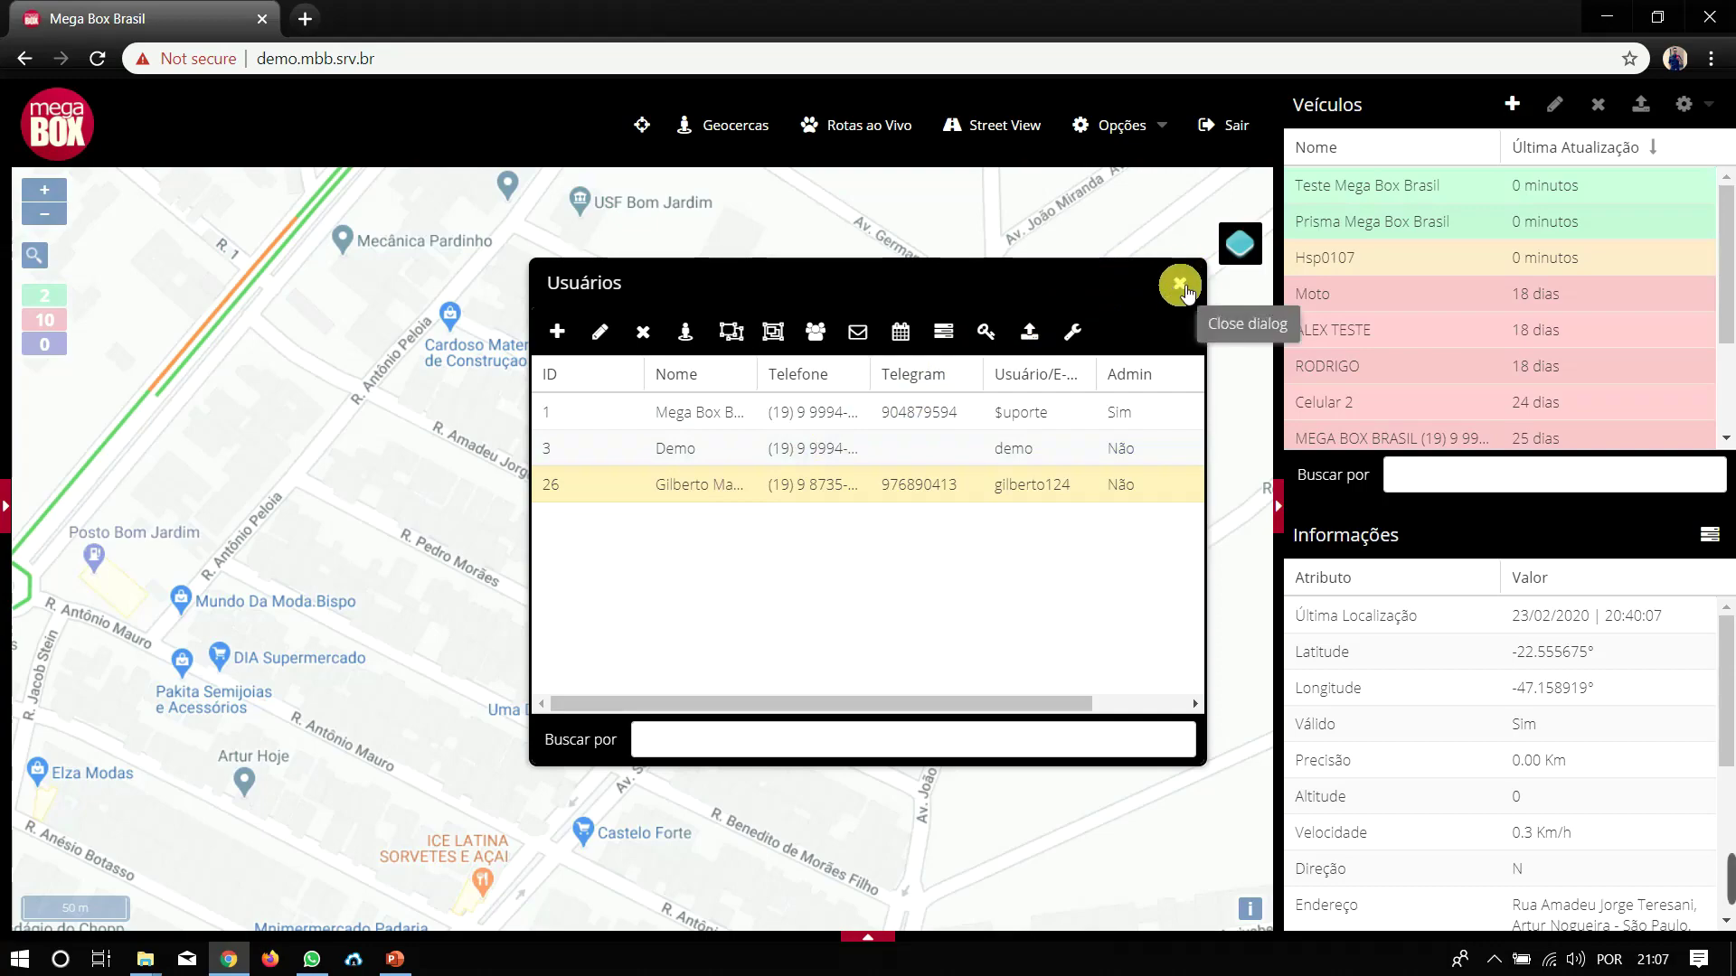
pyautogui.click(1181, 287)
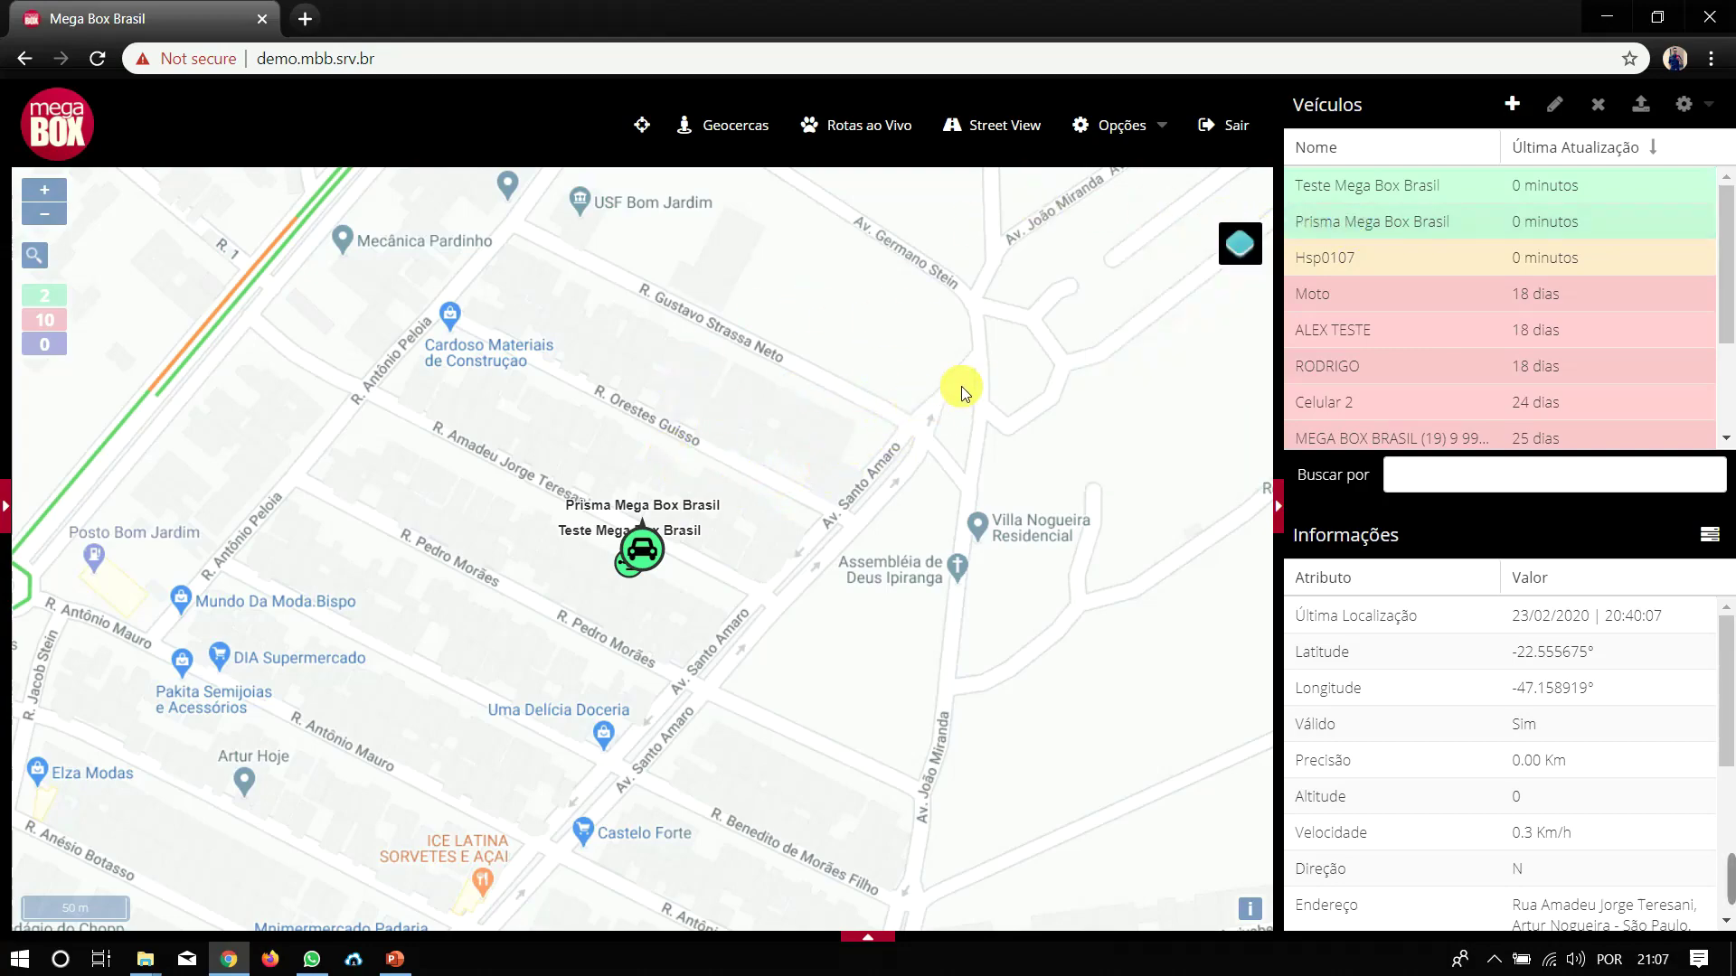
# - Link the casa geofence to the Prisma Mega Box Brasil vehicle via its gear menu
pyautogui.click(1401, 224)
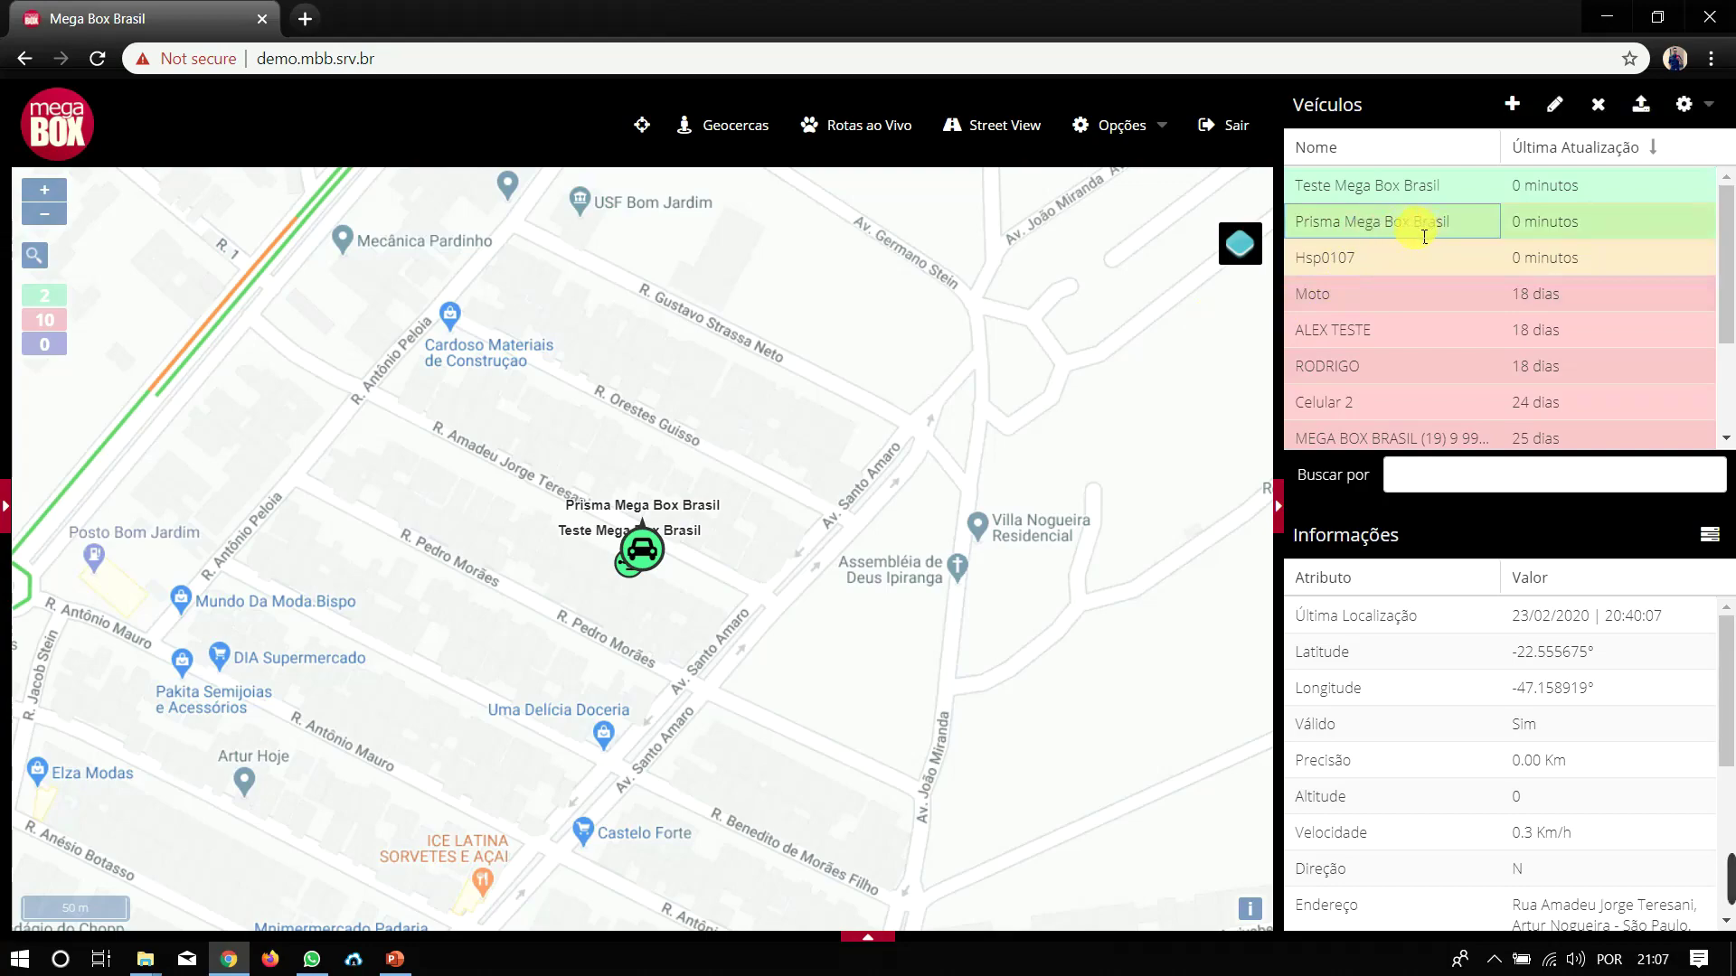
pyautogui.click(1697, 108)
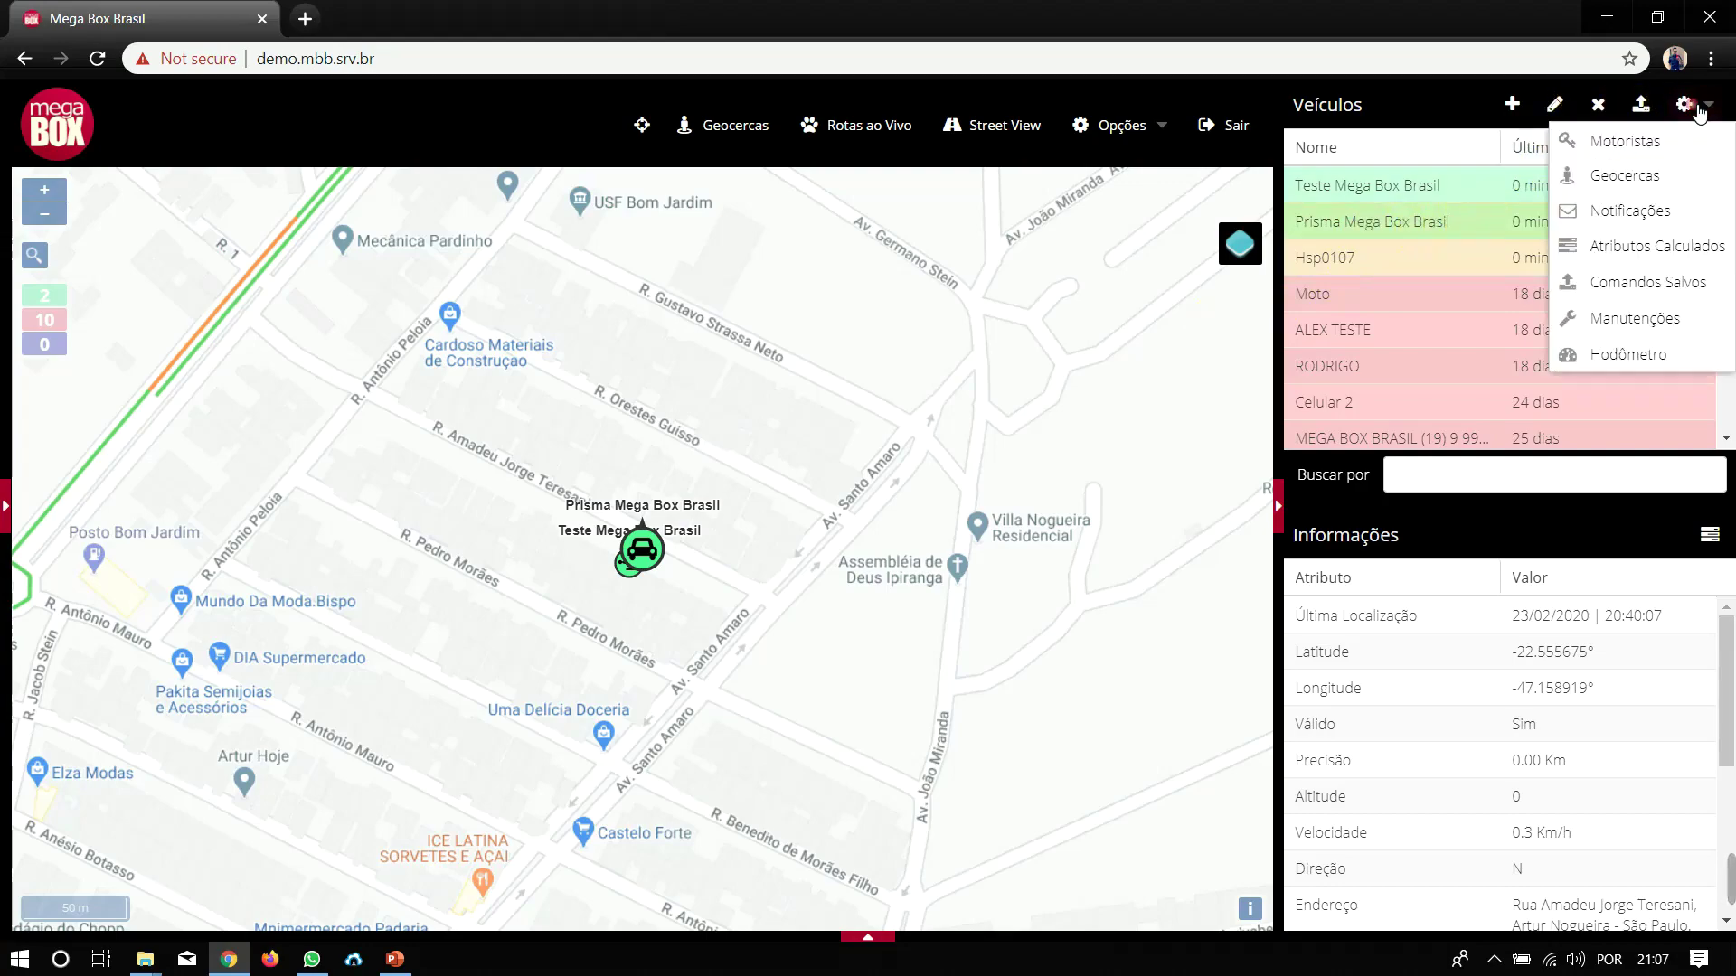
pyautogui.click(1625, 175)
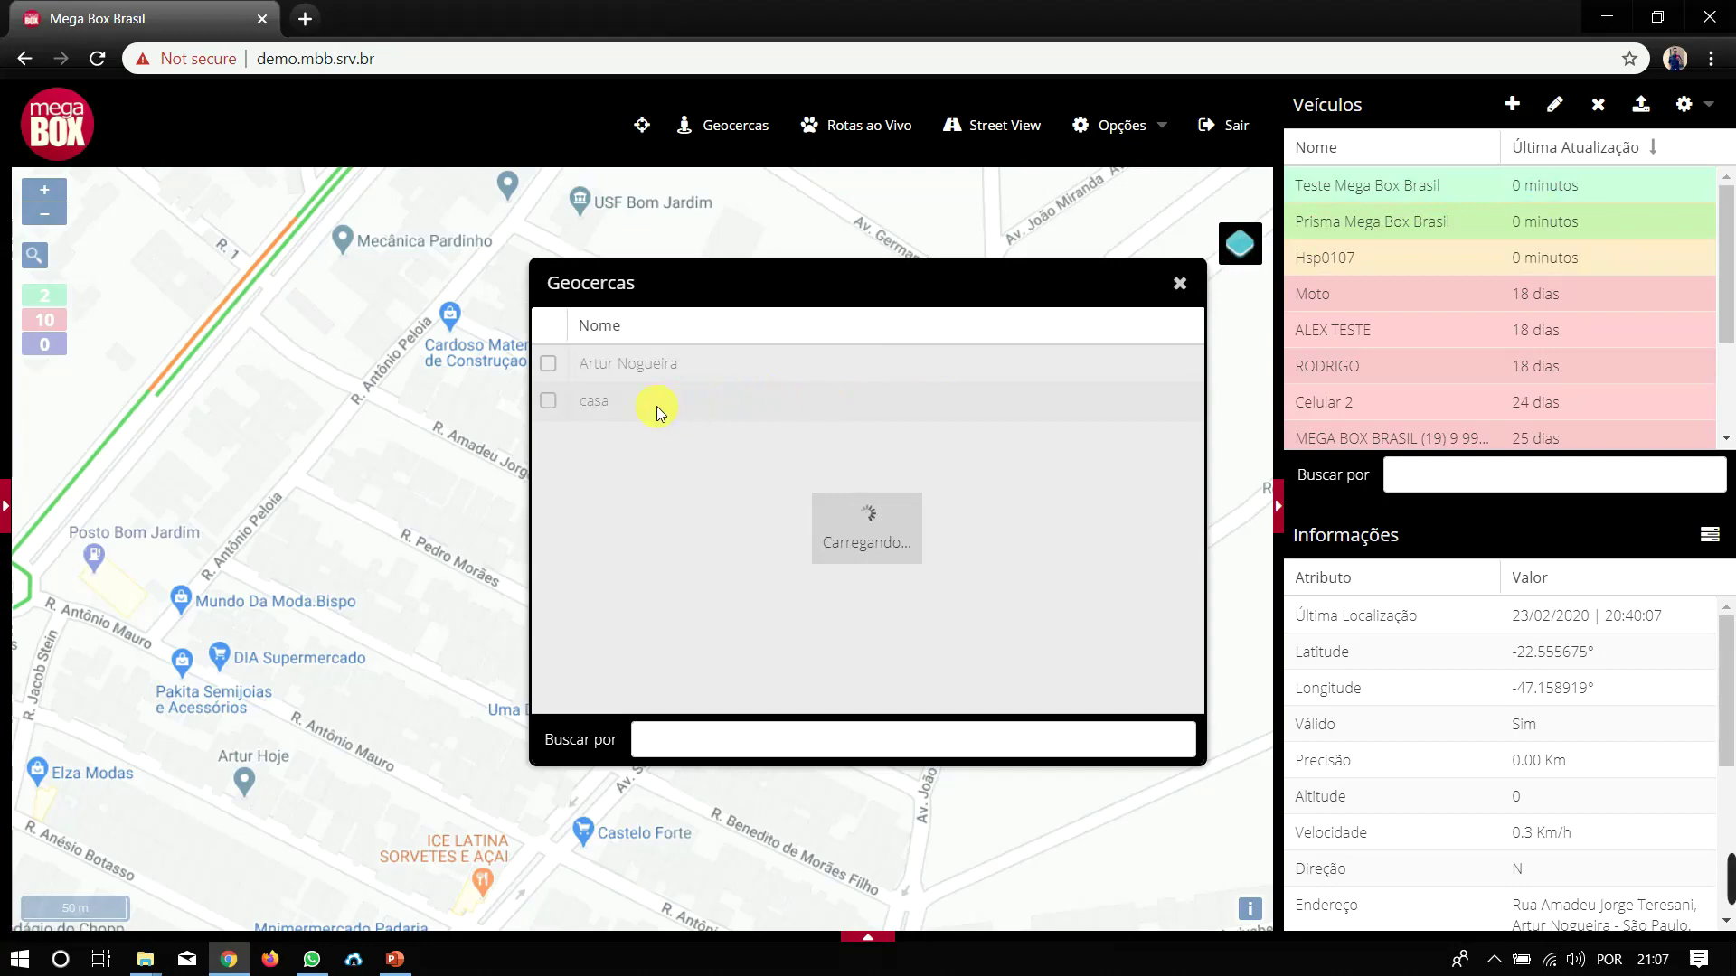
pyautogui.click(547, 402)
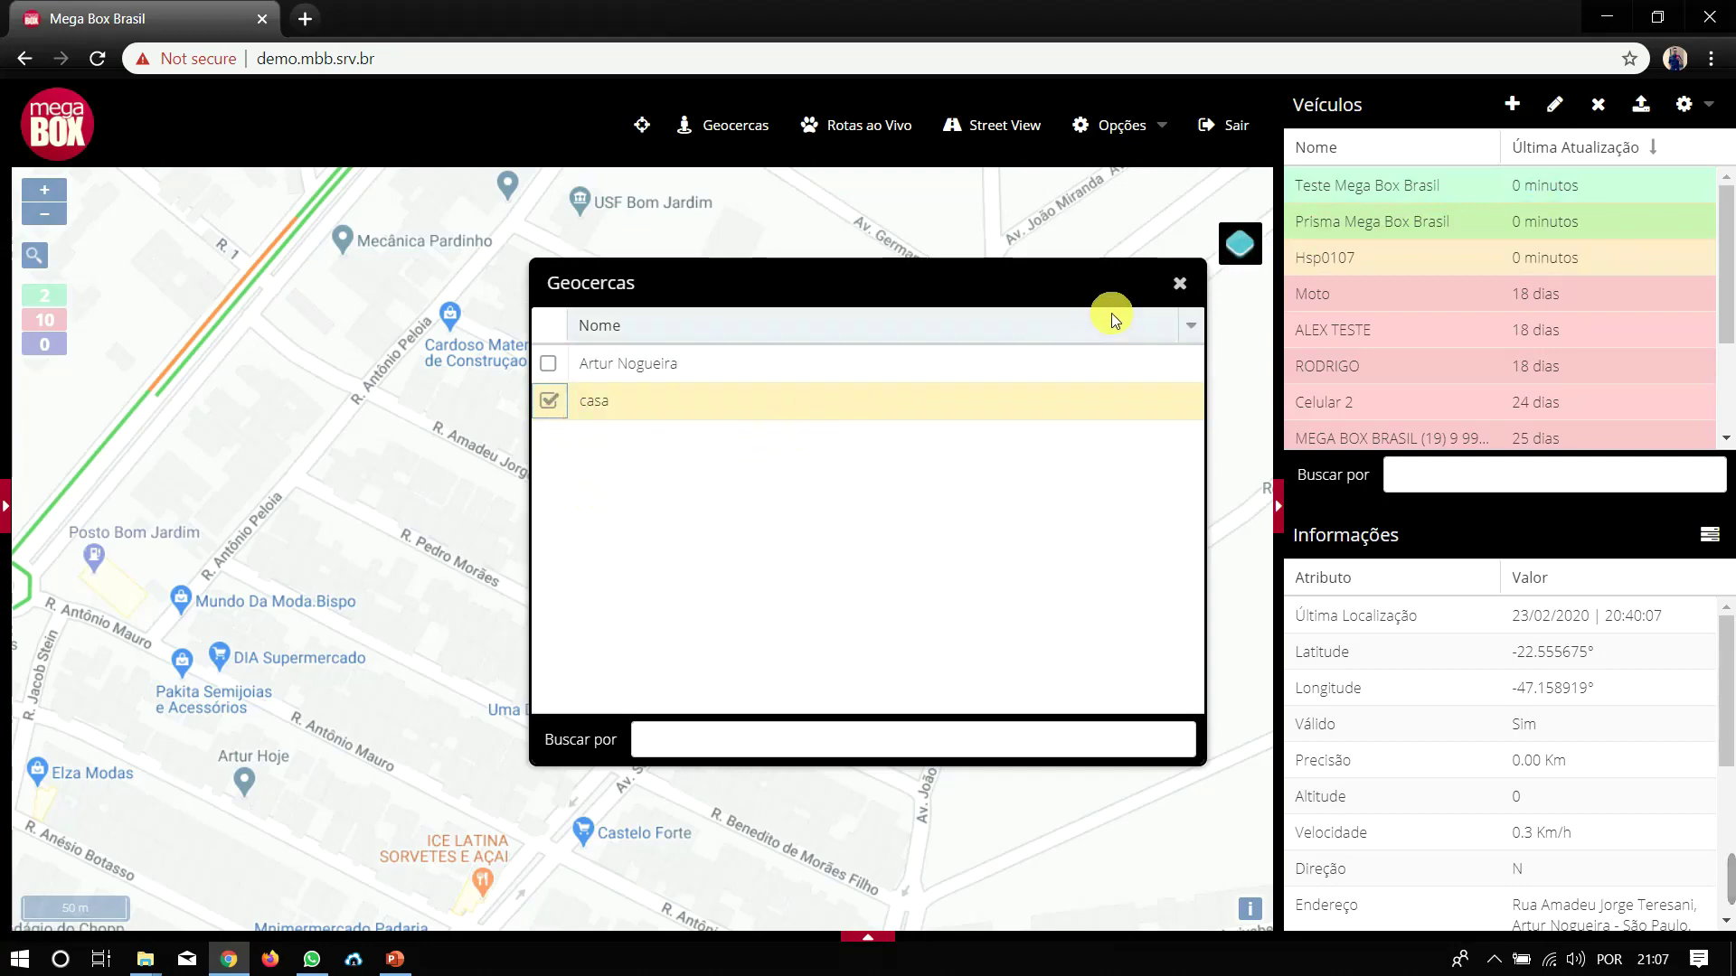
pyautogui.click(1181, 286)
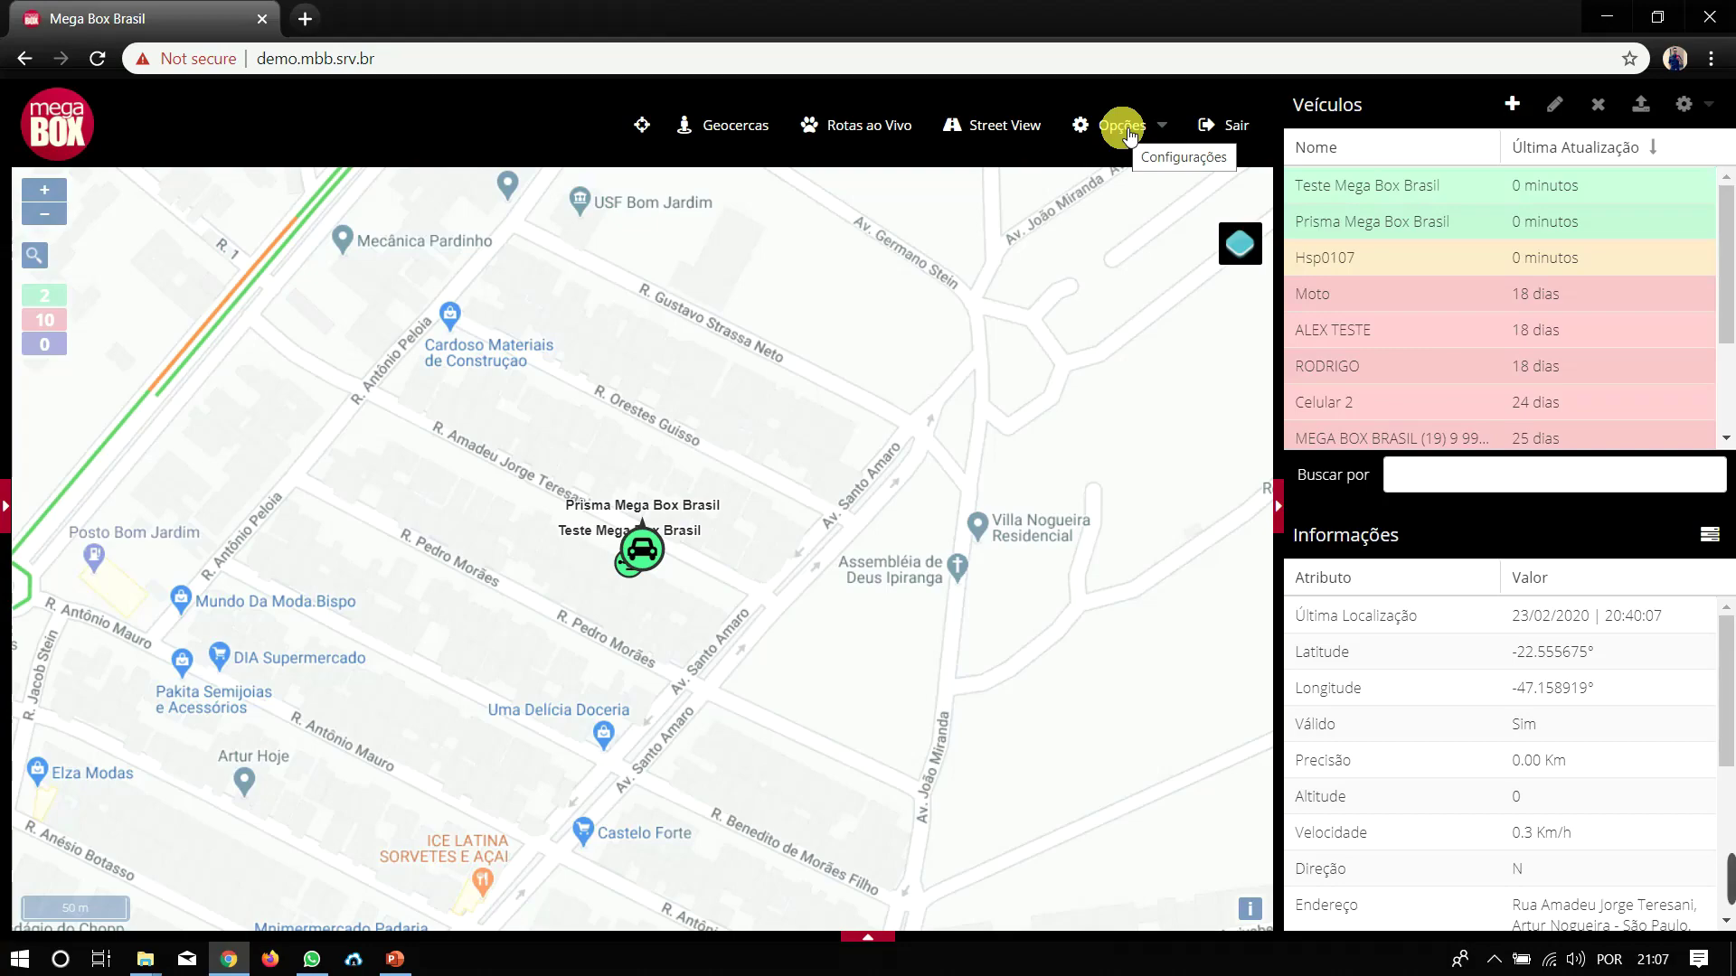
# - Delete the existing Entrada and Saída da cerca virtual notifications from Notificações
pyautogui.click(1126, 128)
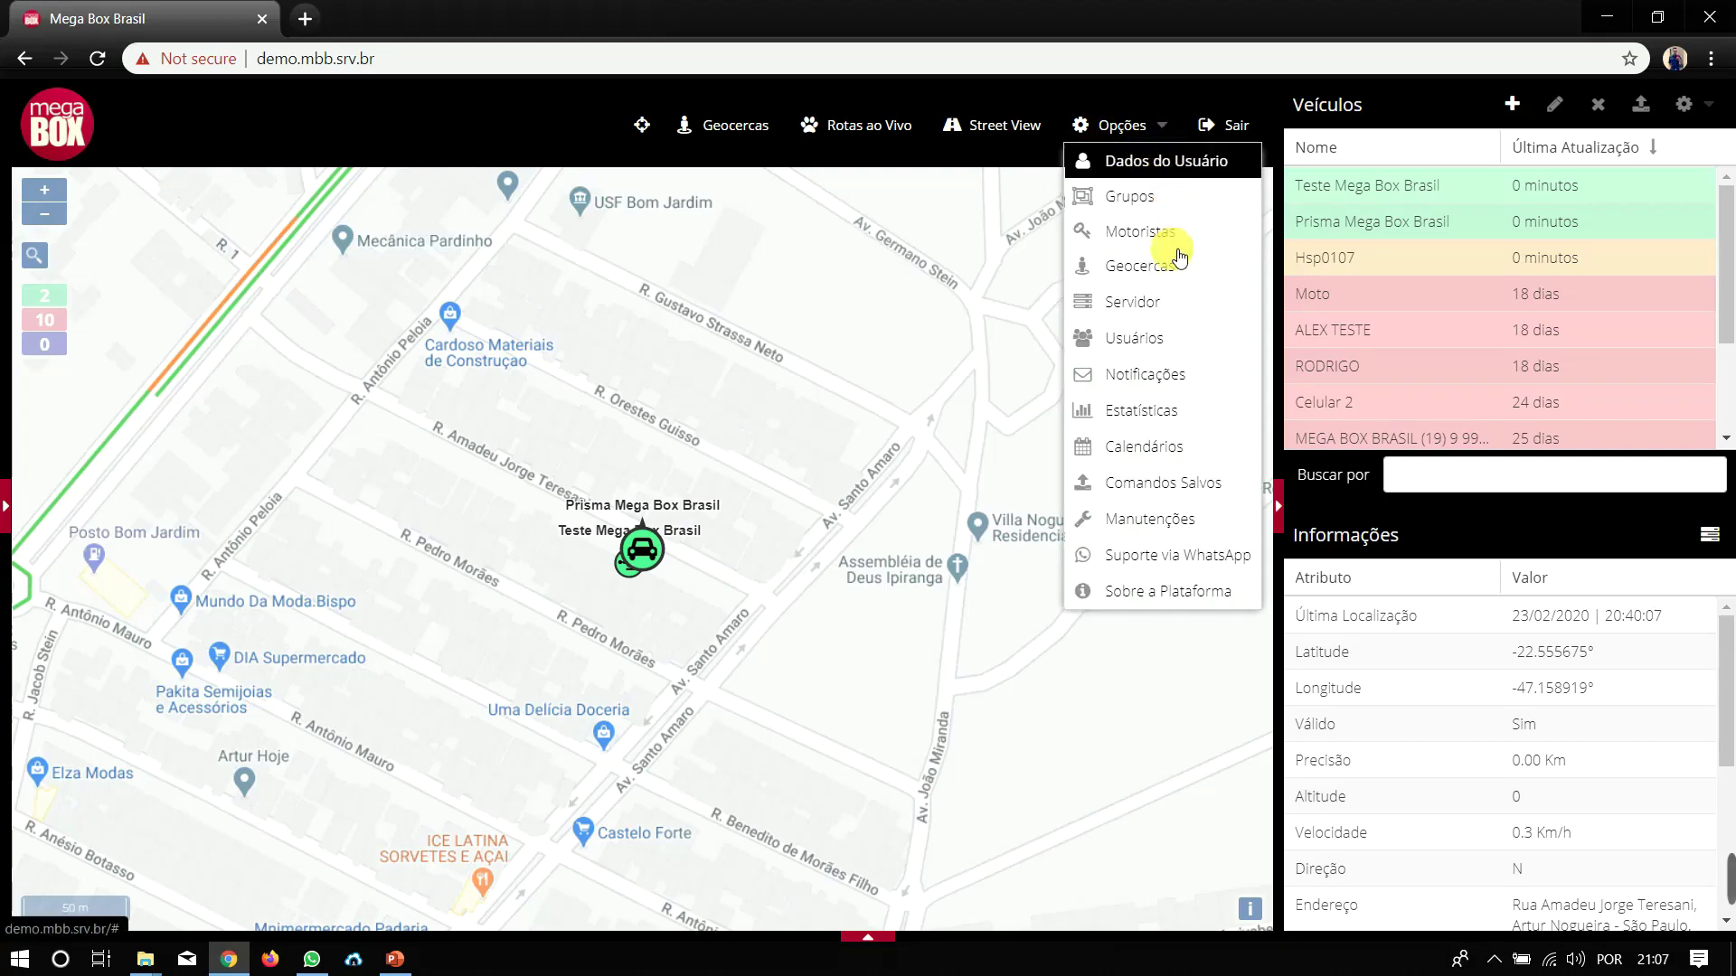
pyautogui.click(1166, 373)
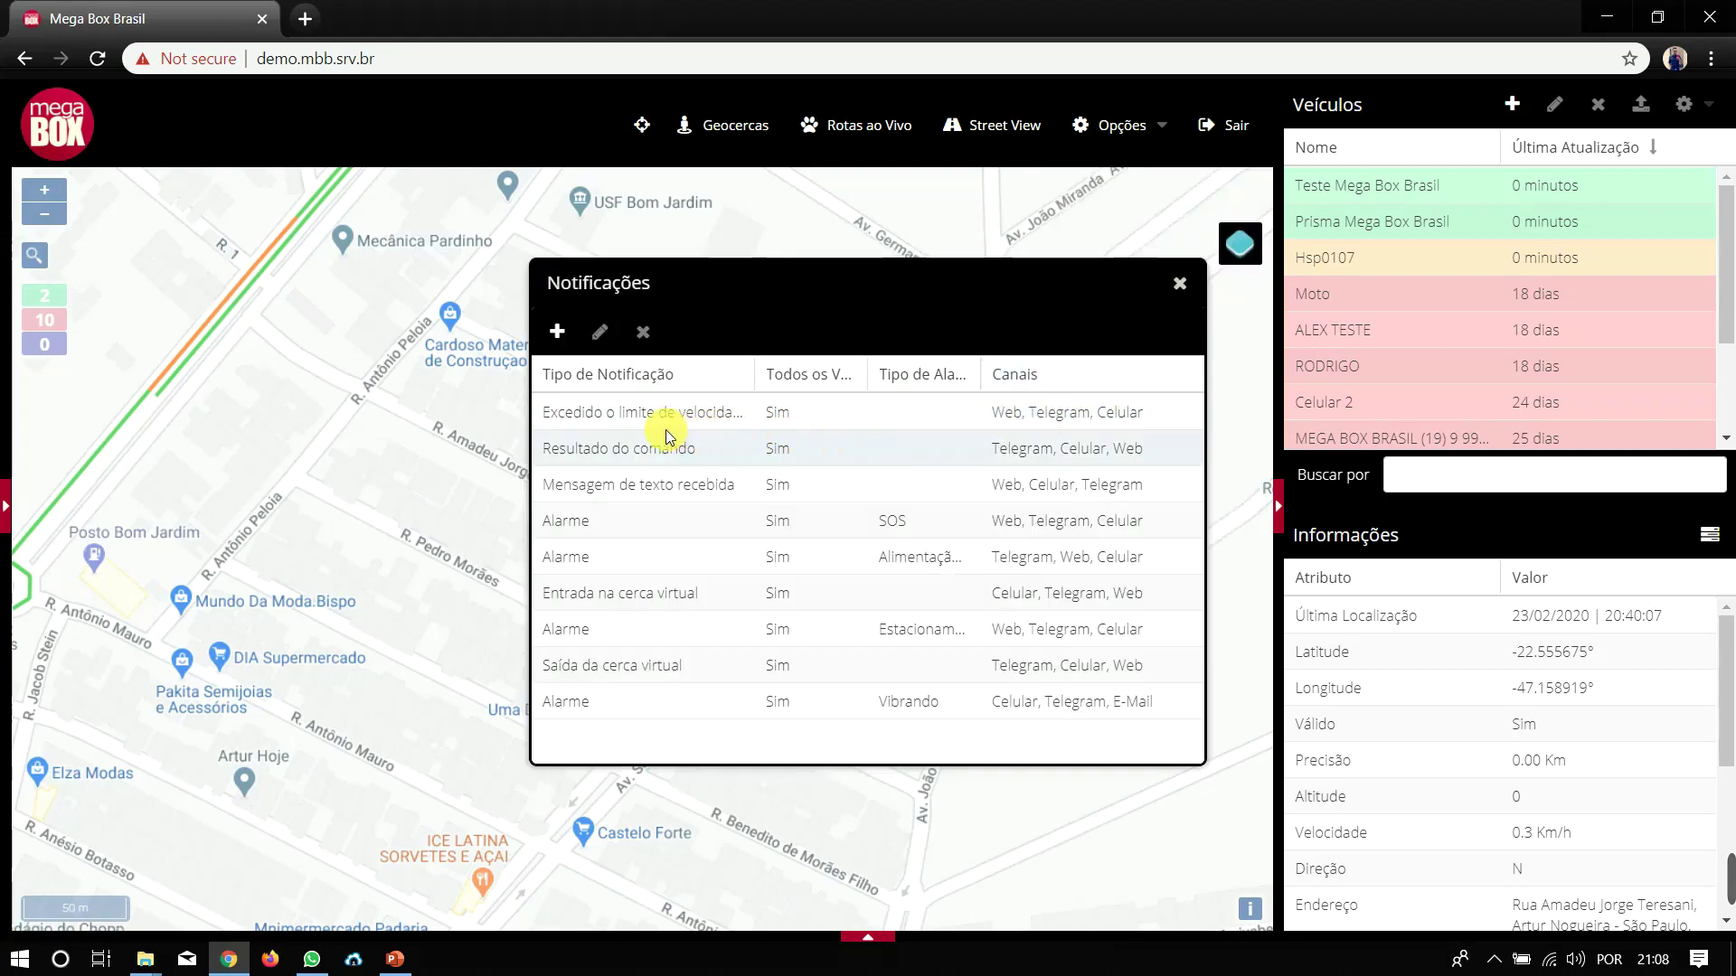
pyautogui.click(651, 593)
pyautogui.click(643, 331)
pyautogui.click(819, 556)
pyautogui.click(642, 331)
pyautogui.click(806, 558)
# - Create an Entrada na cerca virtual notification for Todos os Veículos and save it
pyautogui.click(556, 333)
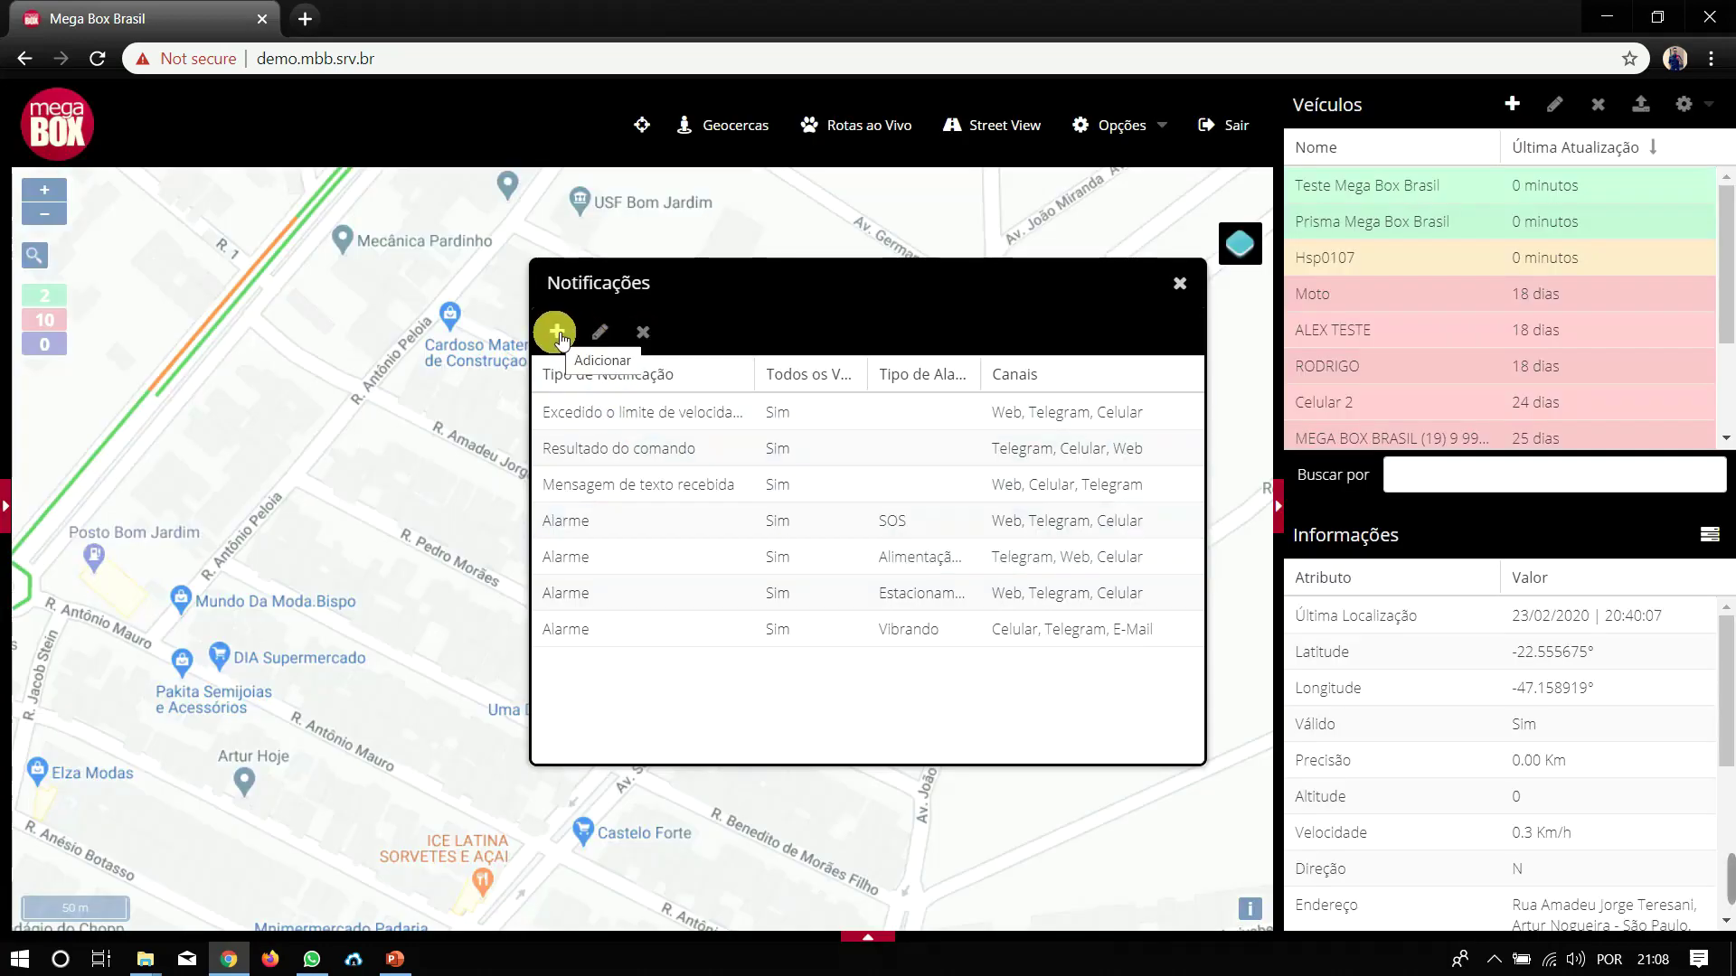
pyautogui.click(1007, 442)
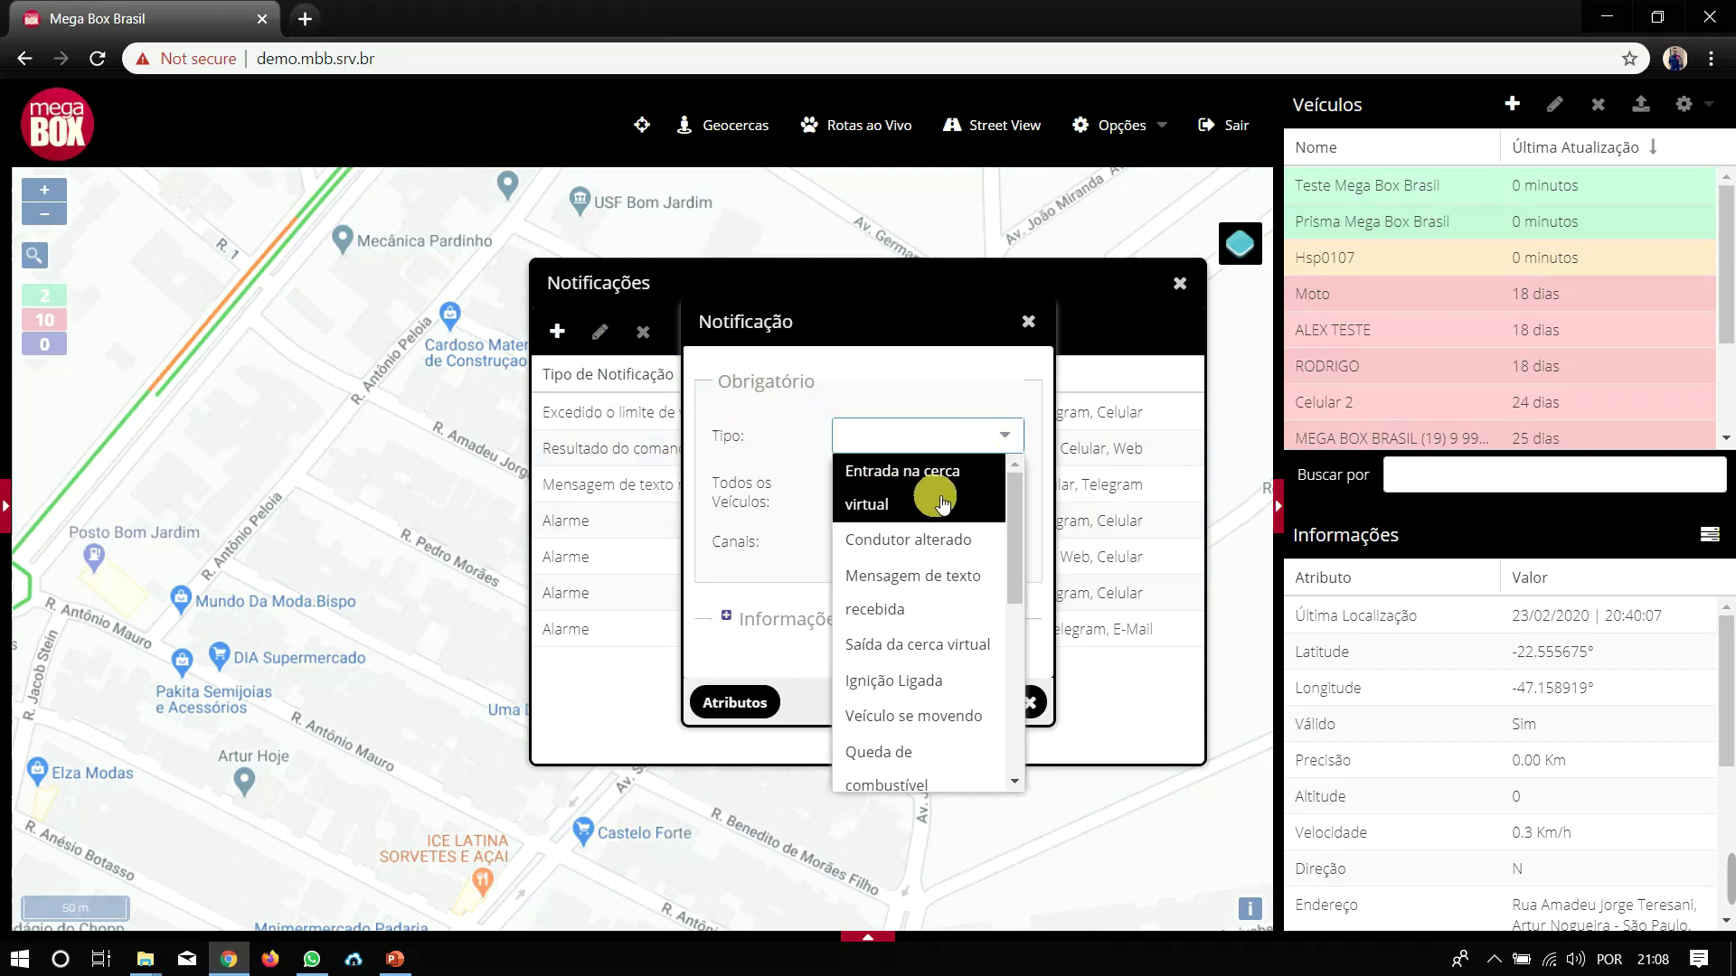
pyautogui.click(887, 496)
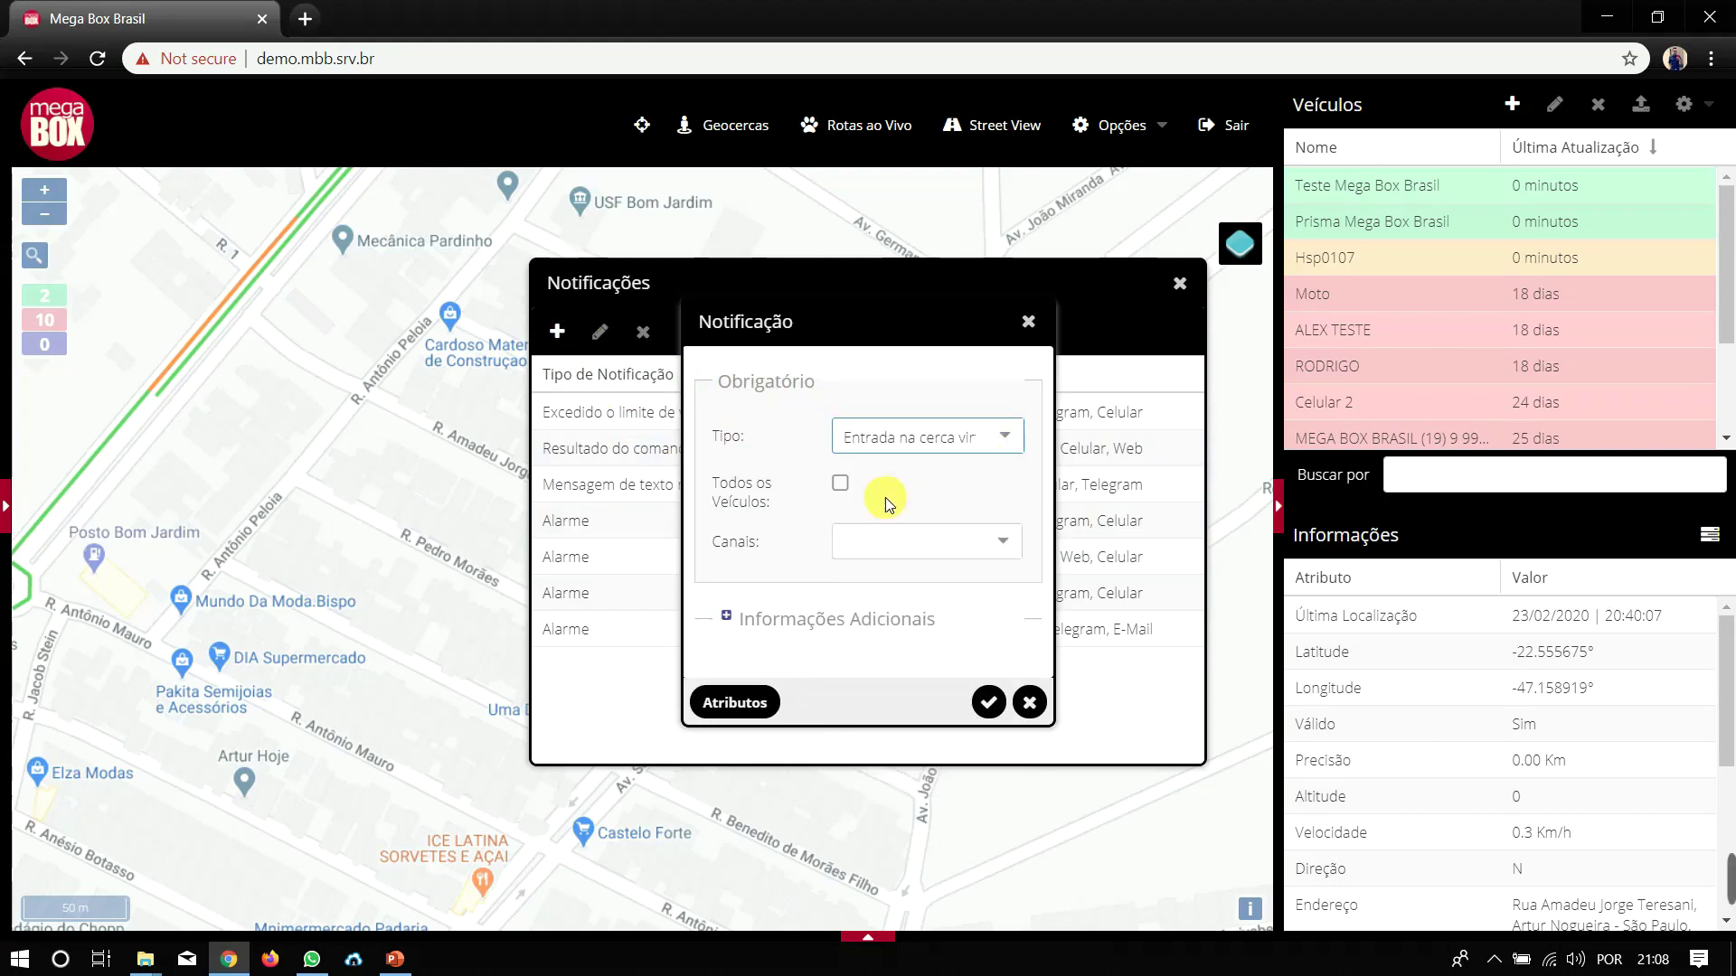
pyautogui.click(841, 484)
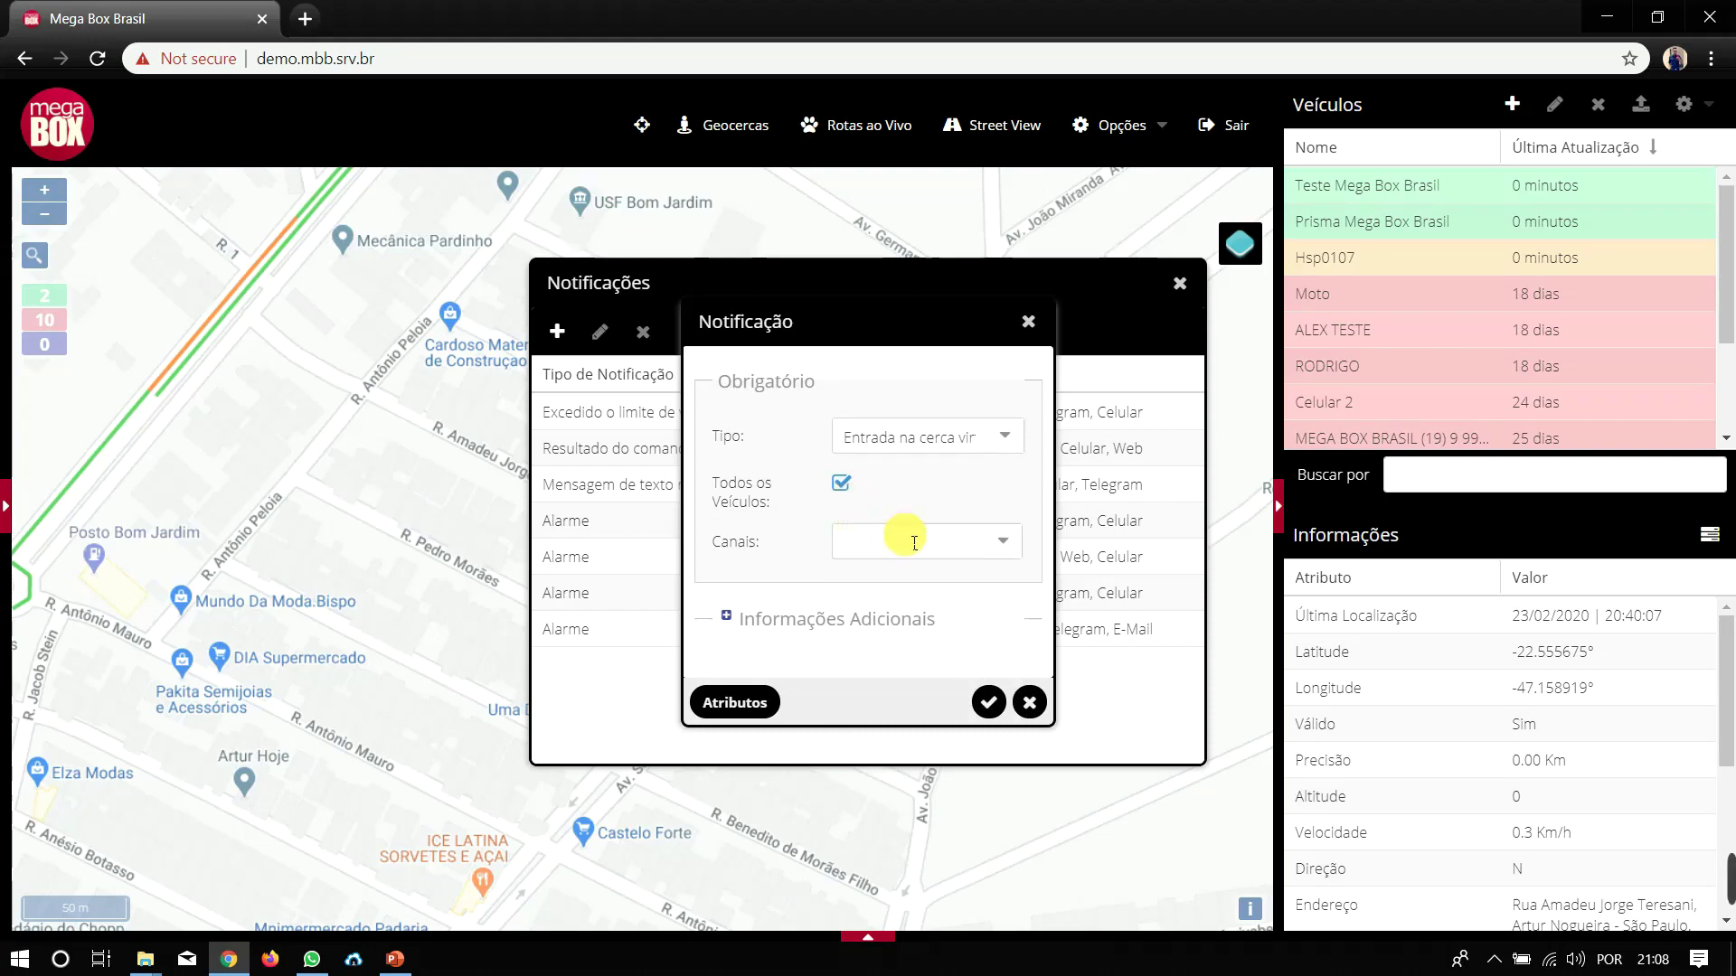
pyautogui.click(989, 705)
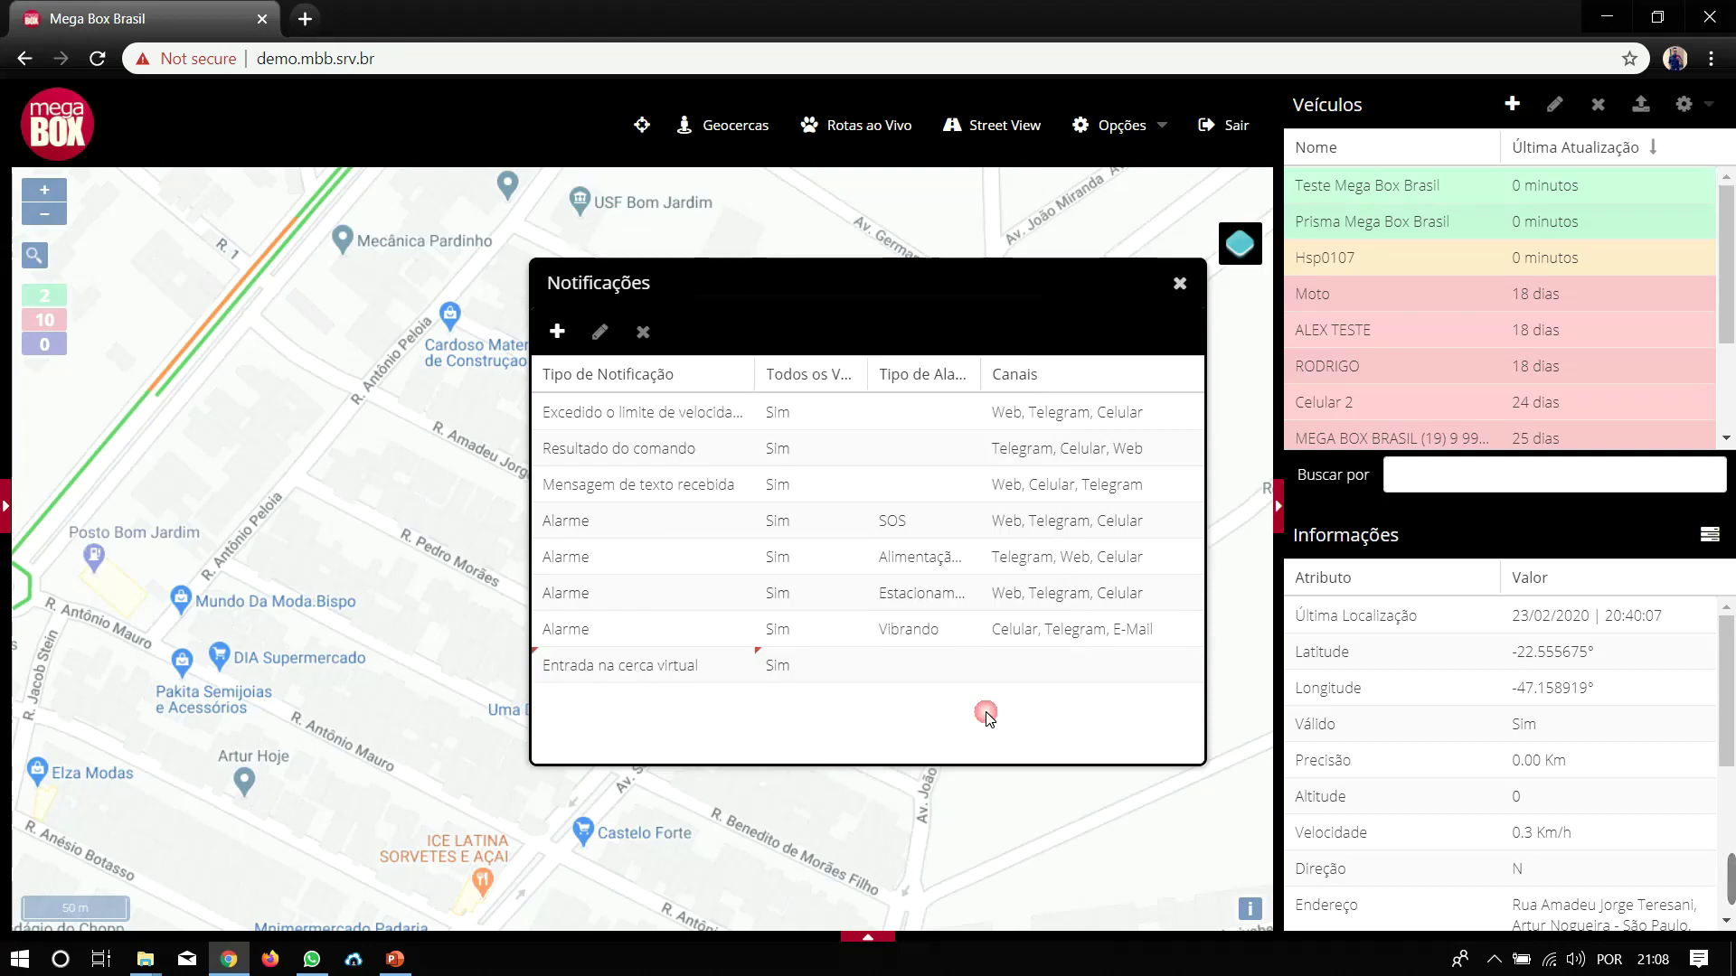
# - Save a Saída da cerca virtual notification for Todos os Veículos, then close Notificações
pyautogui.click(558, 332)
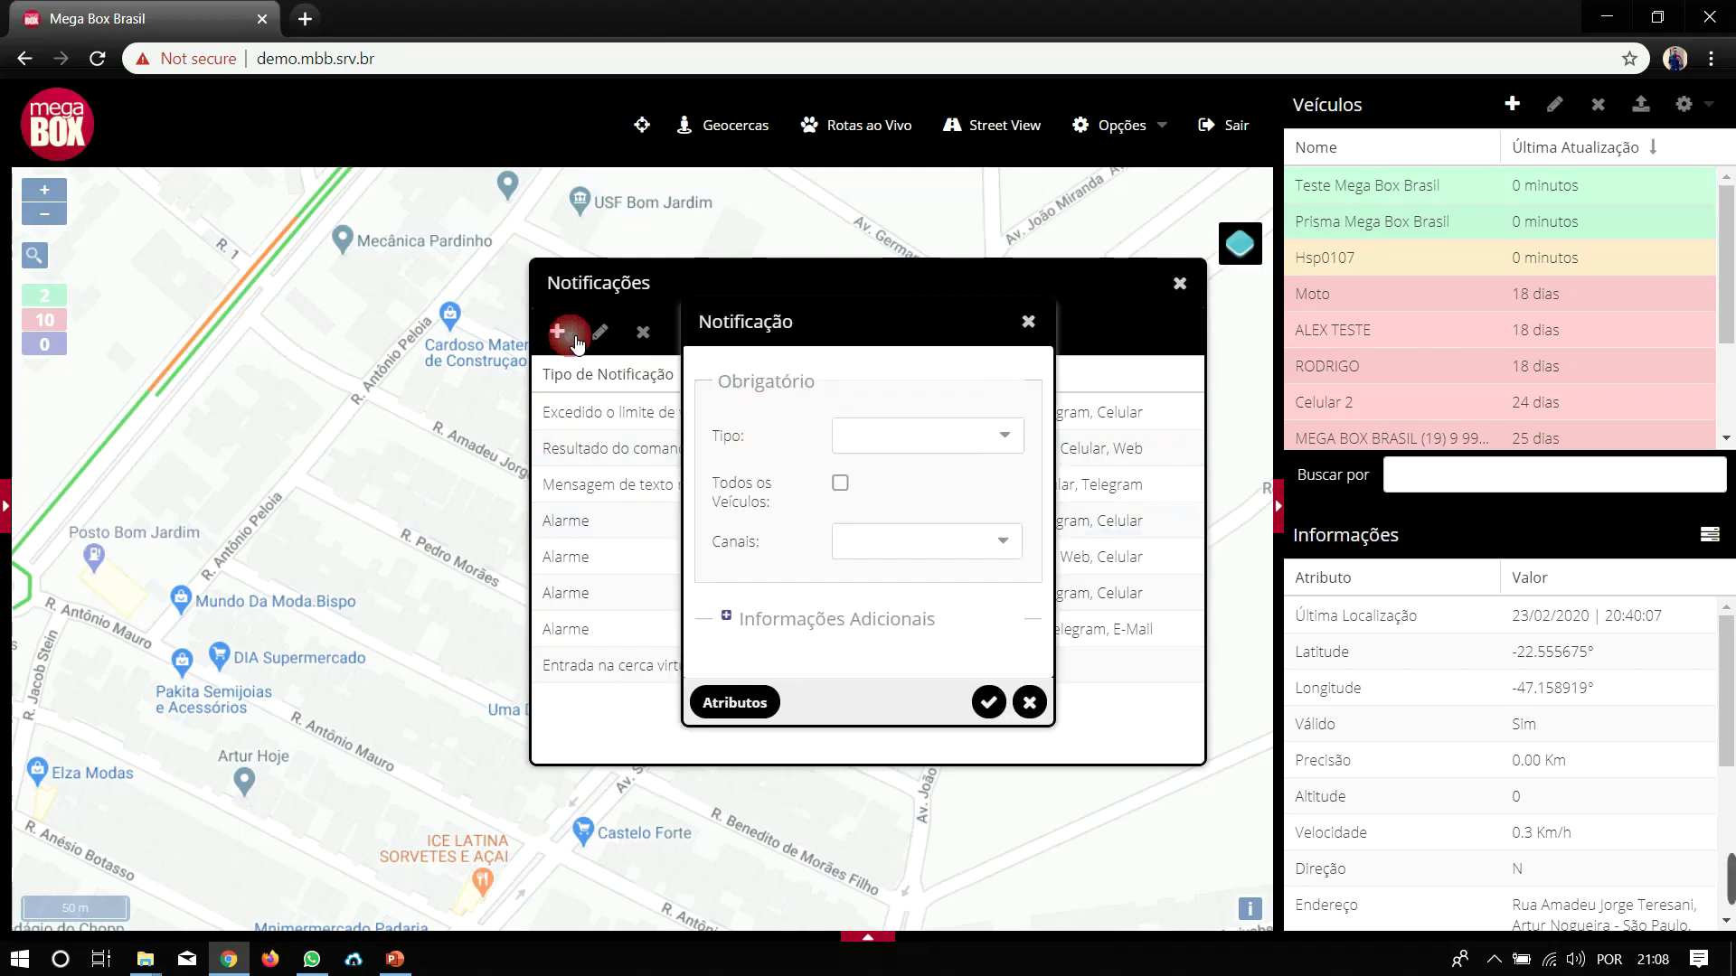
pyautogui.click(998, 425)
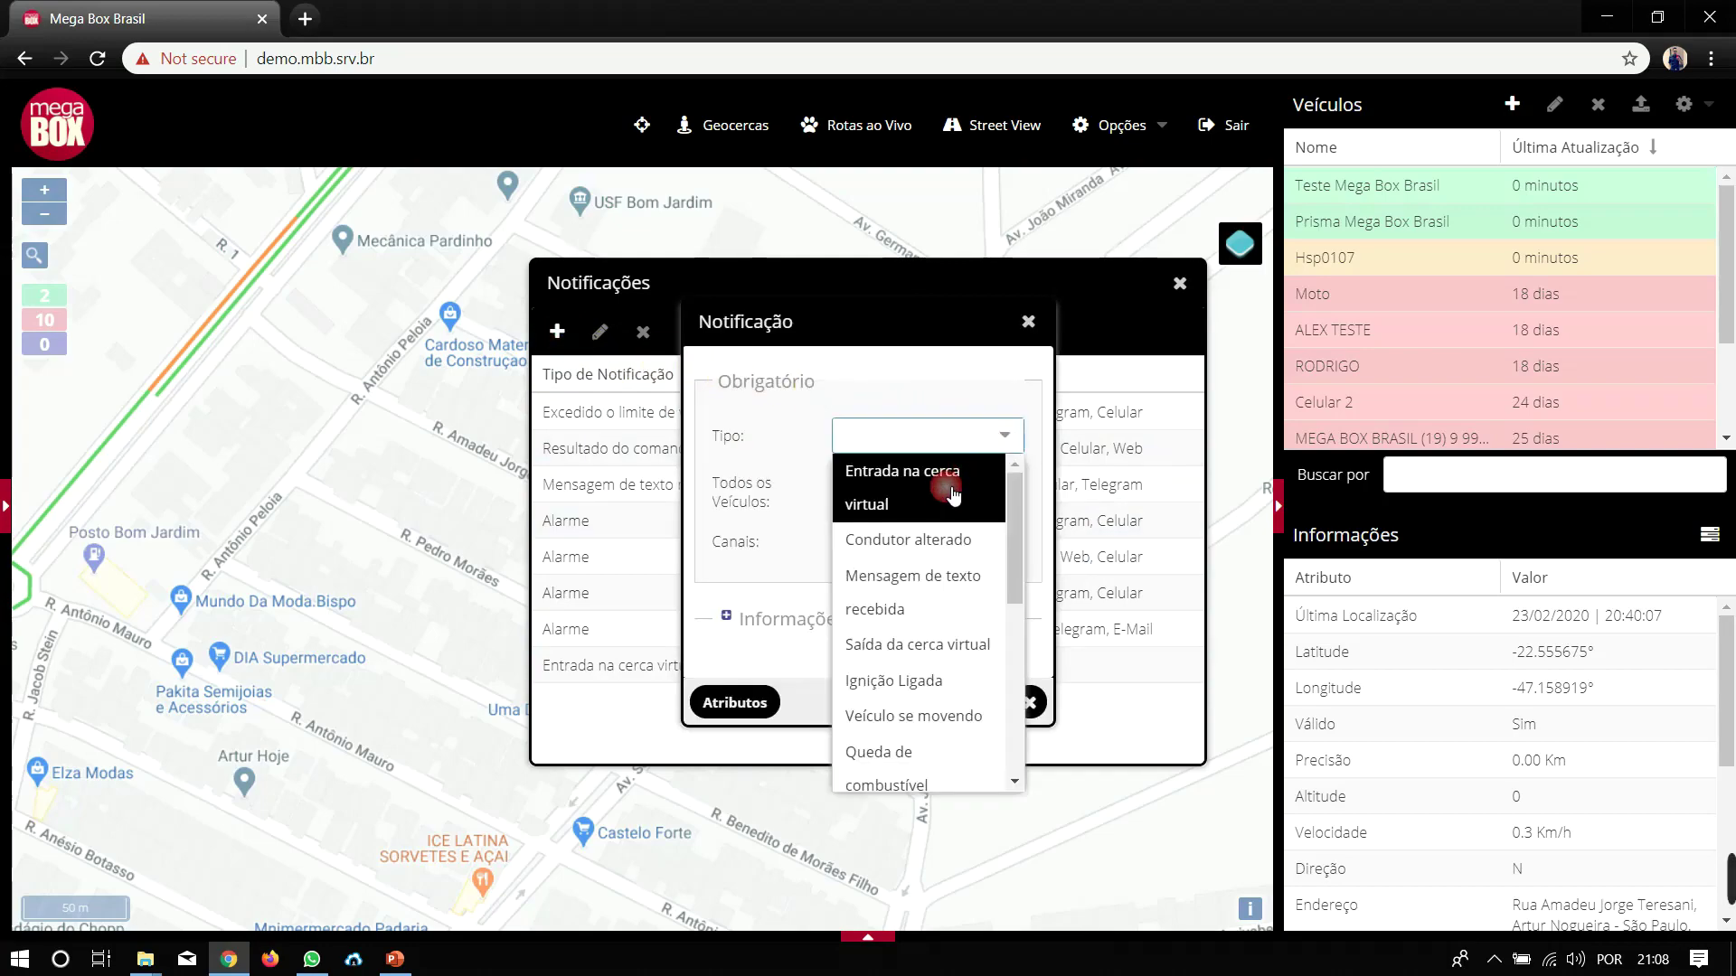
pyautogui.click(965, 651)
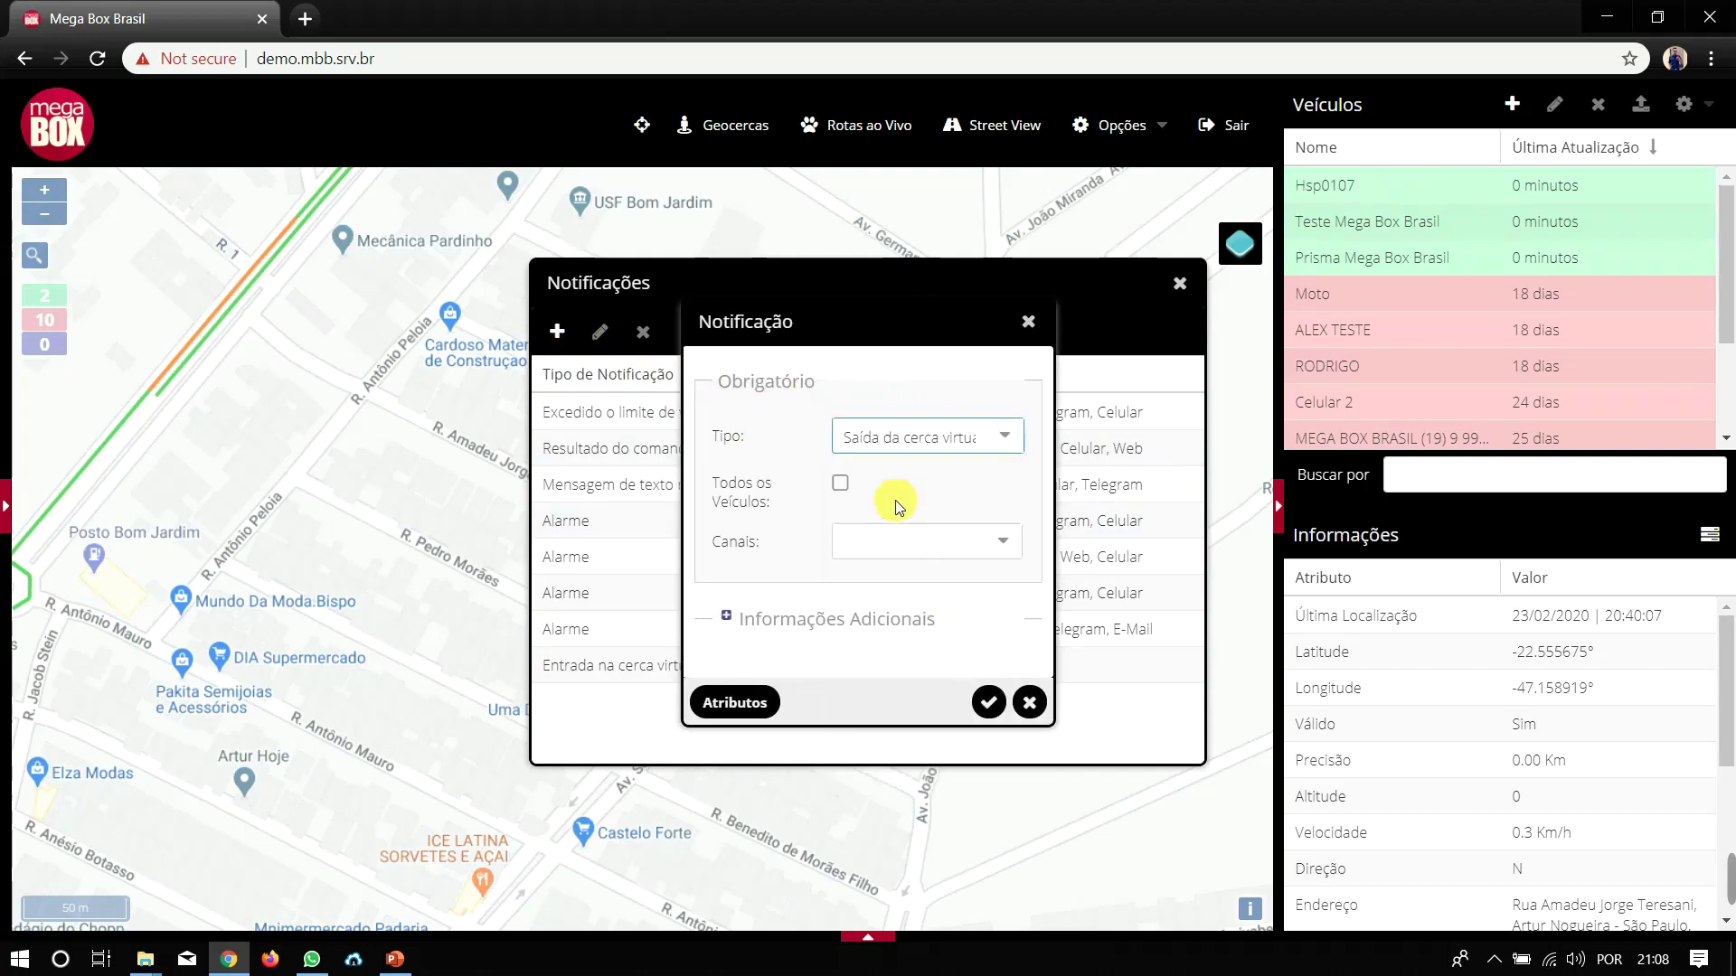
pyautogui.click(839, 491)
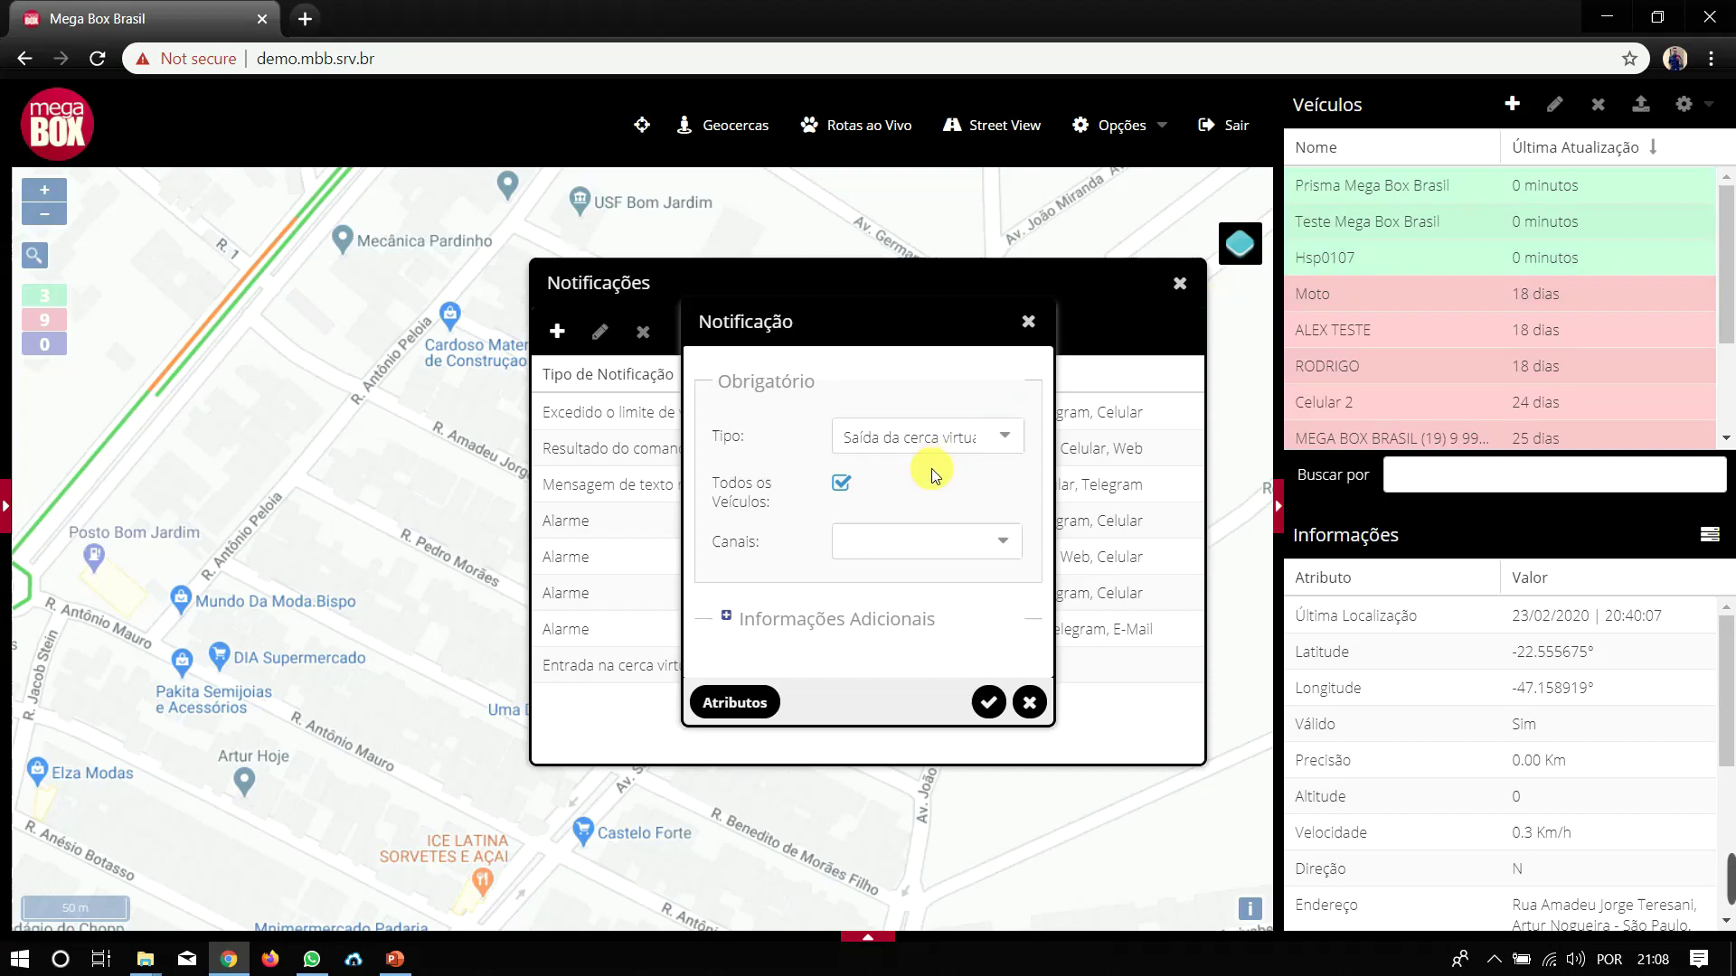
pyautogui.click(990, 710)
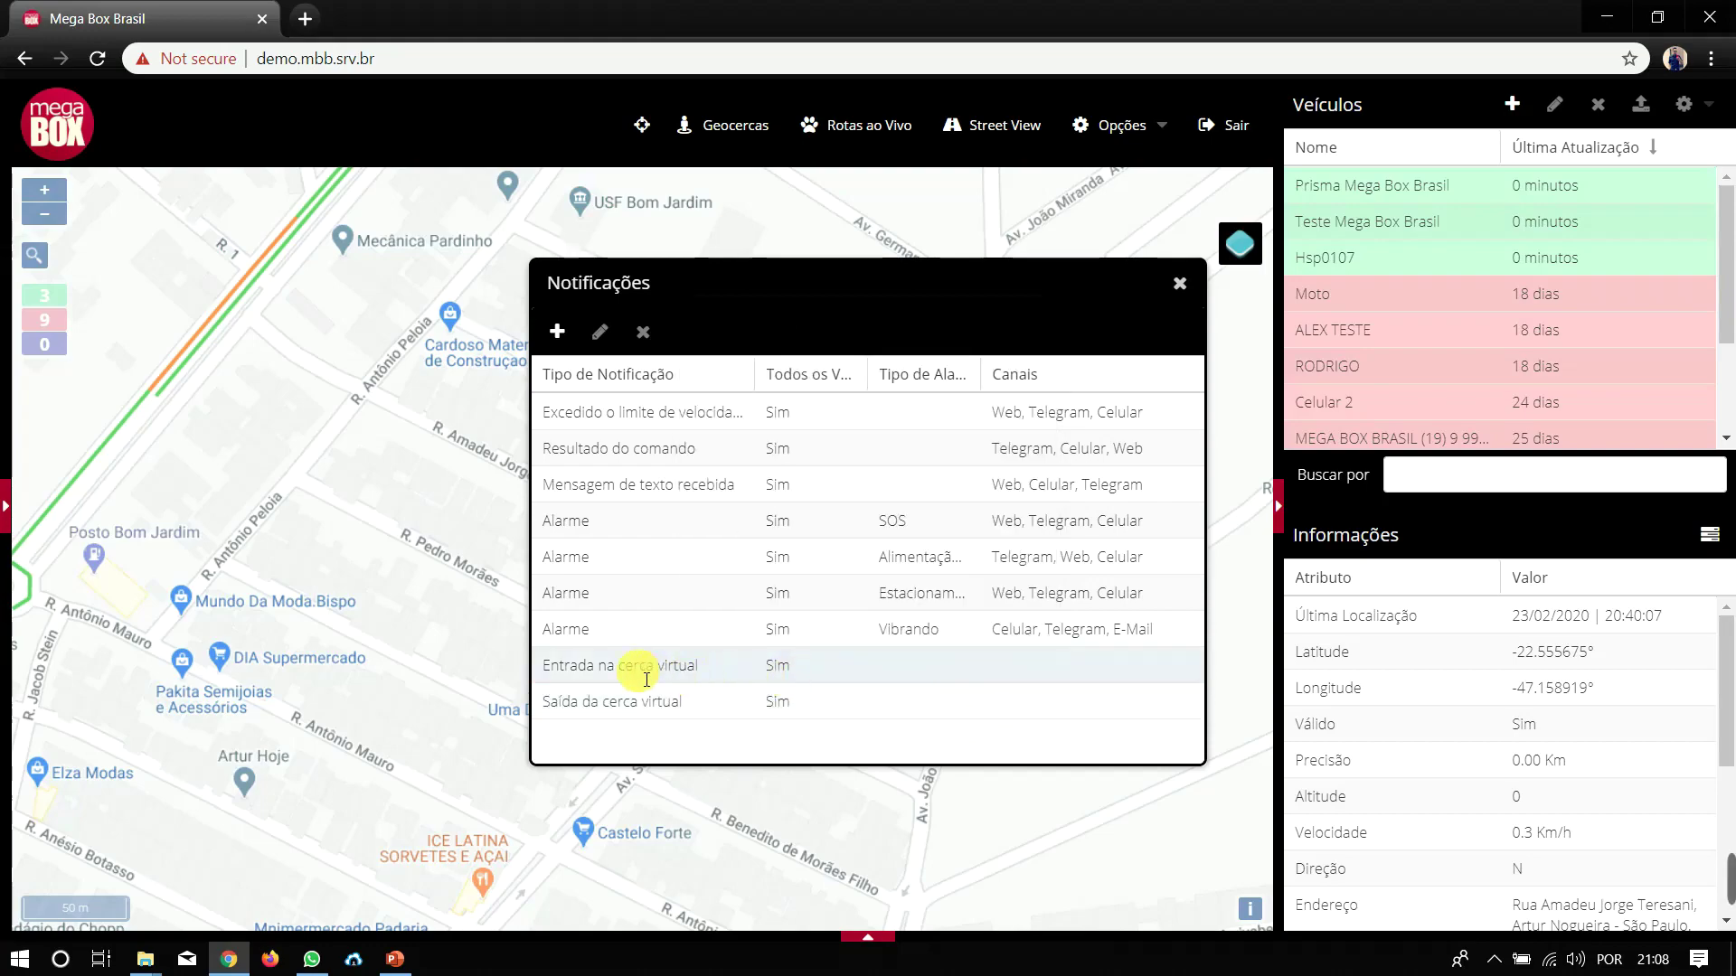
pyautogui.click(646, 702)
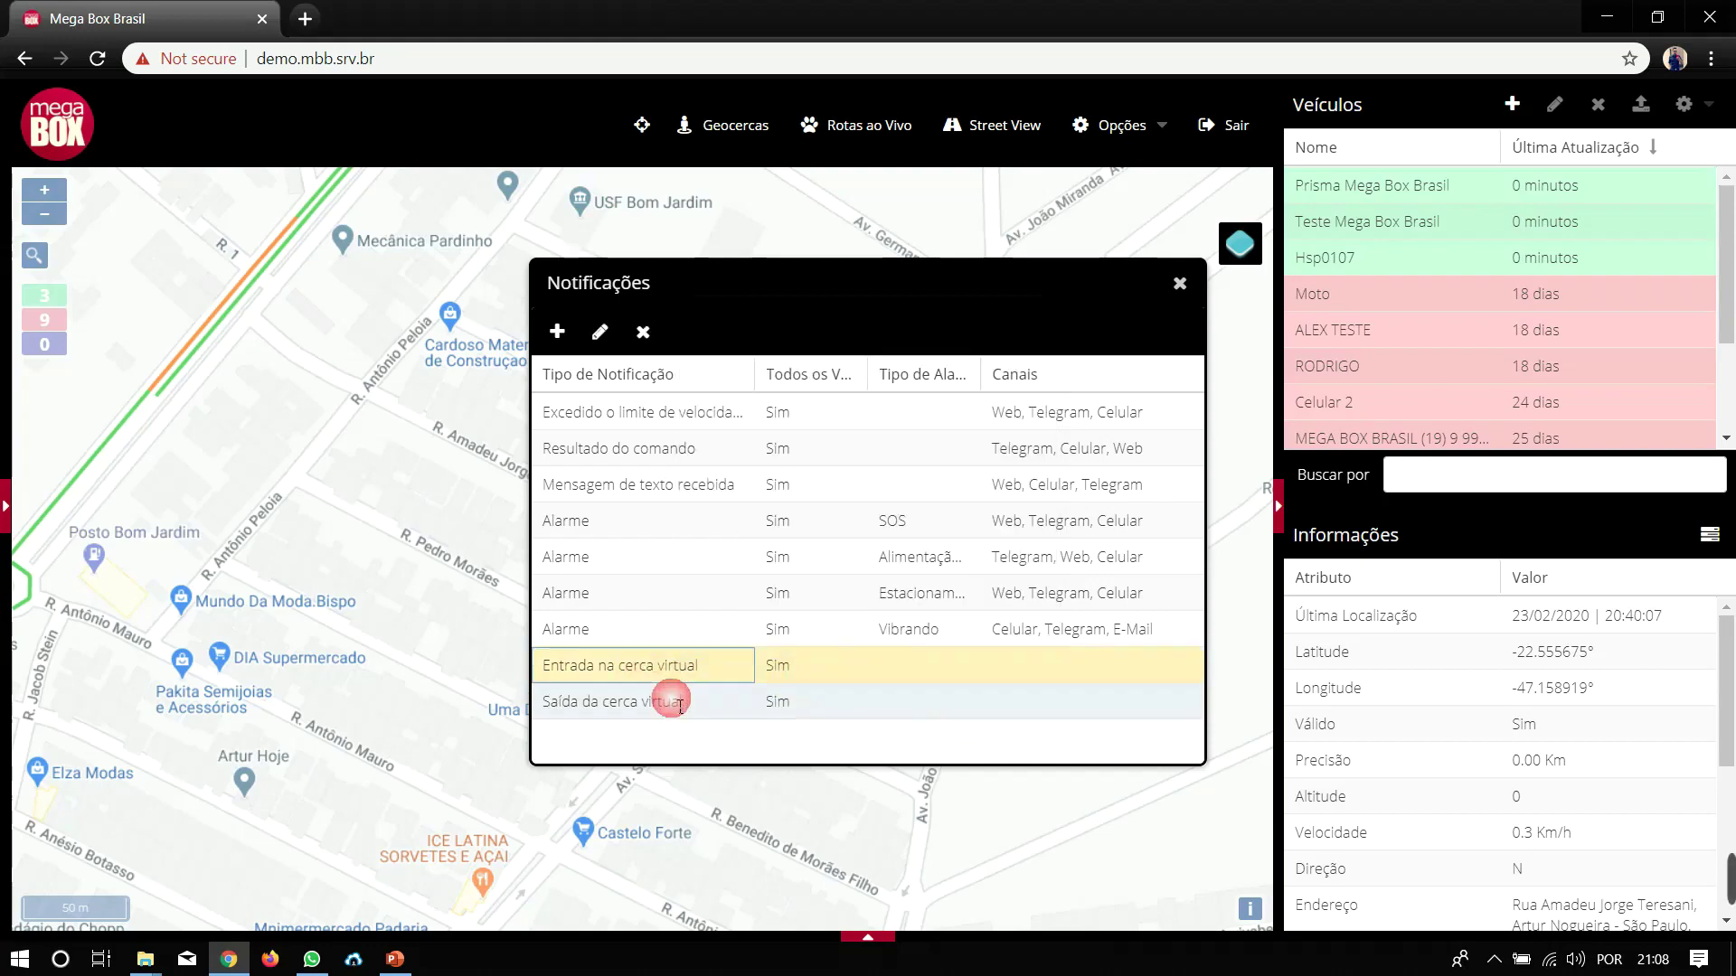
pyautogui.click(1179, 283)
# - Open Usuários and look over the second user's notification subscriptions
pyautogui.click(1143, 129)
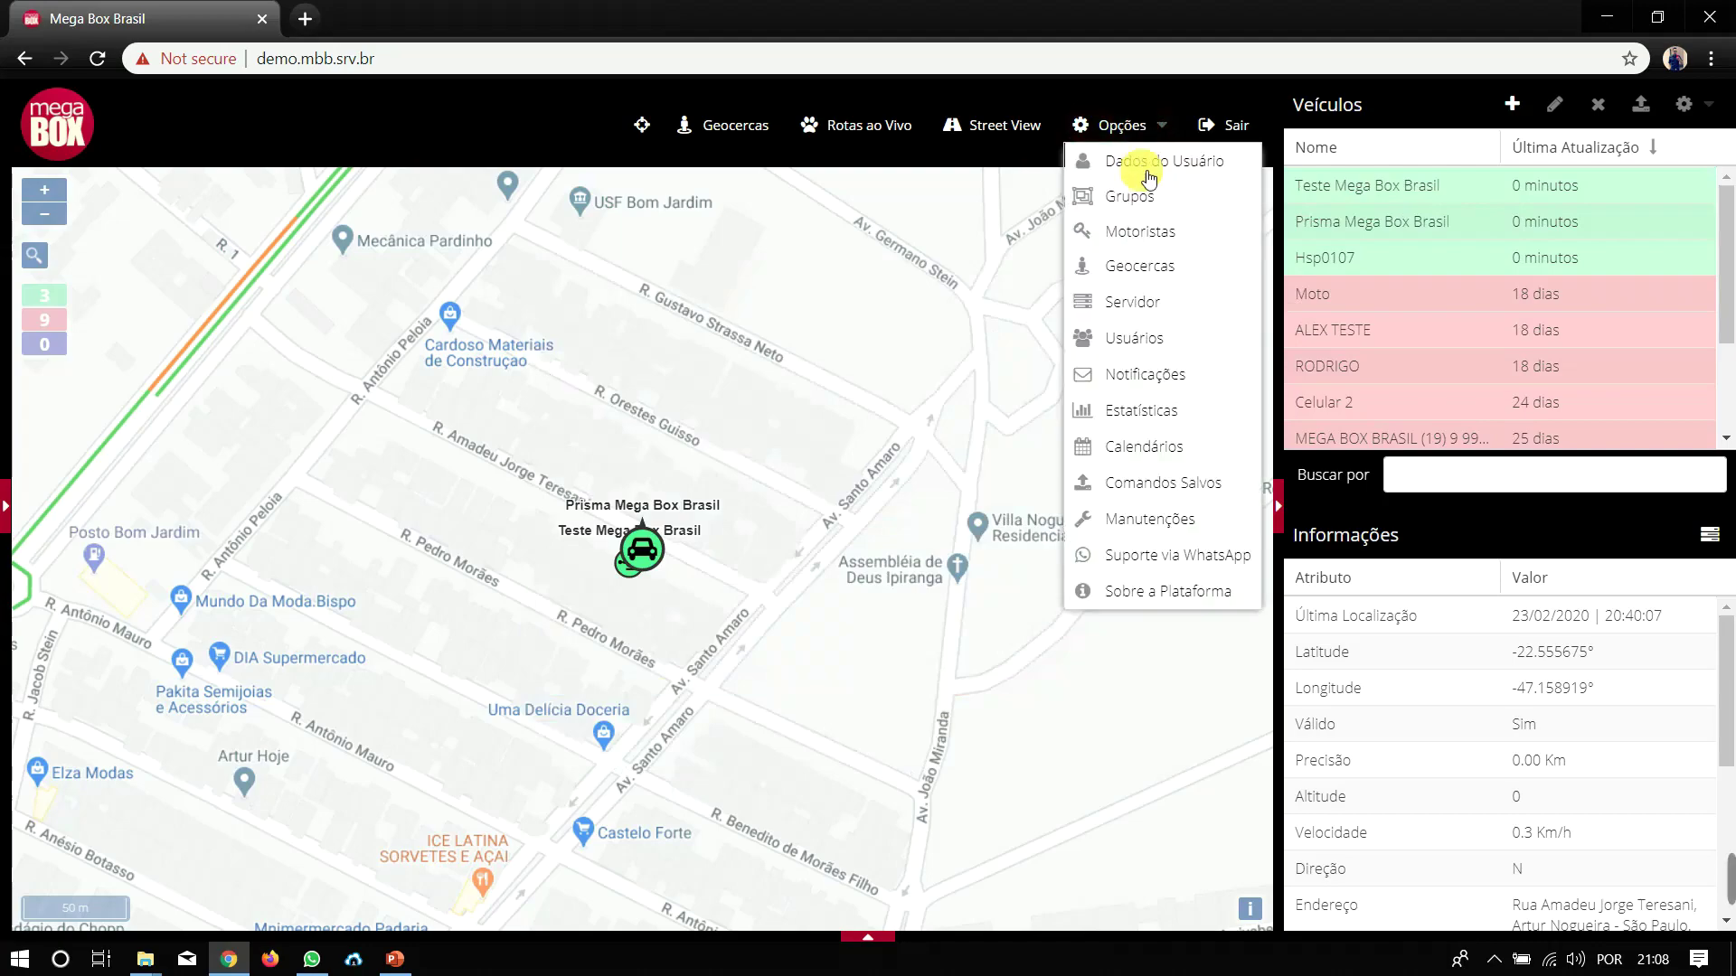
pyautogui.click(1166, 337)
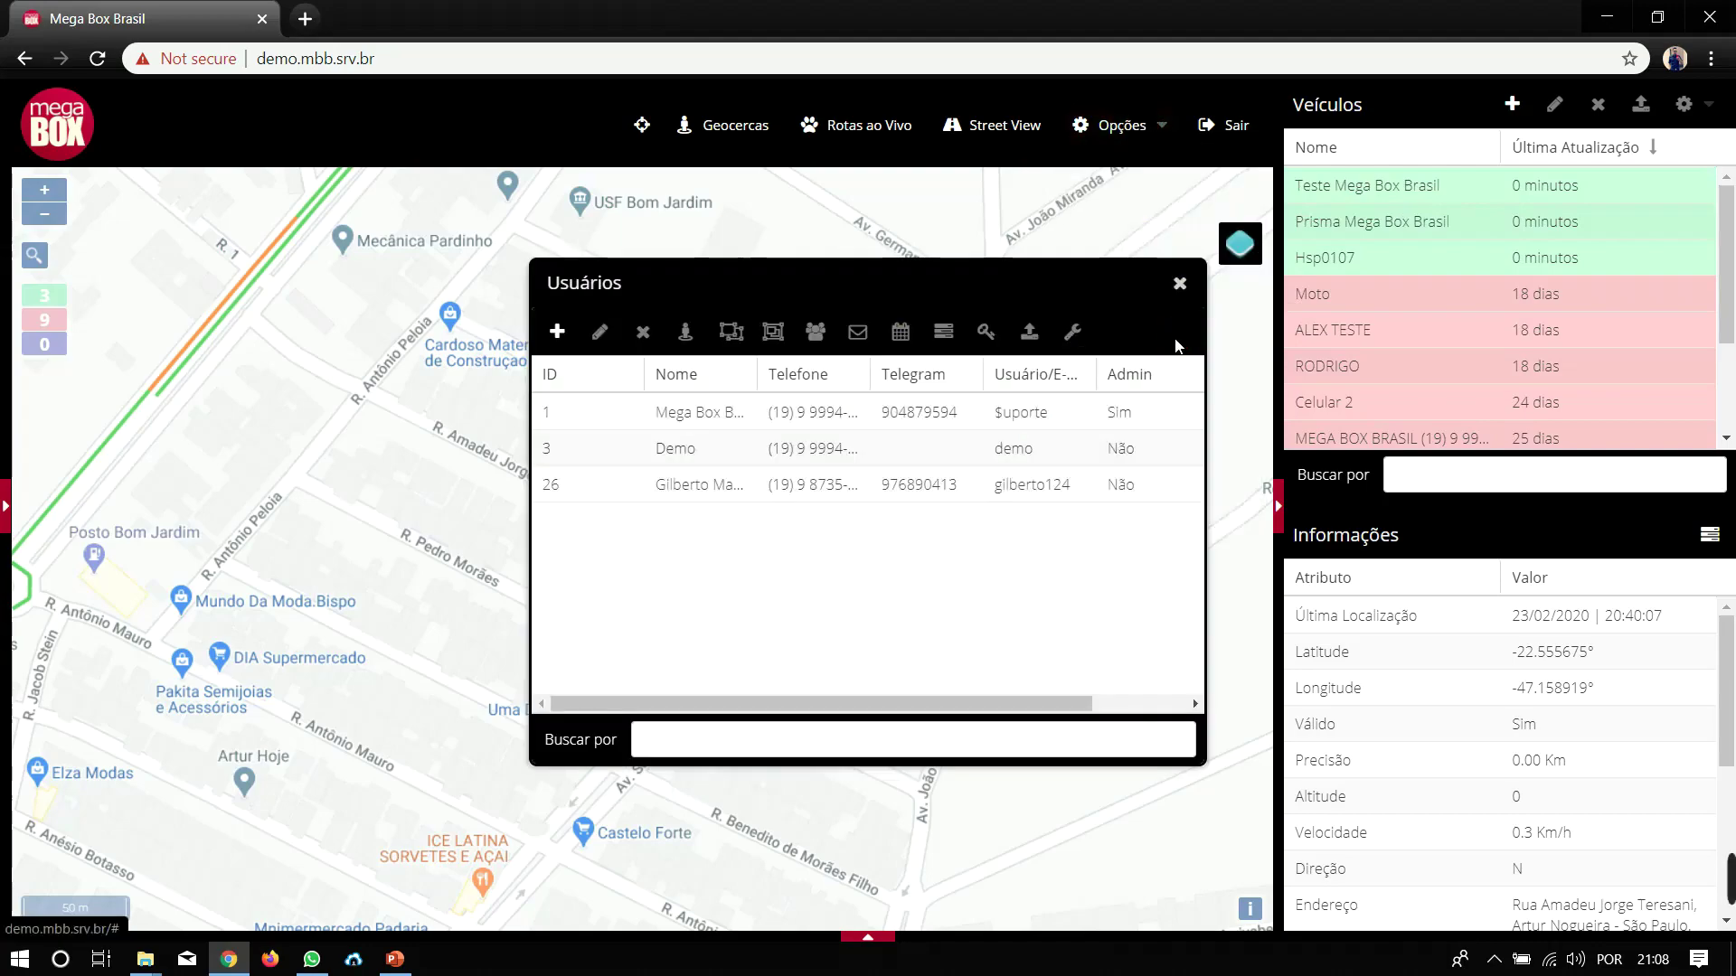
pyautogui.click(711, 457)
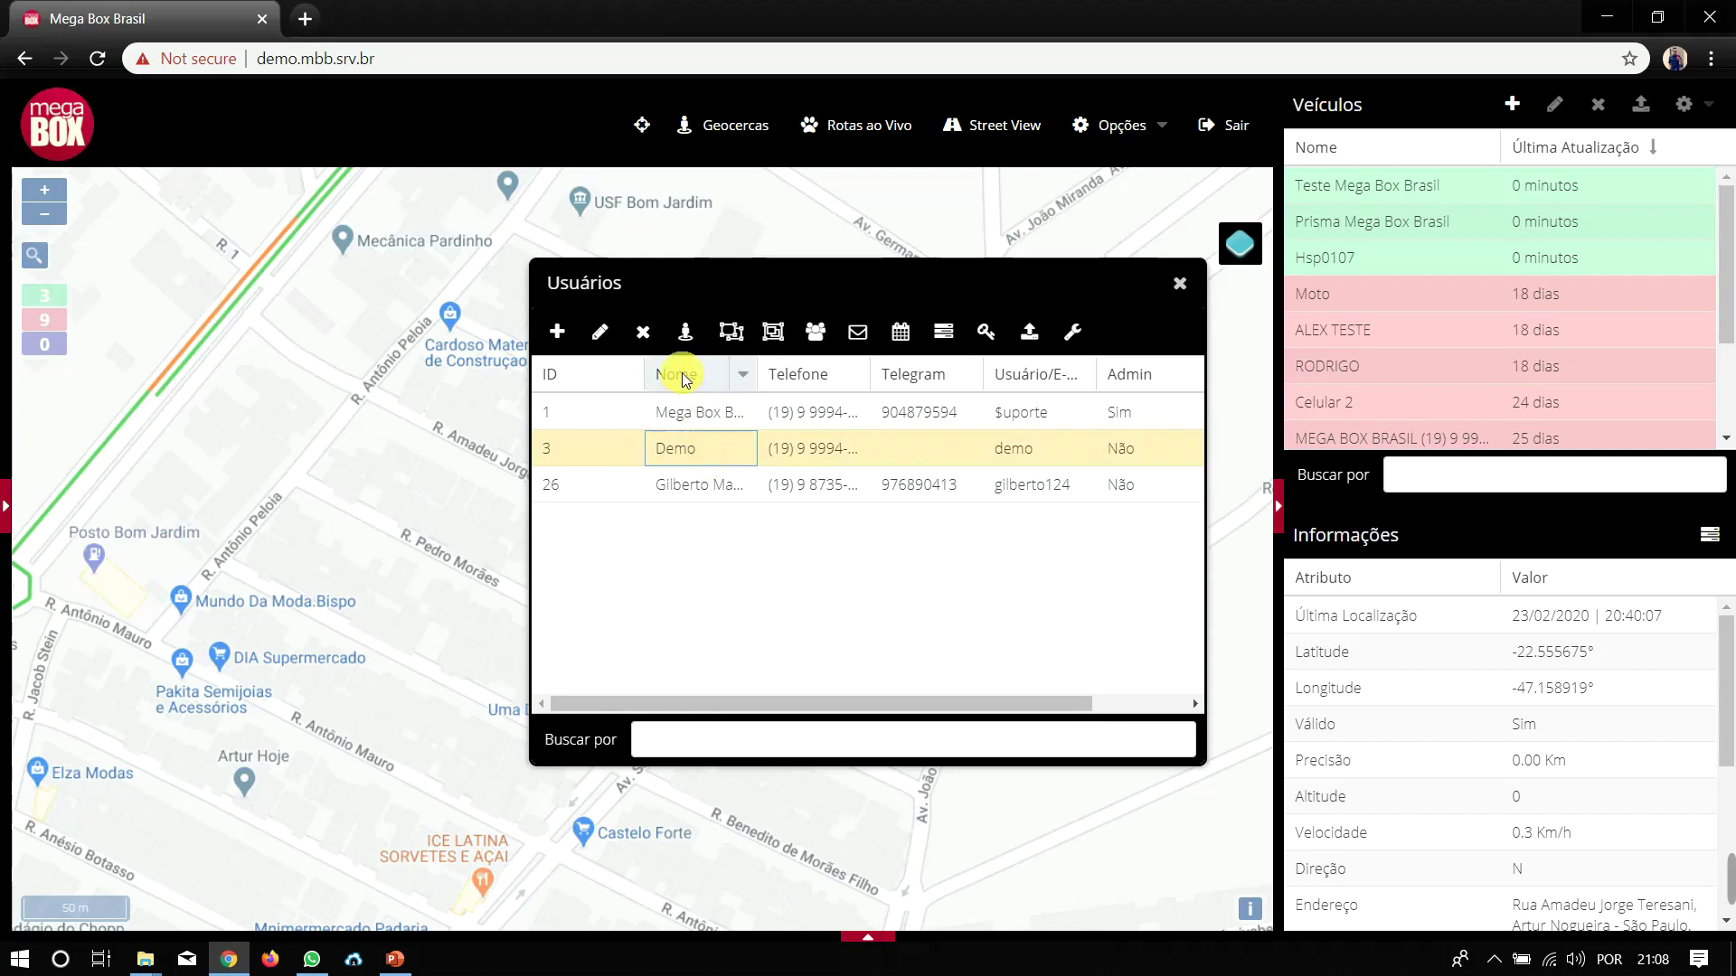
pyautogui.click(857, 336)
pyautogui.scroll(-3, 613, 642)
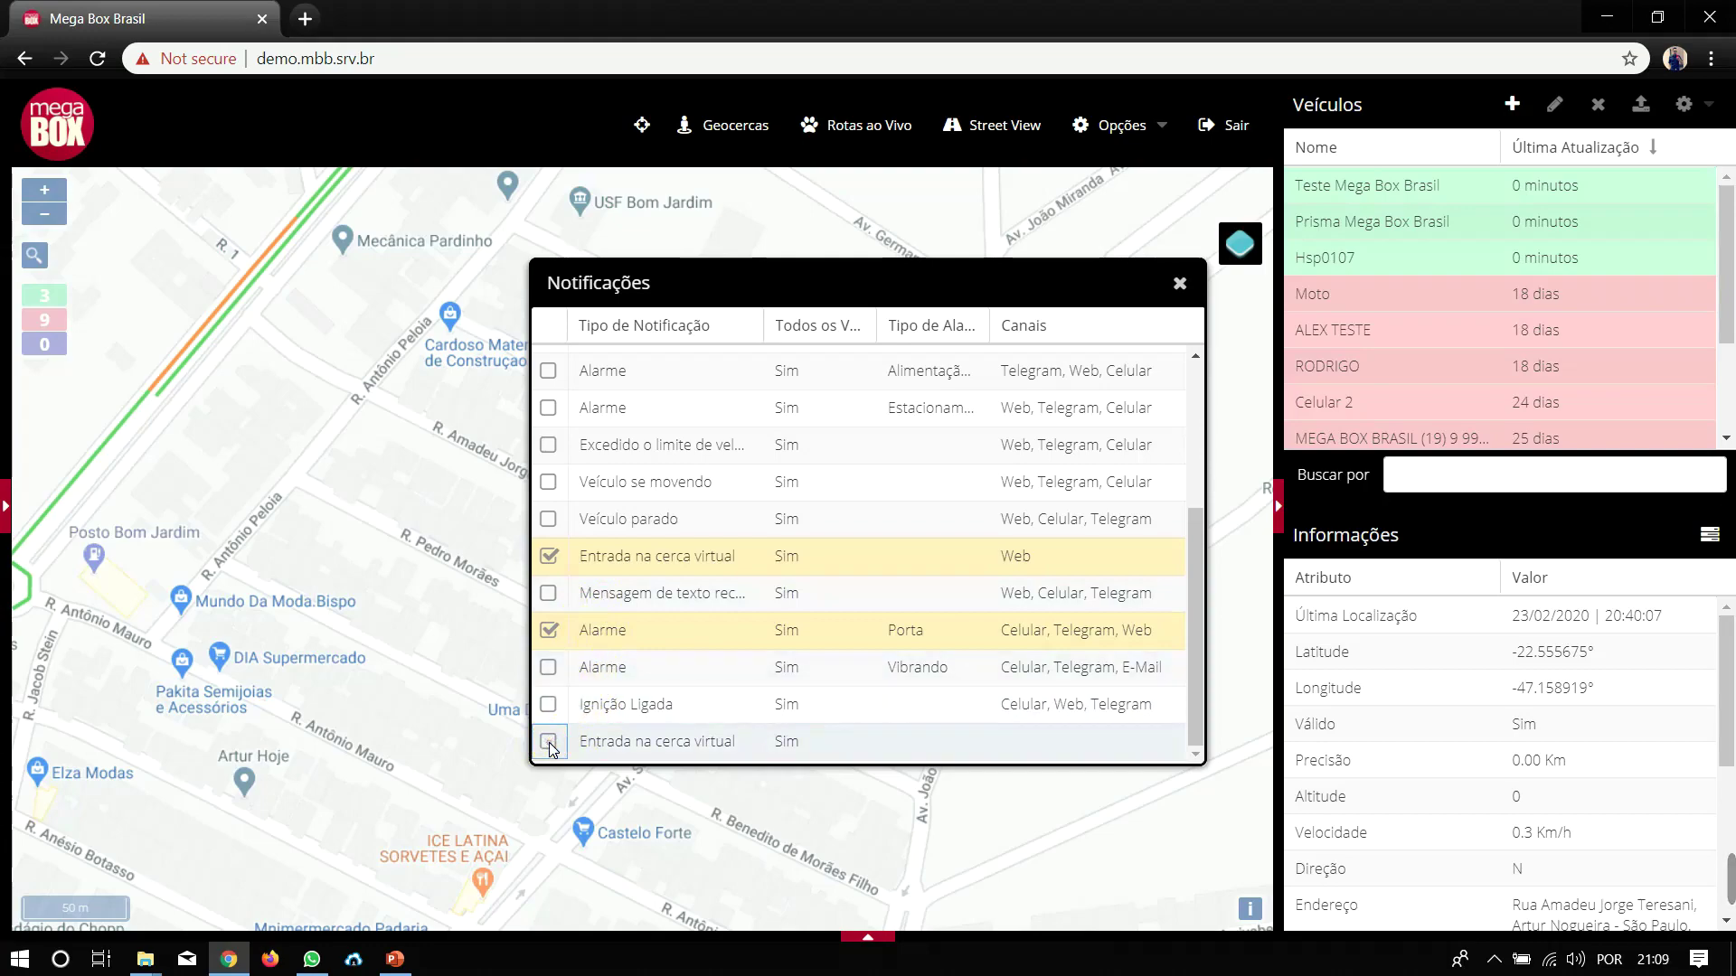
pyautogui.scroll(2, 659, 583)
pyautogui.scroll(3, 670, 507)
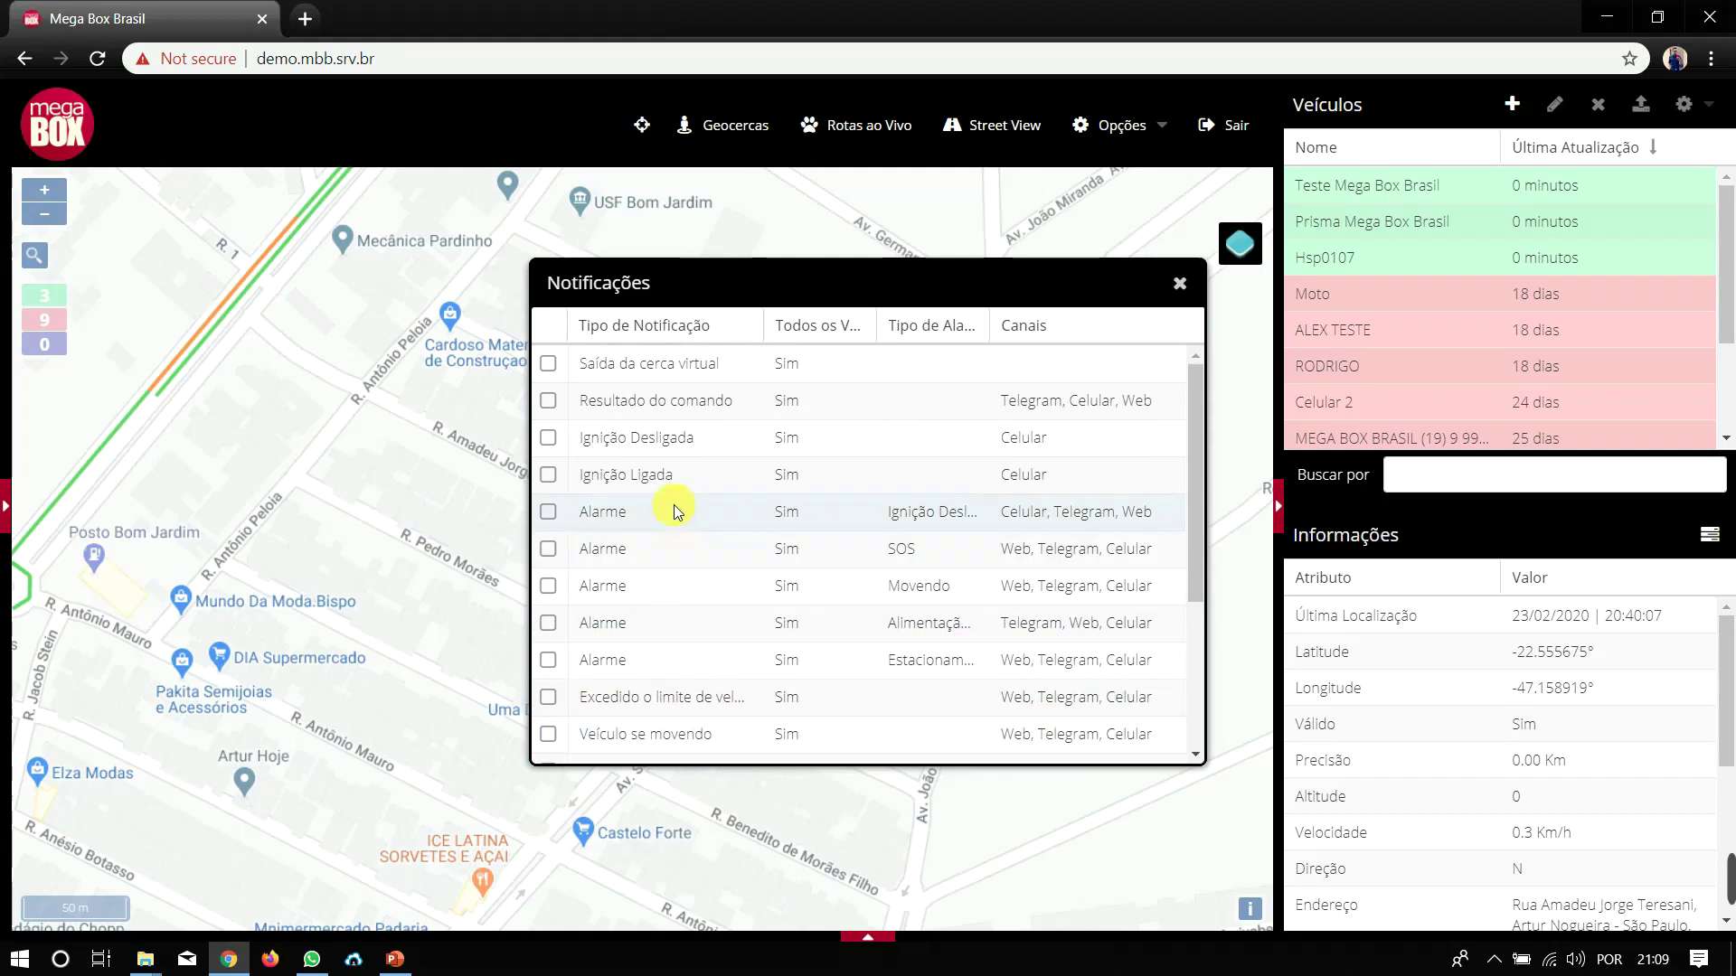
pyautogui.scroll(-3, 637, 379)
pyautogui.scroll(3, 597, 371)
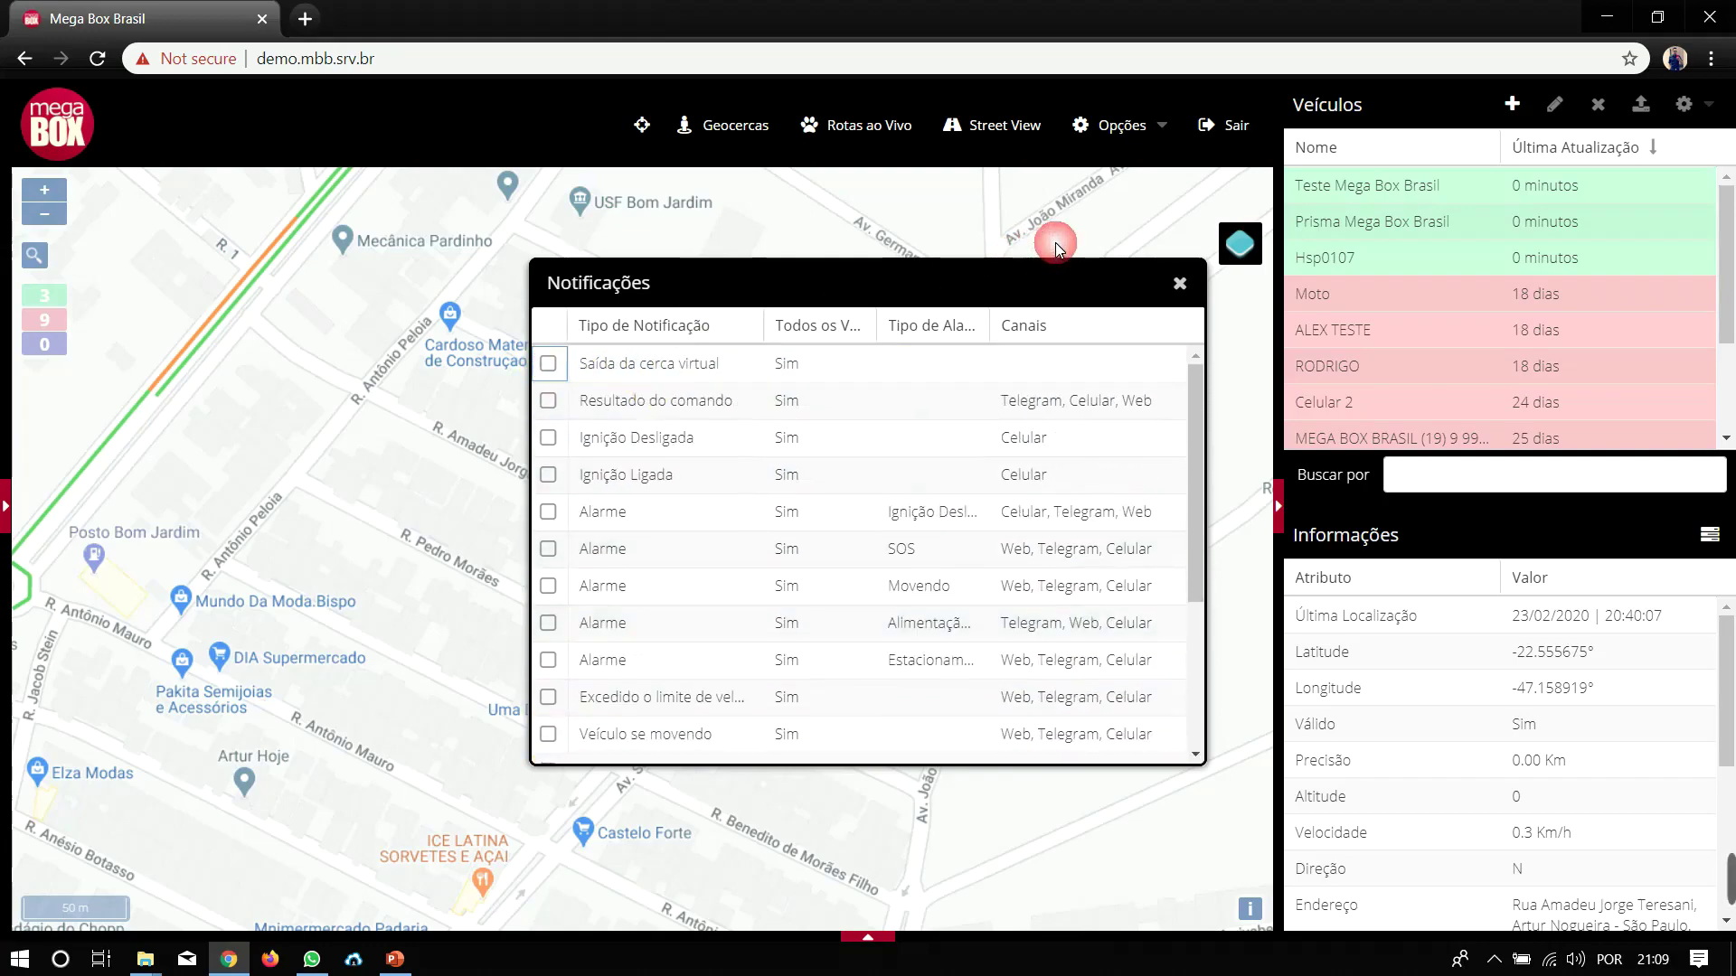
pyautogui.click(1179, 283)
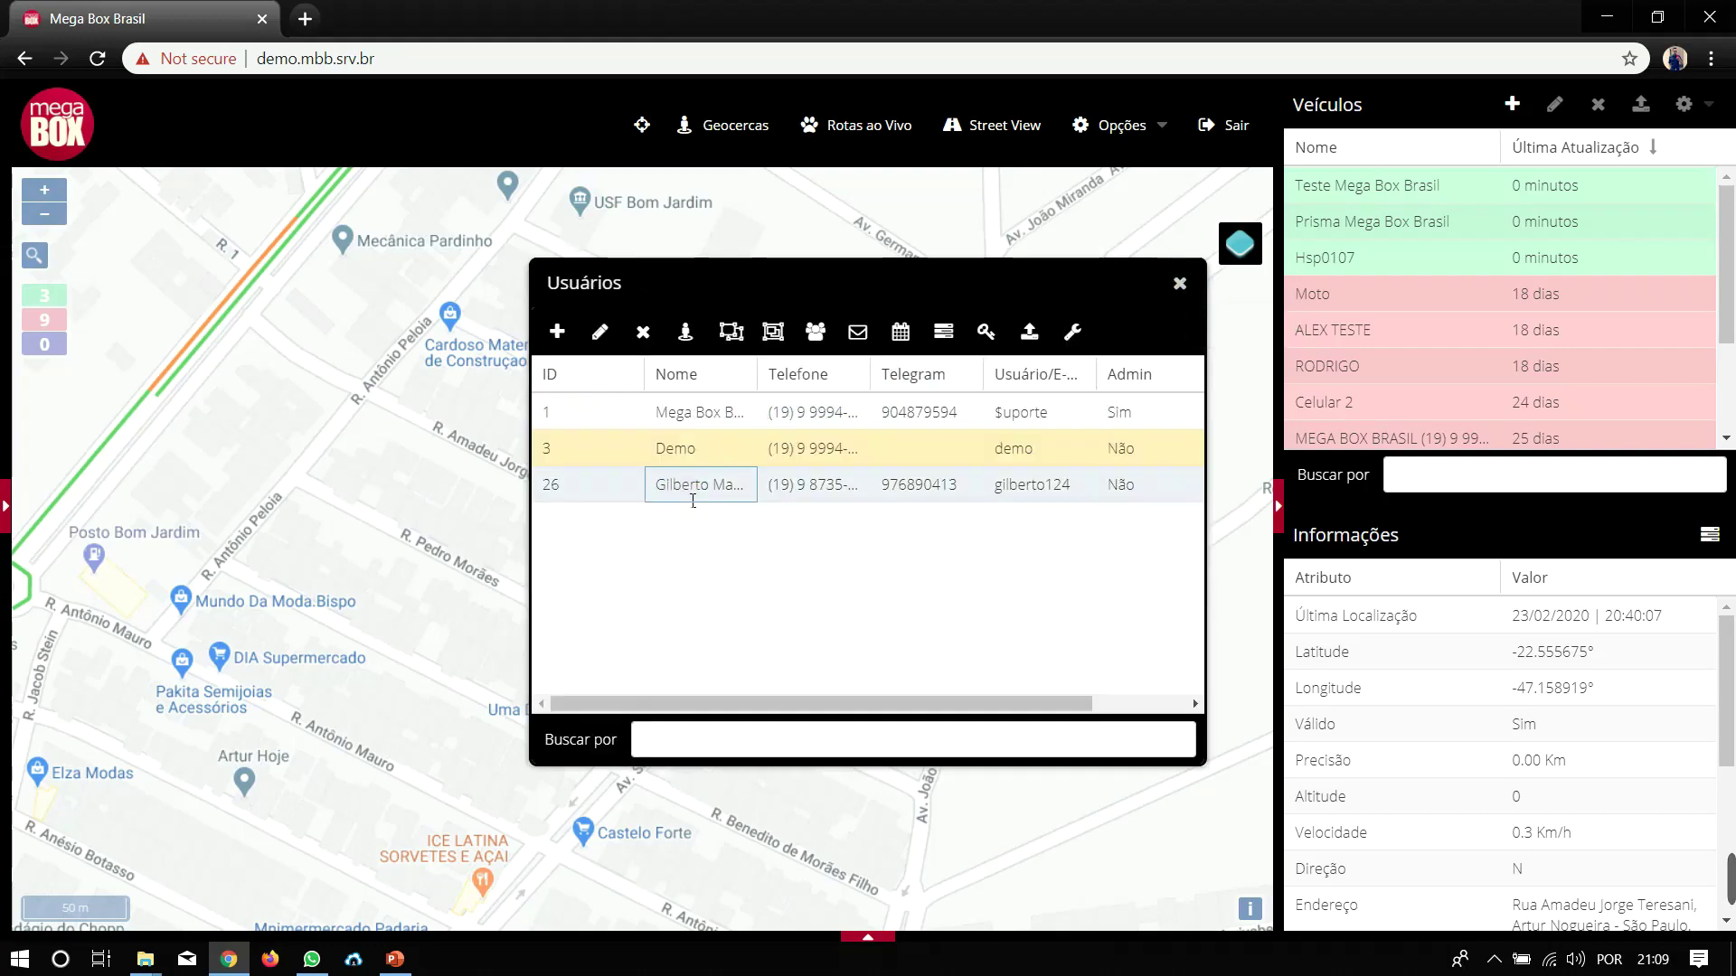
# - Subscribe the third user to Entrada and Saída da cerca virtual, then open the Prisma vehicle's settings
pyautogui.click(684, 336)
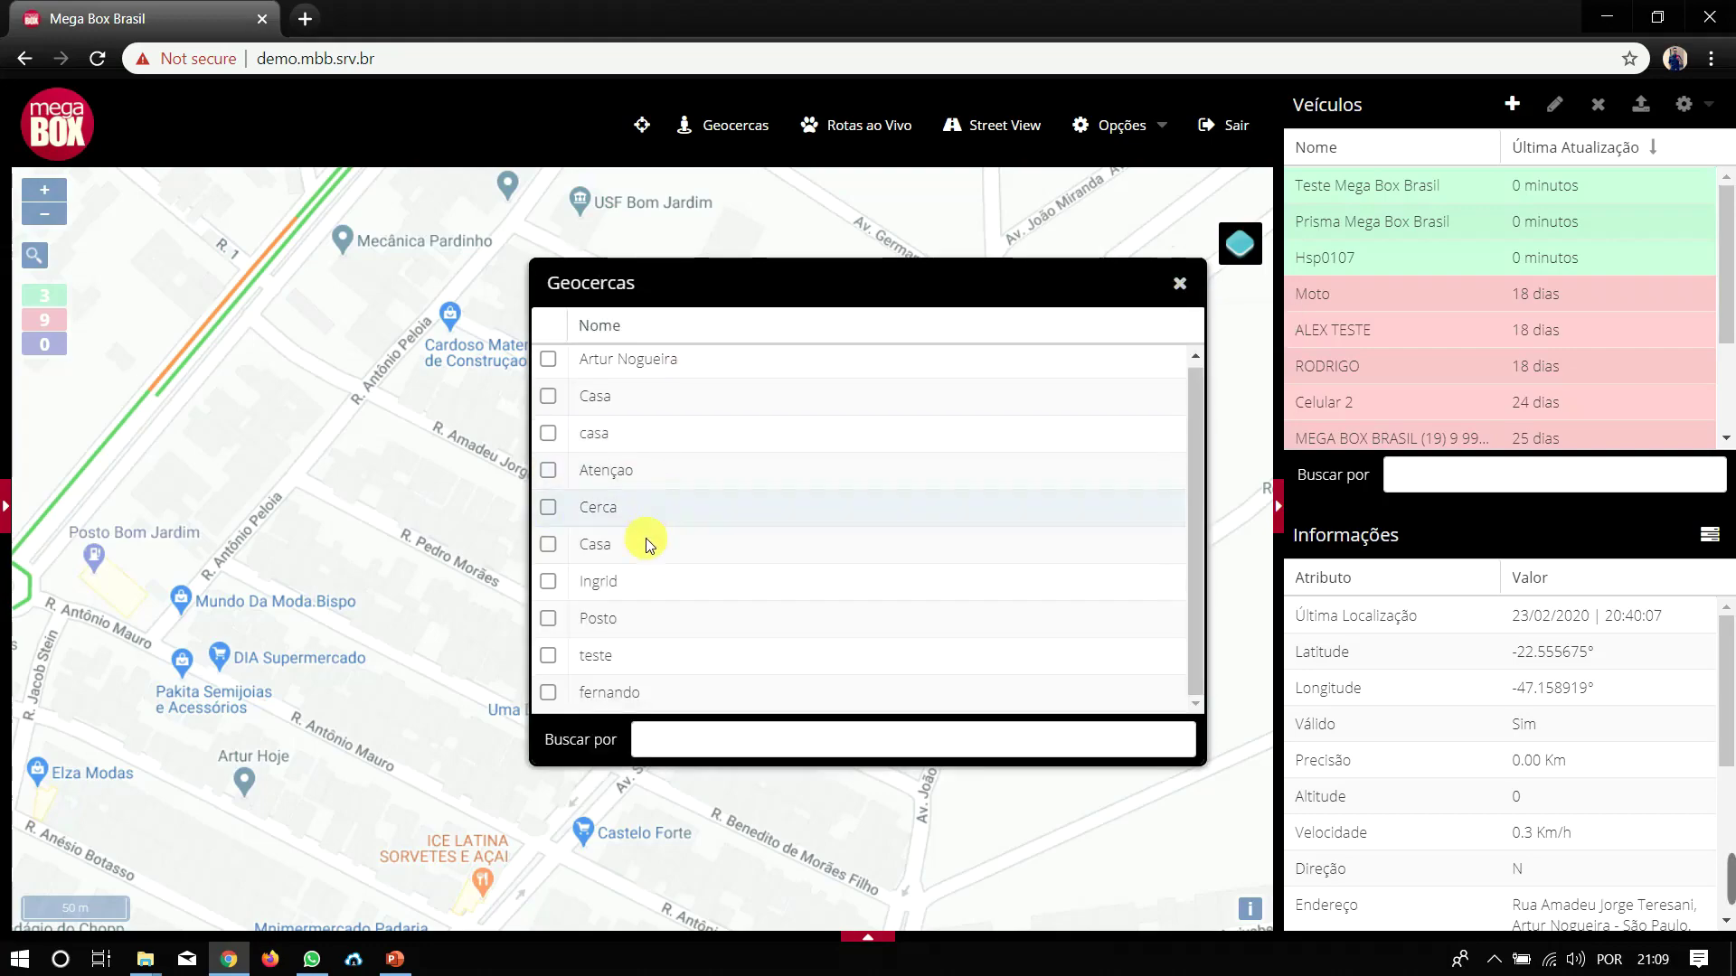
pyautogui.click(1168, 279)
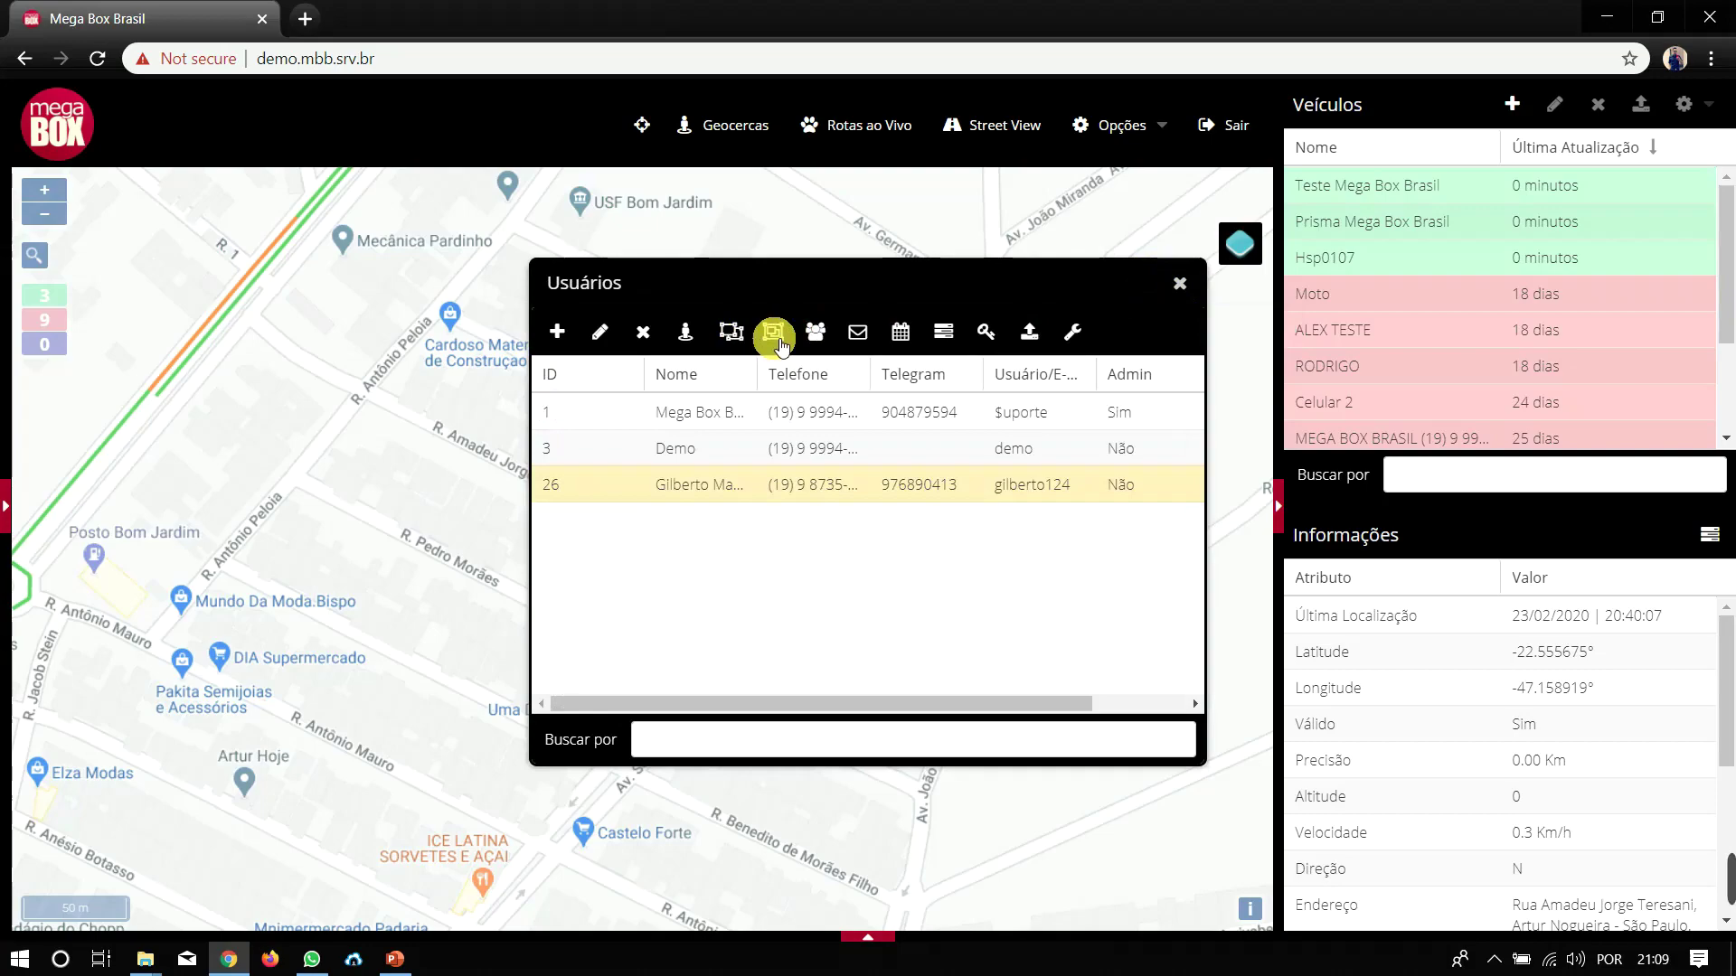
pyautogui.click(854, 332)
pyautogui.scroll(-3, 652, 563)
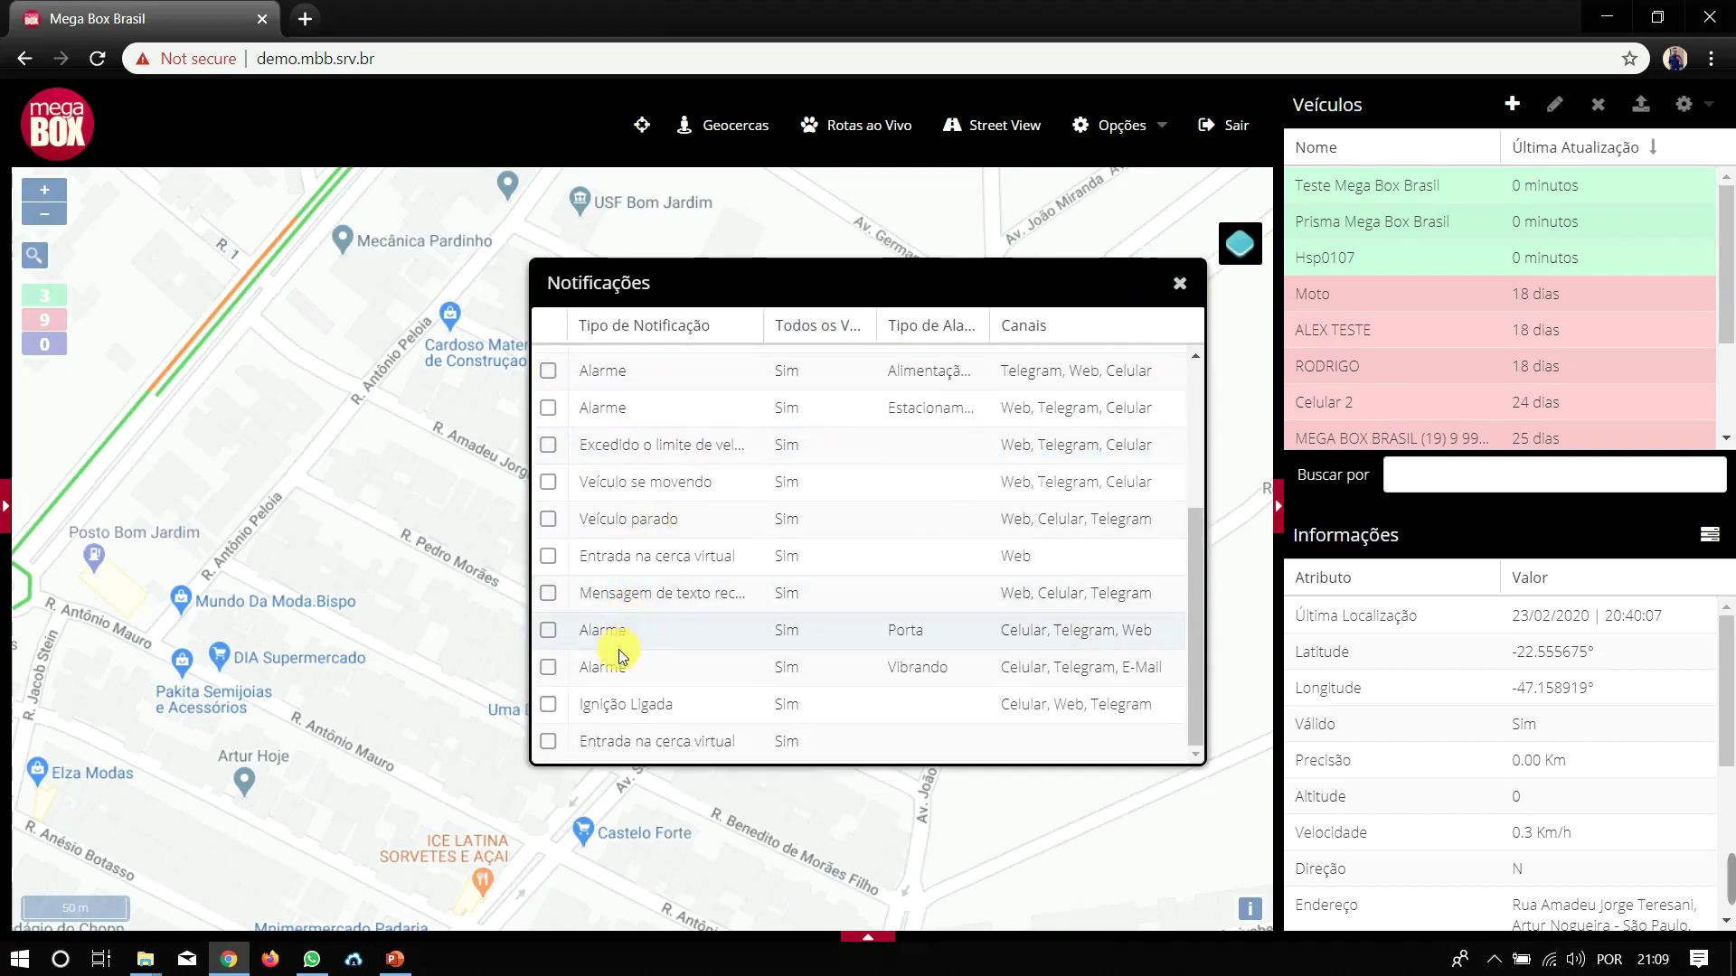
pyautogui.click(547, 742)
pyautogui.scroll(4, 573, 566)
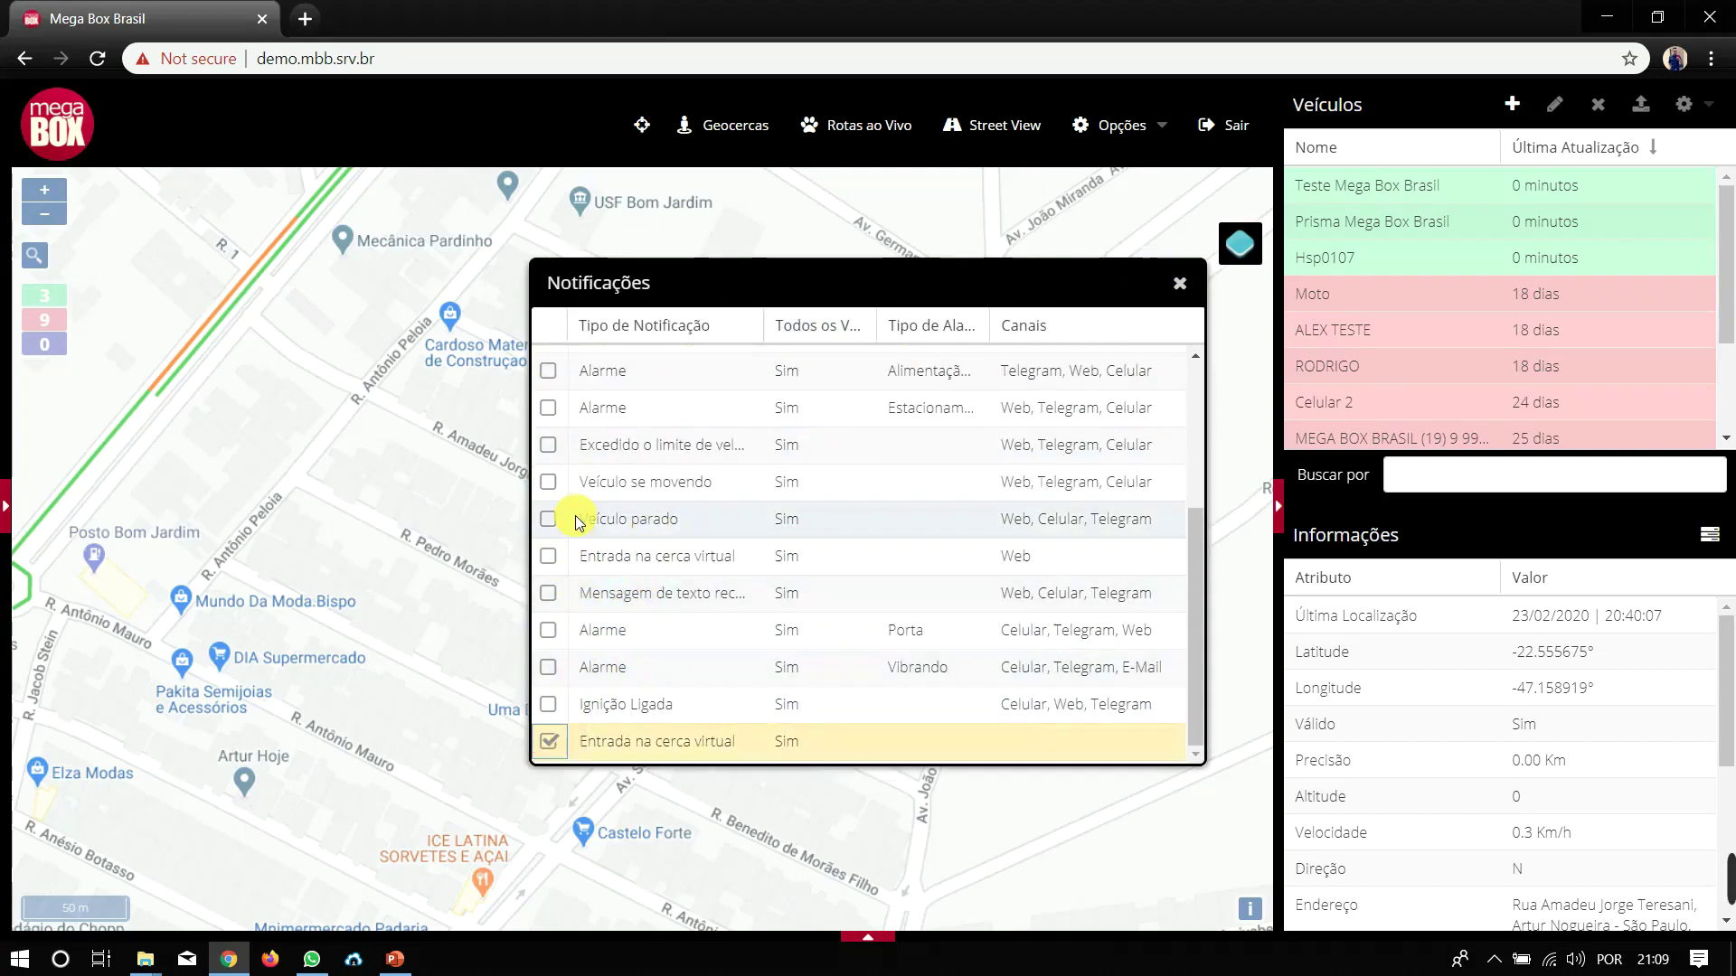
pyautogui.click(549, 363)
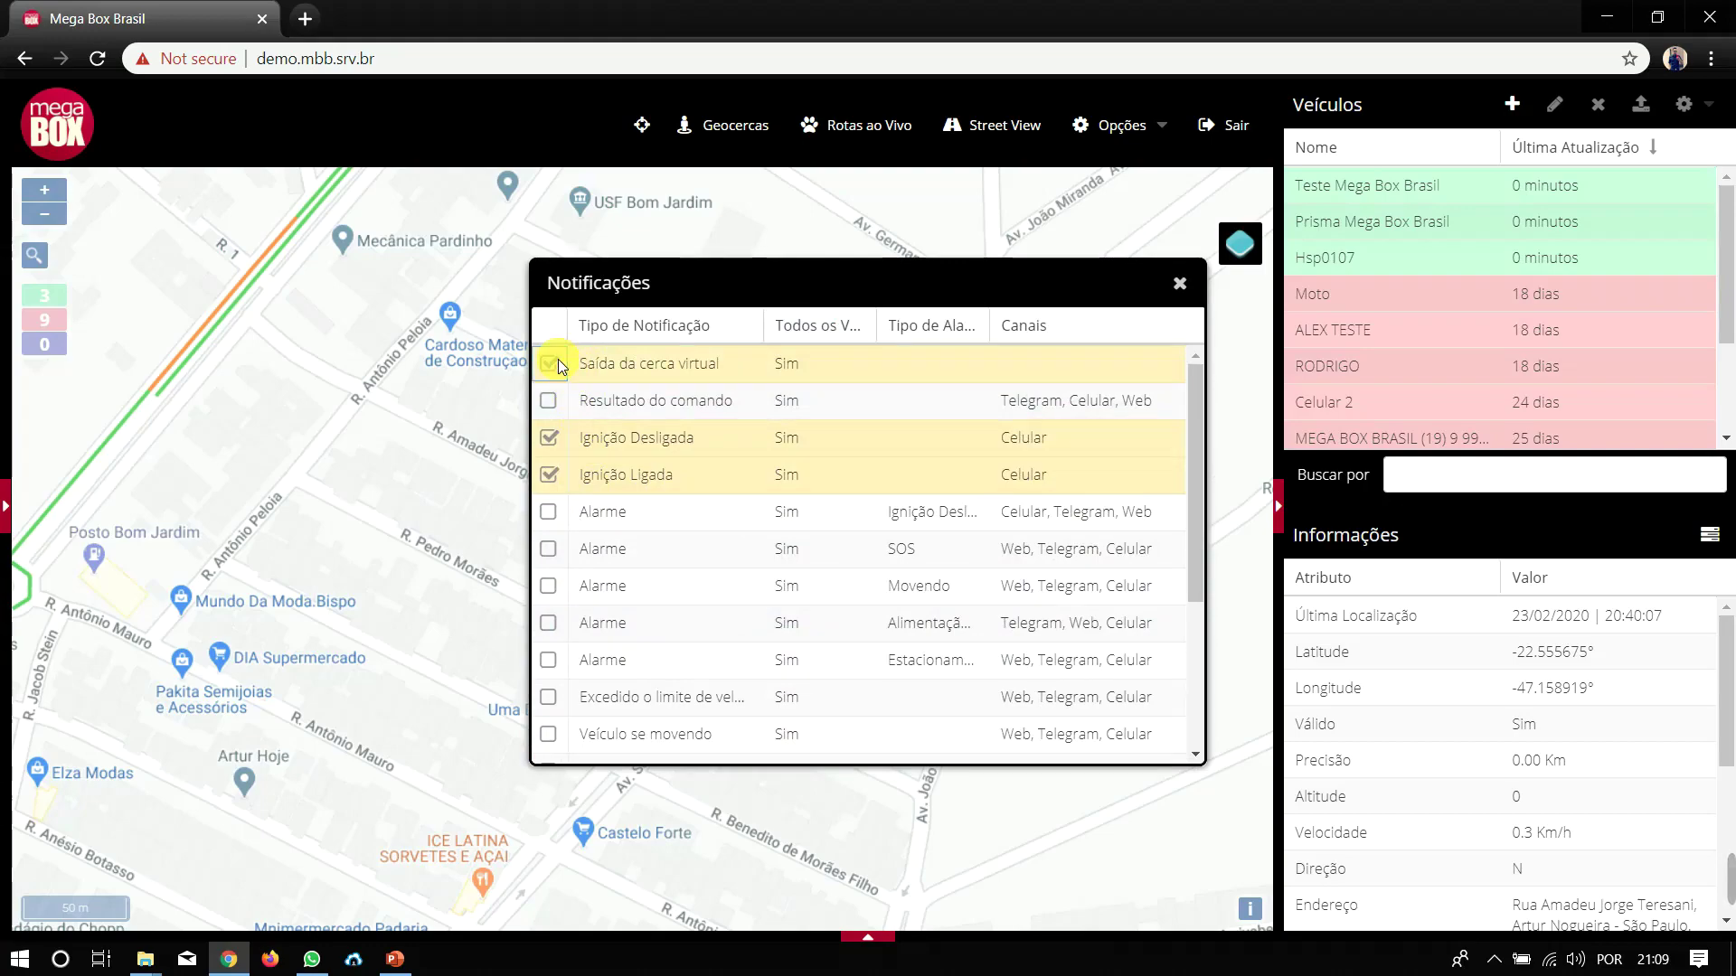
pyautogui.click(1180, 283)
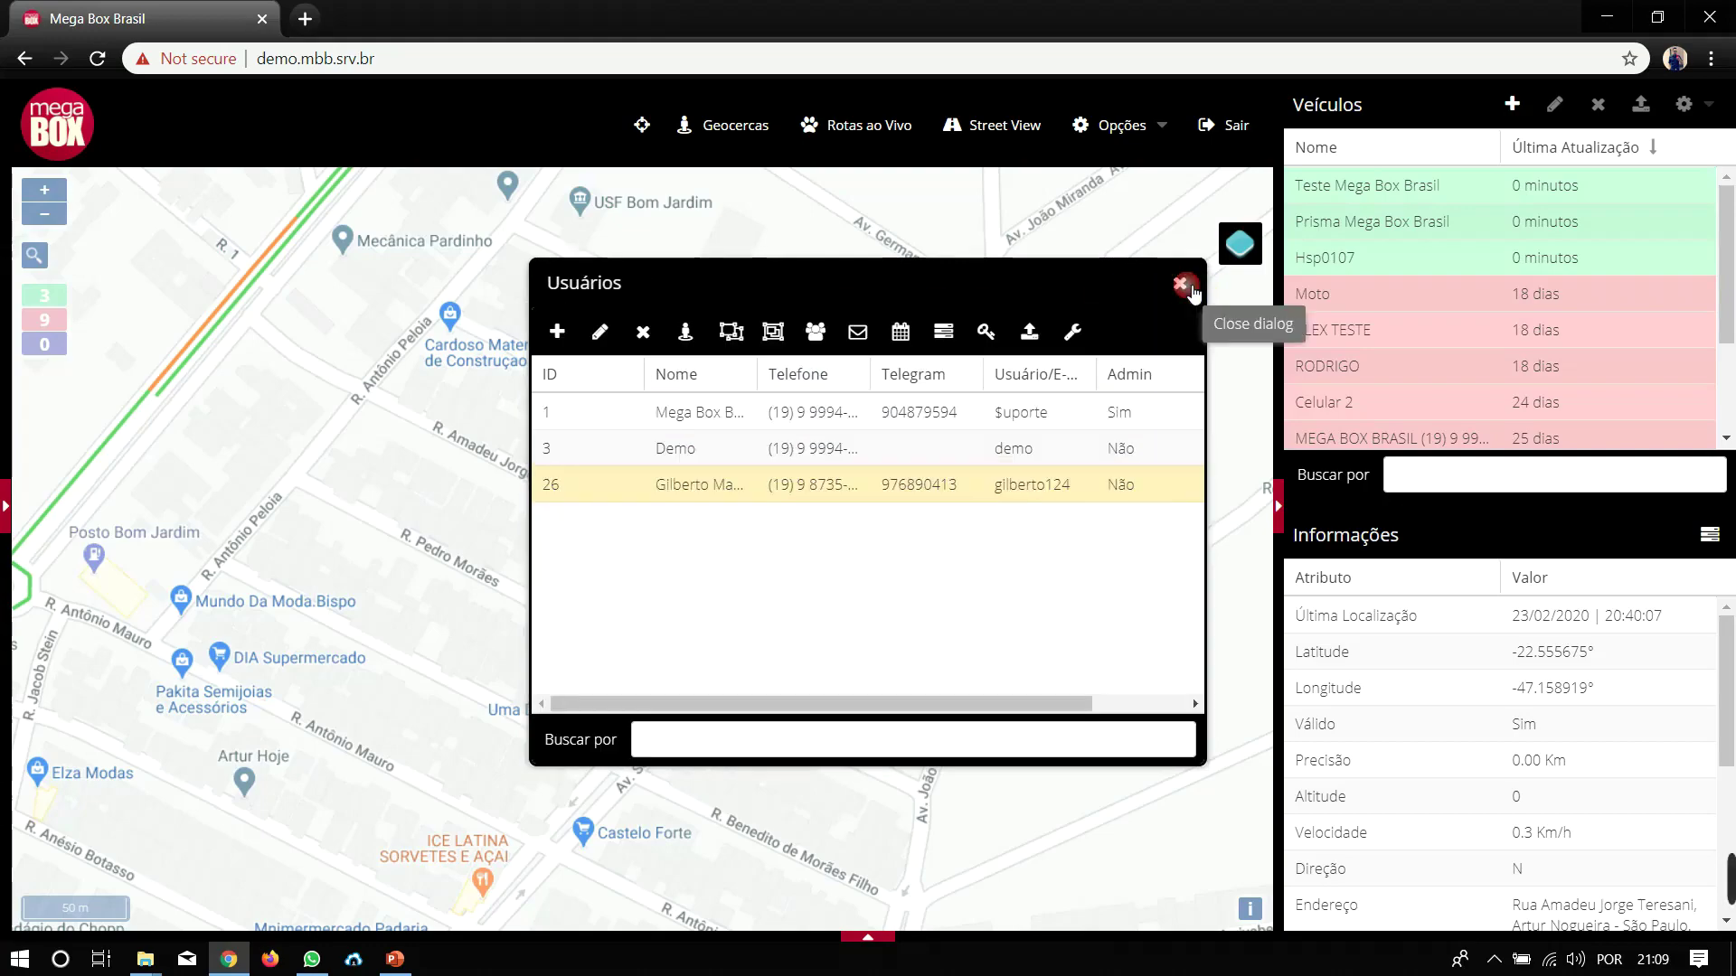
pyautogui.click(1180, 283)
pyautogui.click(1375, 225)
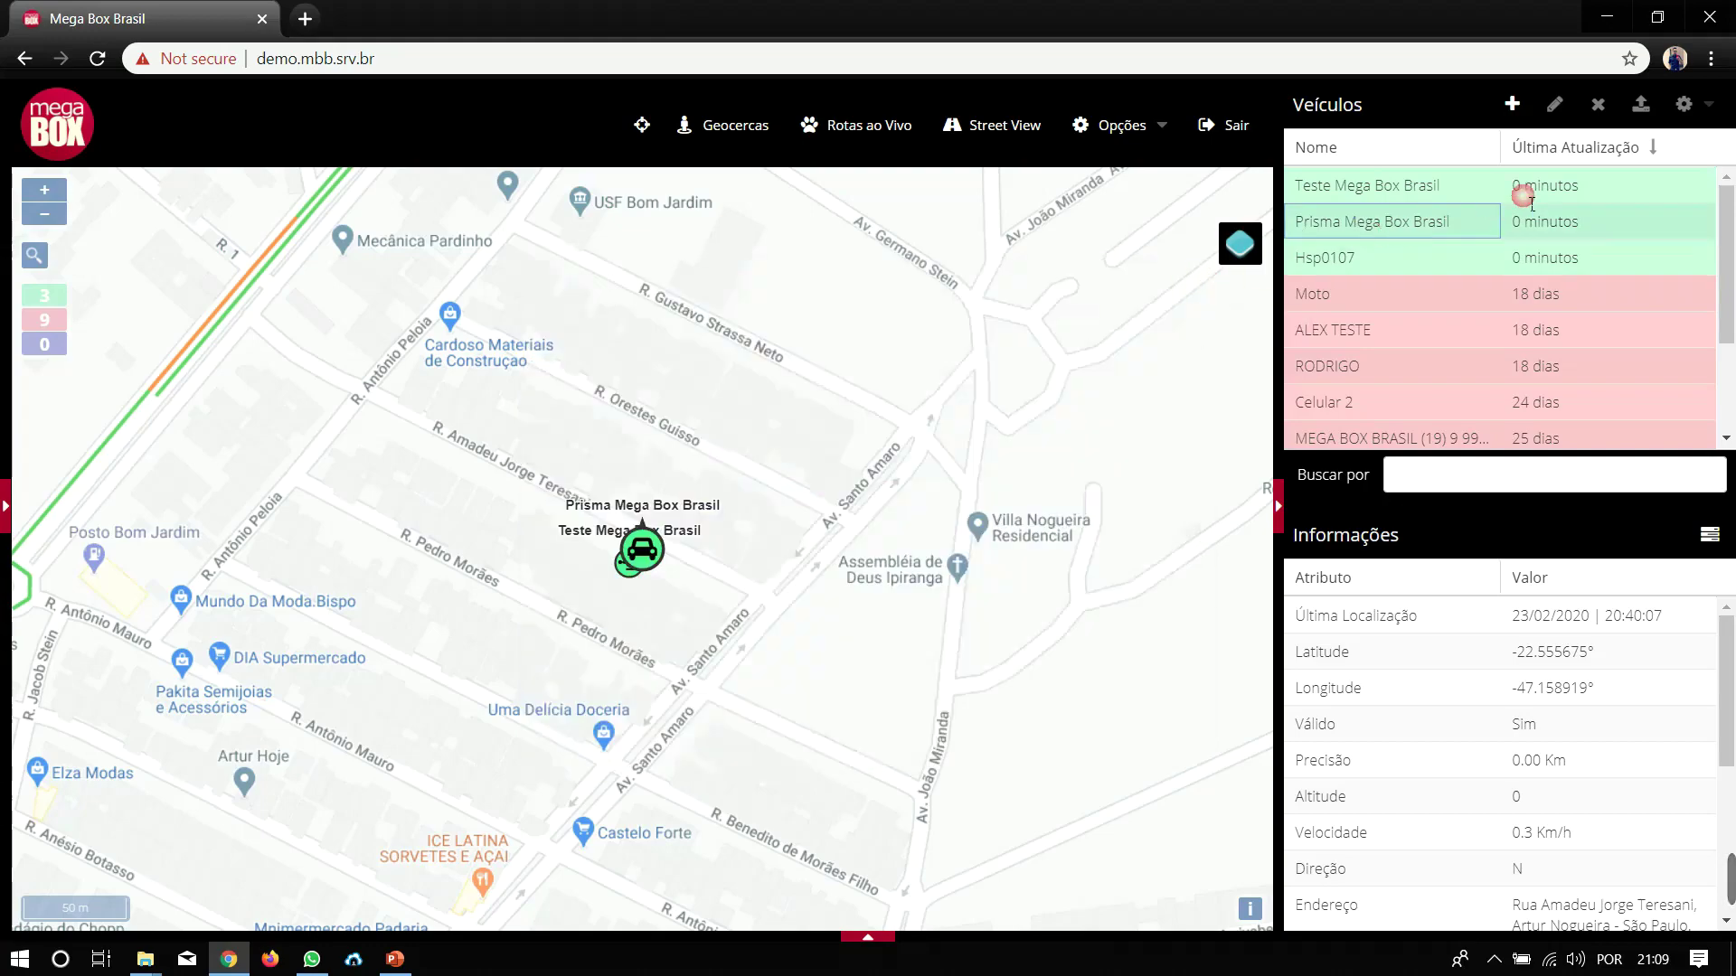
pyautogui.click(1697, 99)
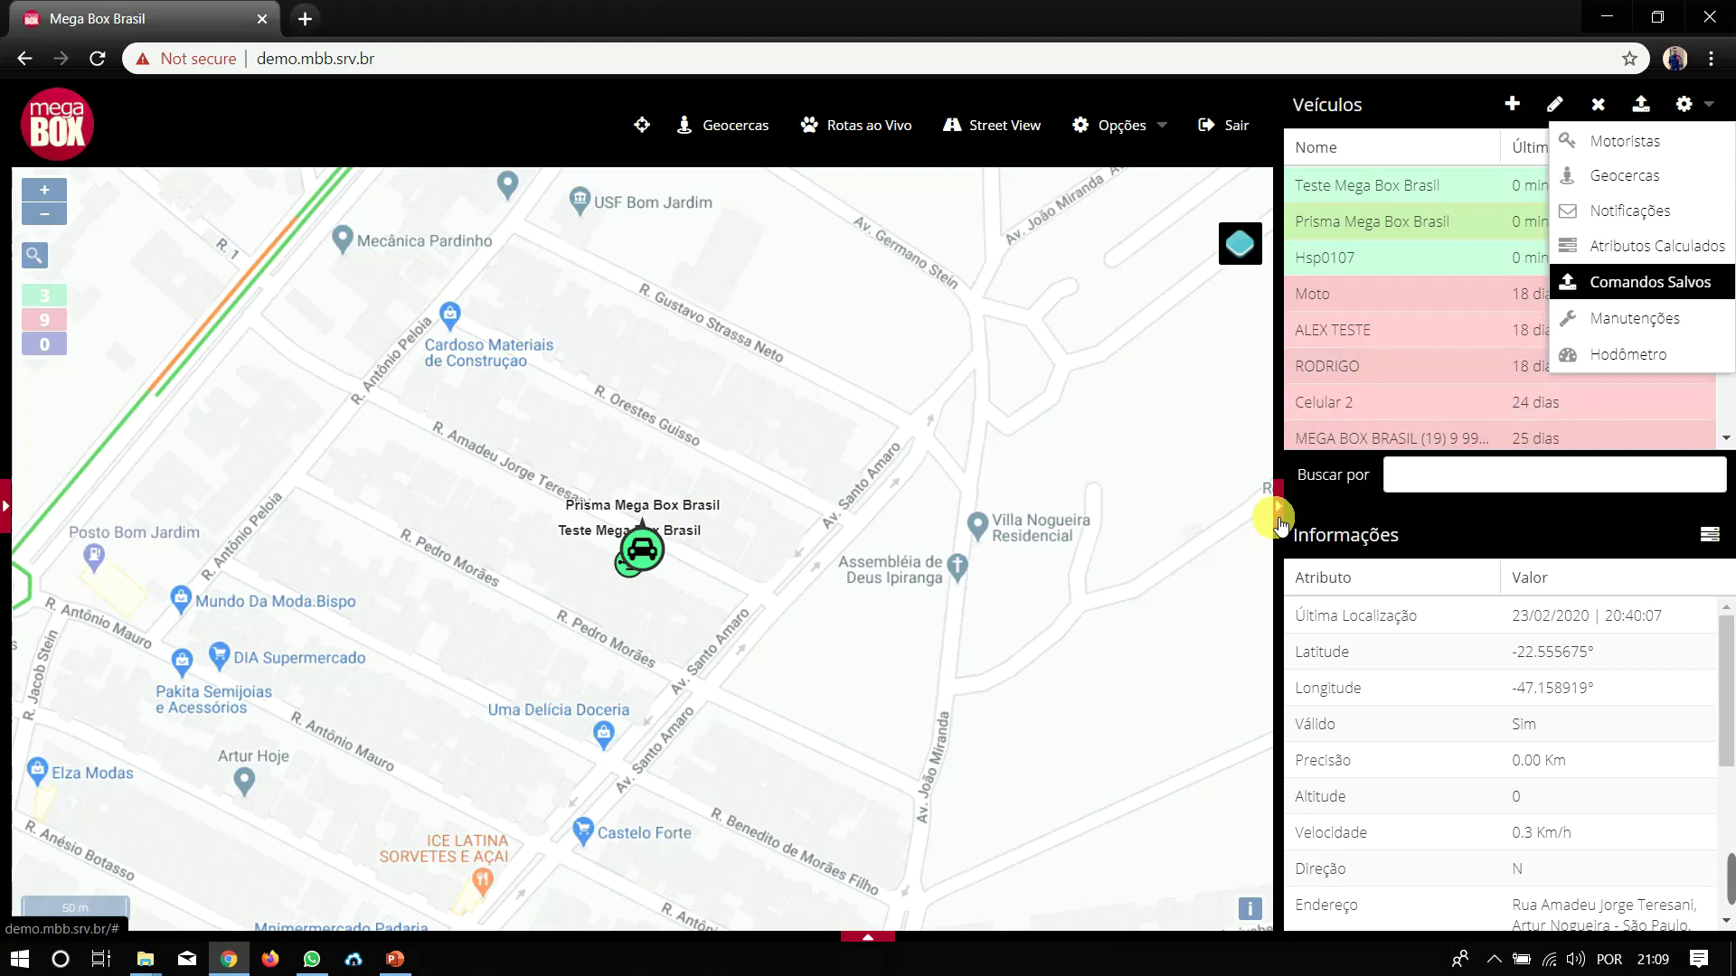
pyautogui.click(1208, 452)
pyautogui.click(1176, 125)
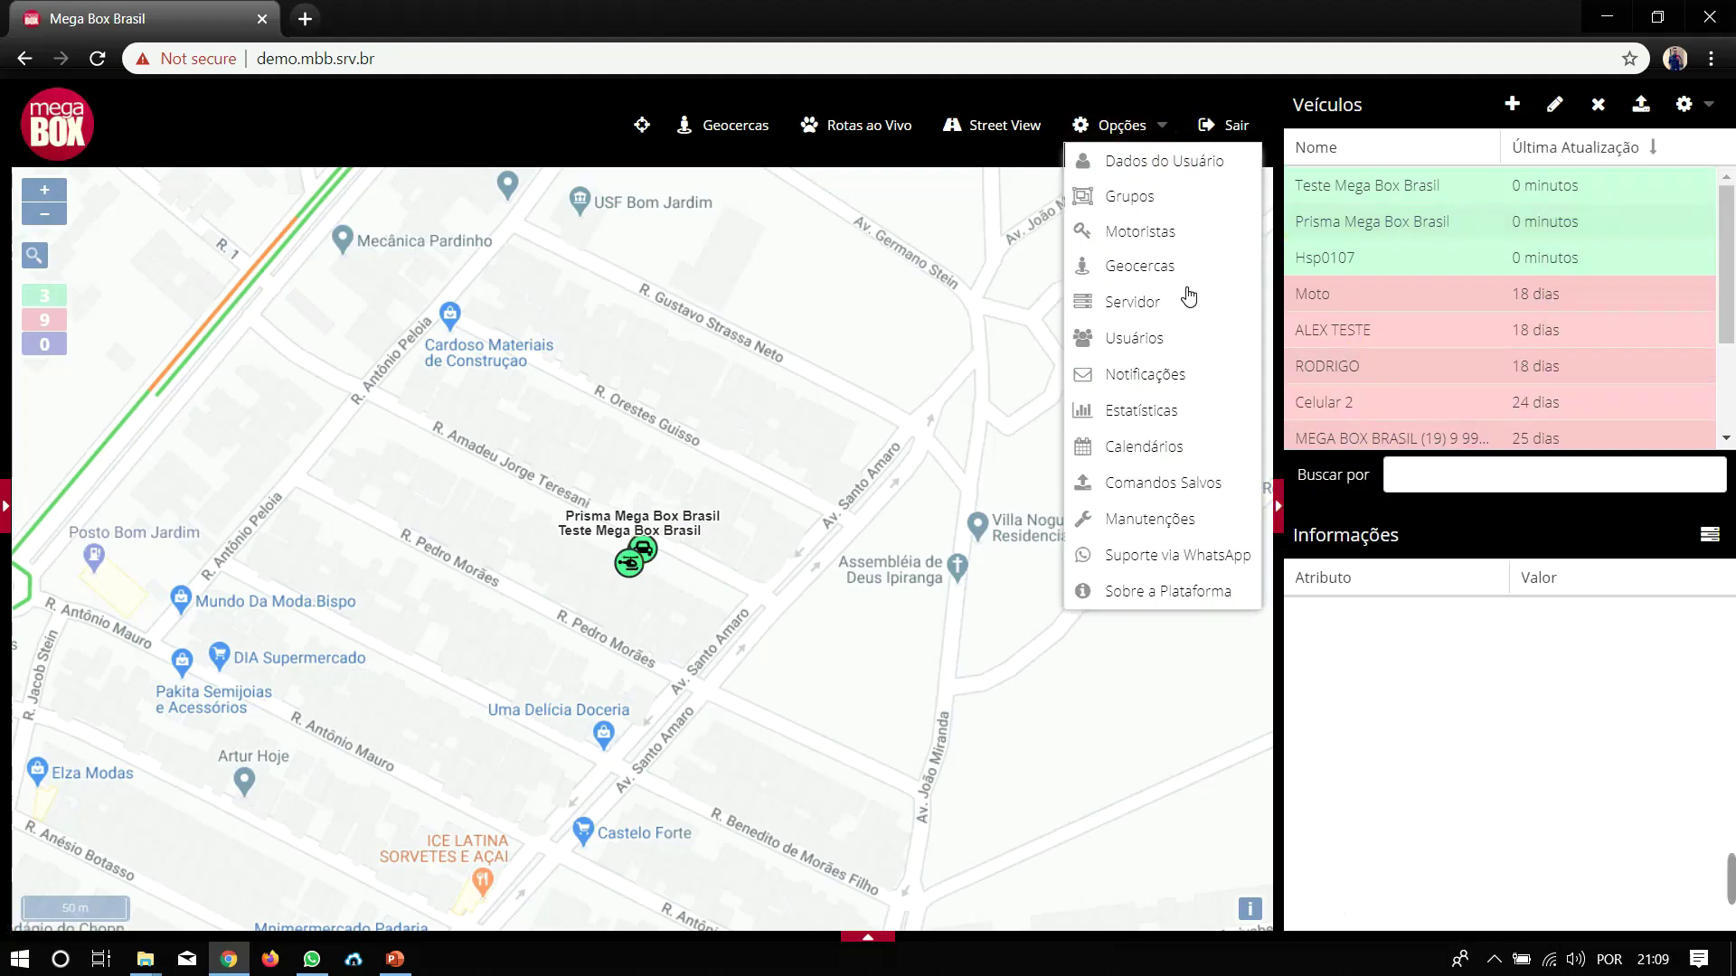
pyautogui.click(1190, 340)
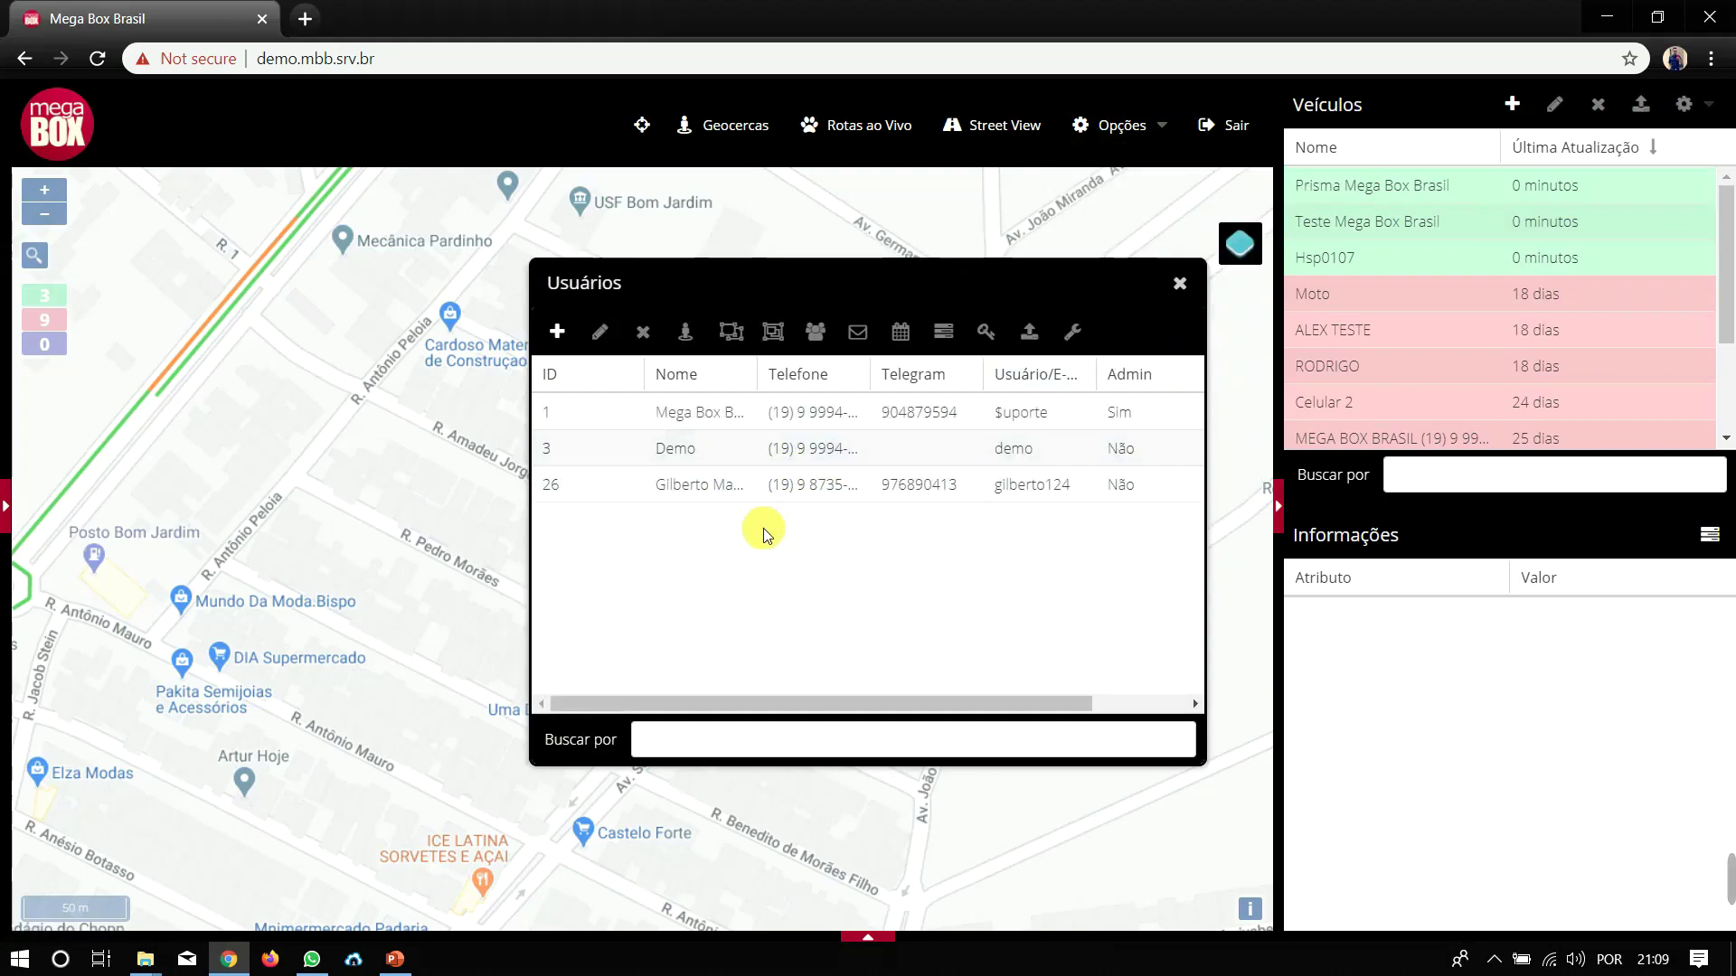
pyautogui.click(775, 485)
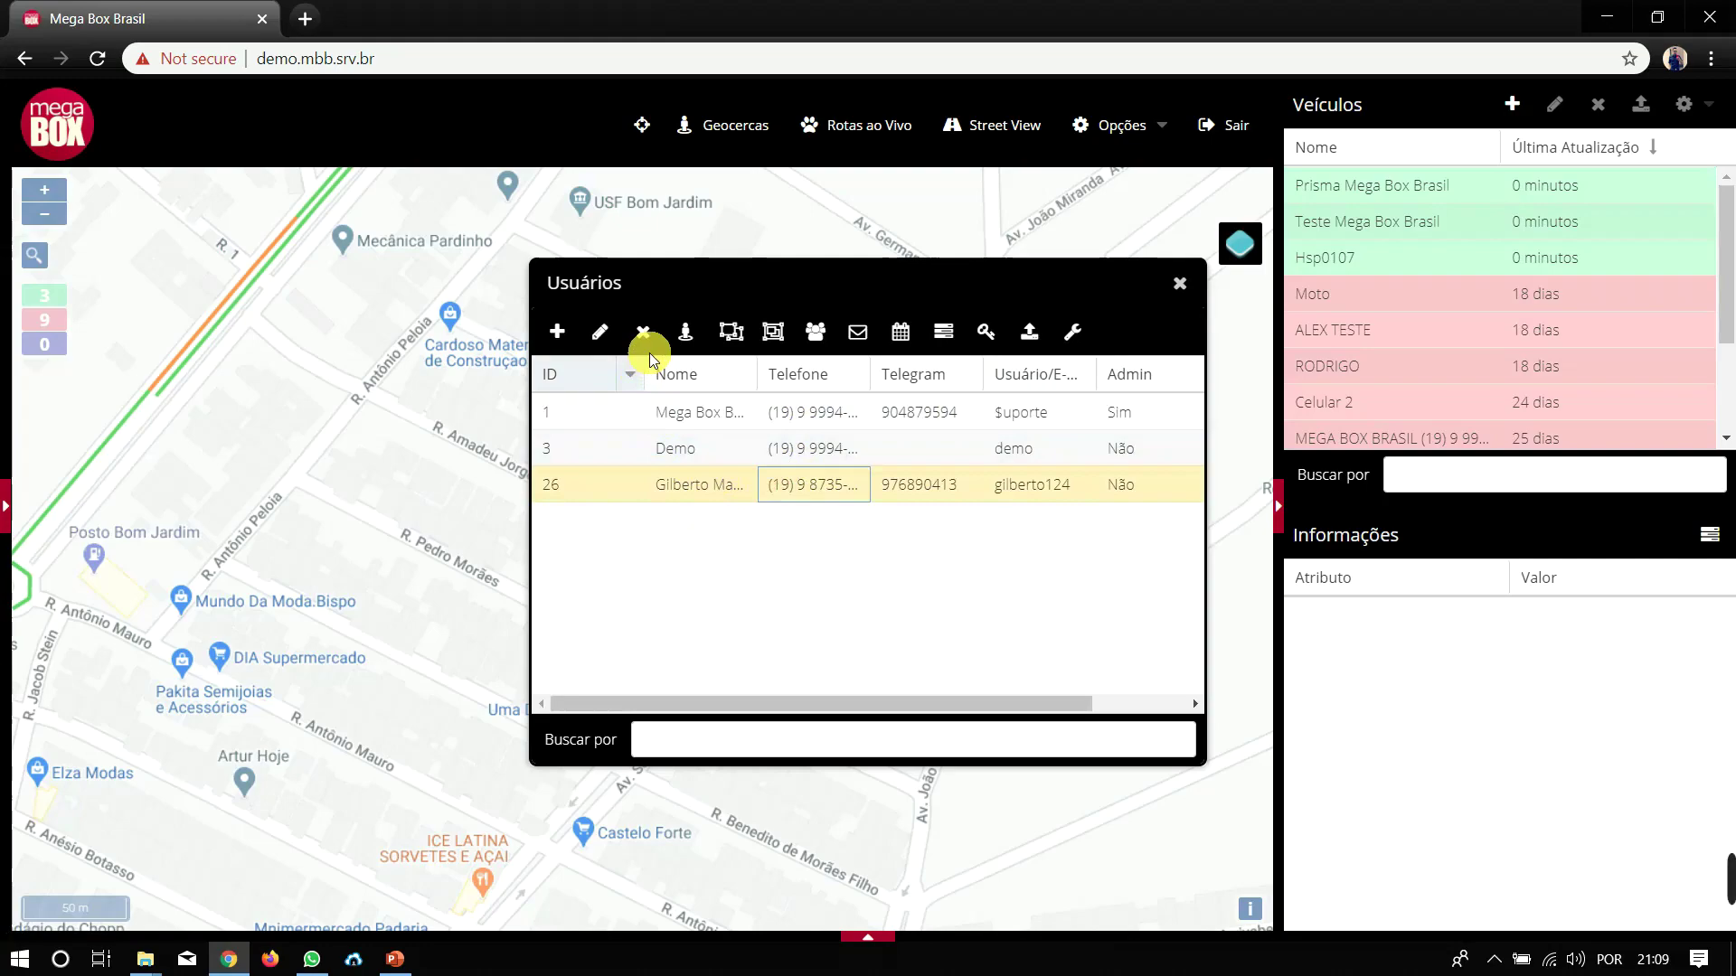
pyautogui.click(857, 332)
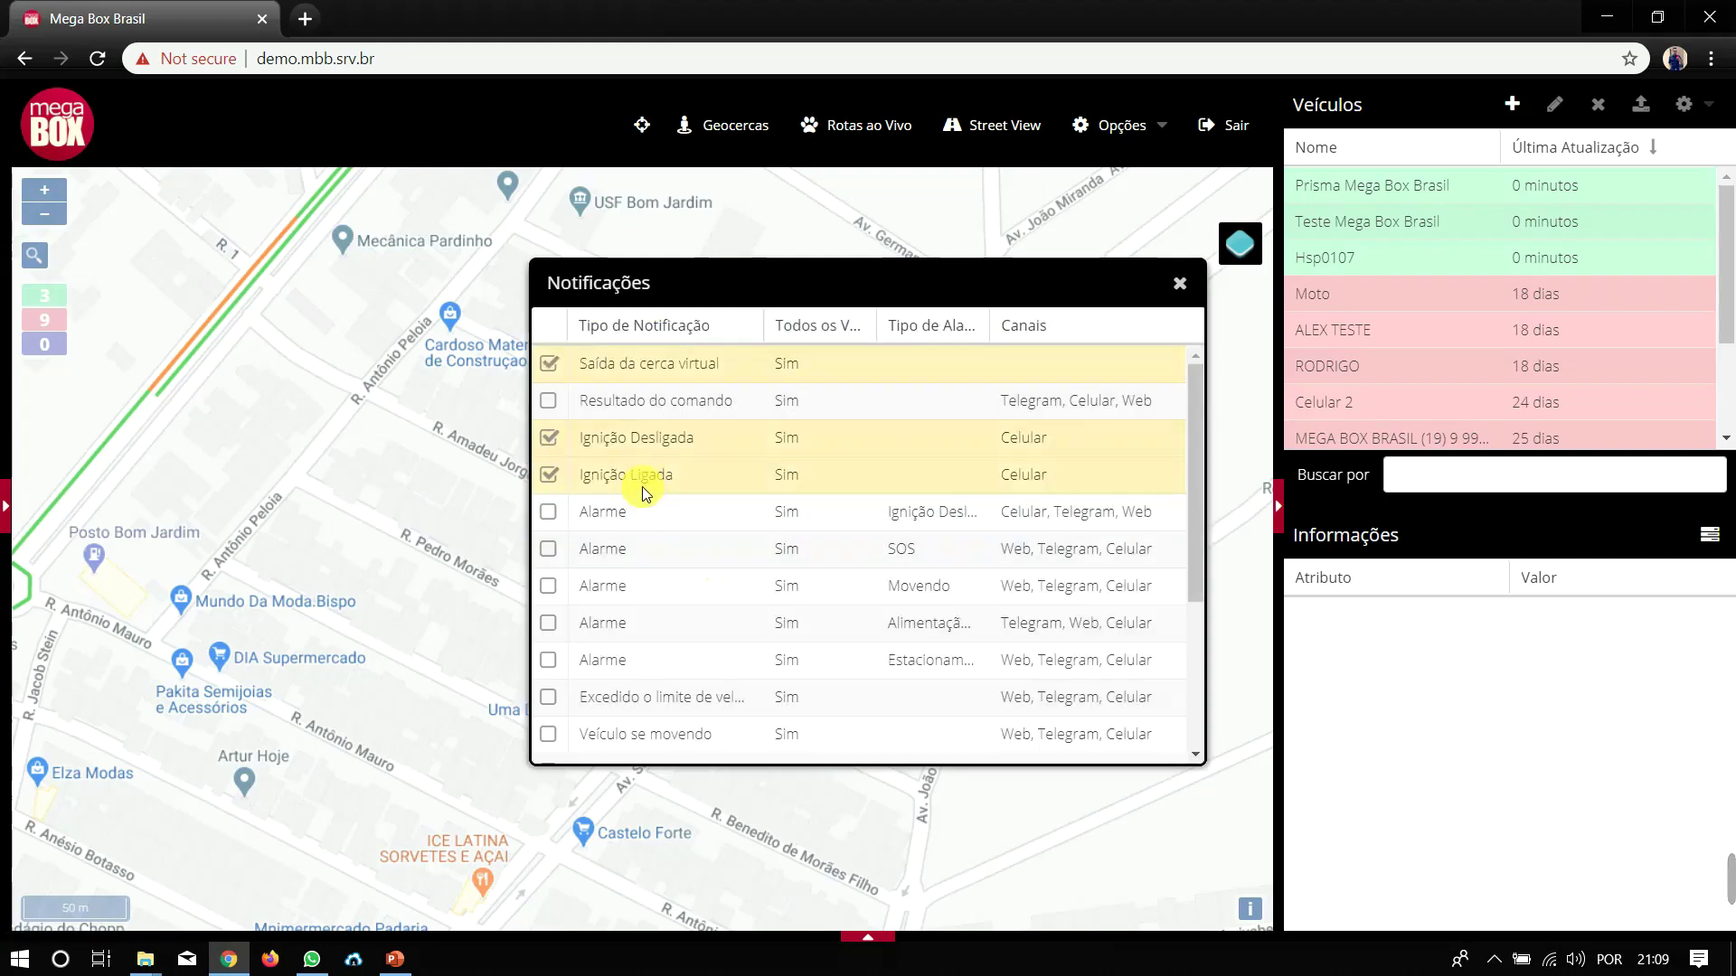
pyautogui.scroll(-5, 624, 385)
pyautogui.scroll(5, 649, 722)
pyautogui.moveTo(1228, 243)
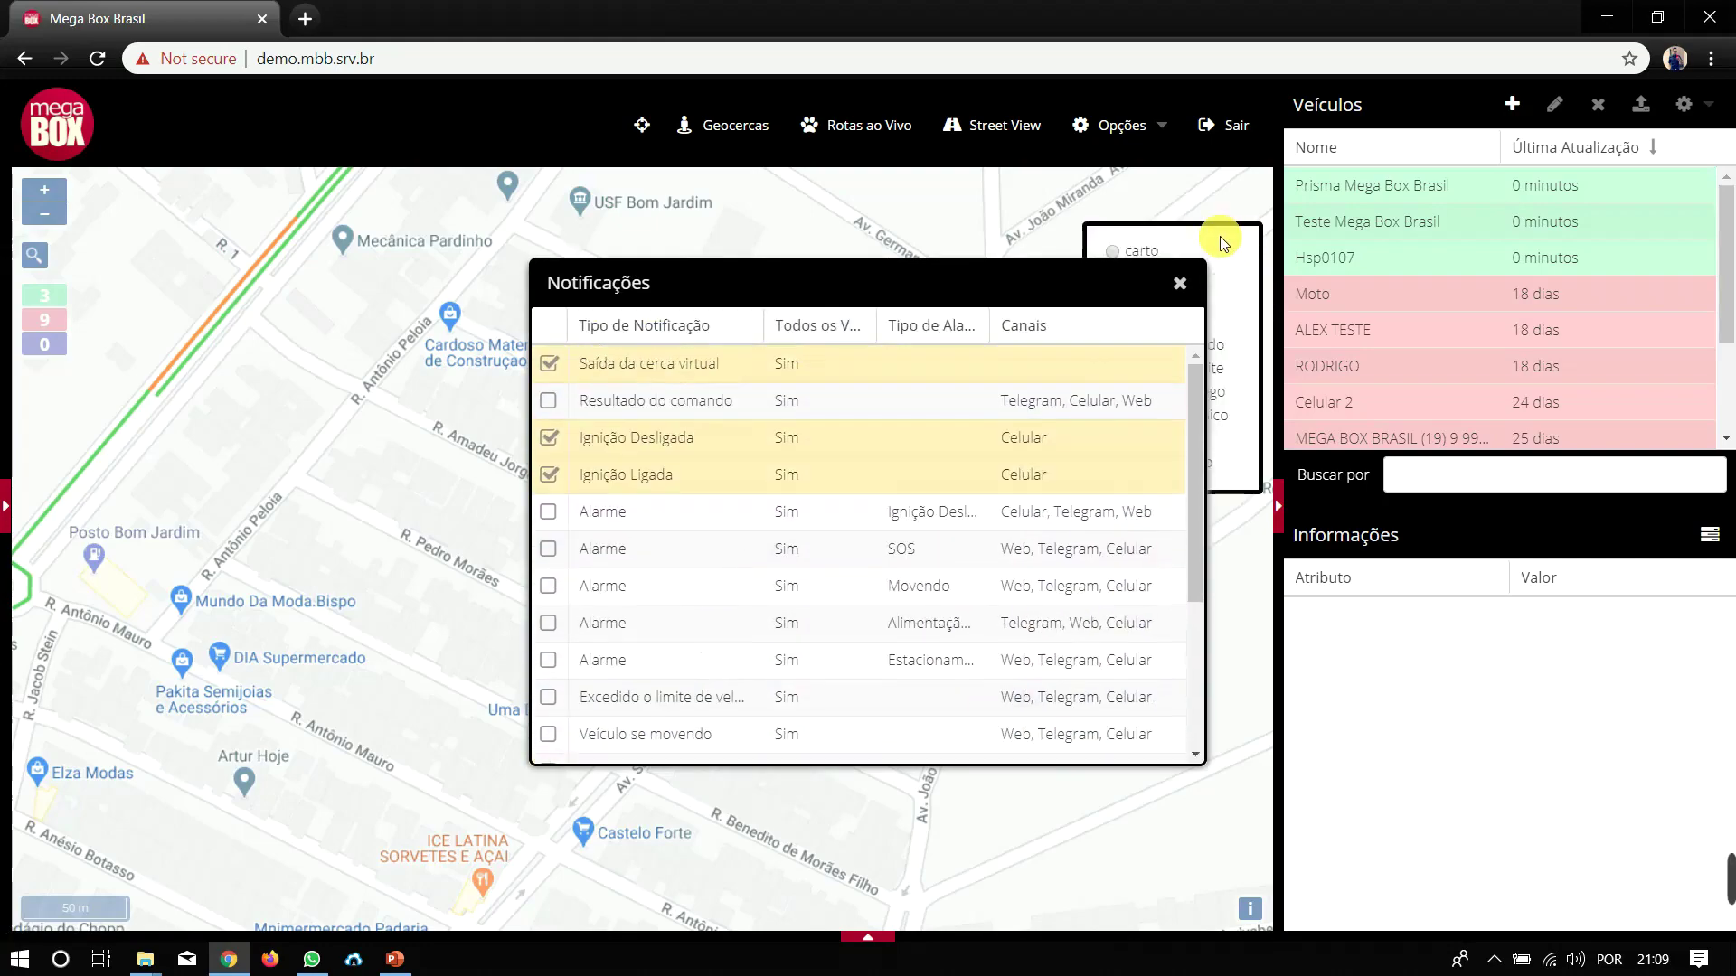
pyautogui.click(1179, 283)
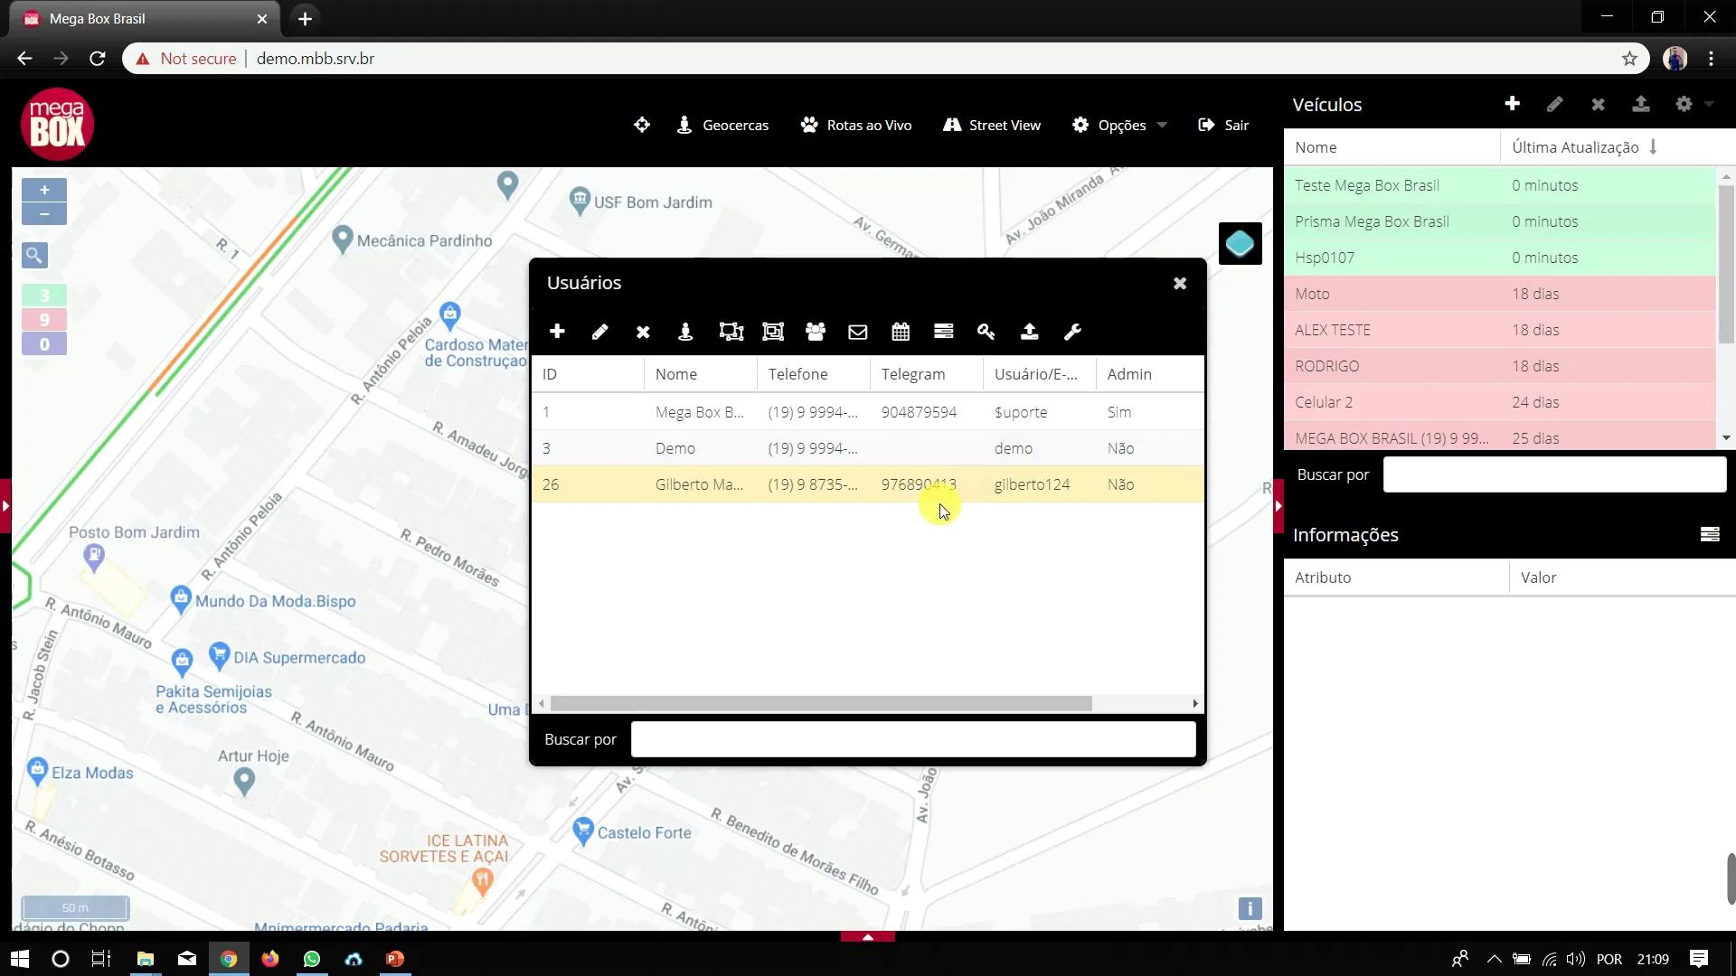
pyautogui.moveTo(1727, 244)
pyautogui.mouseDown()
pyautogui.moveTo(1727, 335)
pyautogui.moveTo(1727, 244)
pyautogui.mouseUp()
# - Centre the map on ALEX TESTE and check its linked geofences
pyautogui.click(1464, 414)
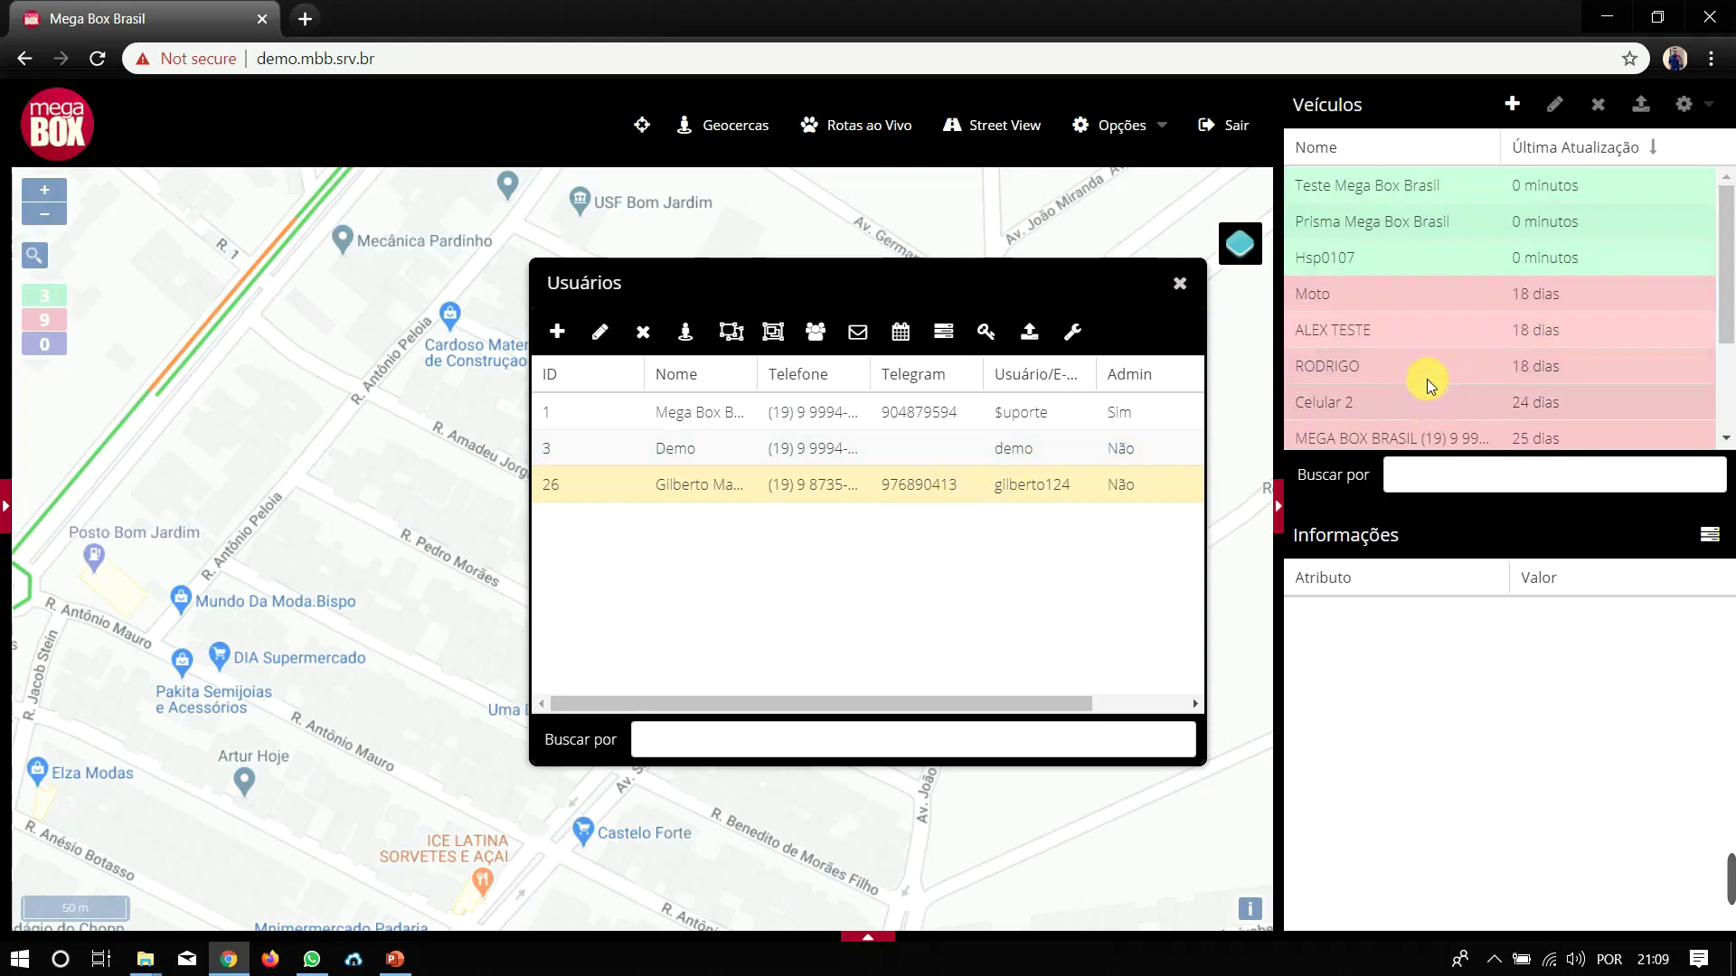
pyautogui.click(1441, 313)
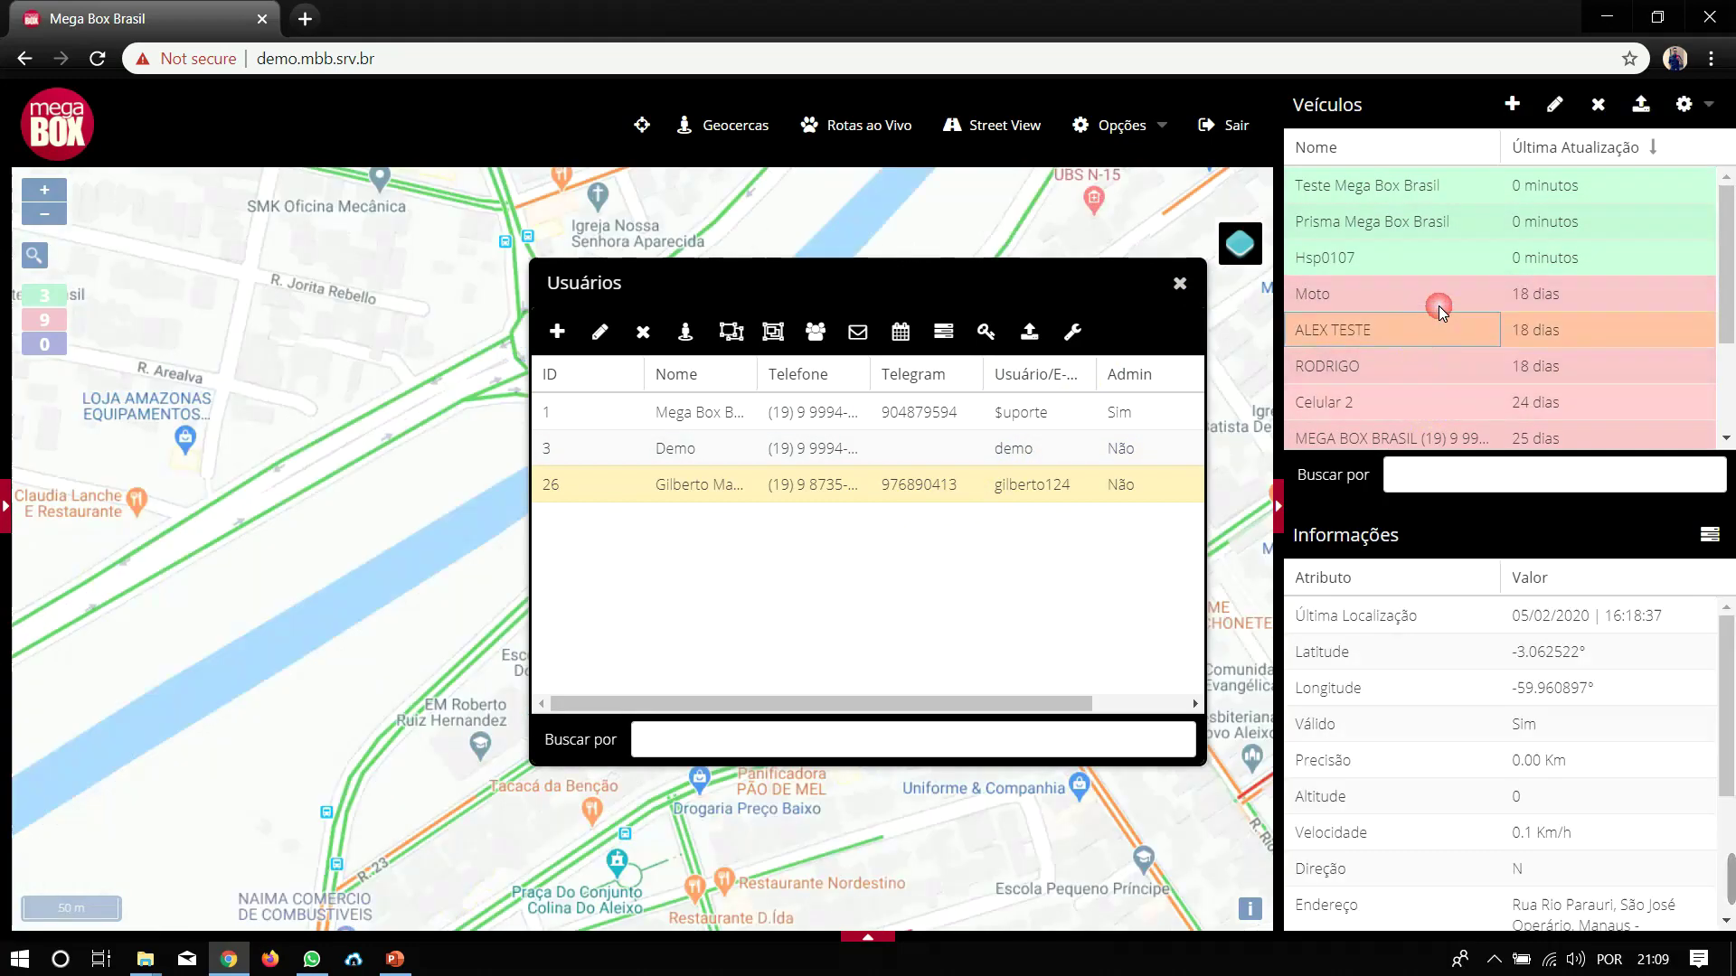
pyautogui.click(1682, 105)
pyautogui.click(1677, 178)
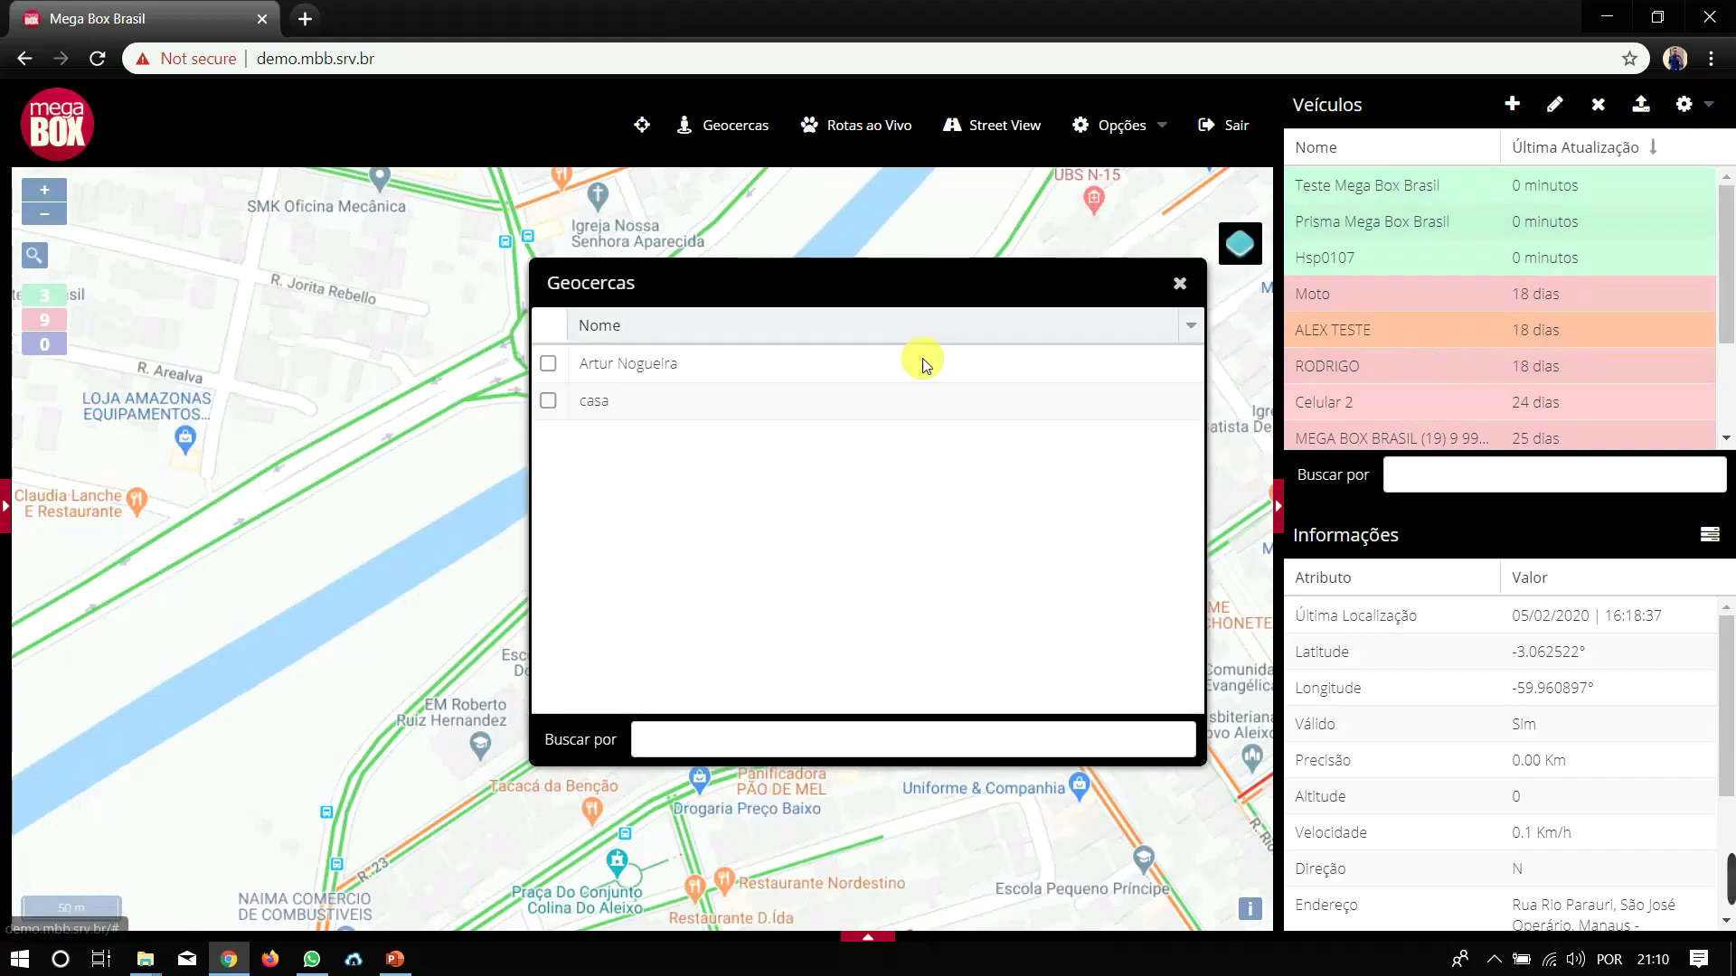
pyautogui.click(1179, 283)
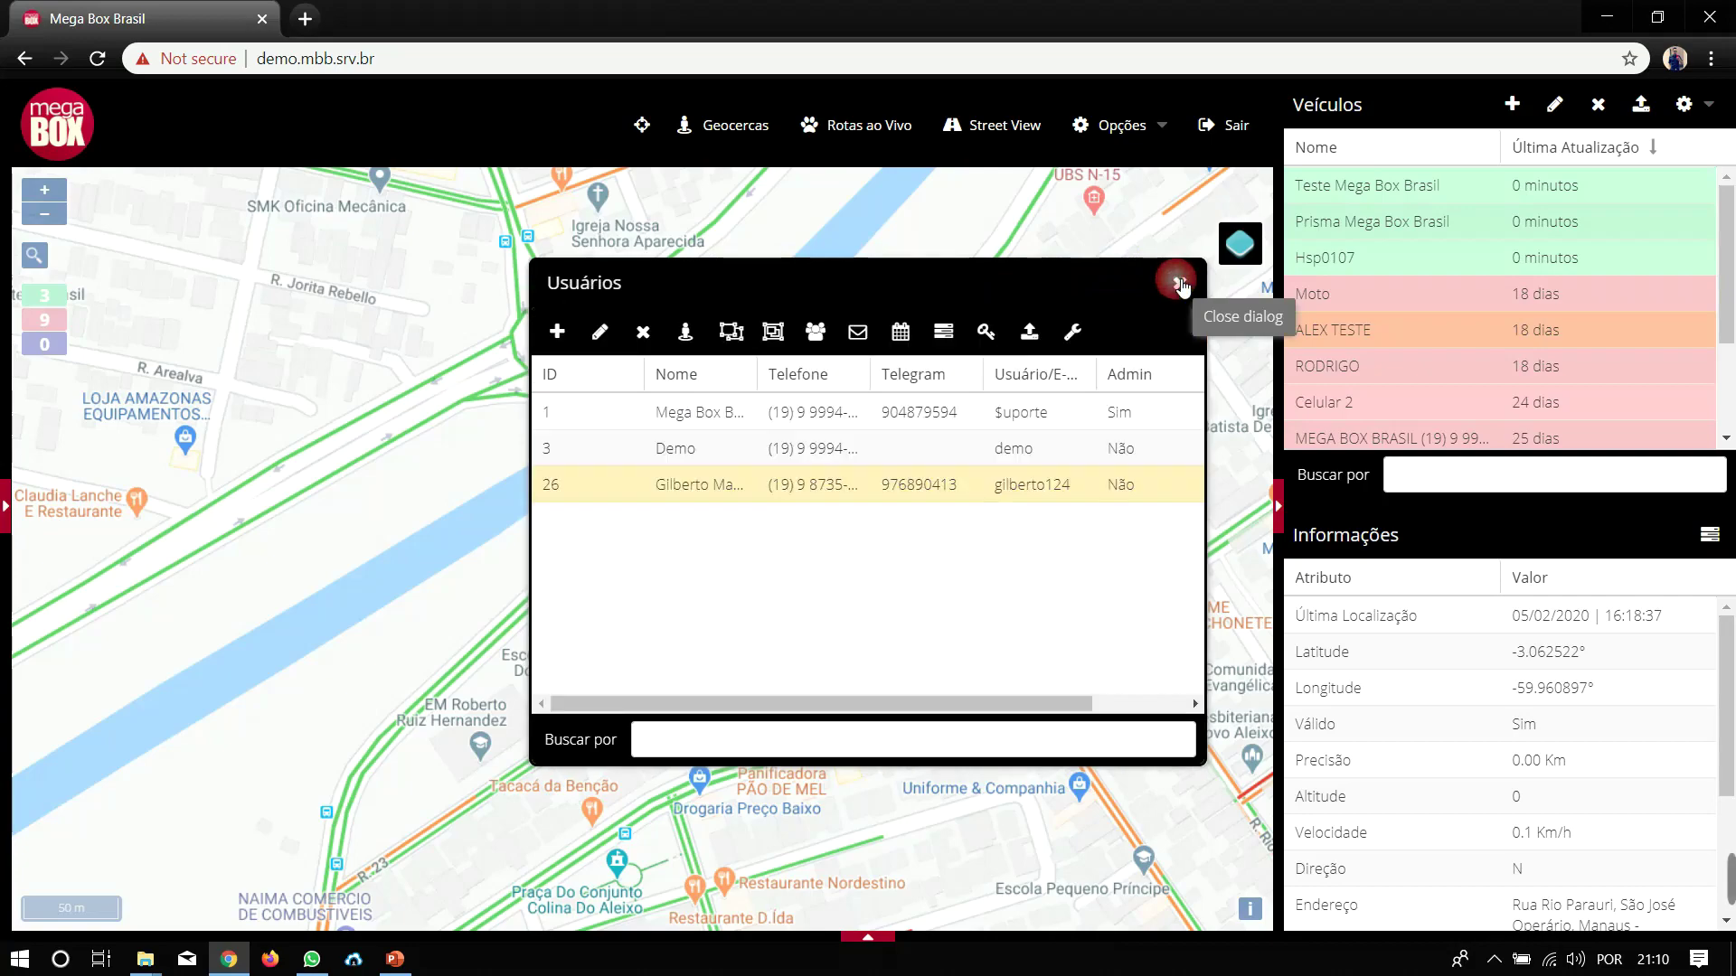
# - Check the third user's geofence list in Usuários, where Casa is unticked
pyautogui.click(864, 497)
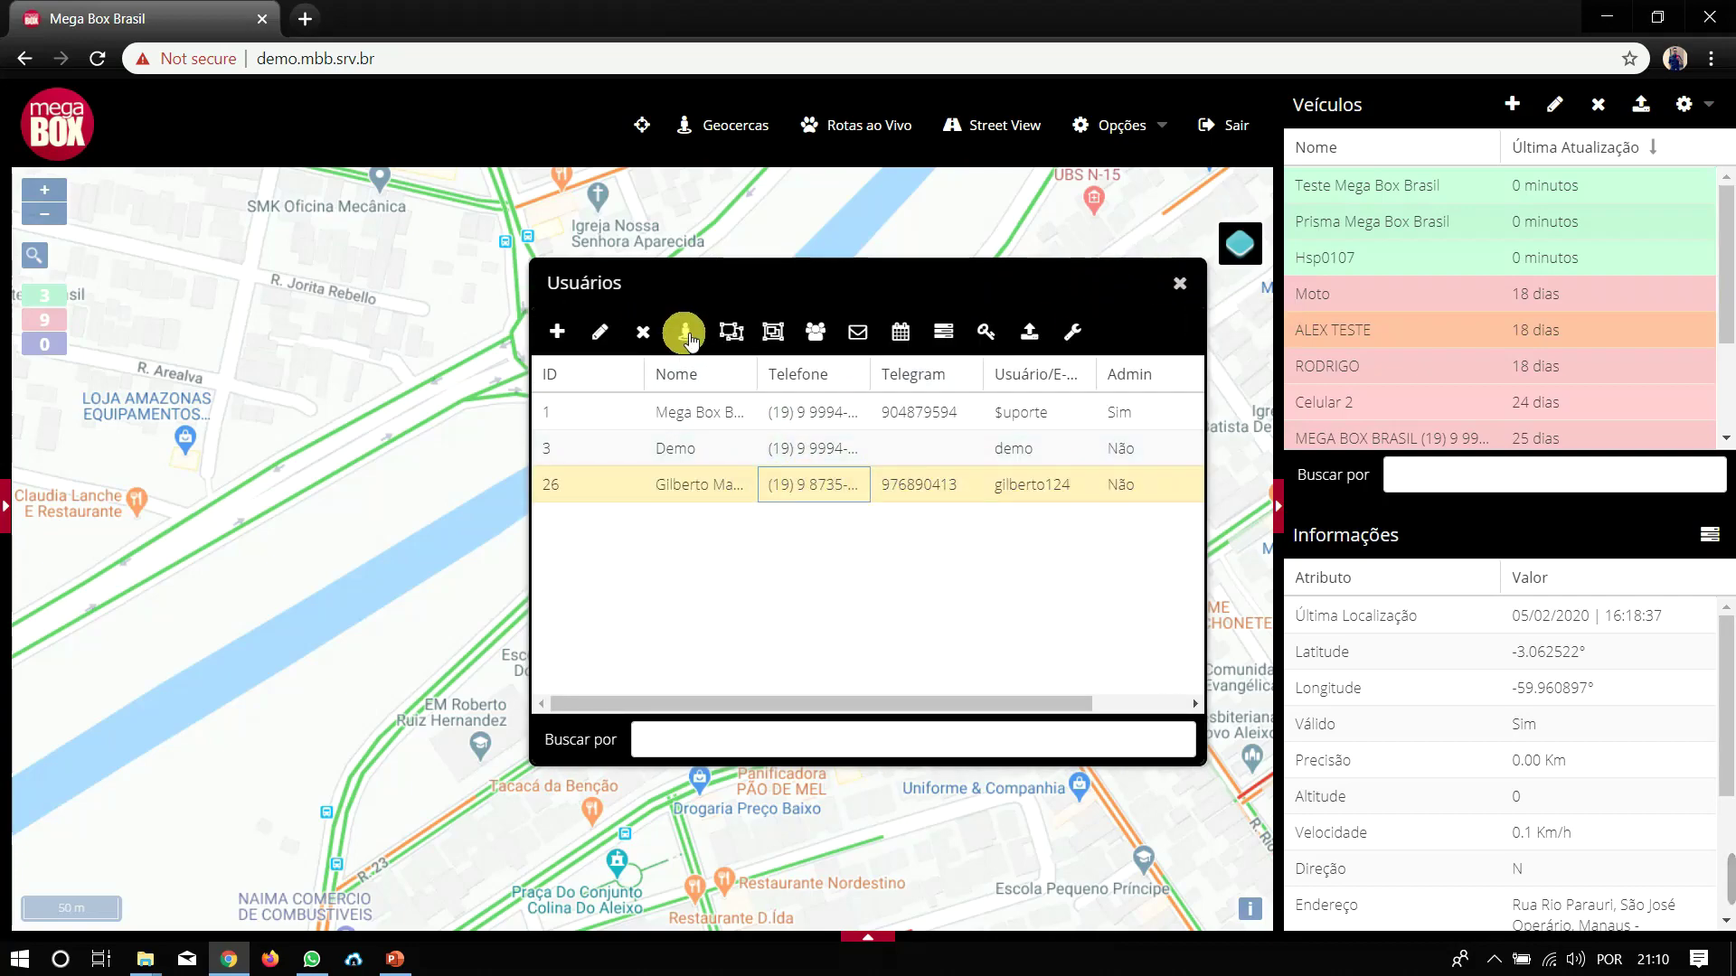
pyautogui.click(685, 334)
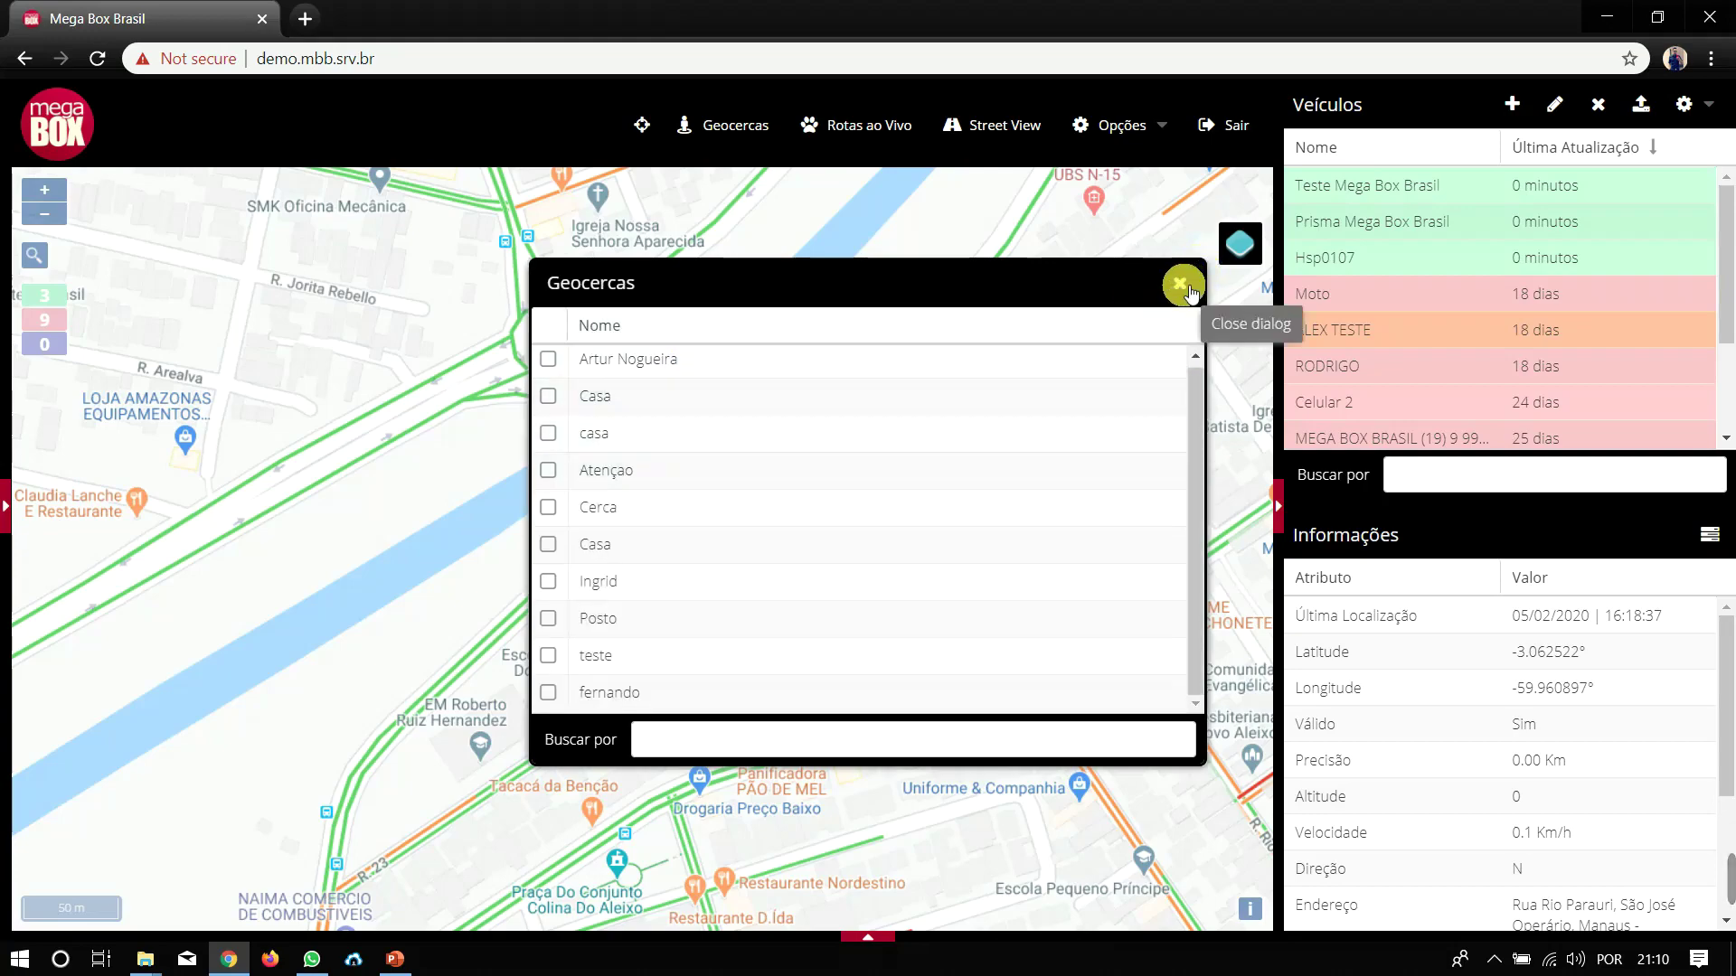
pyautogui.click(1180, 286)
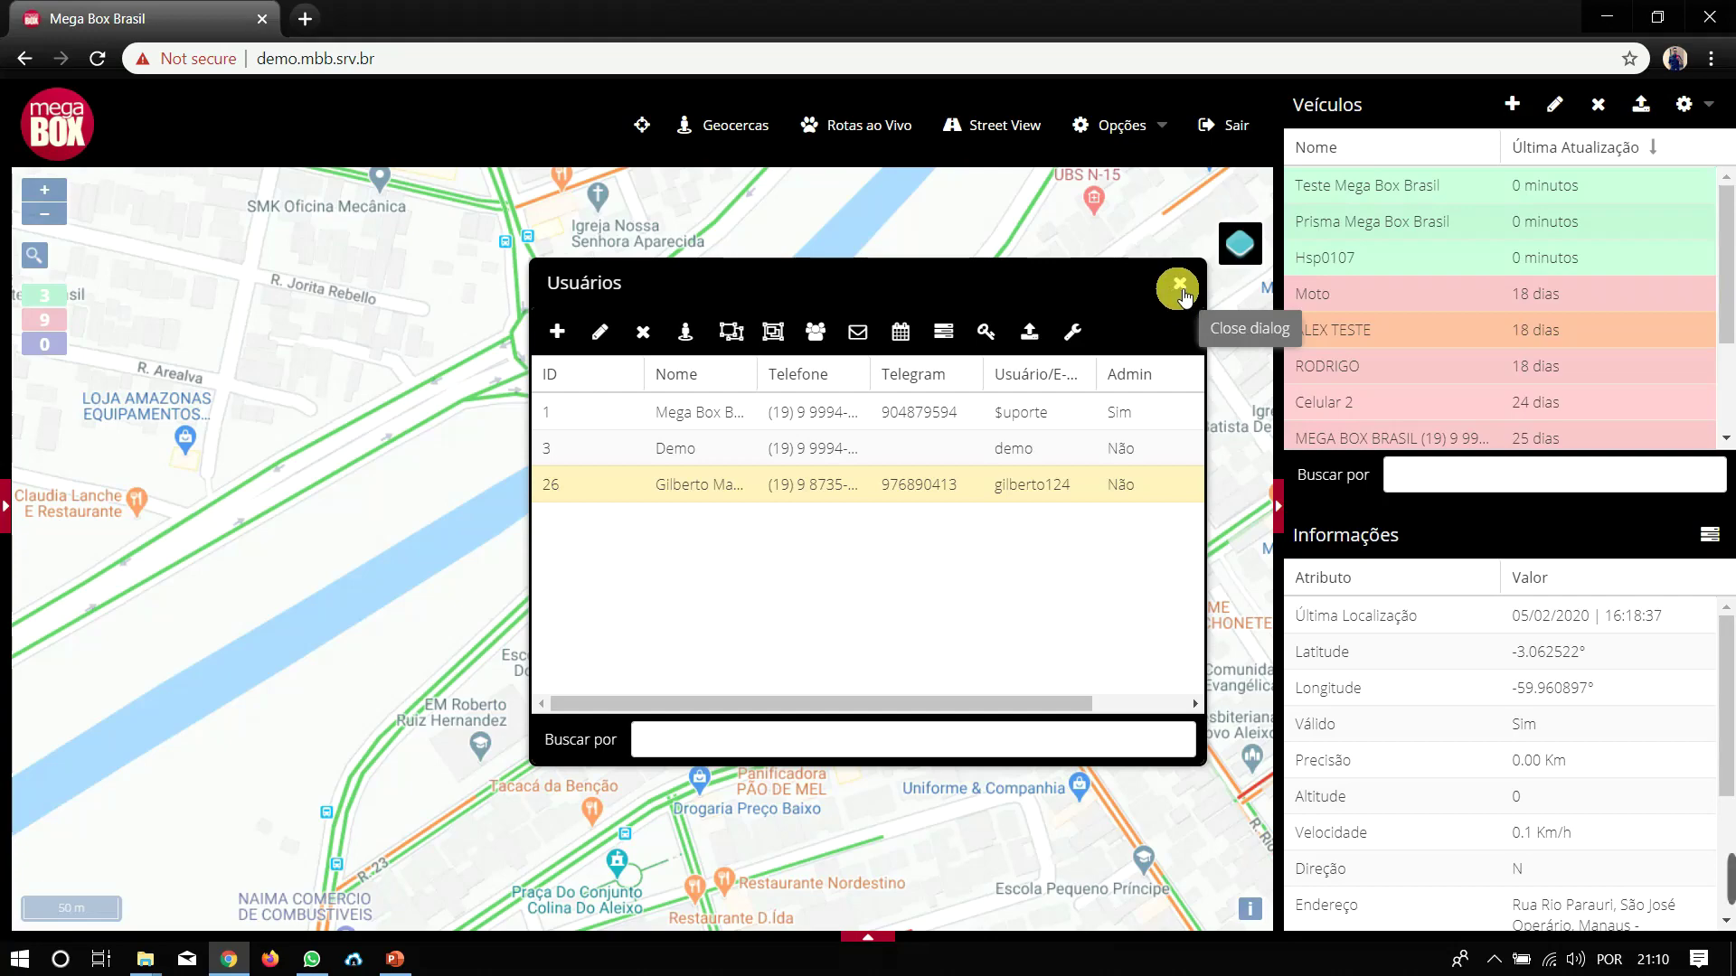
pyautogui.click(686, 333)
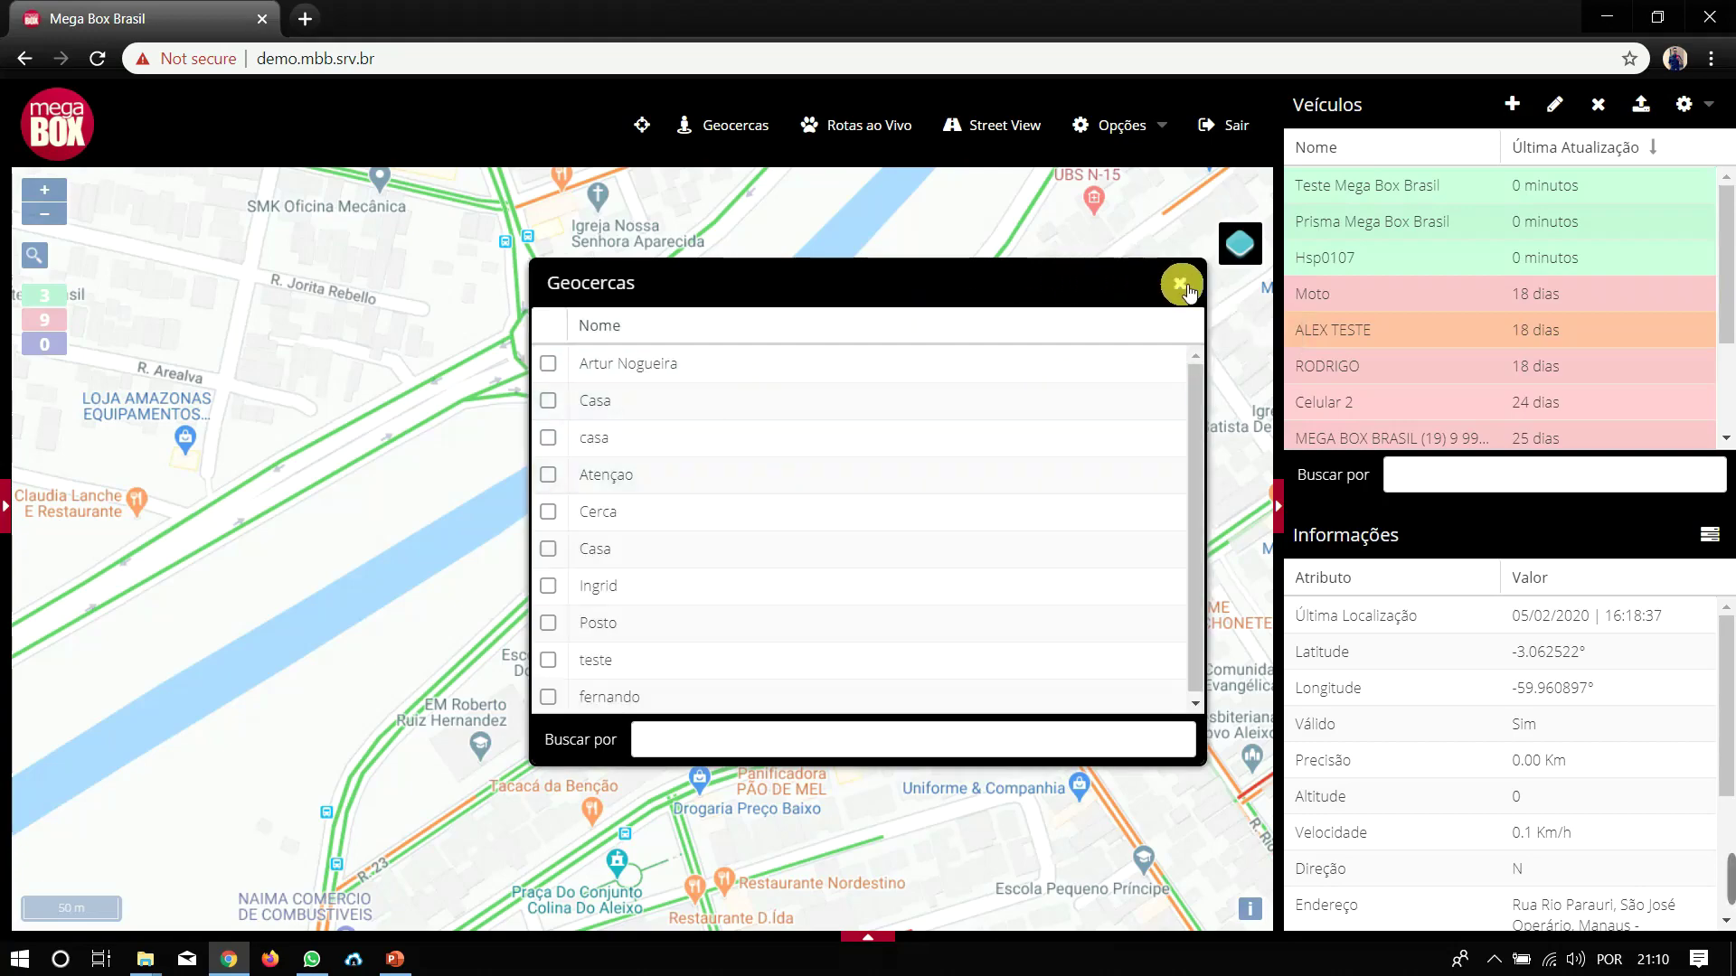
pyautogui.click(1180, 283)
# - Close the user dialogs and leave casa unticked in Prisma Mega Box Brasil's geofence list
pyautogui.click(1181, 285)
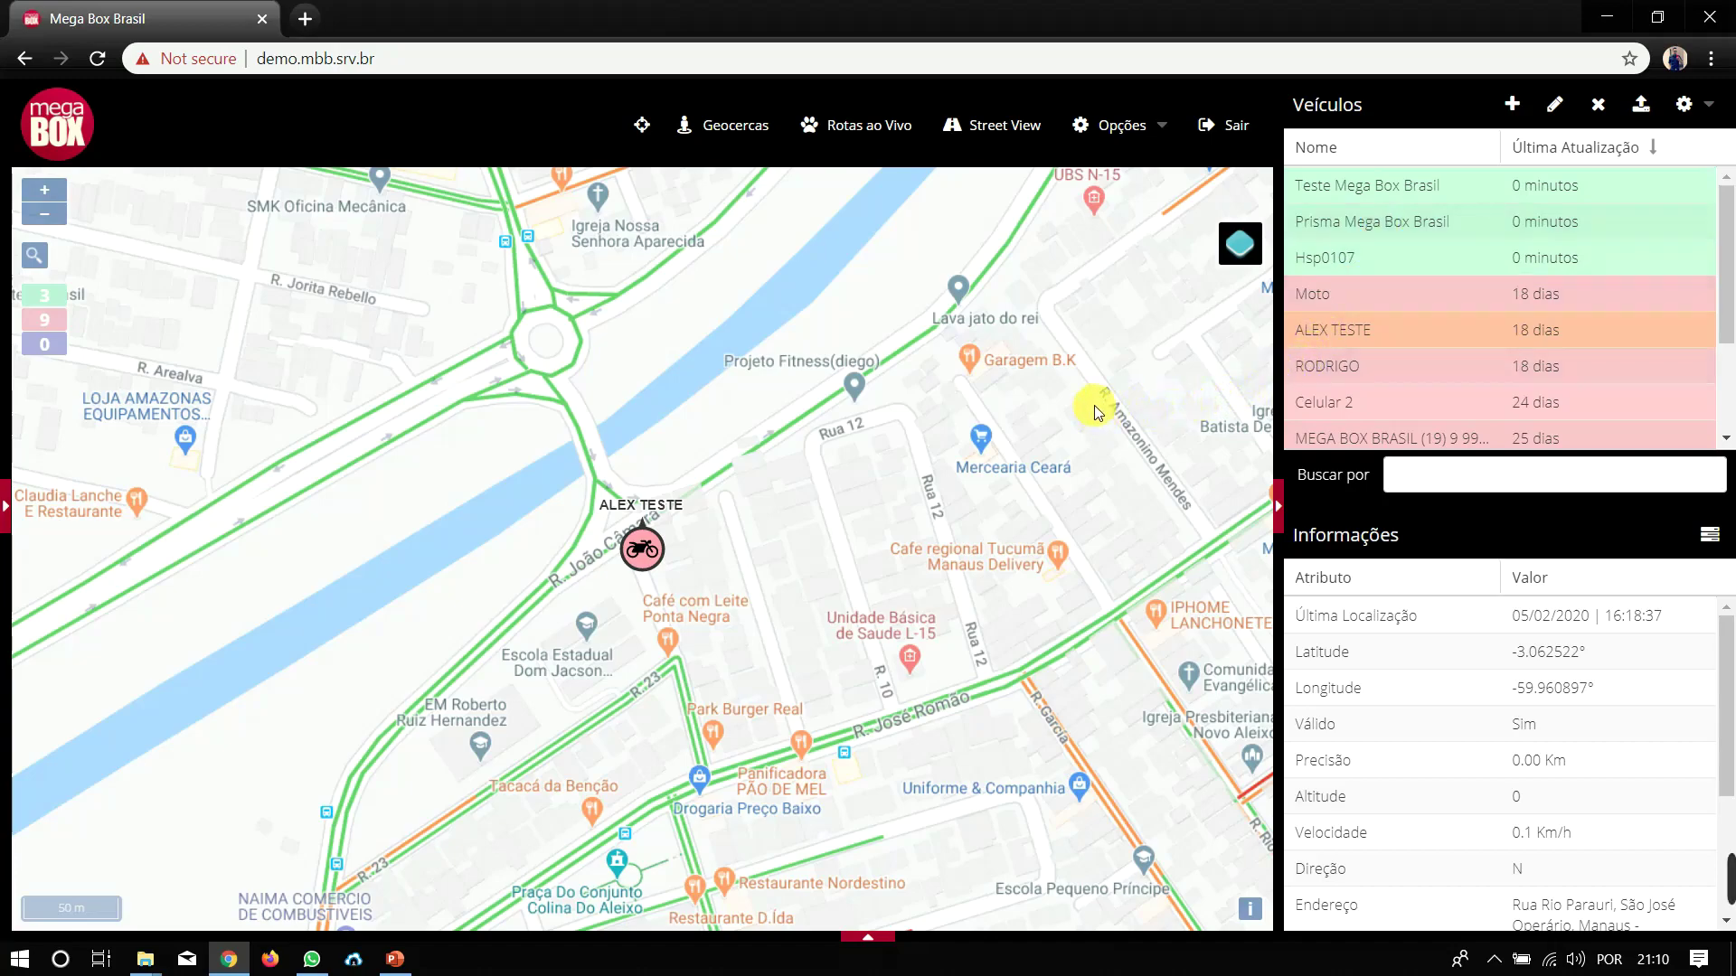
pyautogui.scroll(-1, 1096, 412)
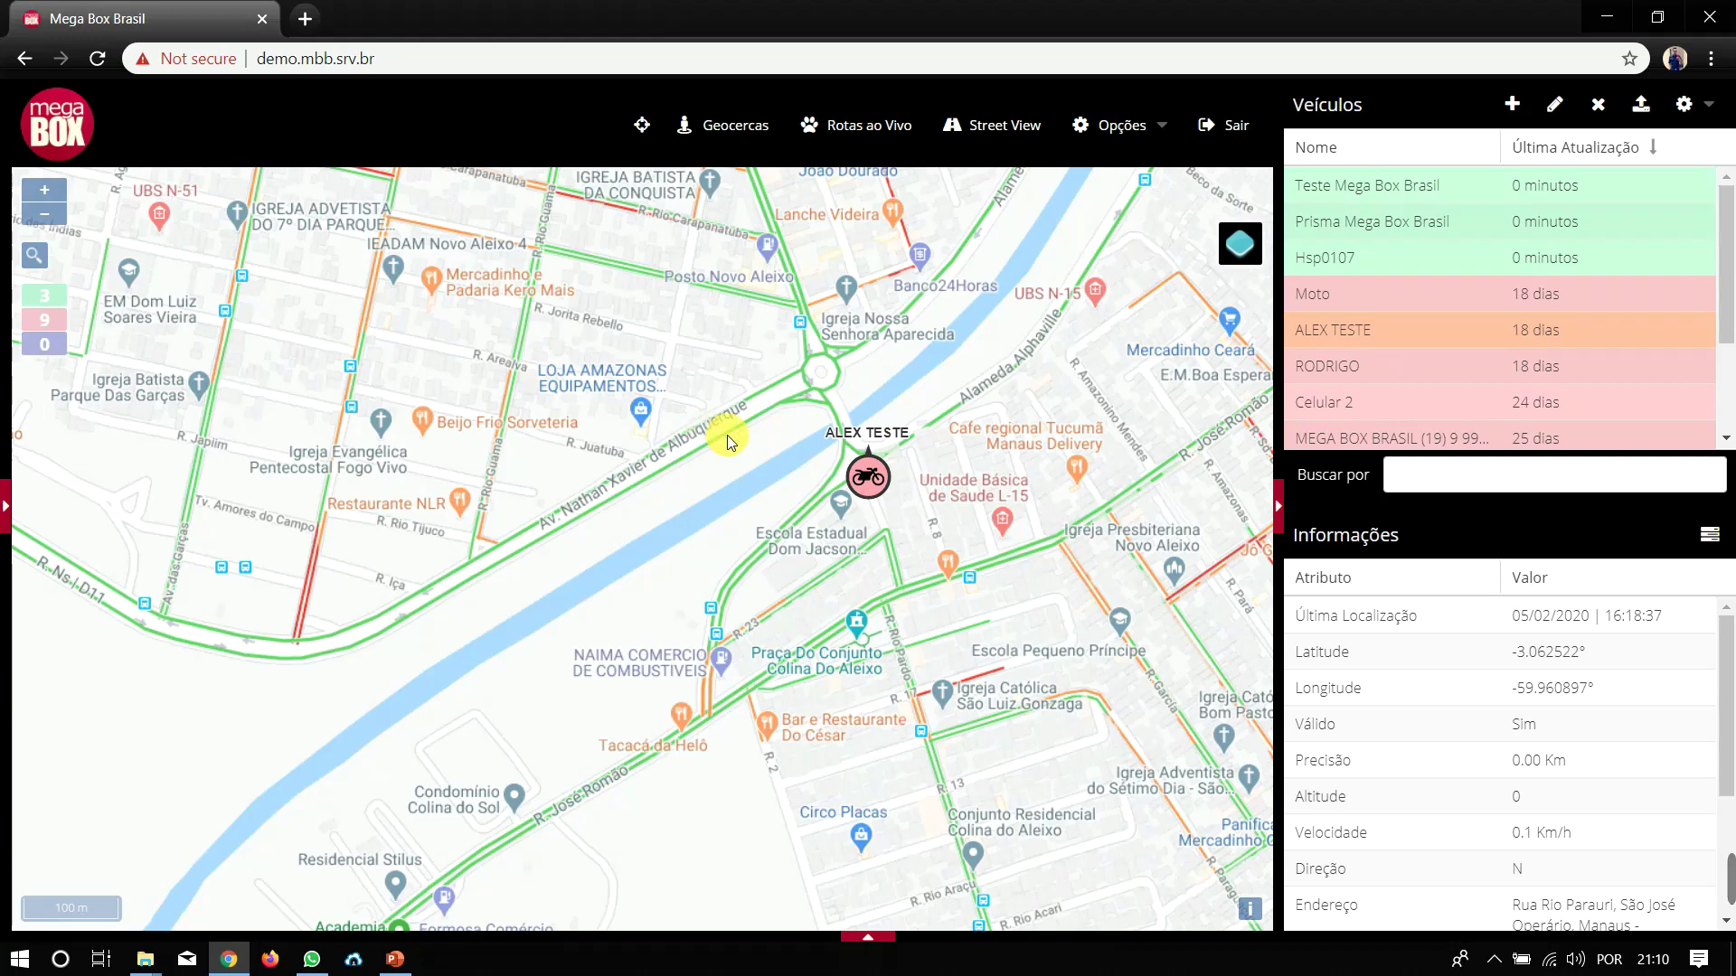
pyautogui.click(1432, 222)
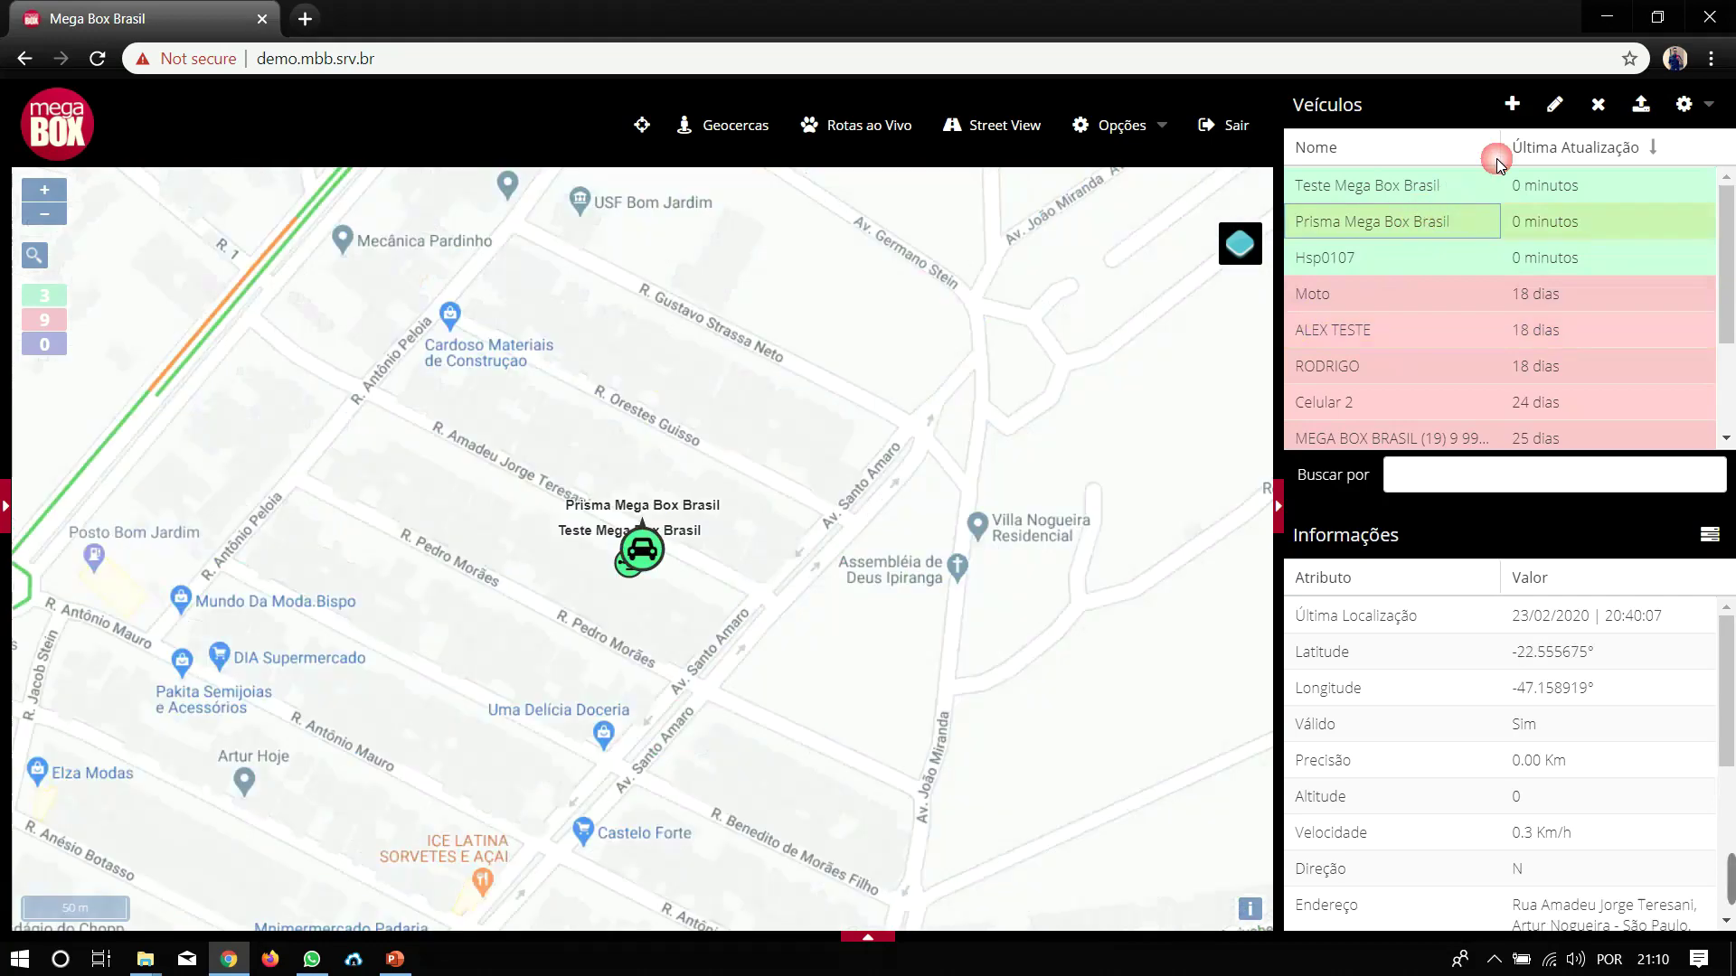
pyautogui.click(1692, 104)
pyautogui.click(1692, 185)
pyautogui.click(572, 398)
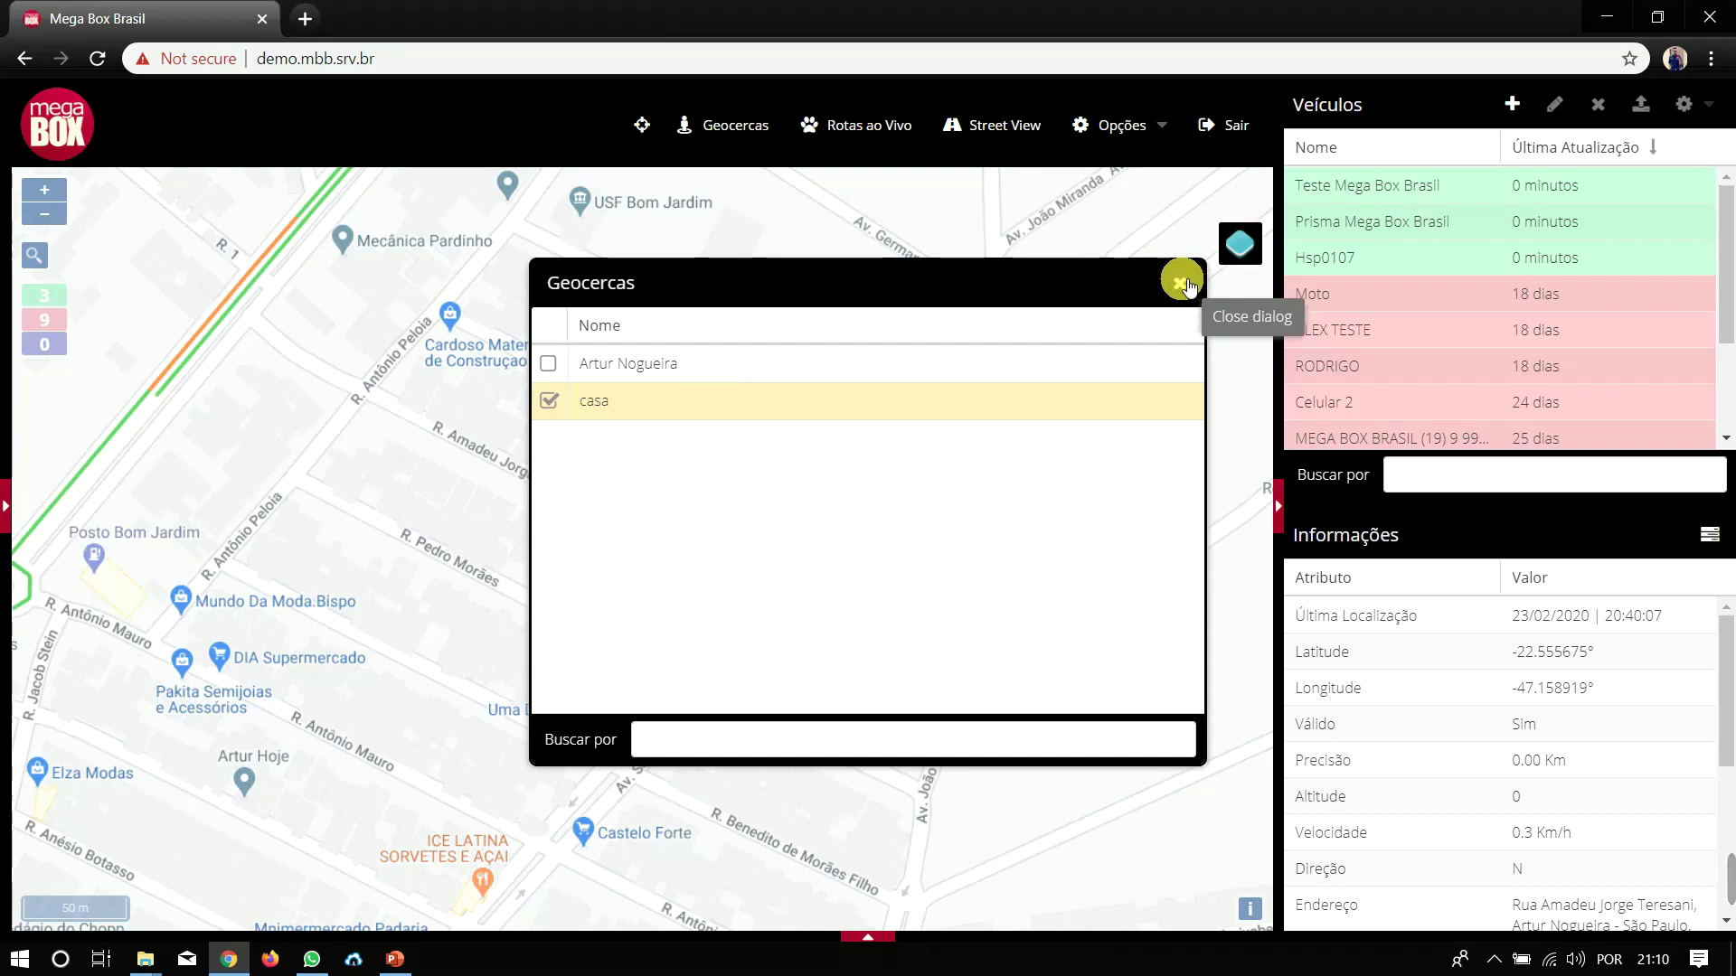
pyautogui.click(548, 402)
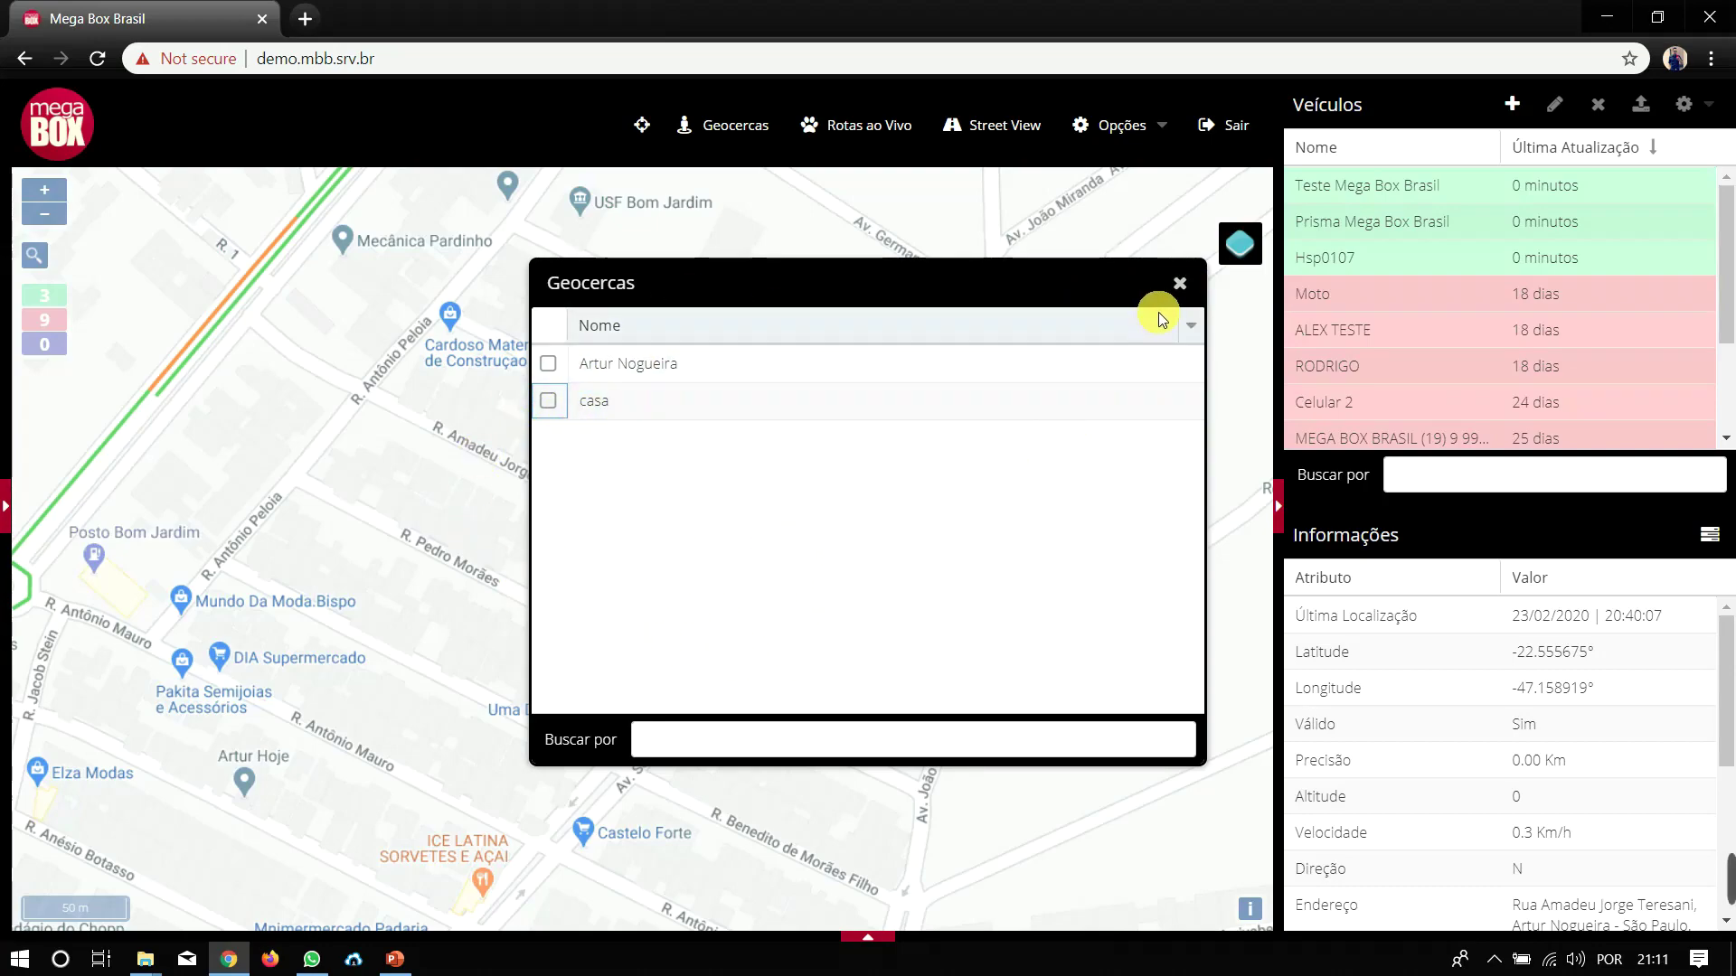
pyautogui.click(1180, 283)
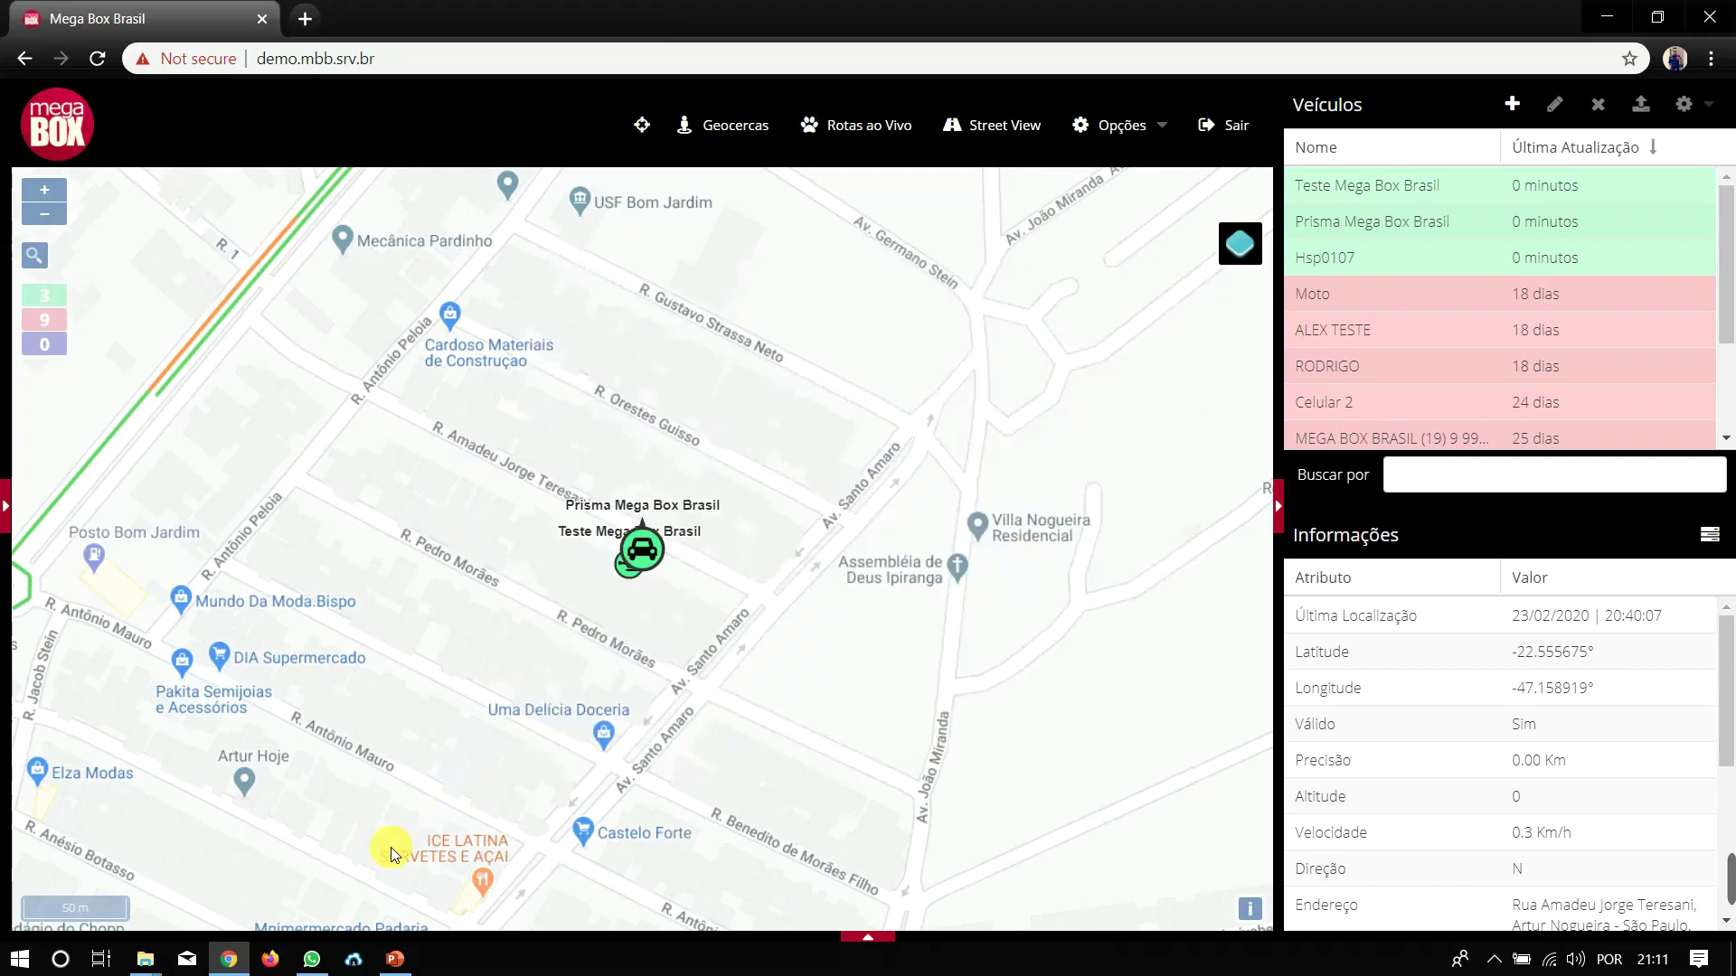
# - Review Atlas slides 1 and 2 of the Casa entry/exit alerts, then return to the Mega Box Brasil map
pyautogui.click(395, 958)
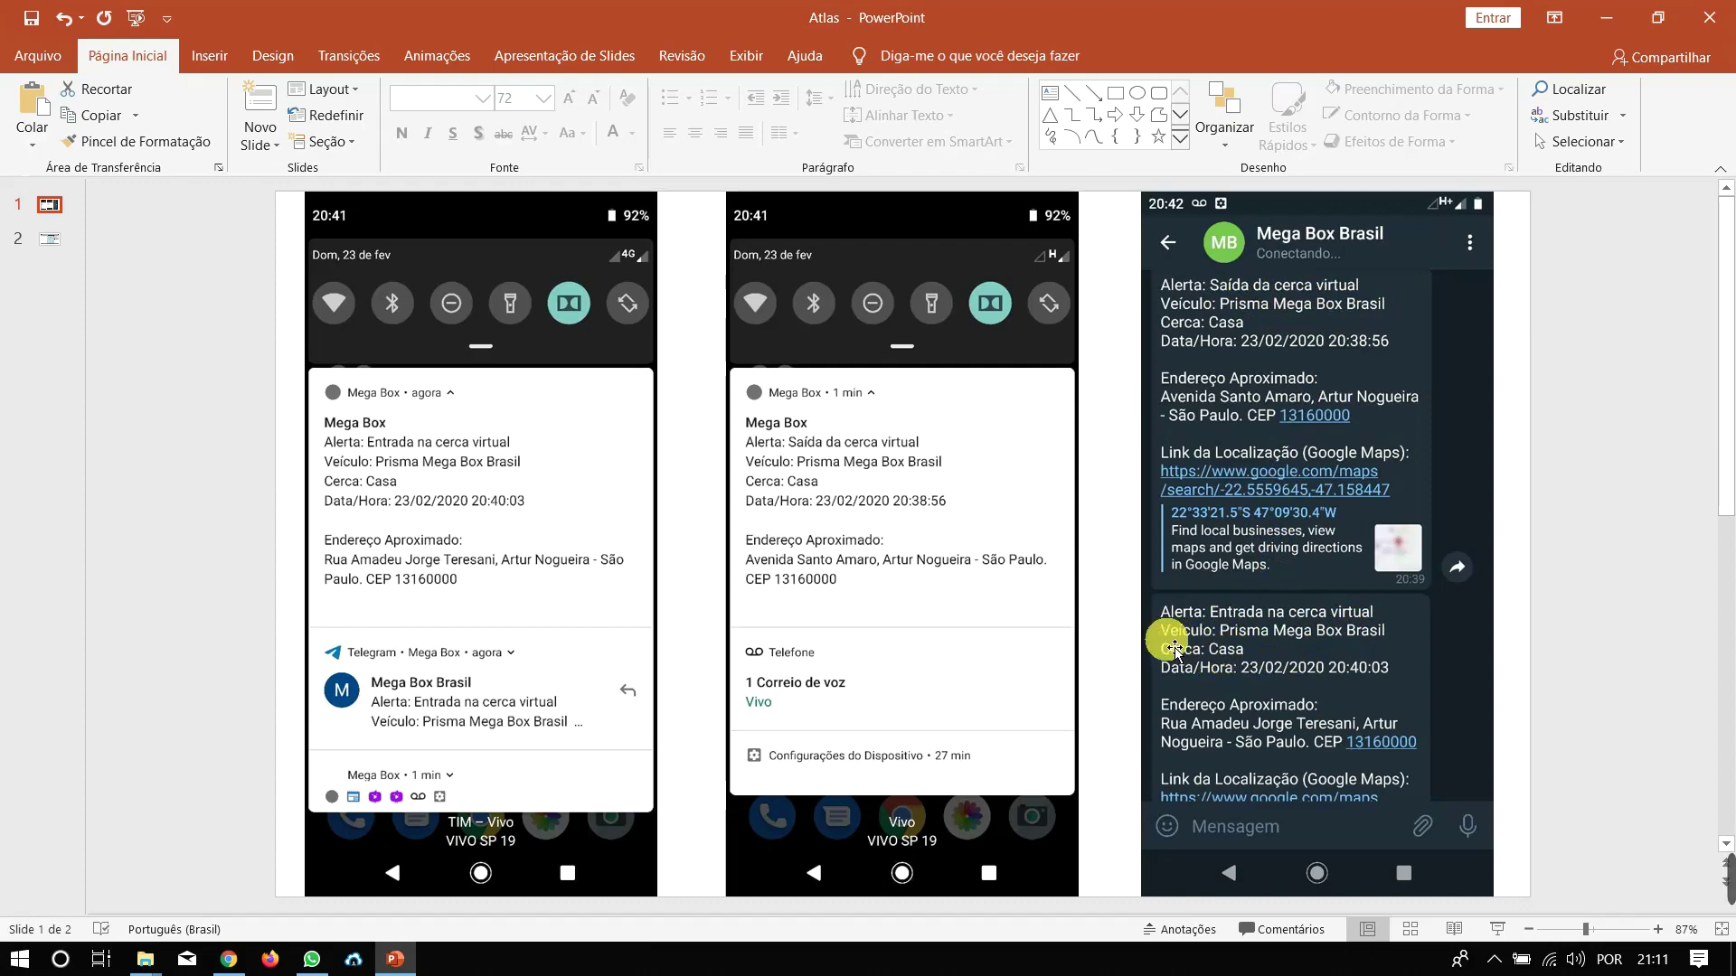
pyautogui.click(49, 242)
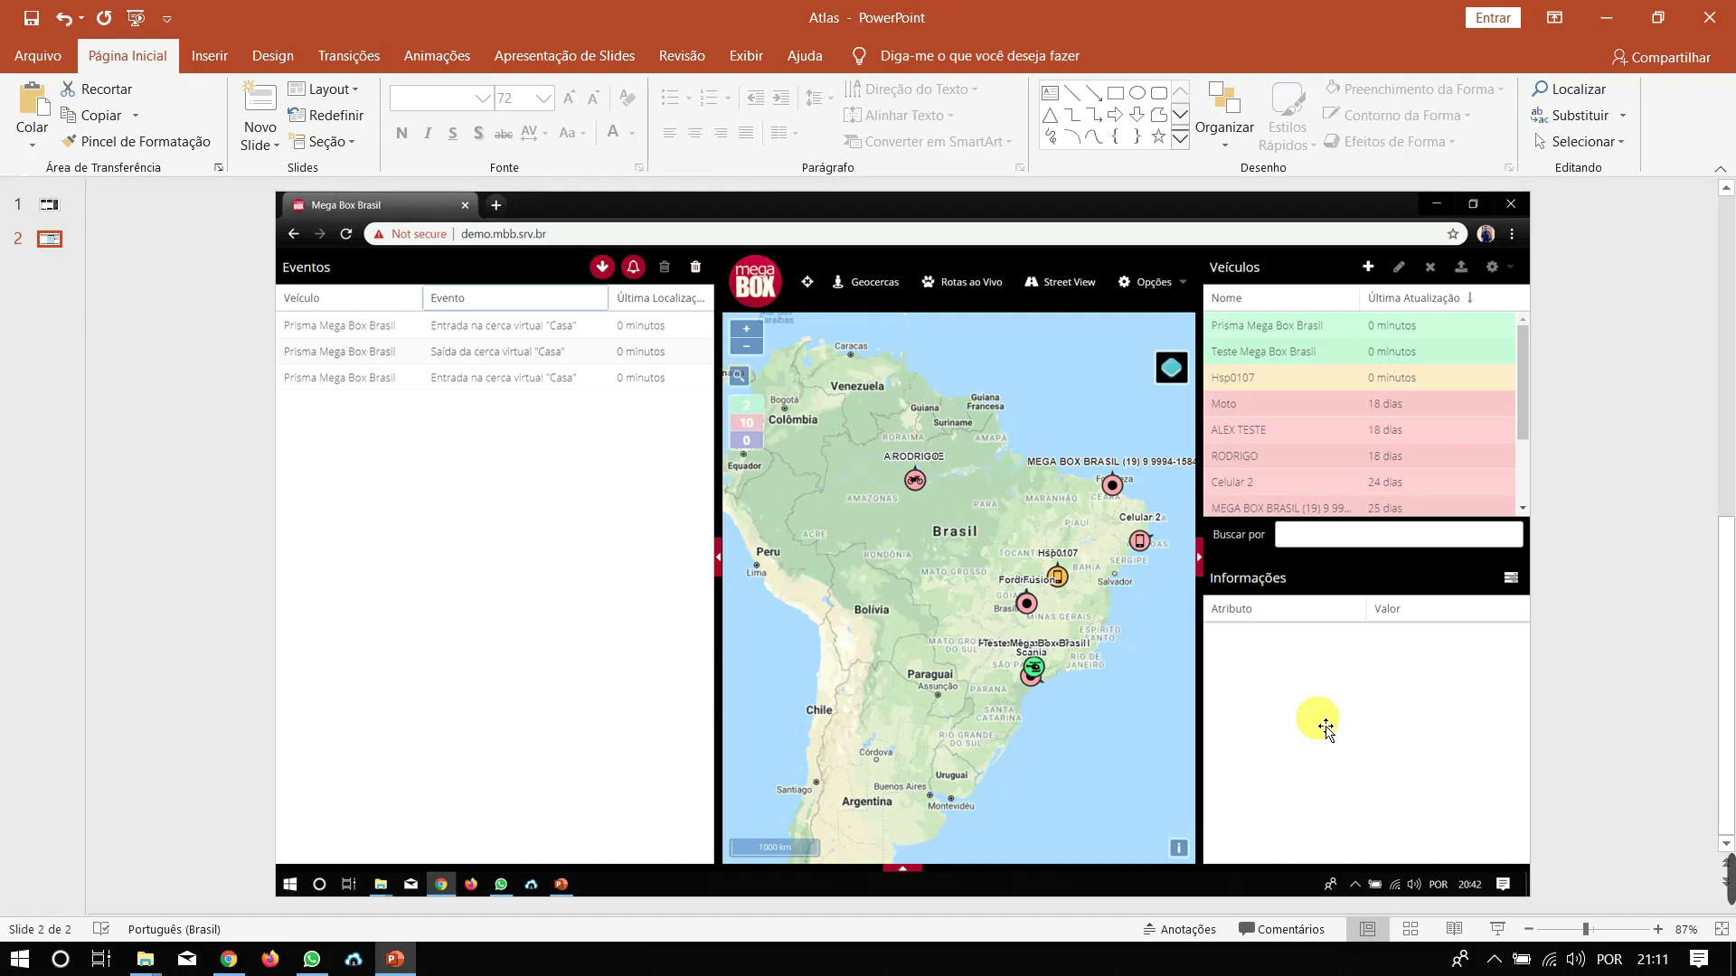
pyautogui.click(229, 958)
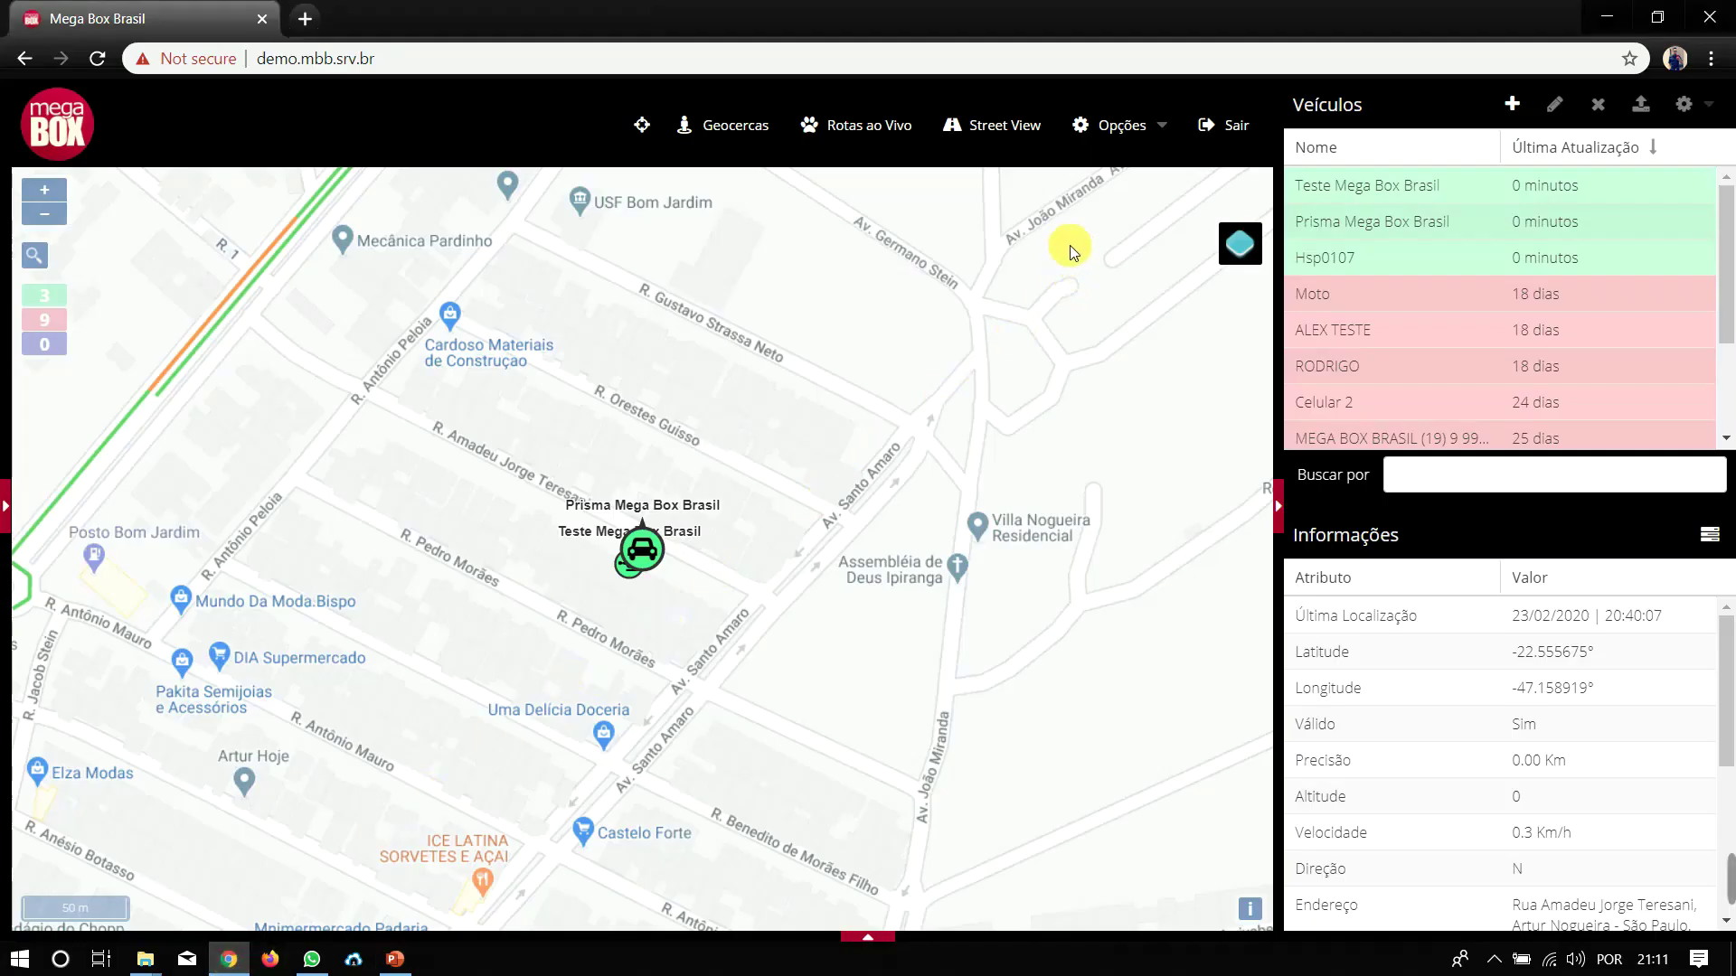
# - Collapse the vehicles panel and bring up the notification rules list from Opções
pyautogui.click(1282, 511)
pyautogui.click(1578, 127)
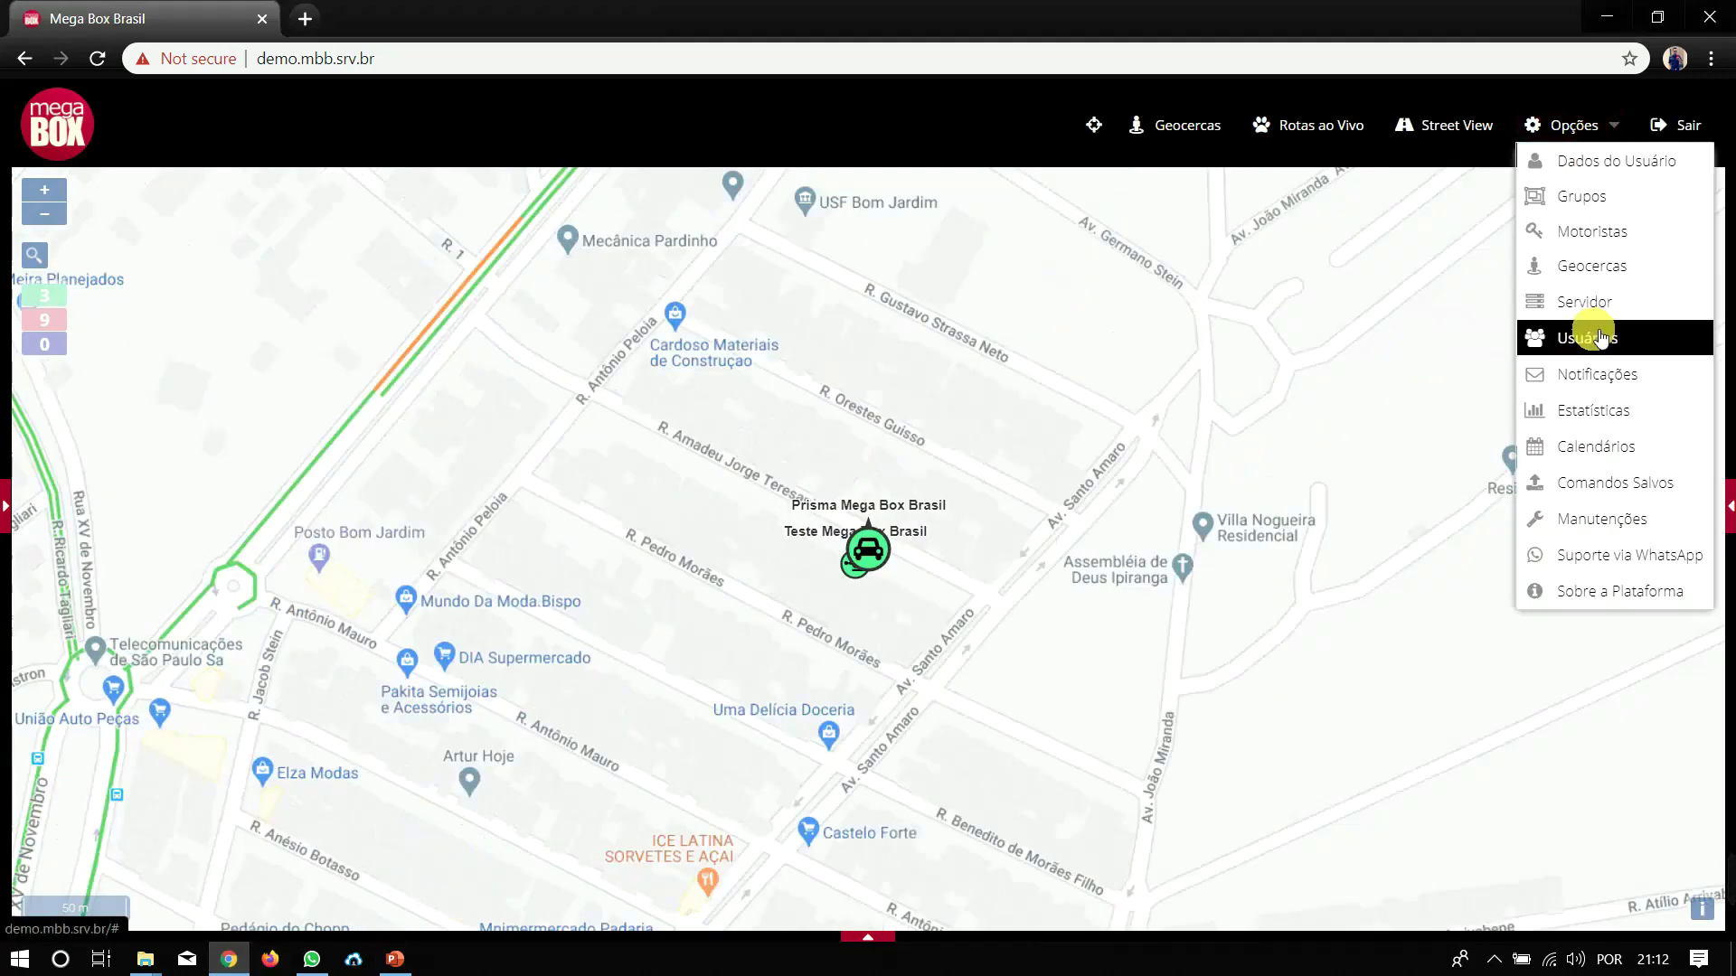
pyautogui.click(1618, 374)
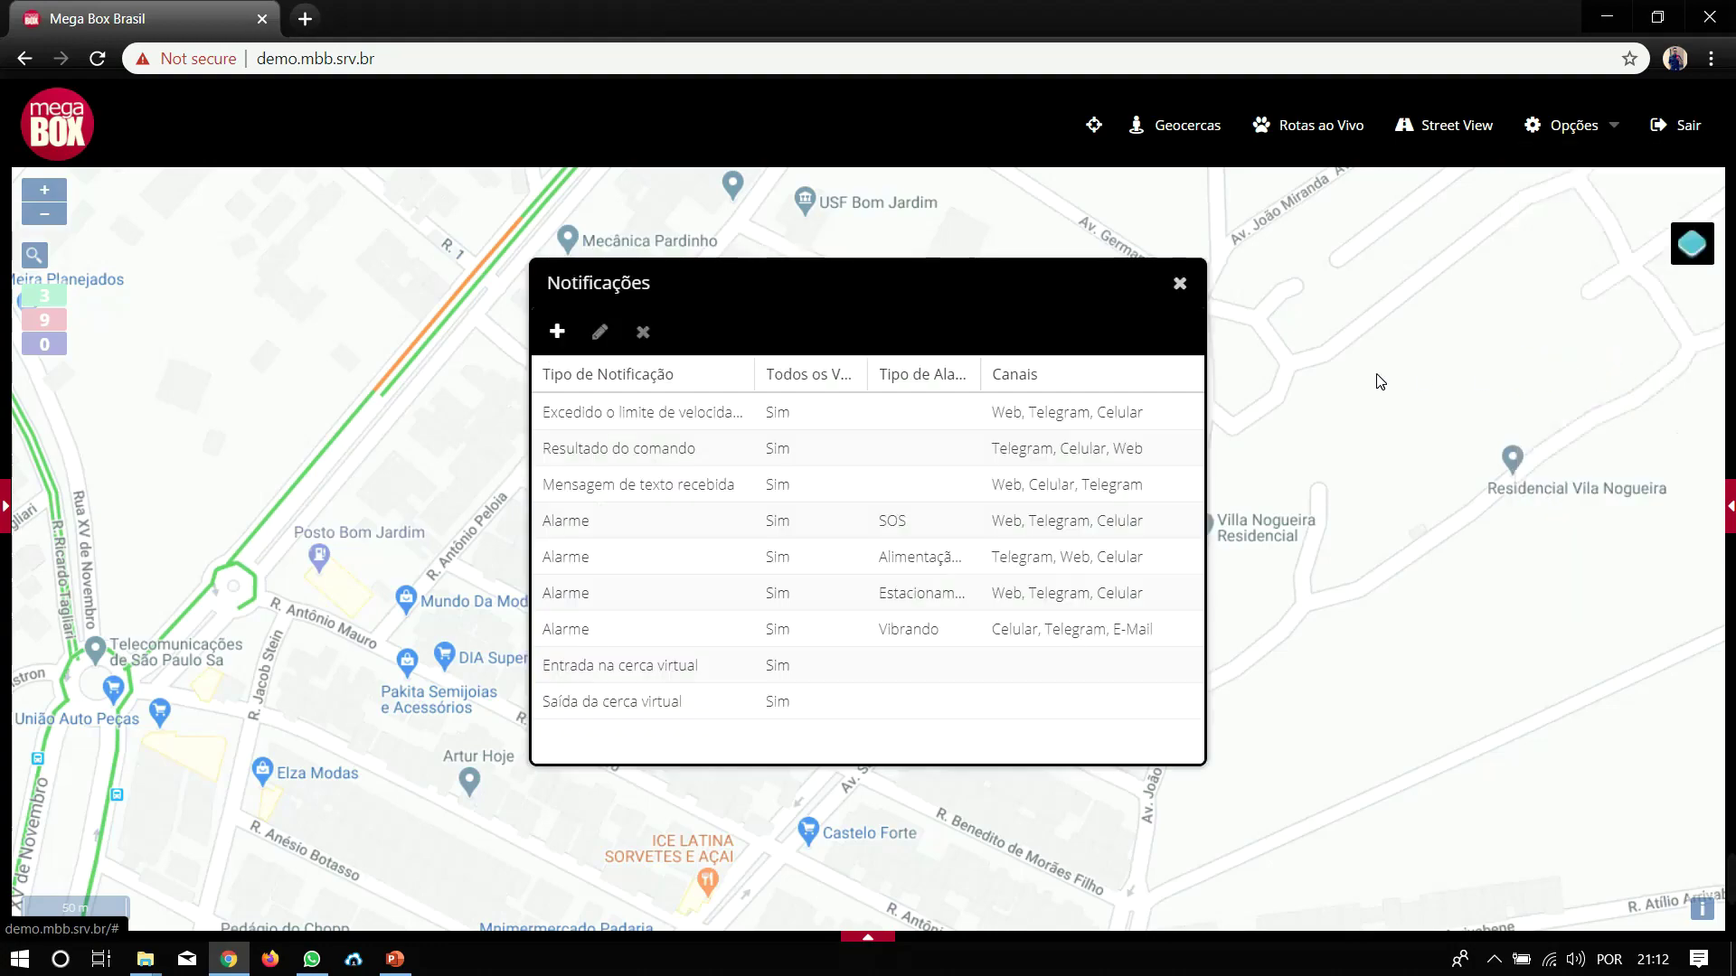
# - Start a new notification rule and set its type to Alarme
pyautogui.click(557, 331)
pyautogui.click(1026, 443)
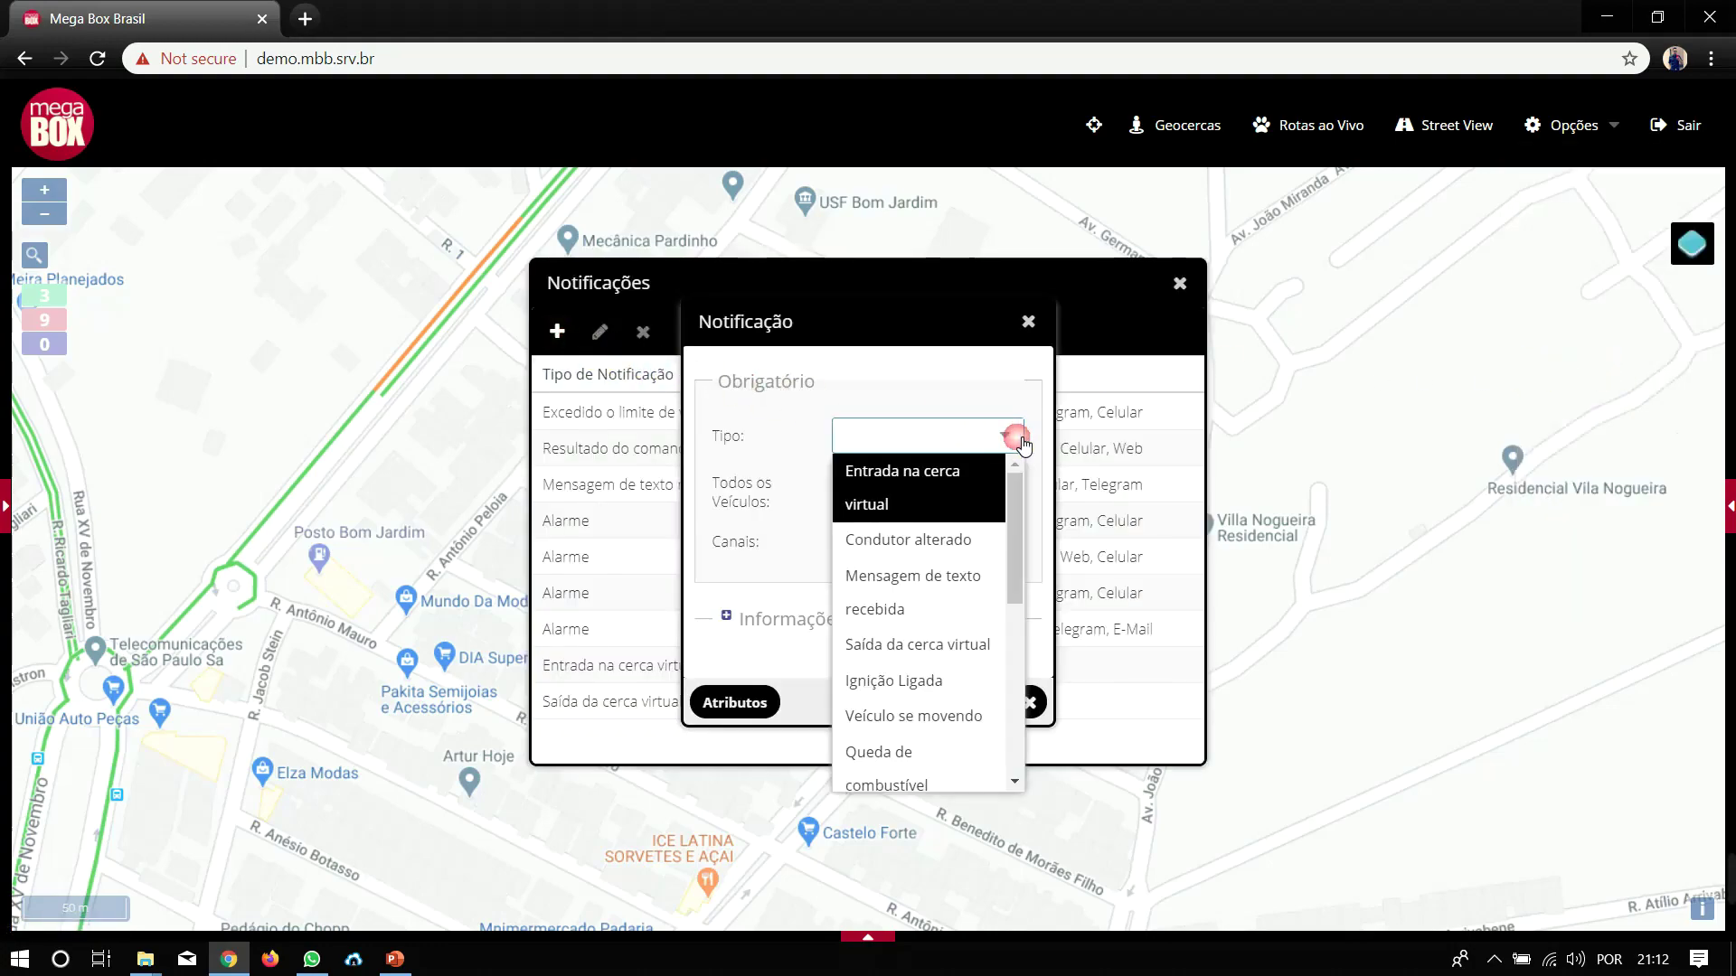
pyautogui.click(757, 529)
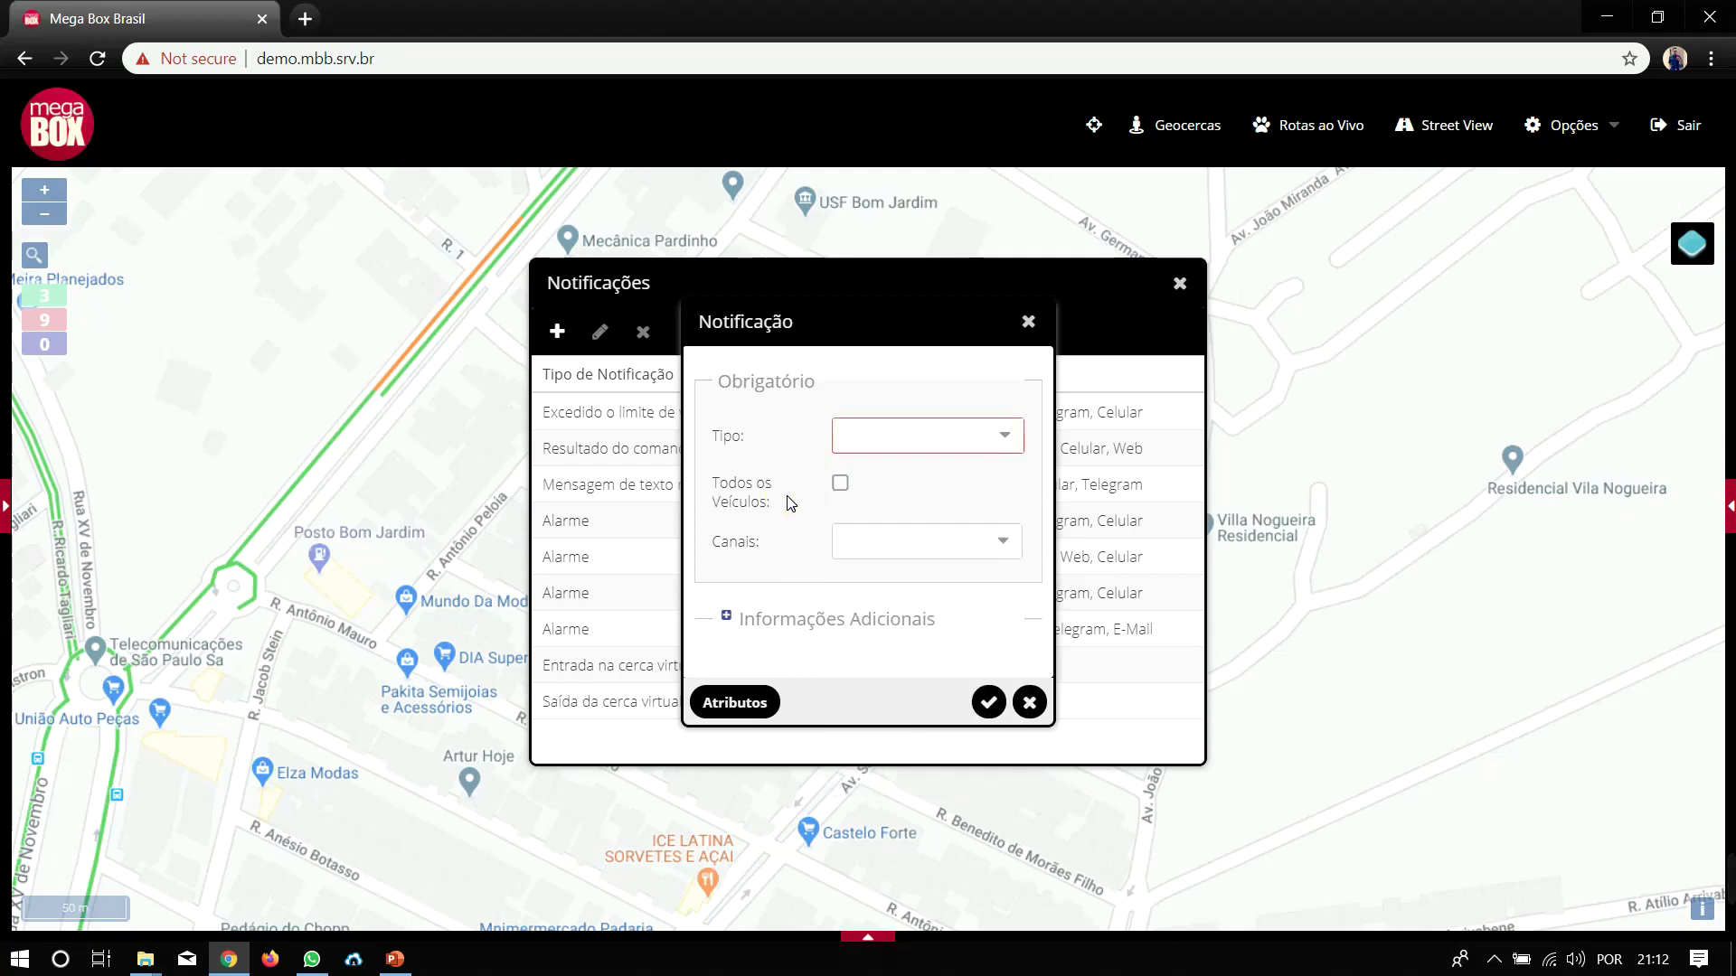
pyautogui.click(1020, 437)
pyautogui.scroll(-5, 904, 637)
pyautogui.click(895, 649)
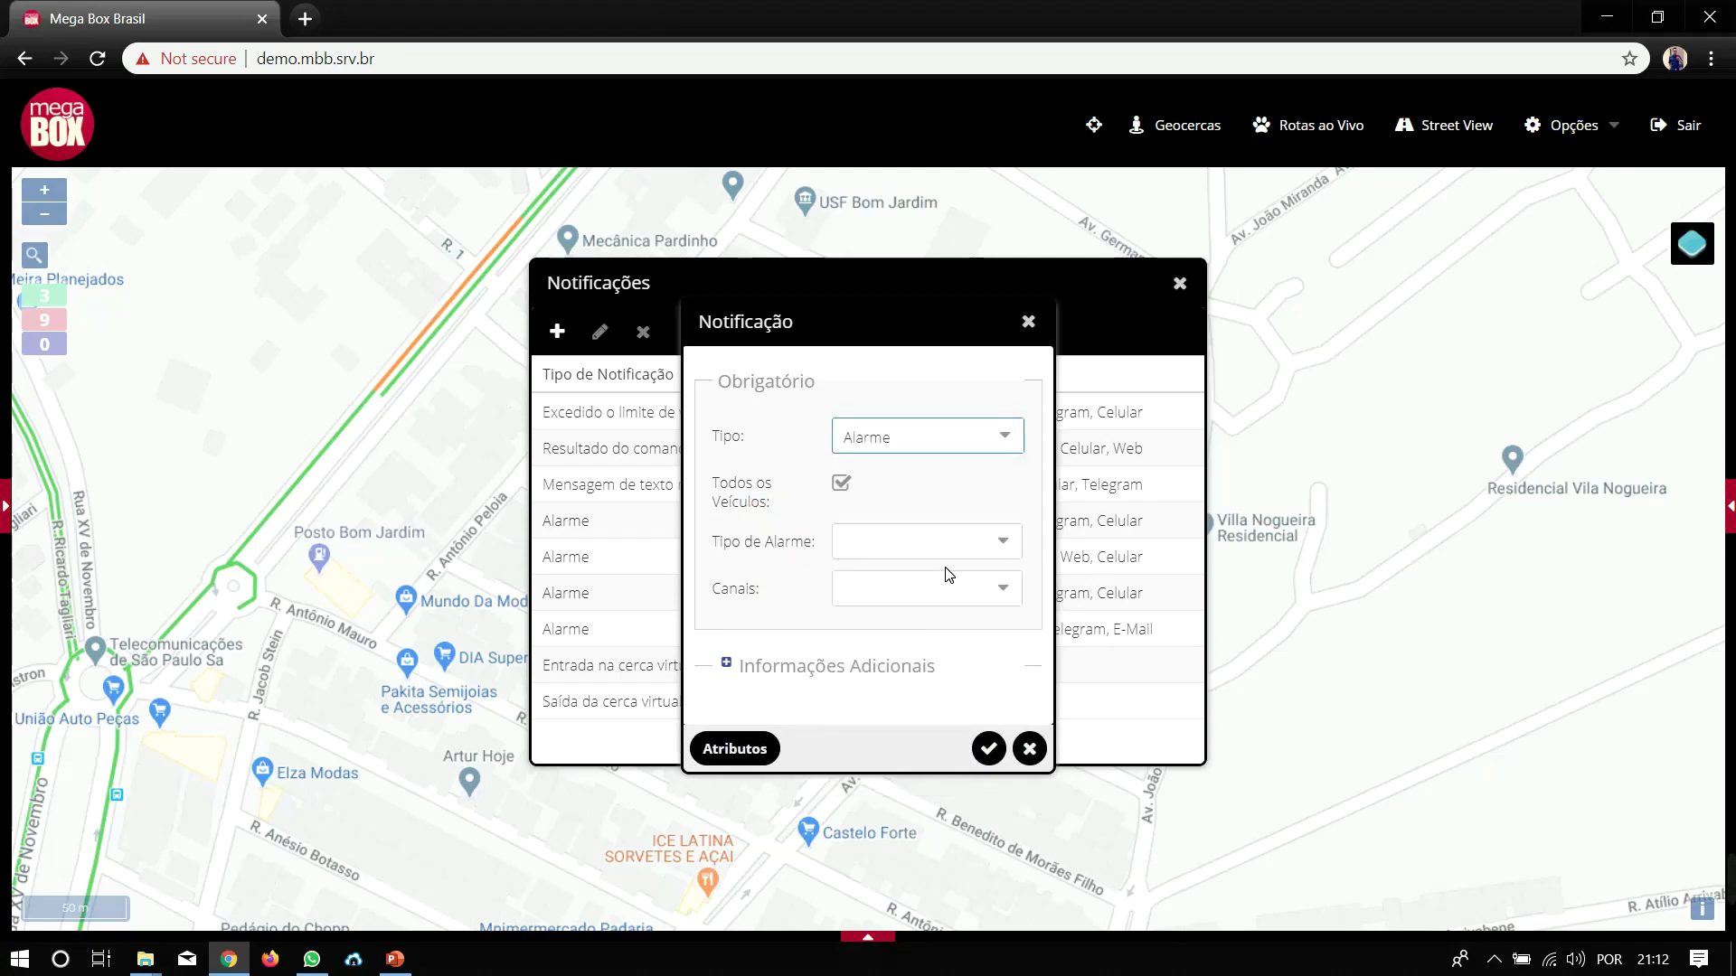
# - Browse the alarm types without choosing one, then discard the draft and close the notifications list
pyautogui.click(1000, 543)
pyautogui.scroll(-2, 940, 633)
pyautogui.scroll(-3, 950, 644)
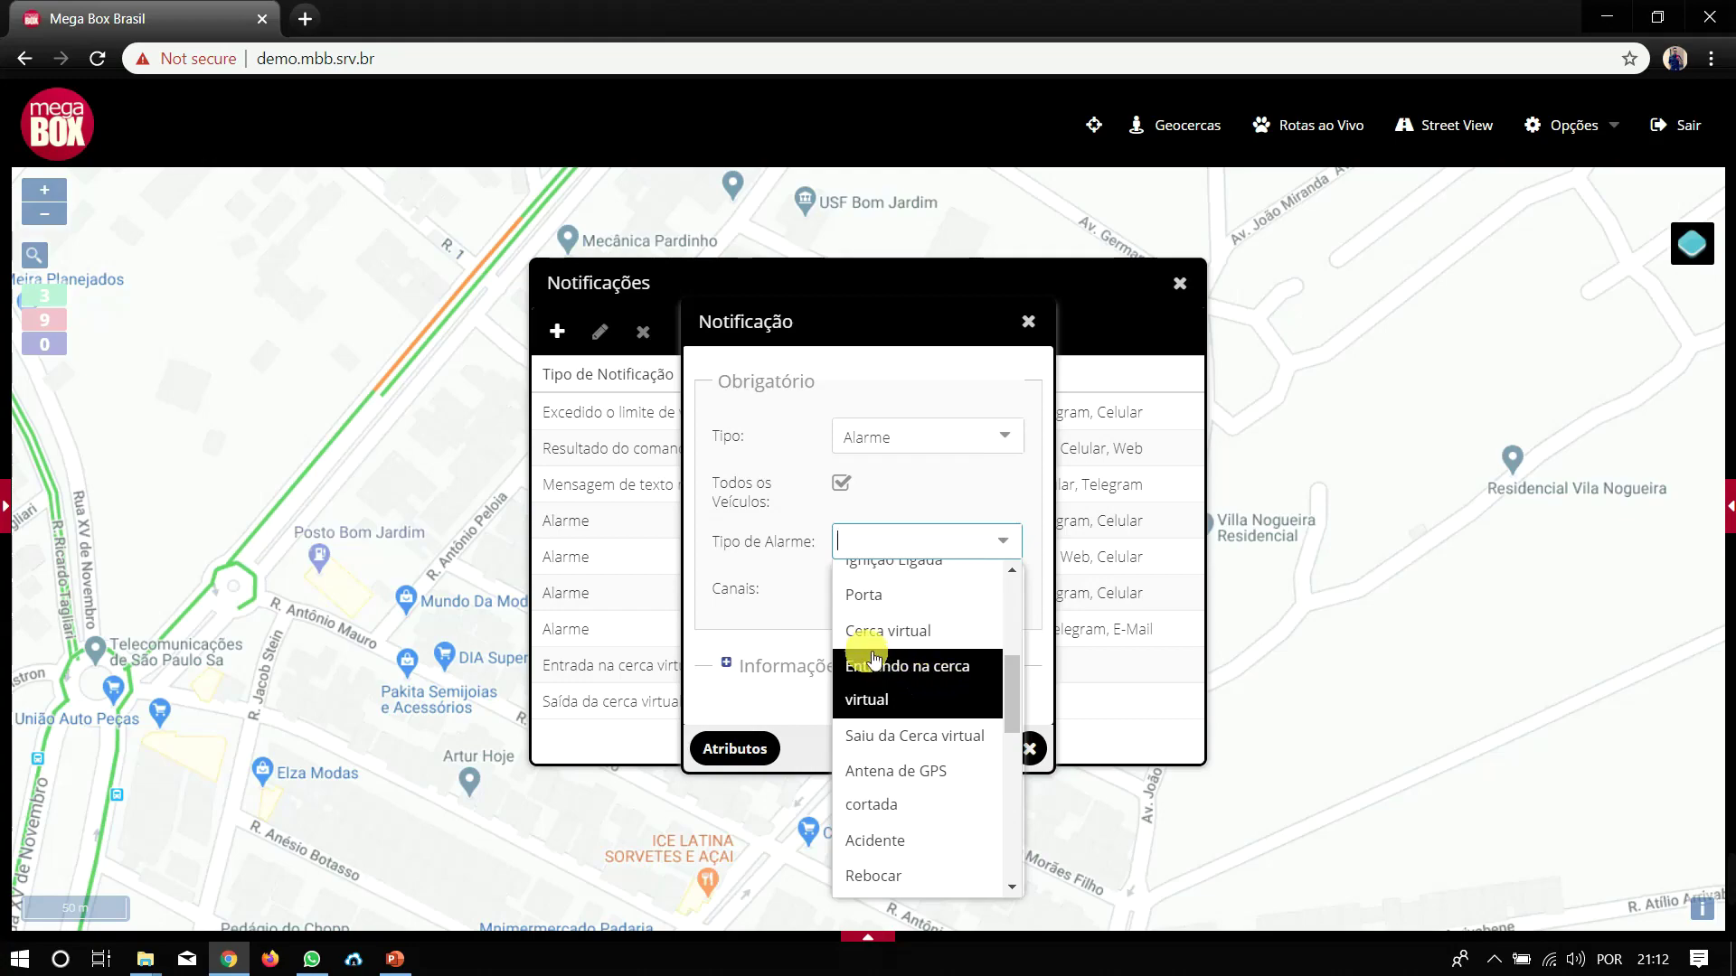
pyautogui.click(810, 613)
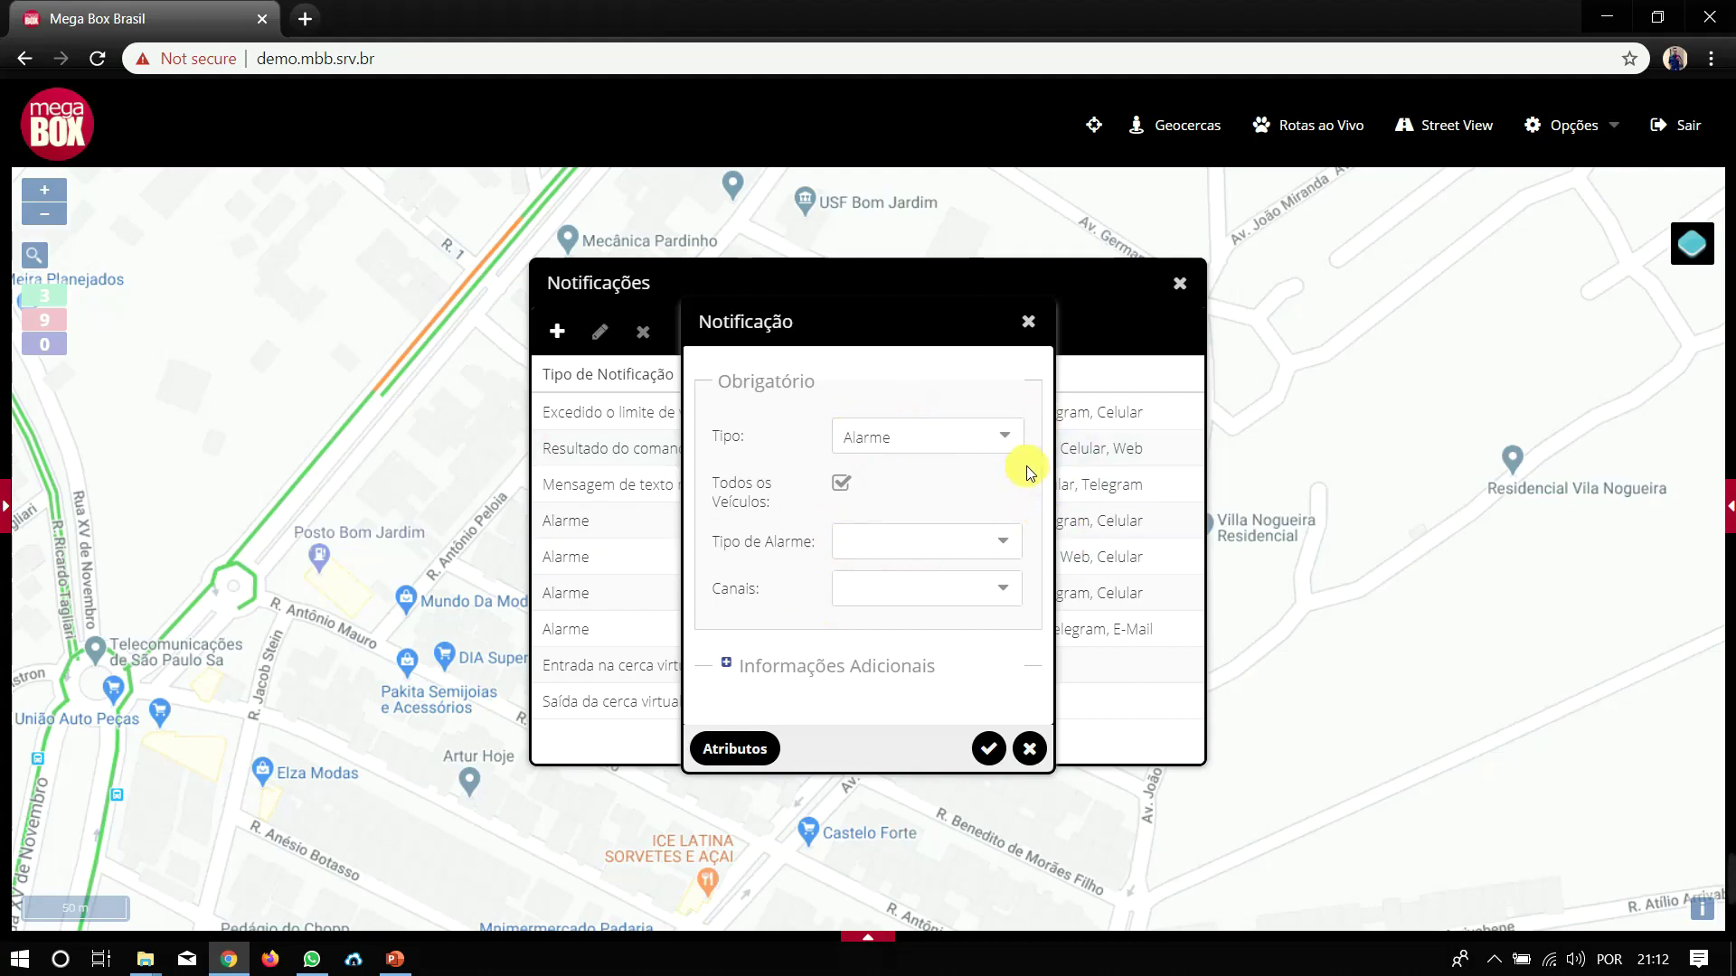
pyautogui.click(1027, 331)
pyautogui.click(1179, 287)
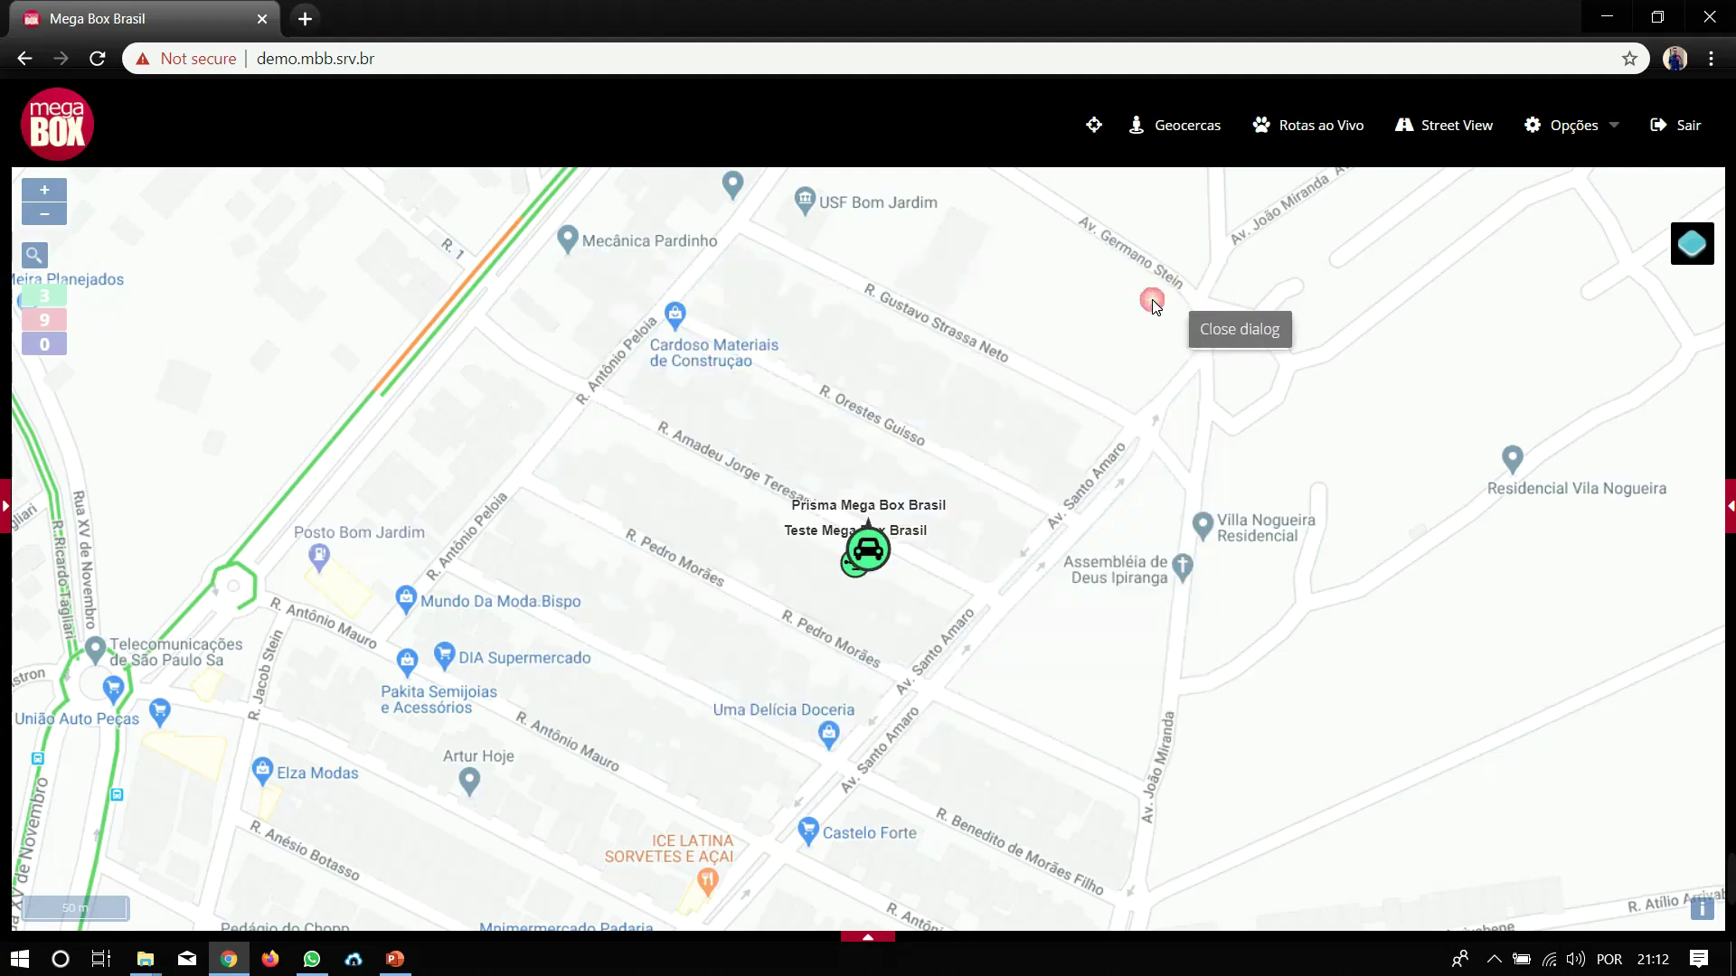